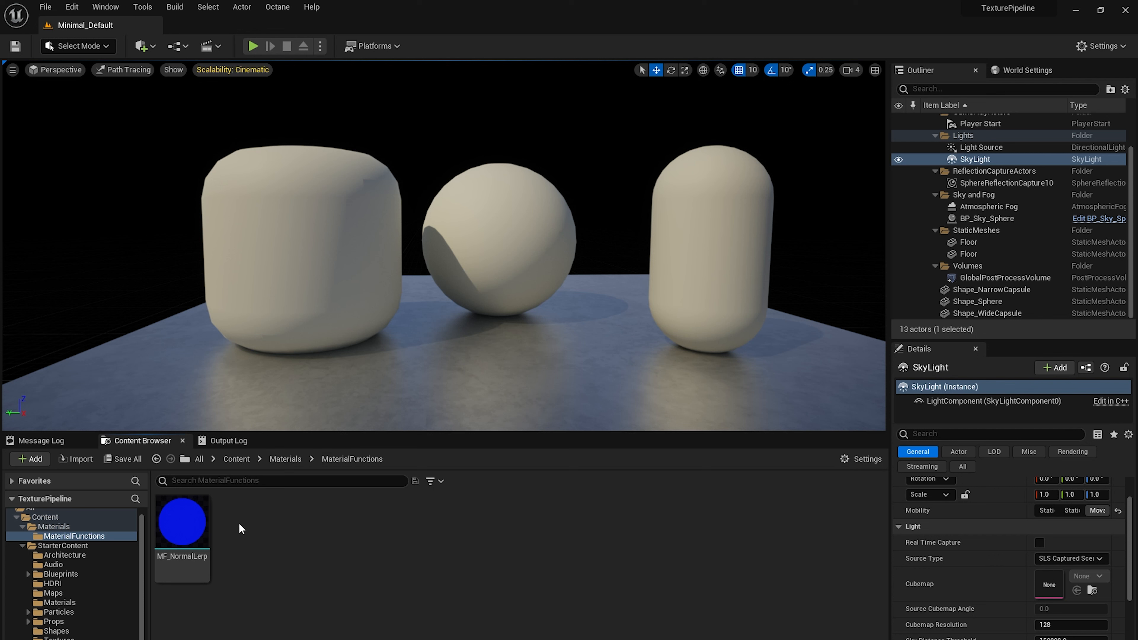
Create a material function named MF_NormalBlend_Add in the MaterialFunctions folder
right_click(262, 531)
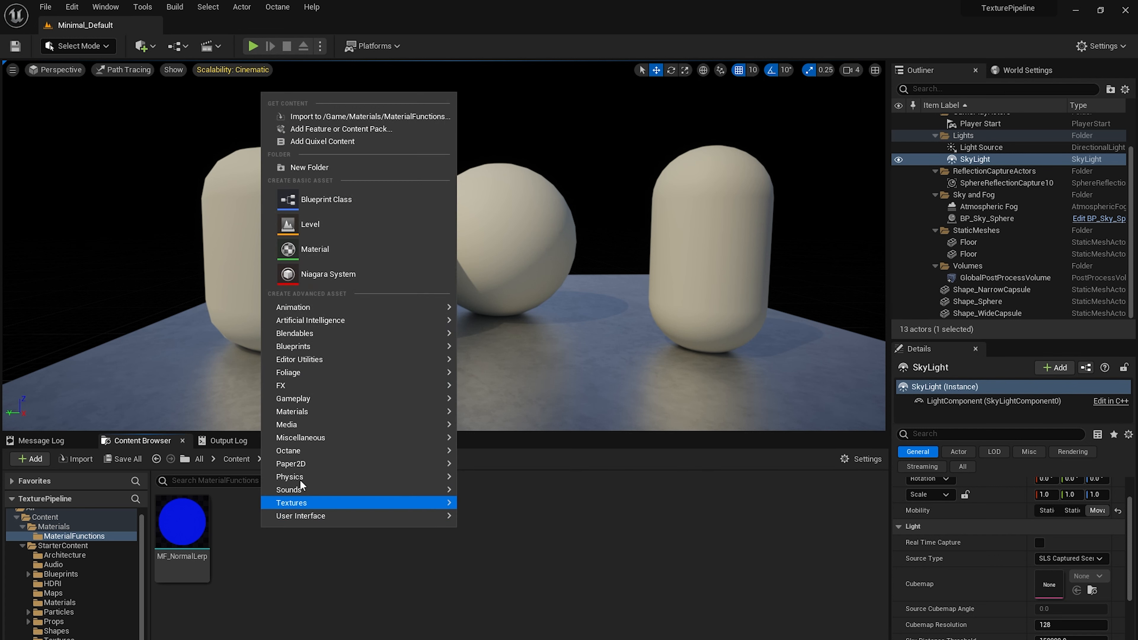
mouse_move(358, 401)
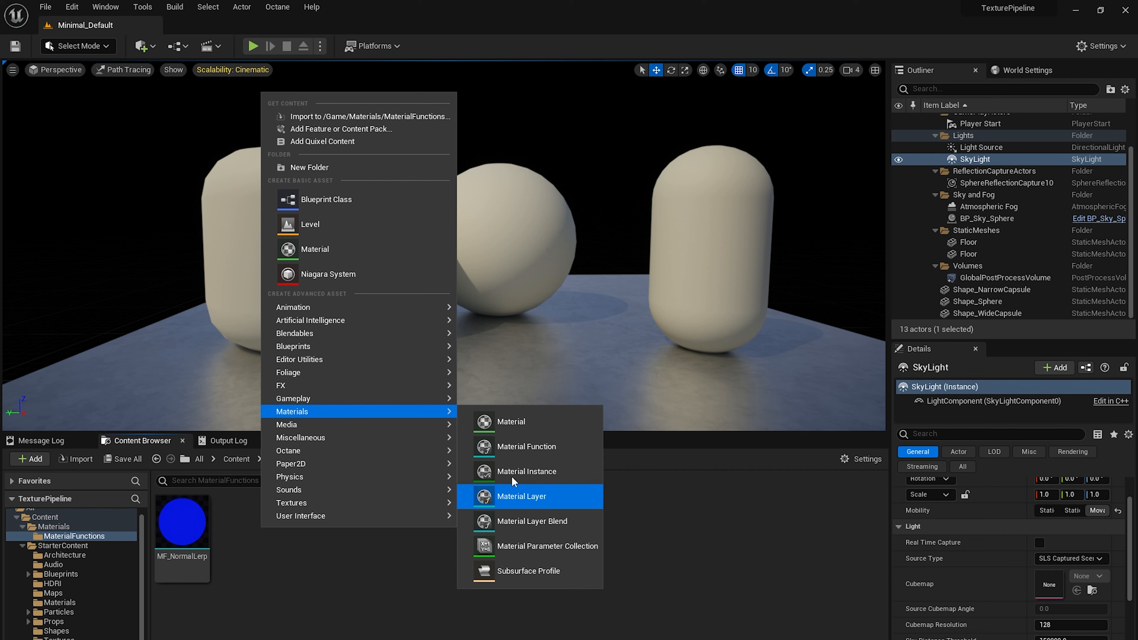
left_click(496, 448)
type("MF_")
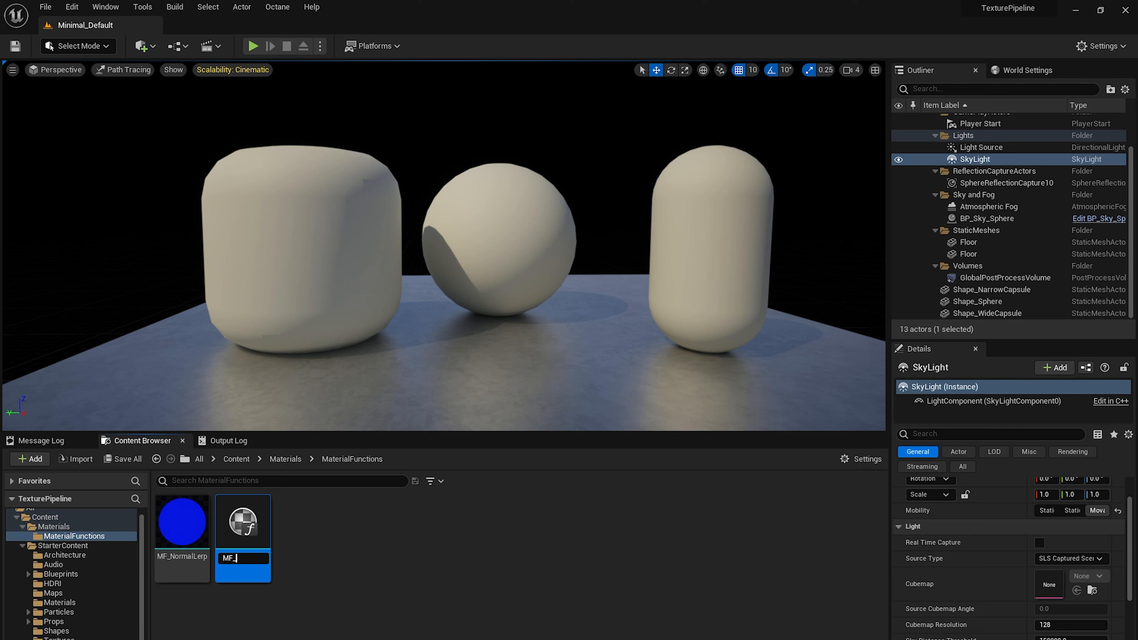
type("NormalBlend_Addd")
key("BackSpace")
key("Return")
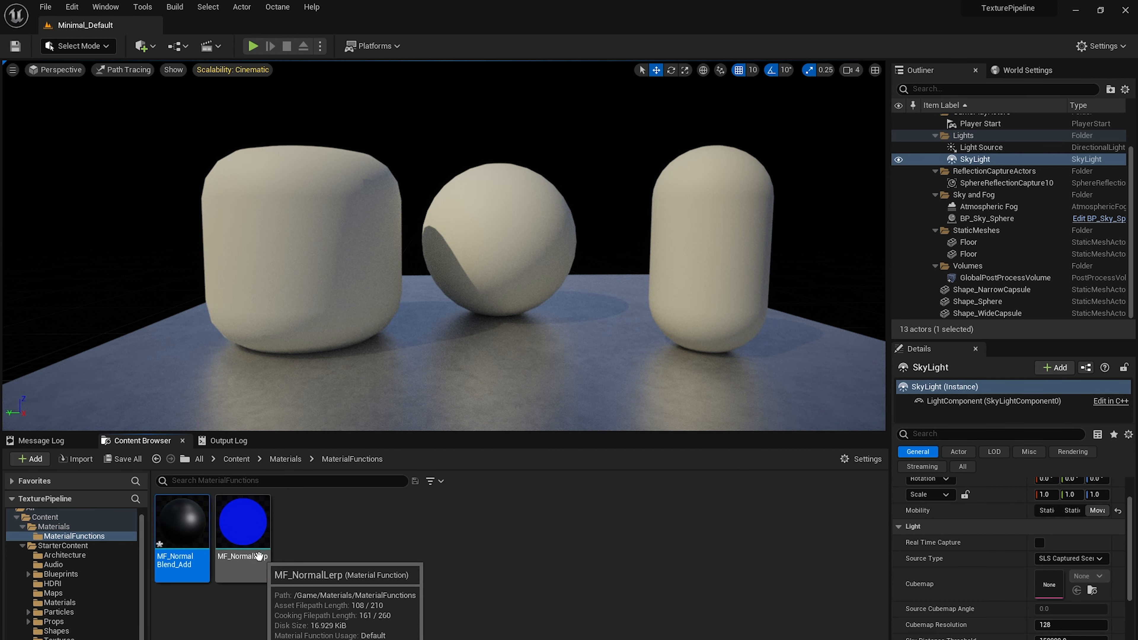
Save the new MF_NormalBlend_Add asset to the project
left_click(269, 576)
left_click(110, 459)
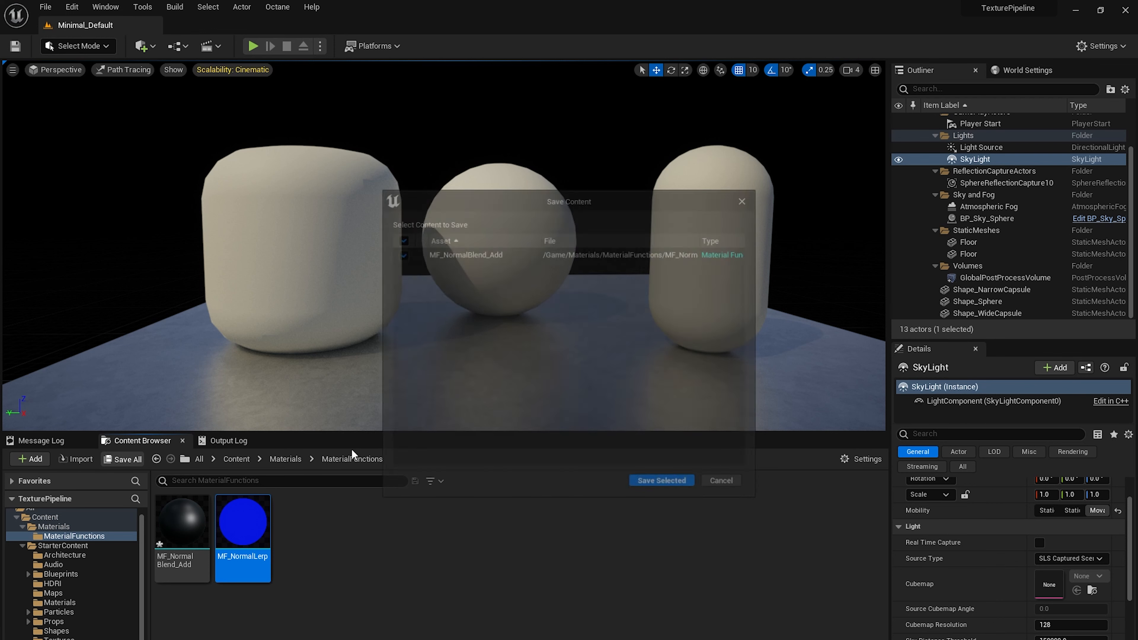
left_click(671, 485)
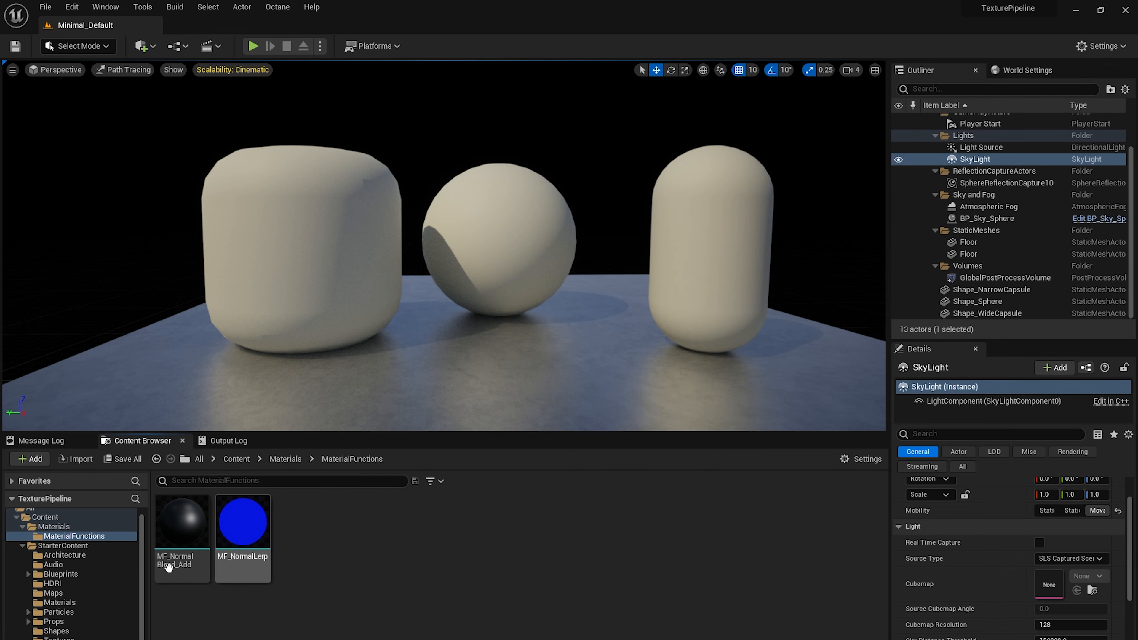
Open MF_NormalBlend_Add for editing and maximize its editor window
left_click(197, 526)
double_click(200, 525)
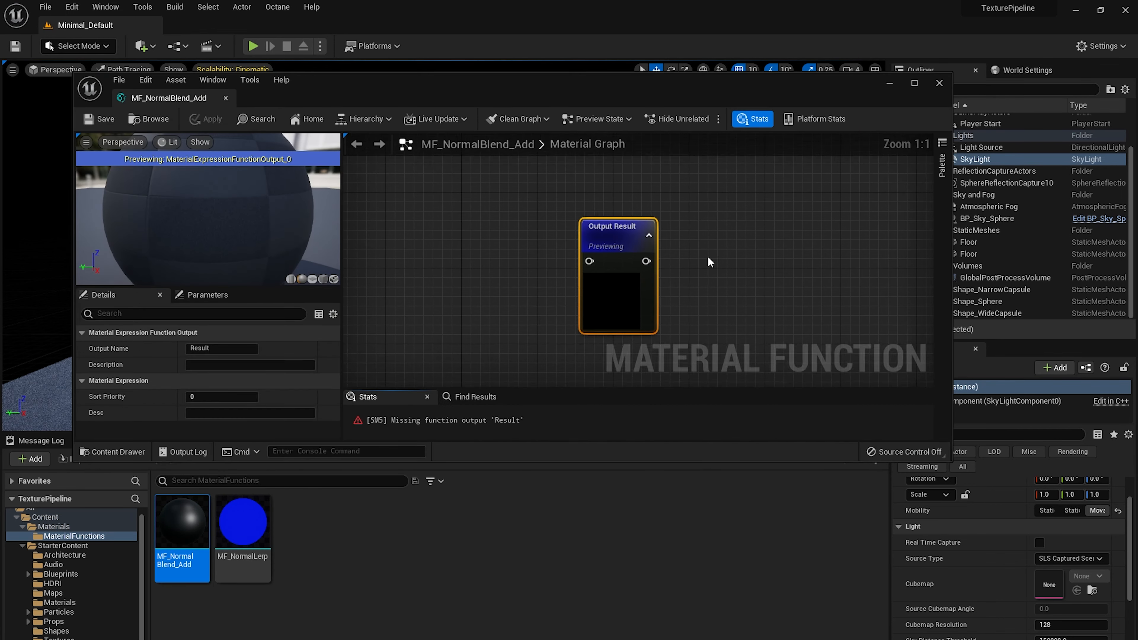
double_click(671, 85)
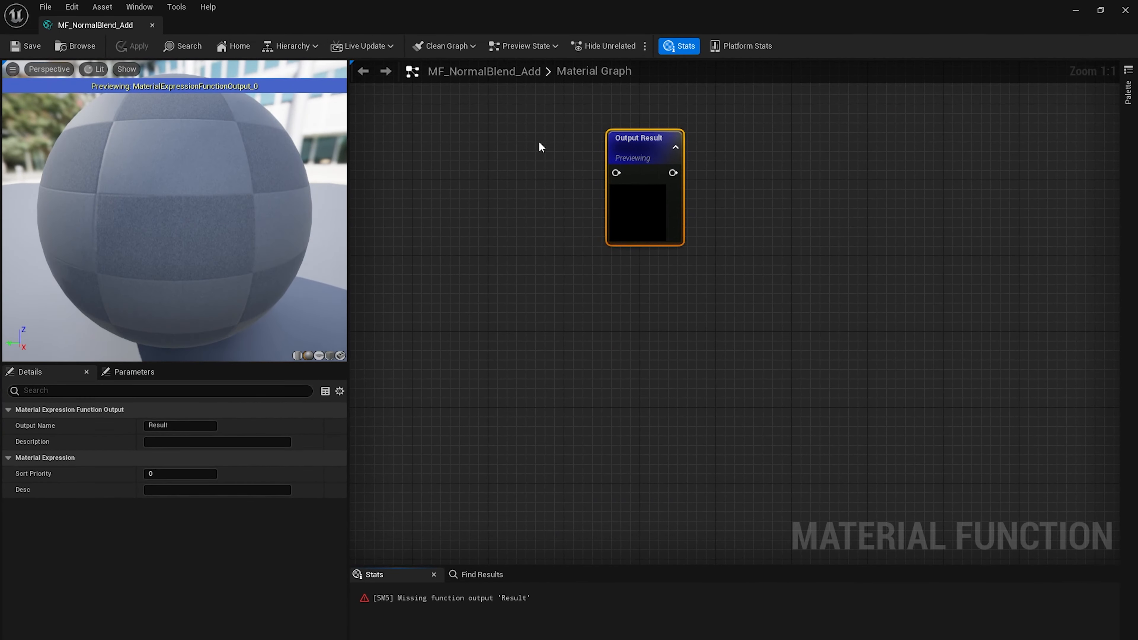
Move the Output Result node well to the right in the graph to free space for the function's nodes
left_click_drag(617, 182, 869, 269)
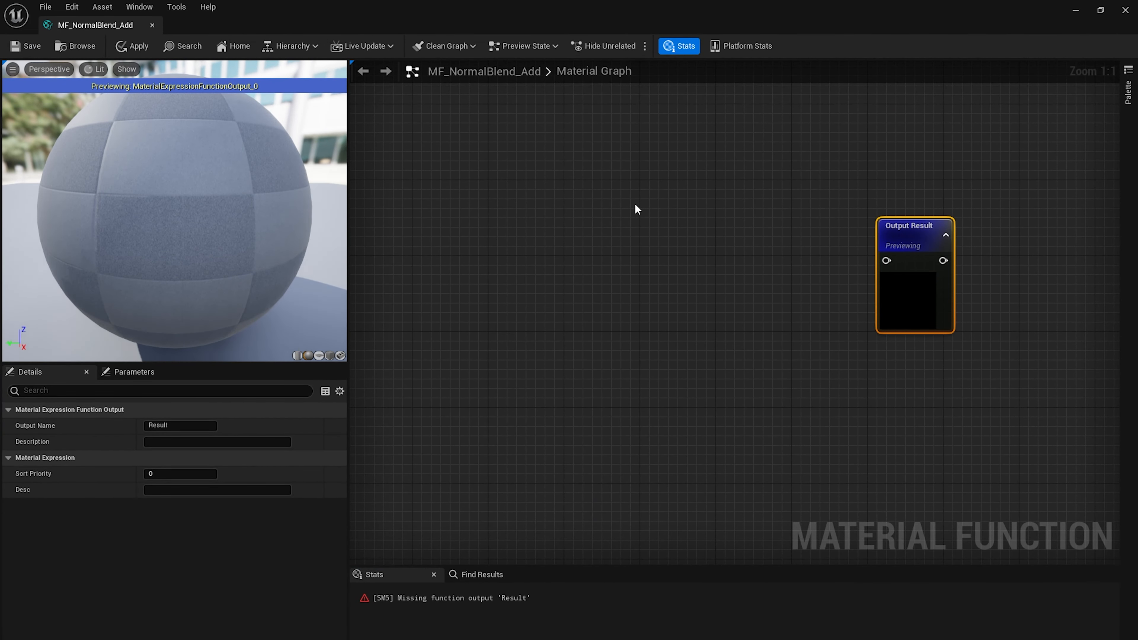
right_click_drag(703, 234, 660, 217)
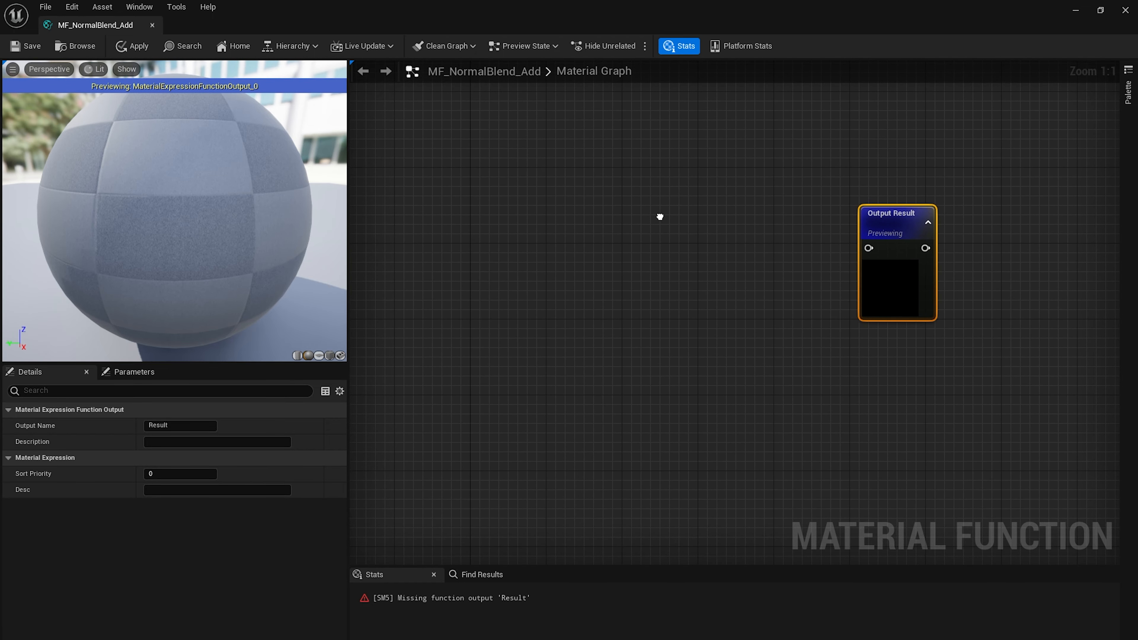
right_click_drag(660, 217, 676, 253)
mouse_move(923, 311)
left_mouse_down()
mouse_move(950, 290)
mouse_move(935, 280)
mouse_move(937, 306)
left_mouse_up()
left_click_drag(856, 100, 981, 531)
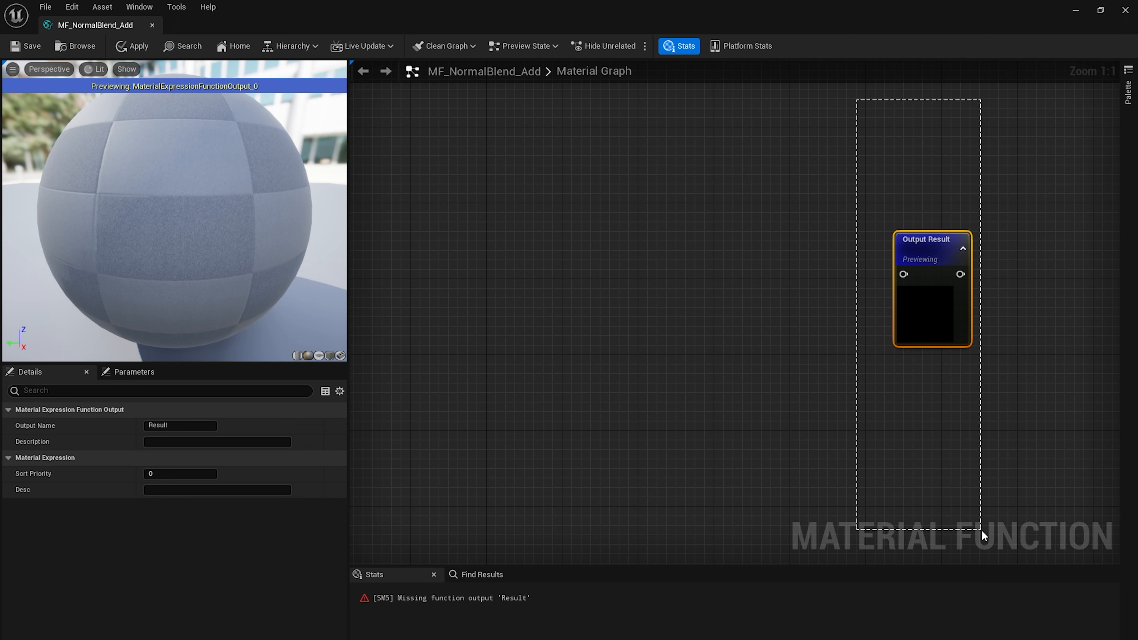
left_click_drag(983, 533, 982, 534)
right_click_drag(577, 371, 671, 358)
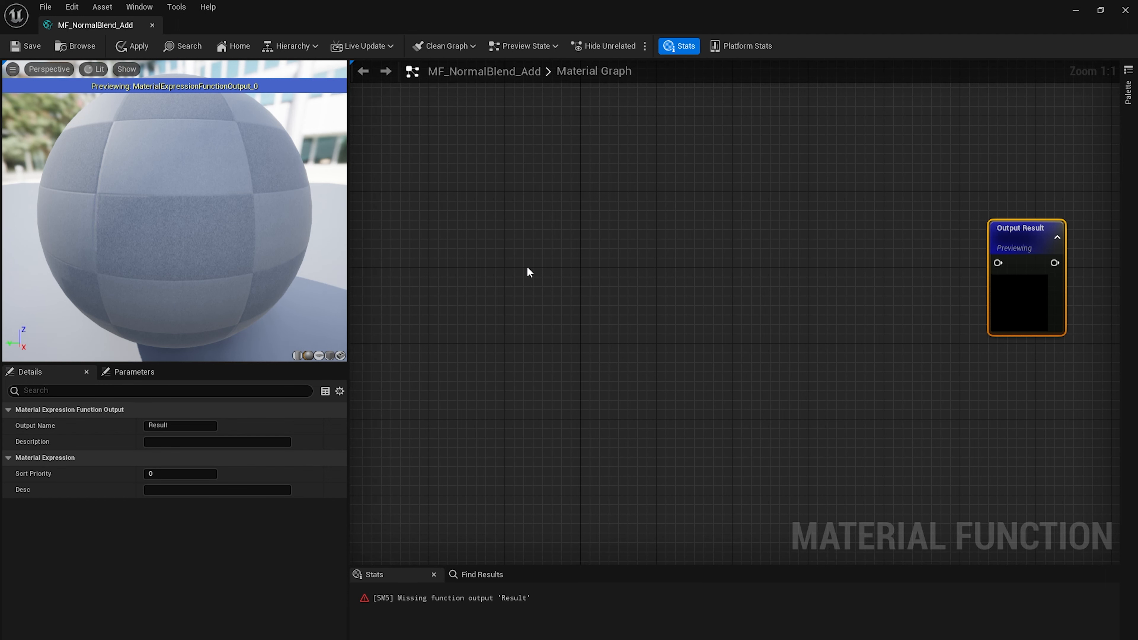
left_click_drag(575, 277, 645, 272)
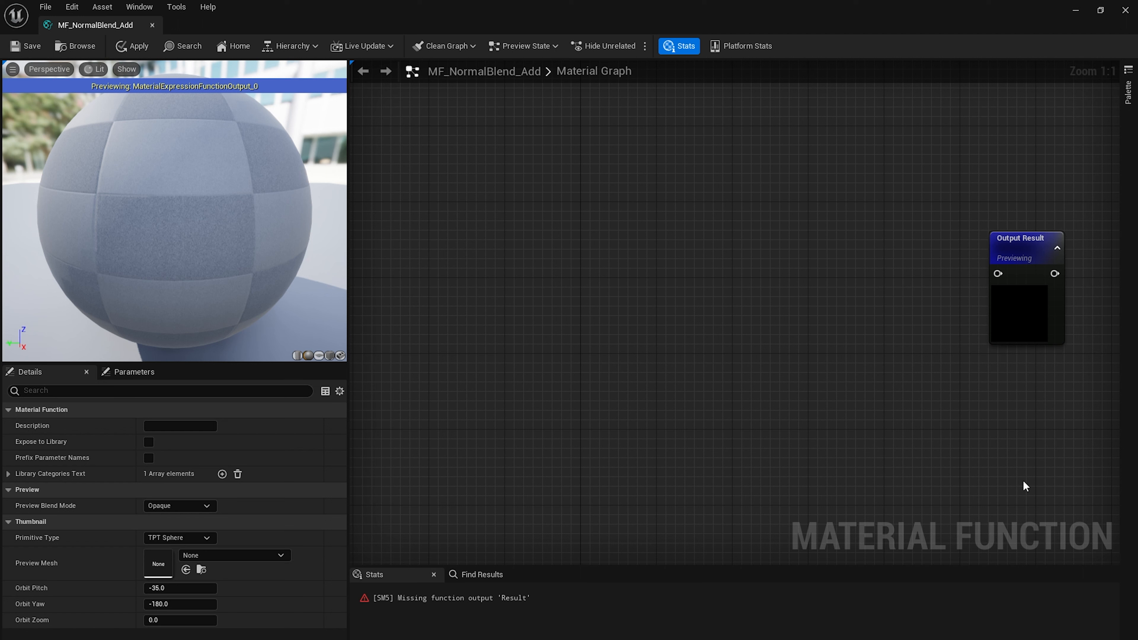
Add a FunctionInput node to the graph and position it well to the left of the Output Result node
right_click_drag(610, 542, 629, 487)
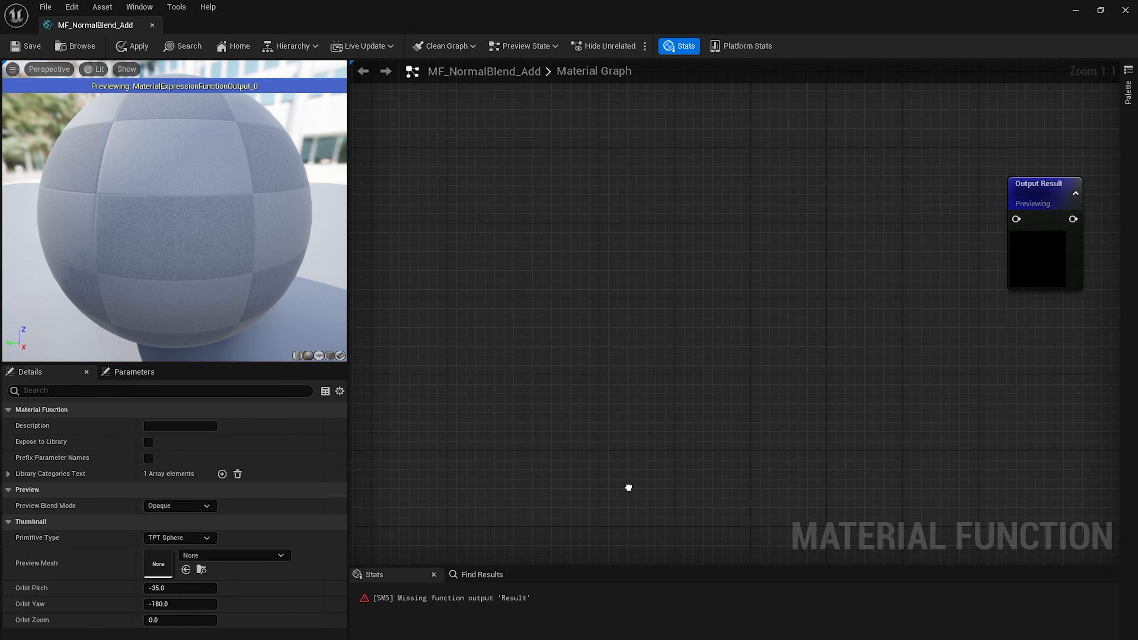
right_click_drag(629, 487, 669, 458)
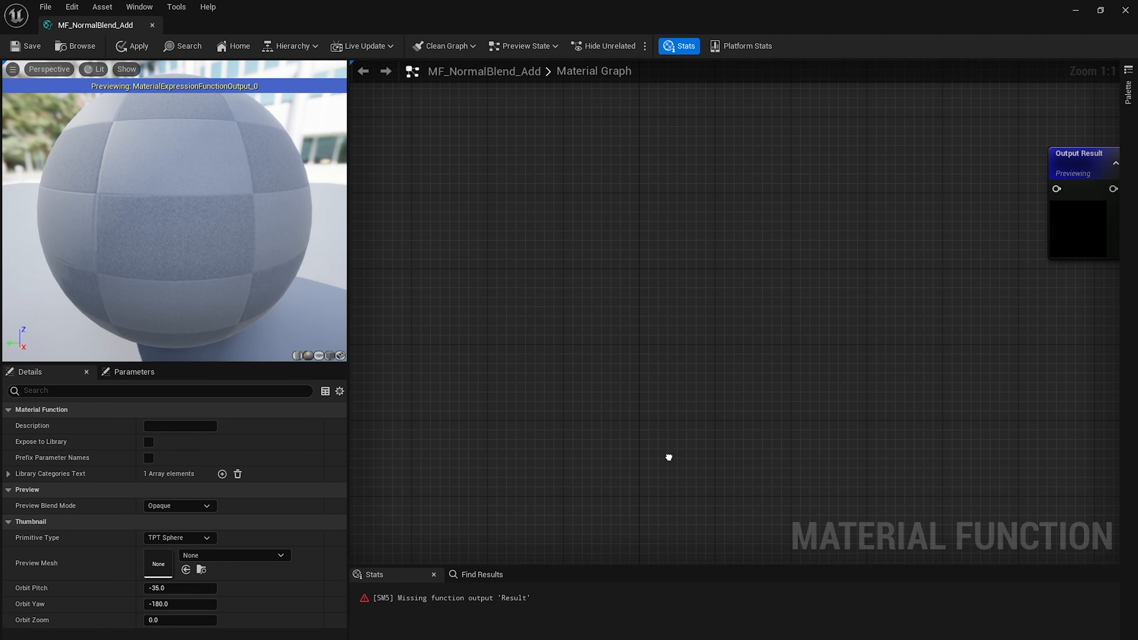
right_click_drag(669, 458, 694, 553)
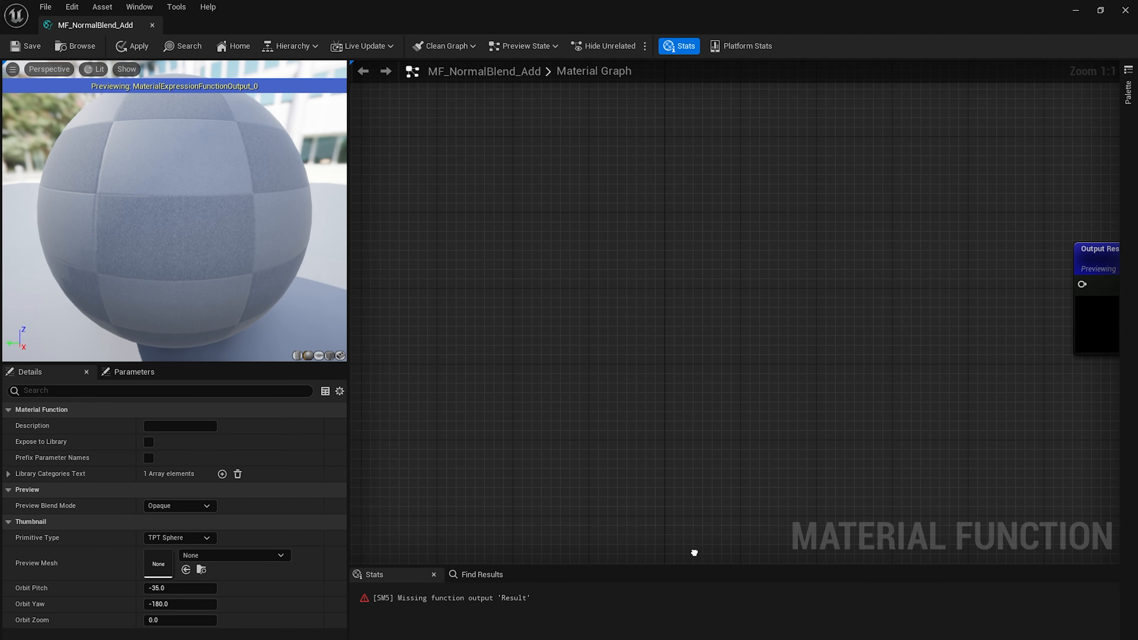
right_click(613, 350)
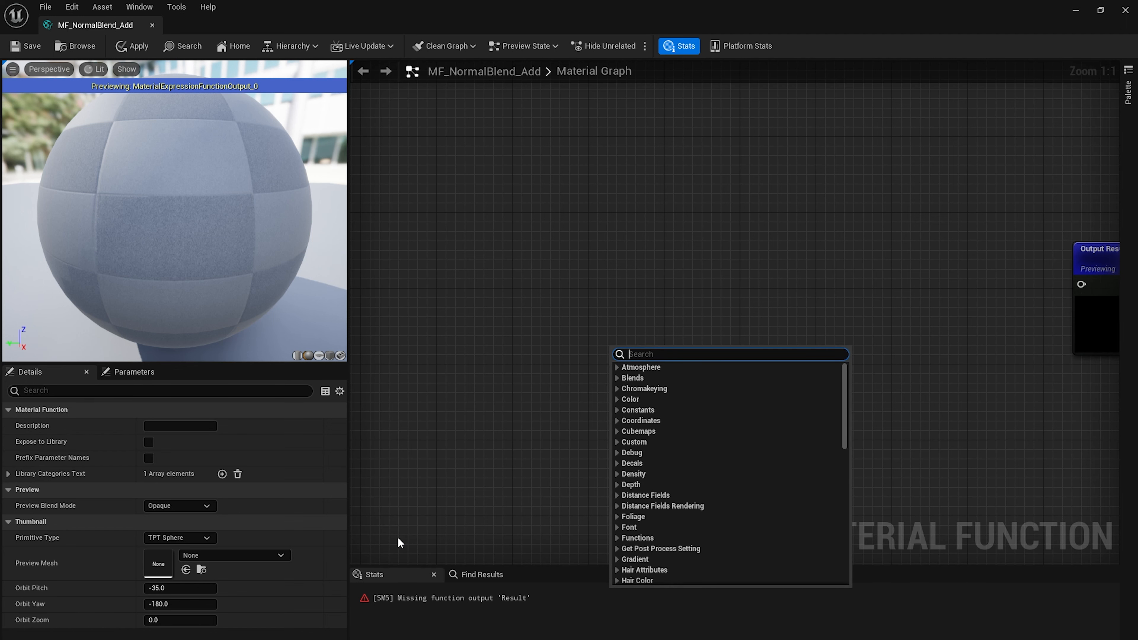
type("input")
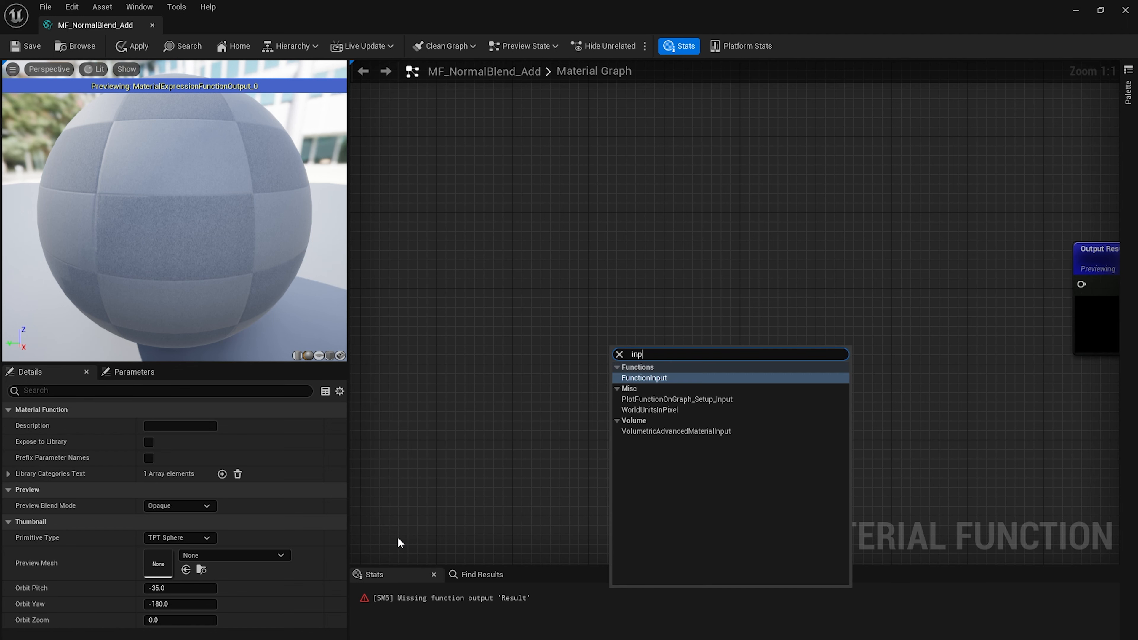
key("Return")
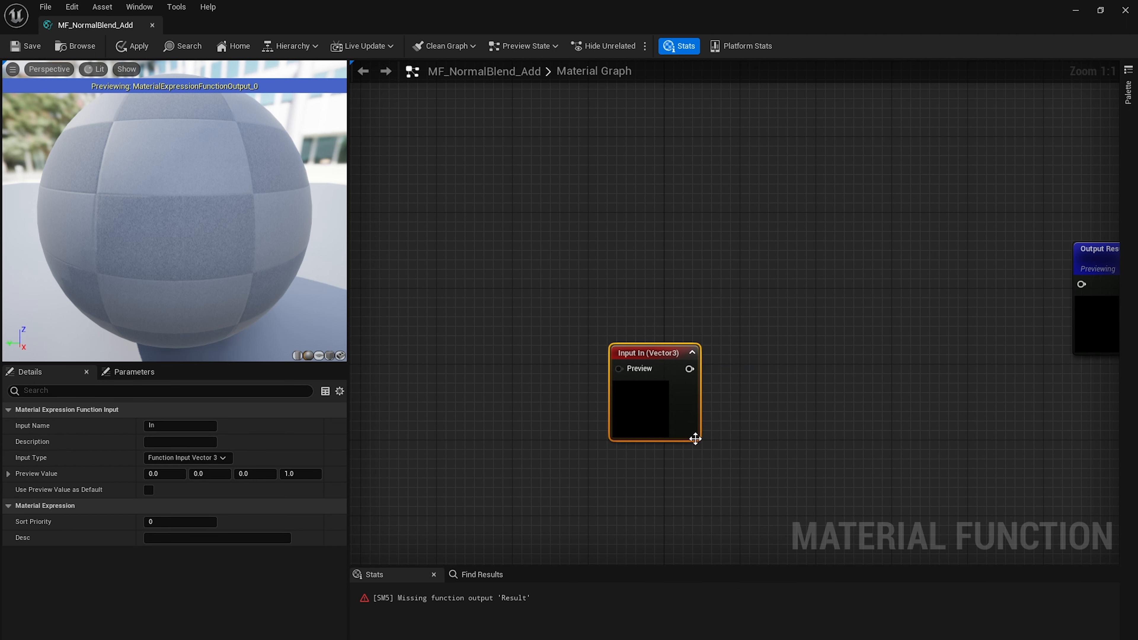
left_click_drag(658, 402, 637, 272)
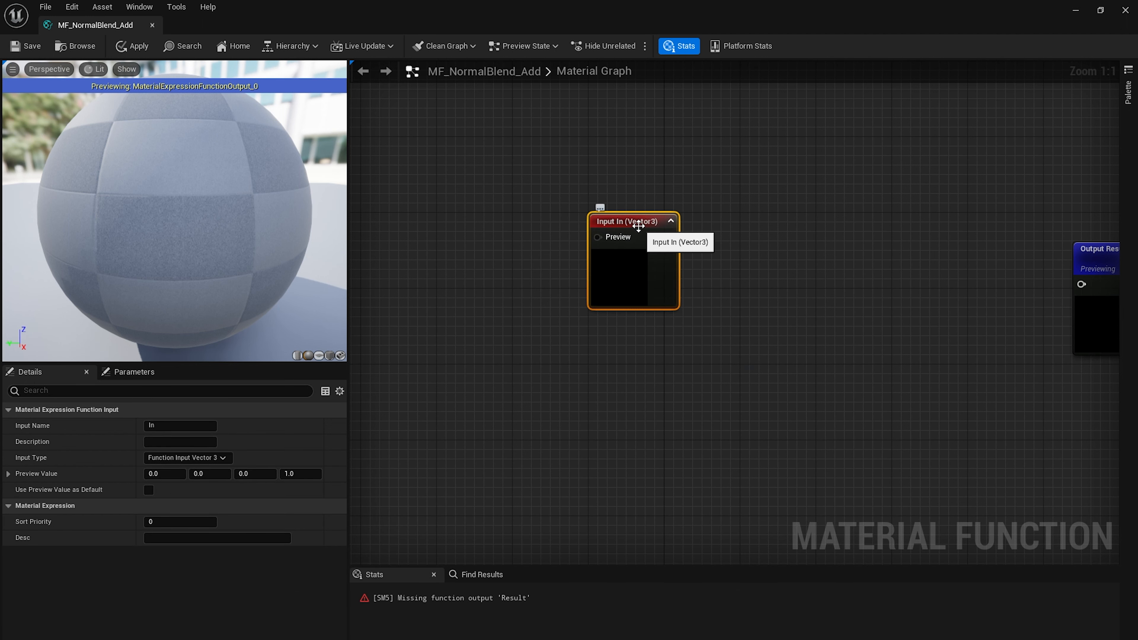
right_click_drag(797, 215, 773, 339)
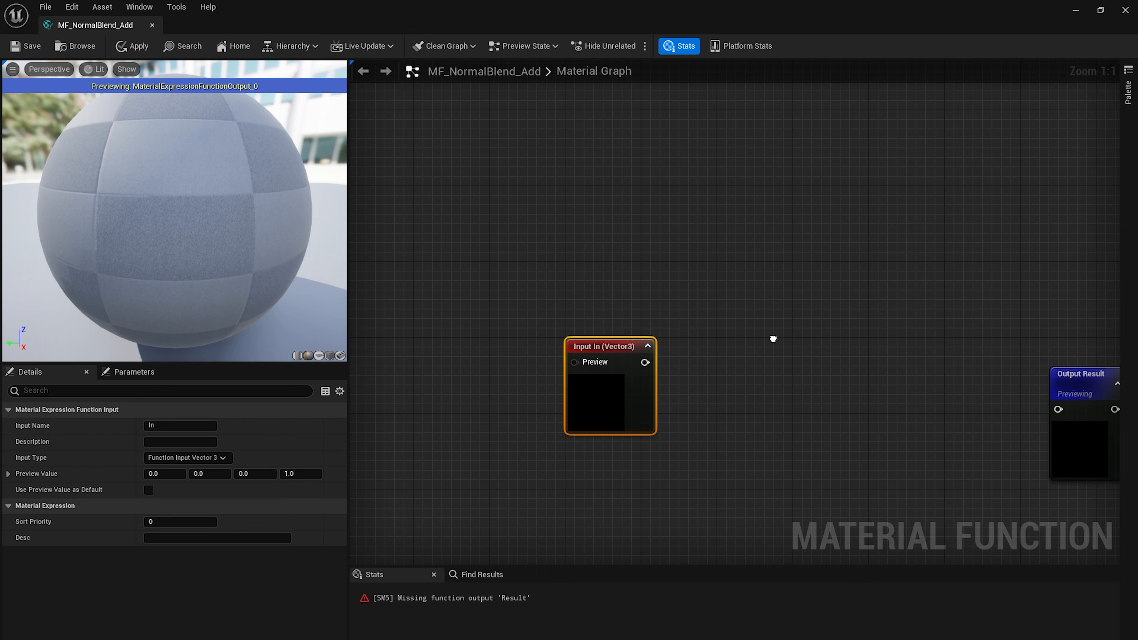
right_click_drag(773, 339, 764, 372)
mouse_move(613, 432)
left_mouse_down()
mouse_move(638, 406)
mouse_move(598, 426)
left_mouse_up()
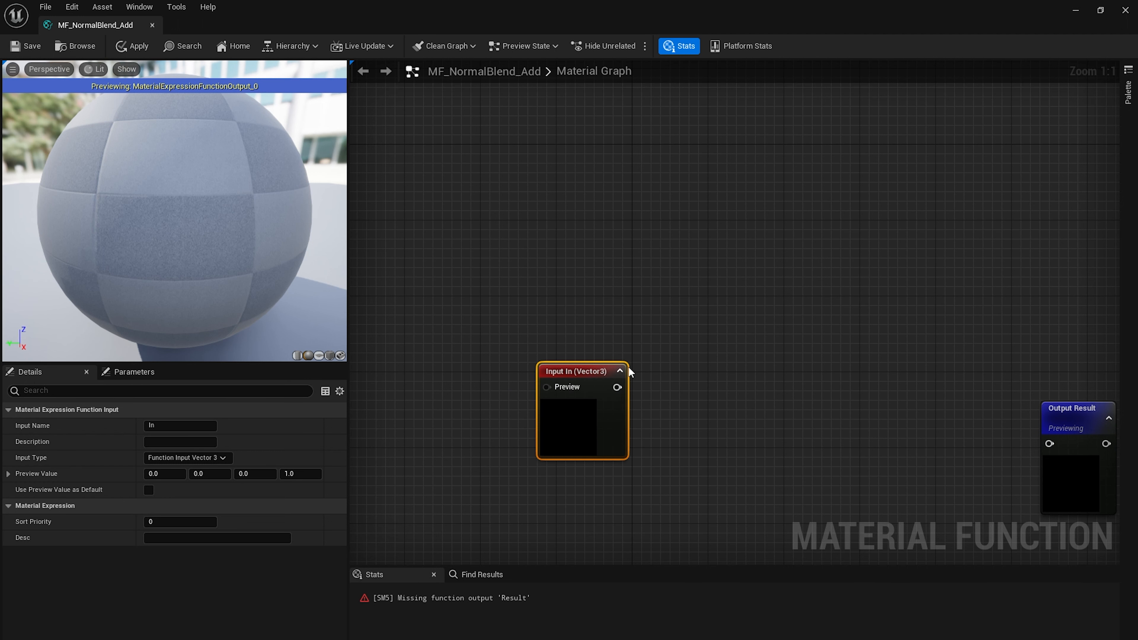
right_click_drag(634, 370, 644, 375)
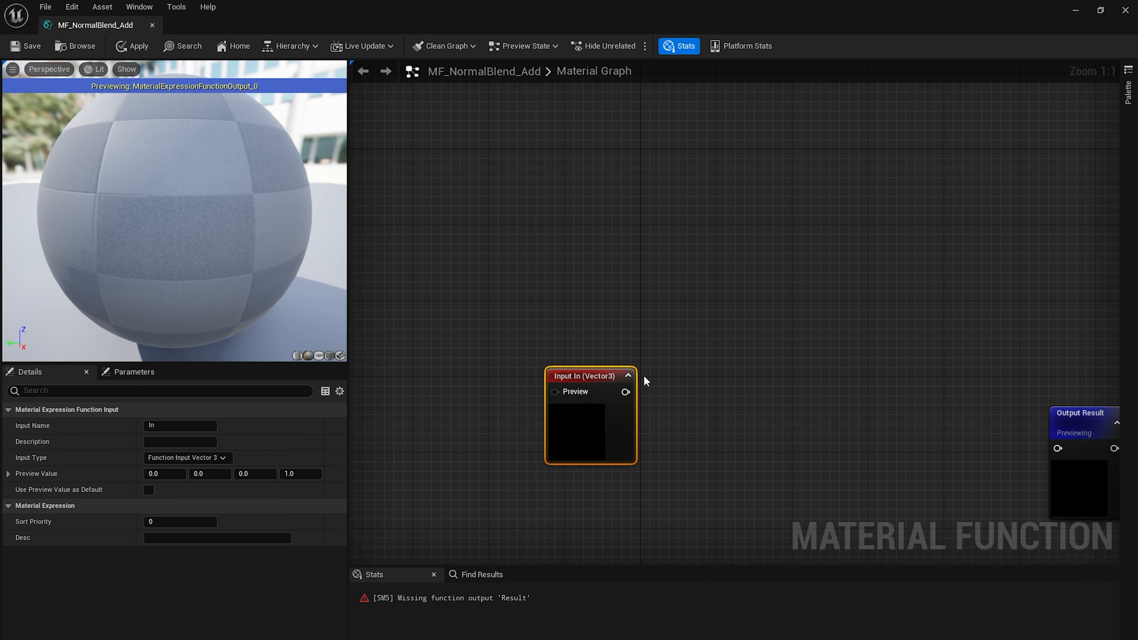
Place a Constant, a Constant2Vector and a Constant3Vector node in a row above the function input node
left_click(527, 246)
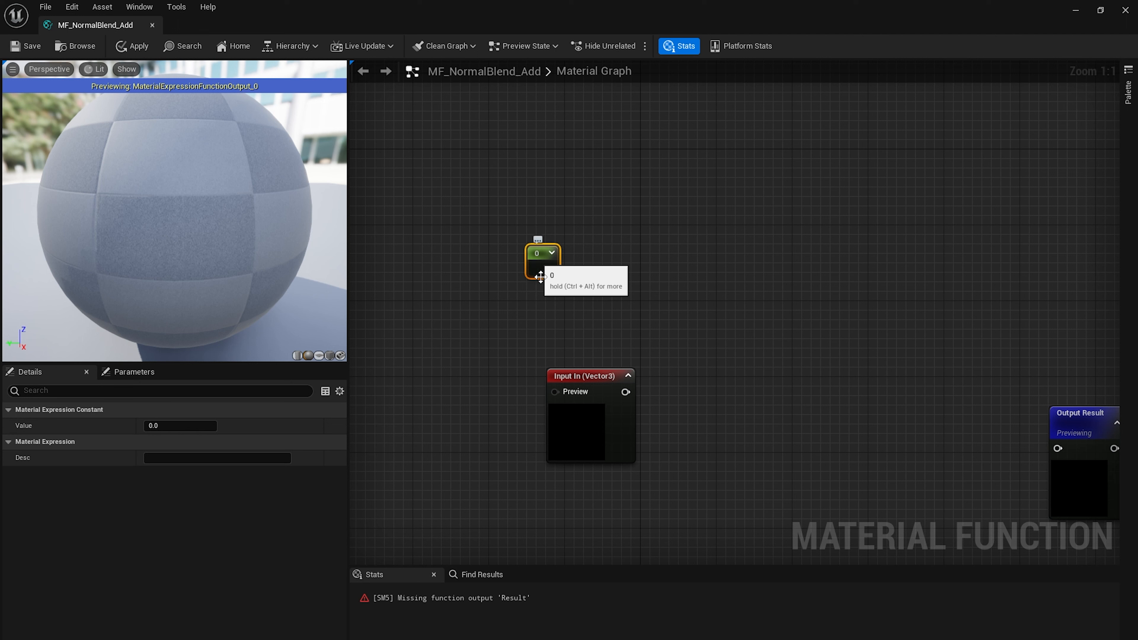
left_click(586, 254)
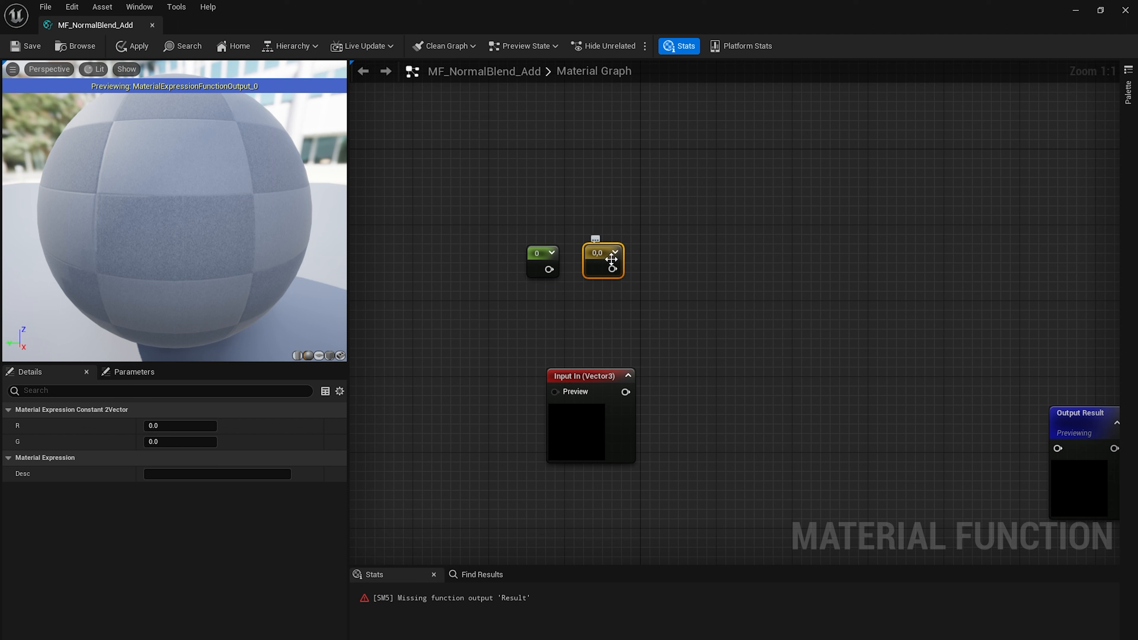
left_click_drag(611, 258, 605, 258)
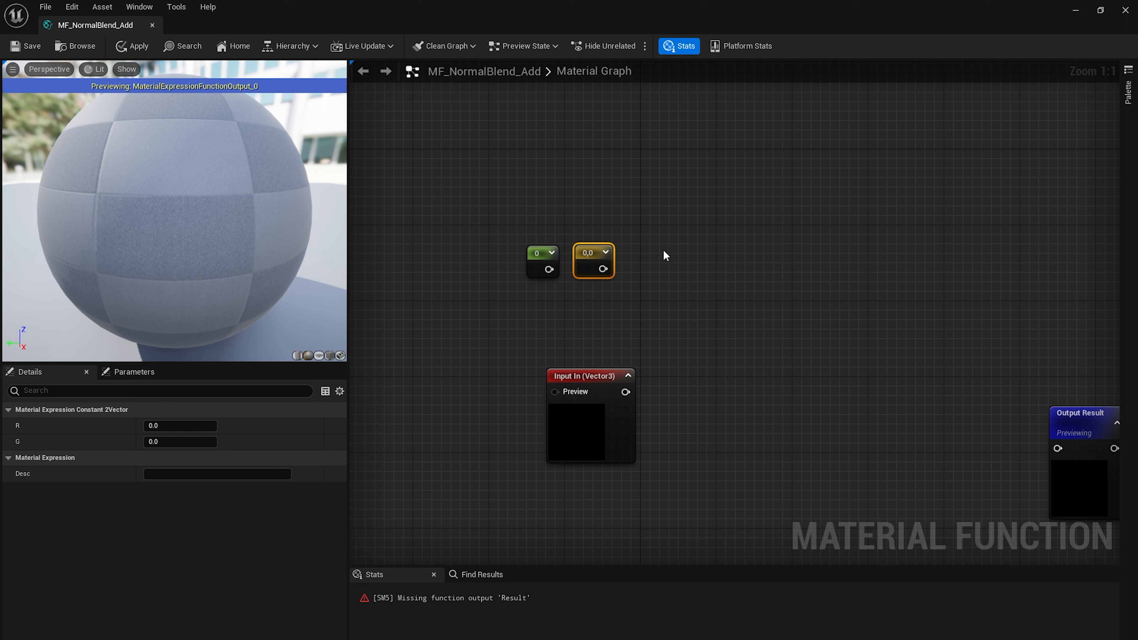
left_click(644, 247)
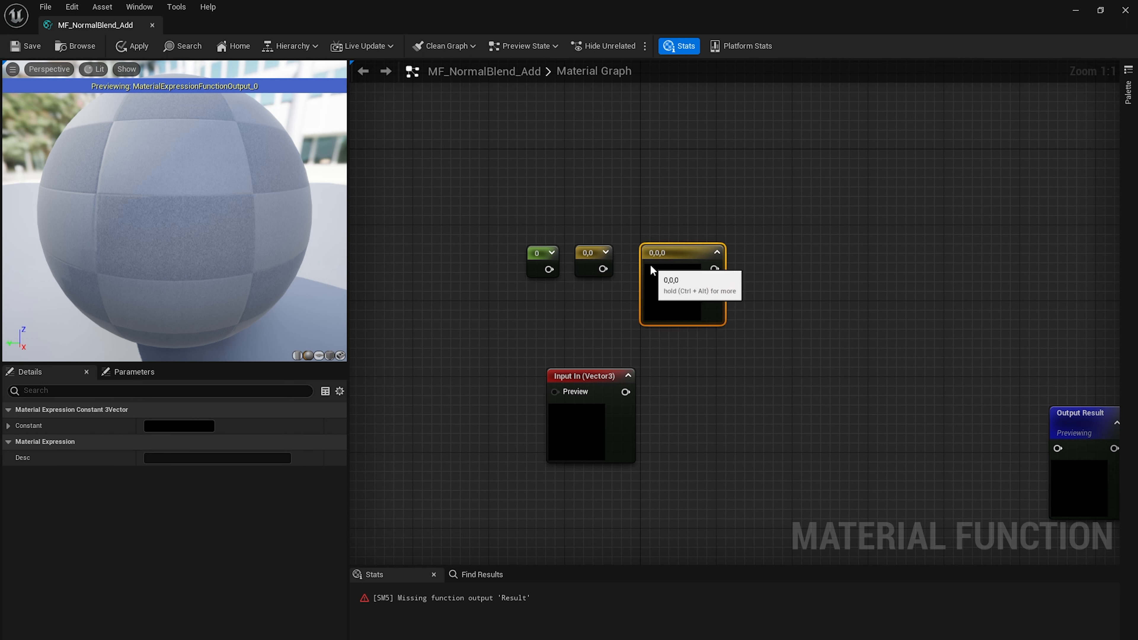
left_click_drag(648, 263, 638, 262)
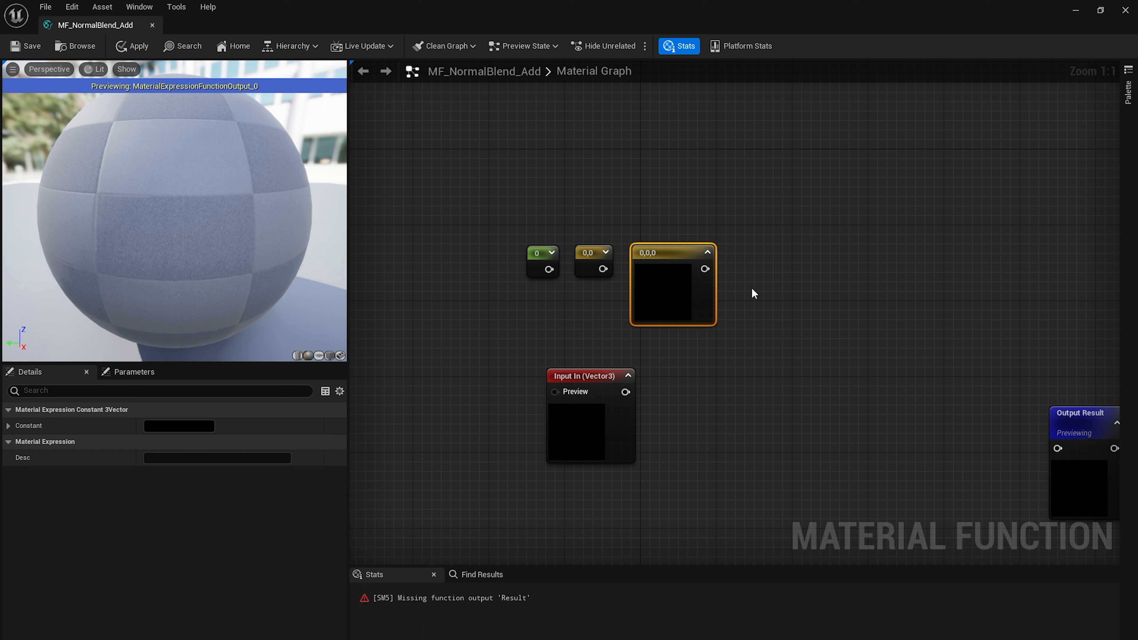
View the Constant3Vector node's color picker and close it without changing the color
double_click(667, 293)
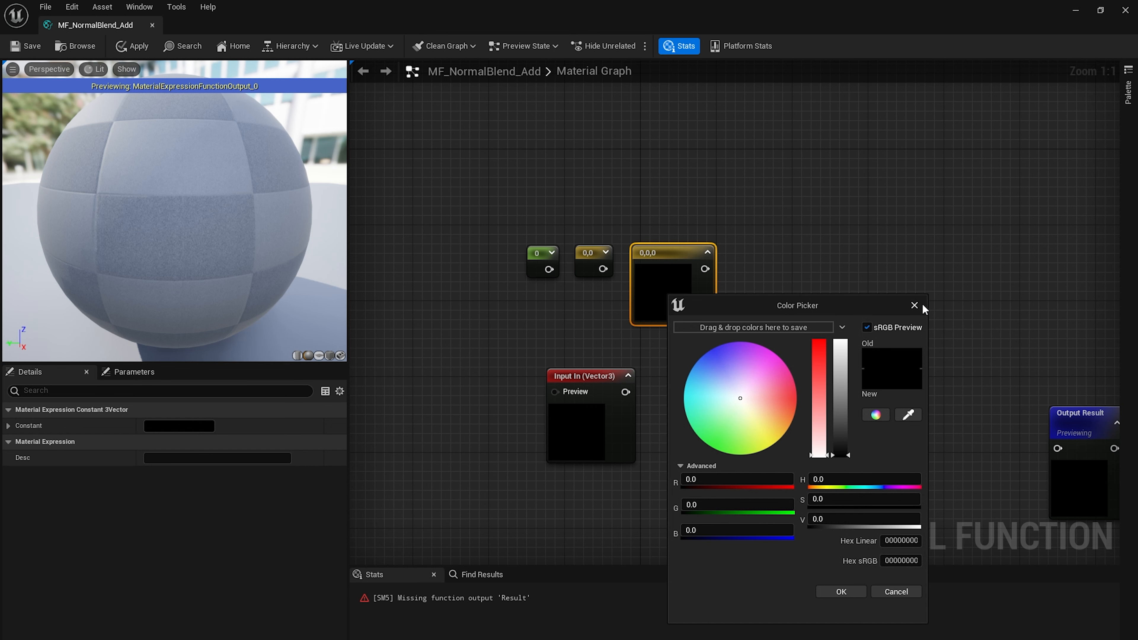
left_click(921, 304)
right_click_drag(852, 281, 787, 328)
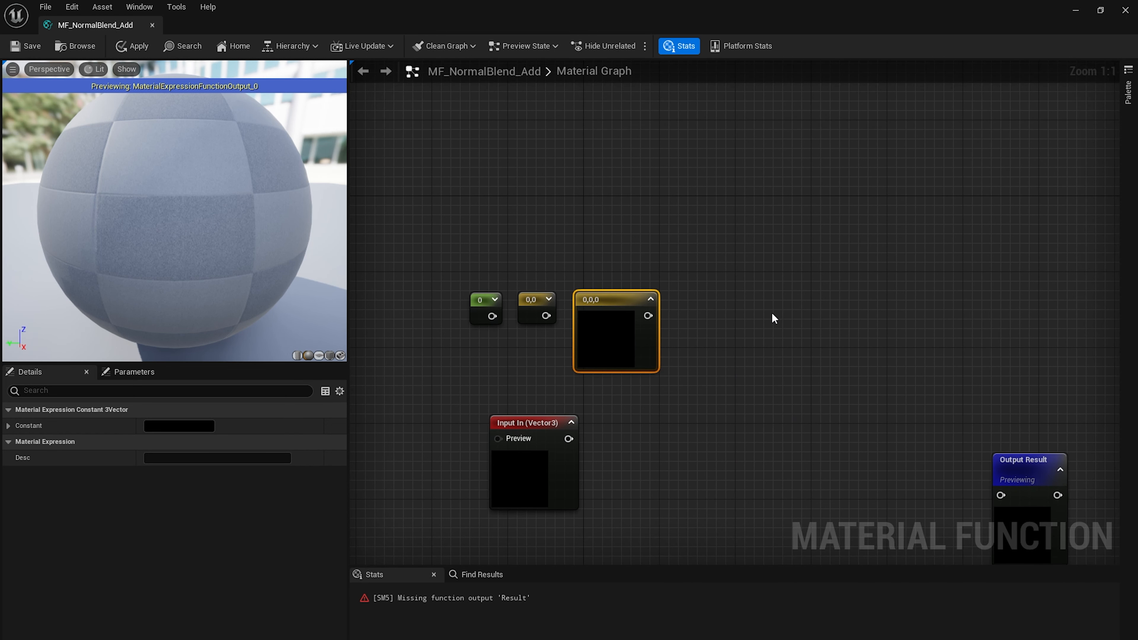
right_click_drag(735, 304, 635, 323)
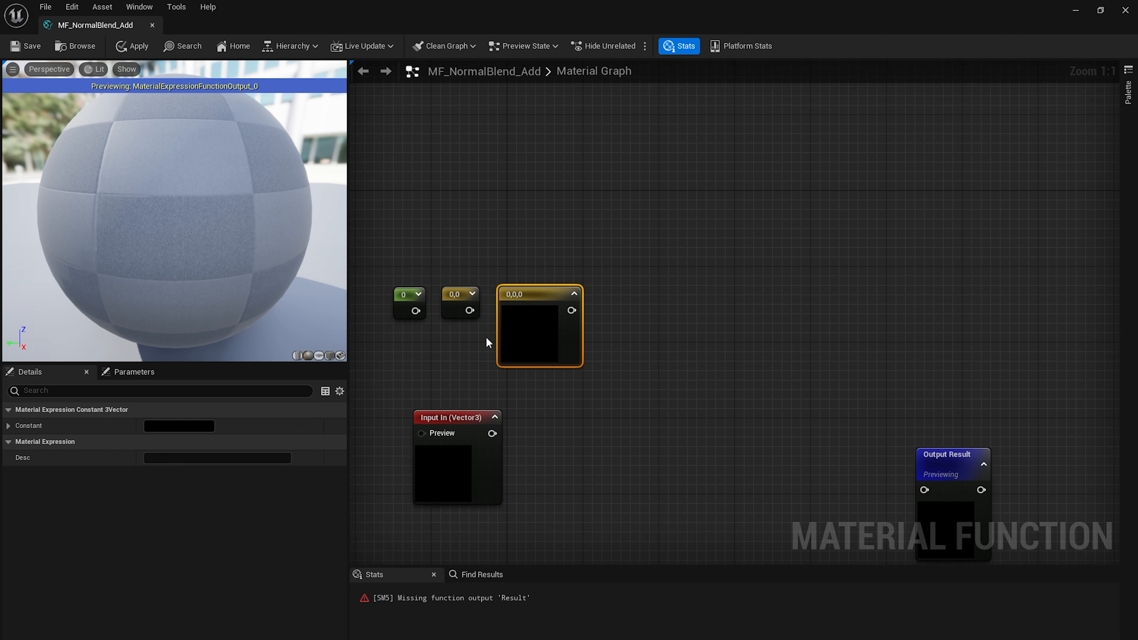
Place a Constant4Vector node to the right of the Constant3Vector node and delete it again
mouse_move(578, 309)
right_mouse_down()
mouse_move(590, 286)
mouse_move(592, 296)
right_mouse_up()
right_click_drag(627, 314, 642, 317)
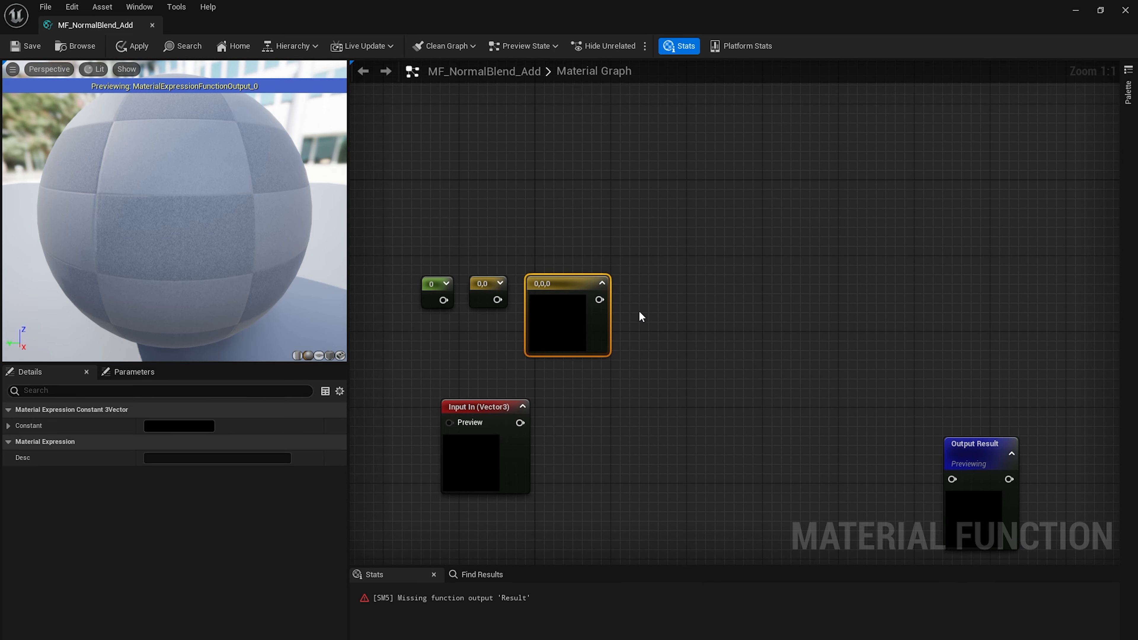
left_click(640, 285)
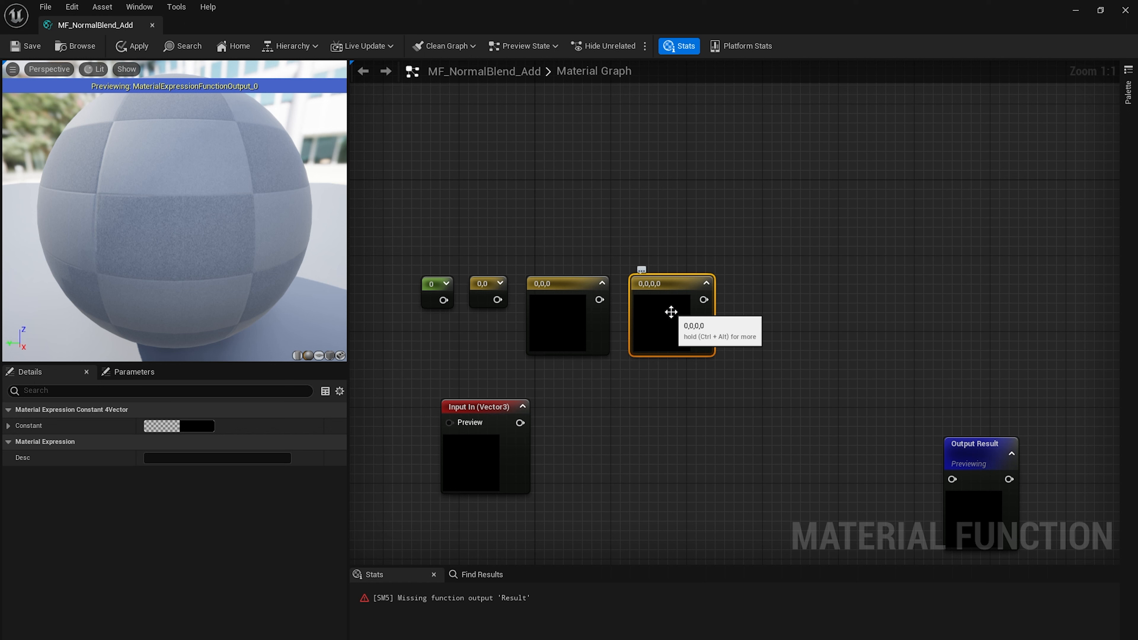
key("Delete")
Delete the Constant, Constant2Vector and Constant3Vector nodes above the function input node
right_click_drag(625, 406, 707, 359)
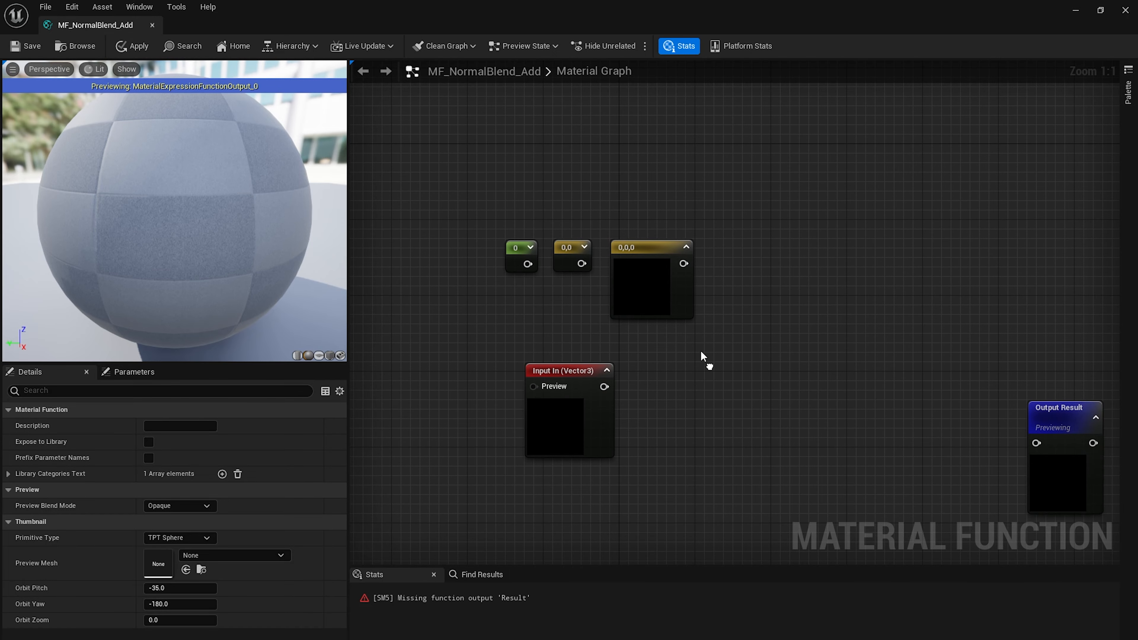
left_click_drag(481, 211, 677, 282)
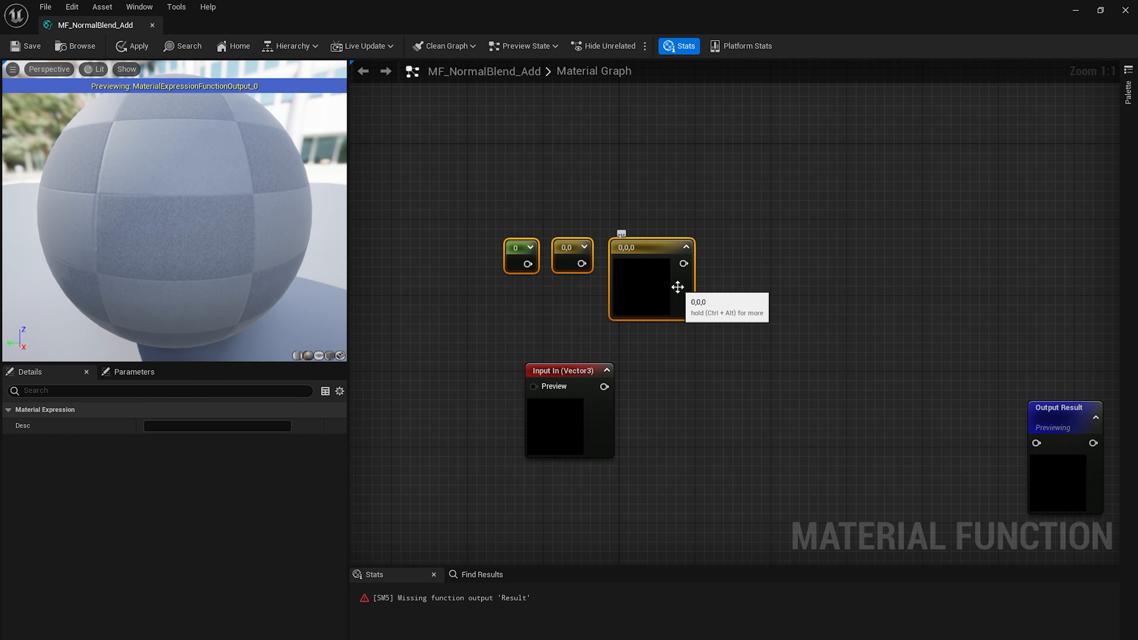
key("Delete")
right_click_drag(606, 409, 626, 354)
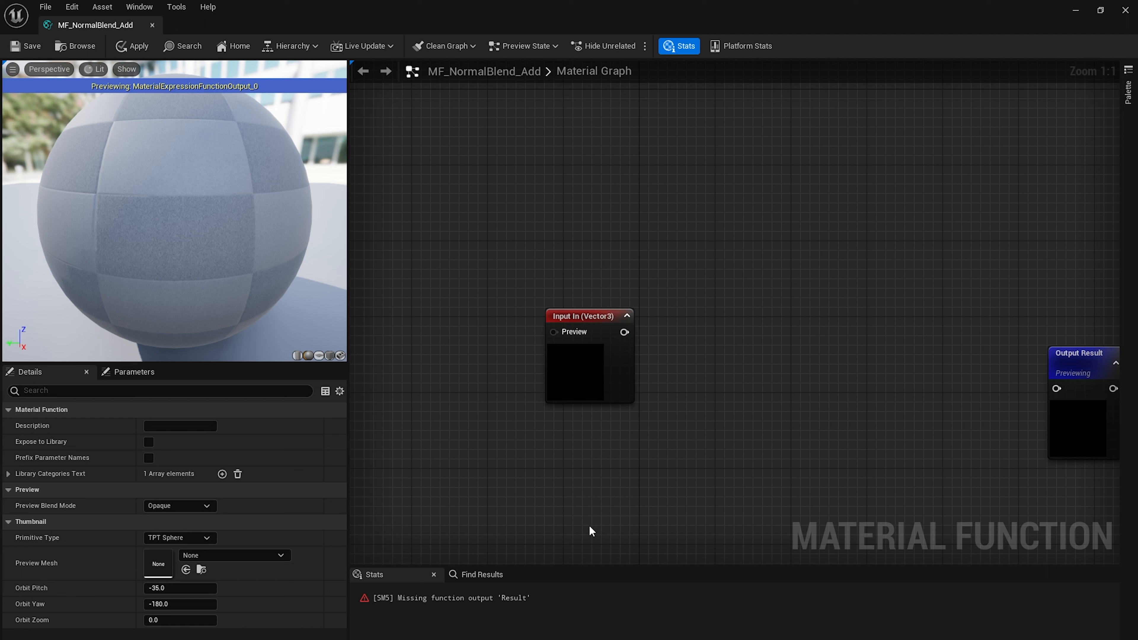
right_click_drag(585, 484, 625, 413)
Place a new Constant3Vector node directly above the function input node, aligned with its left edge
left_click(623, 317)
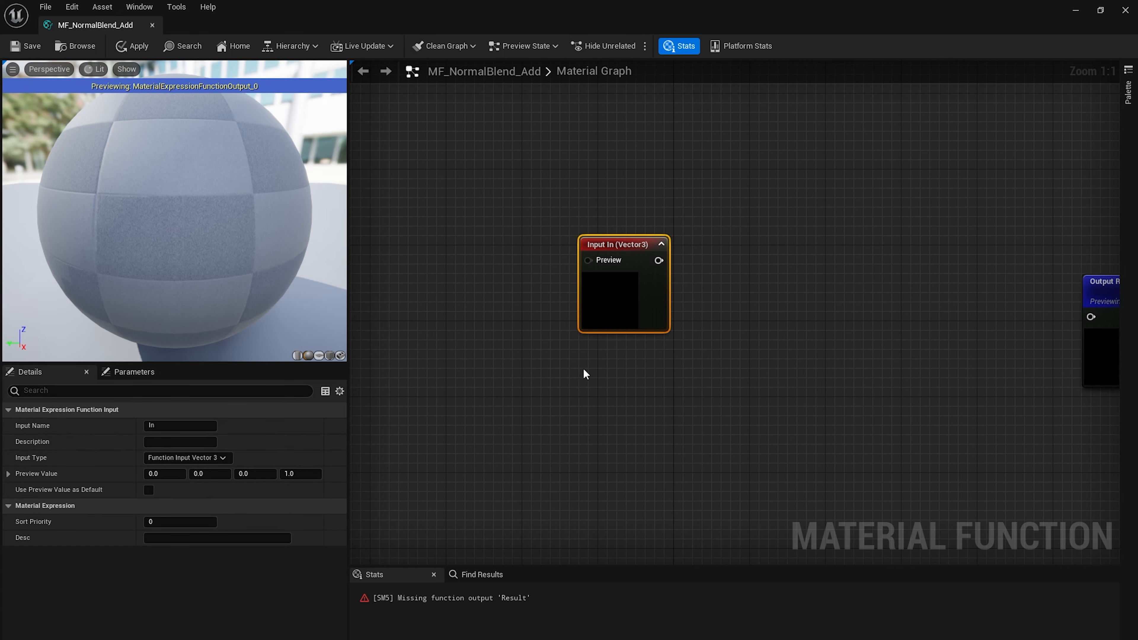
right_click_drag(511, 405, 500, 418)
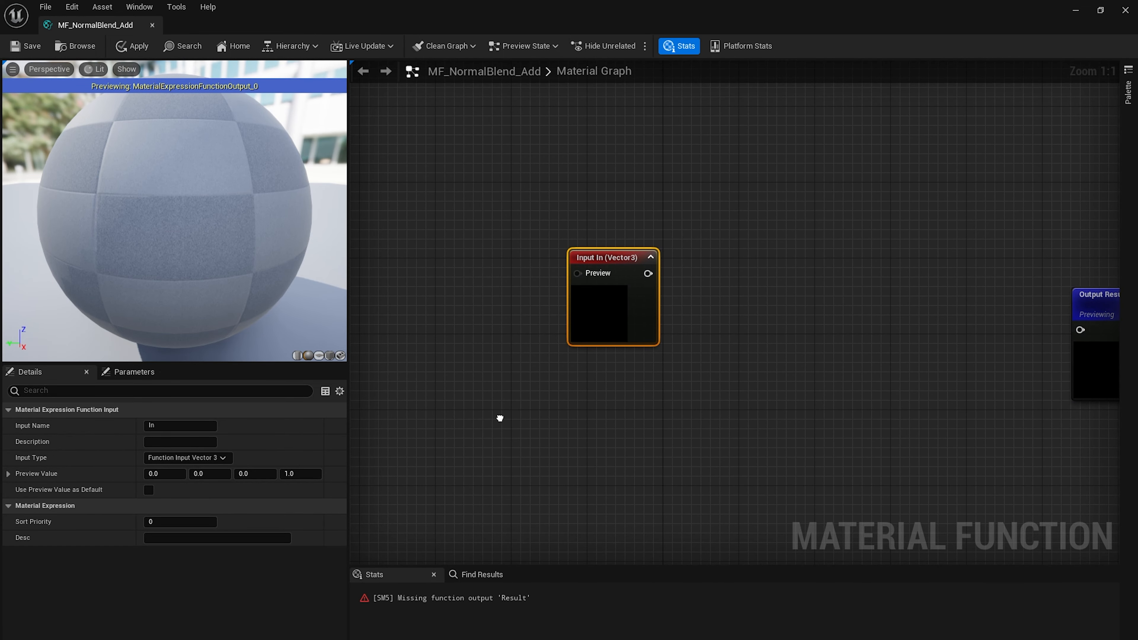
right_click_drag(638, 300, 597, 328)
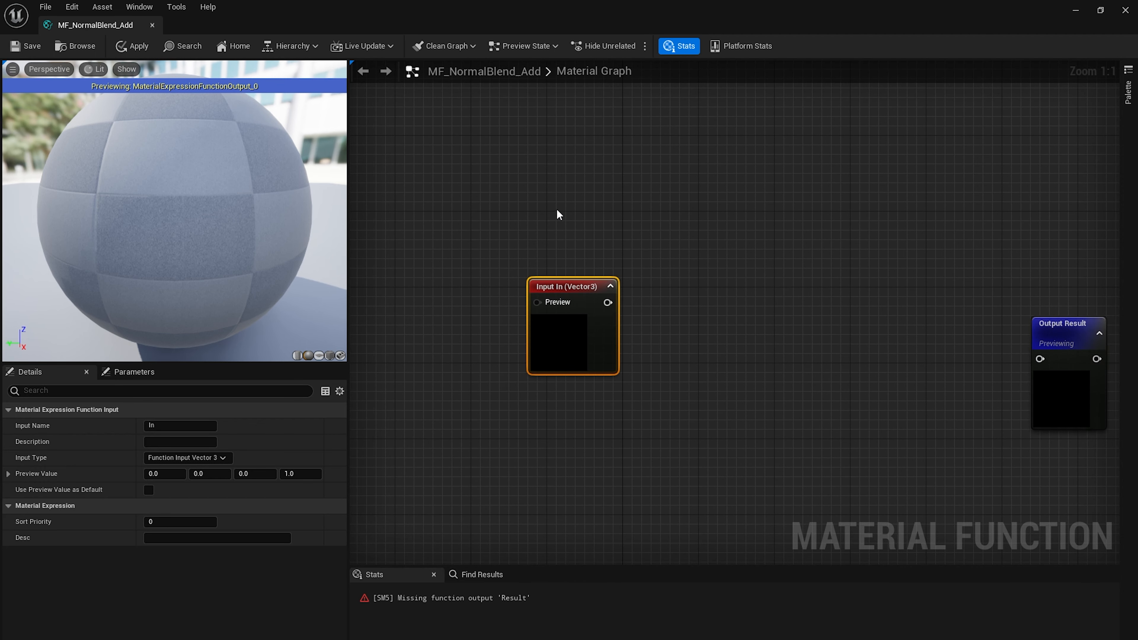
left_click(558, 173)
left_click_drag(579, 219, 557, 199)
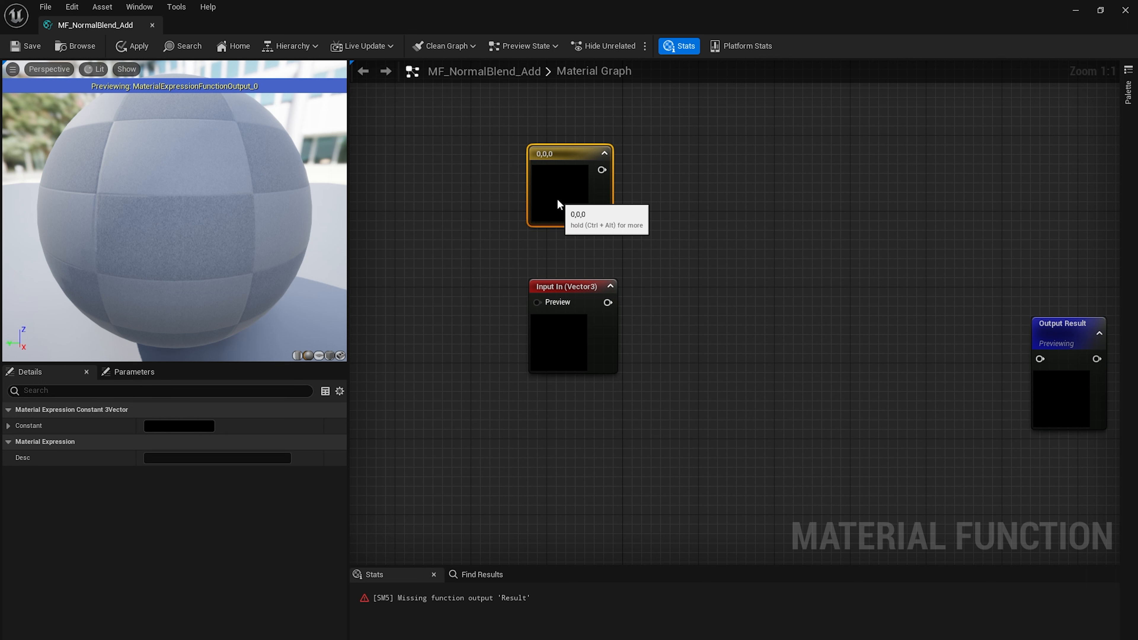
left_click(568, 286)
left_click(543, 155)
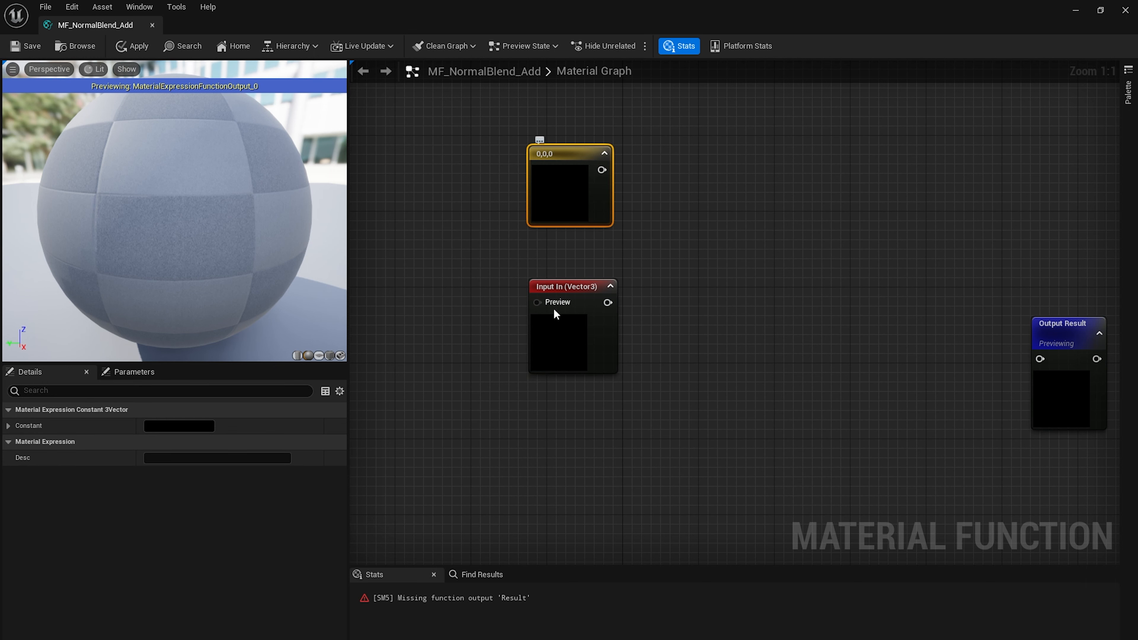
Rename the Vector3 function input to Normal_Texture_A
right_click_drag(559, 346, 561, 289)
left_click(562, 288)
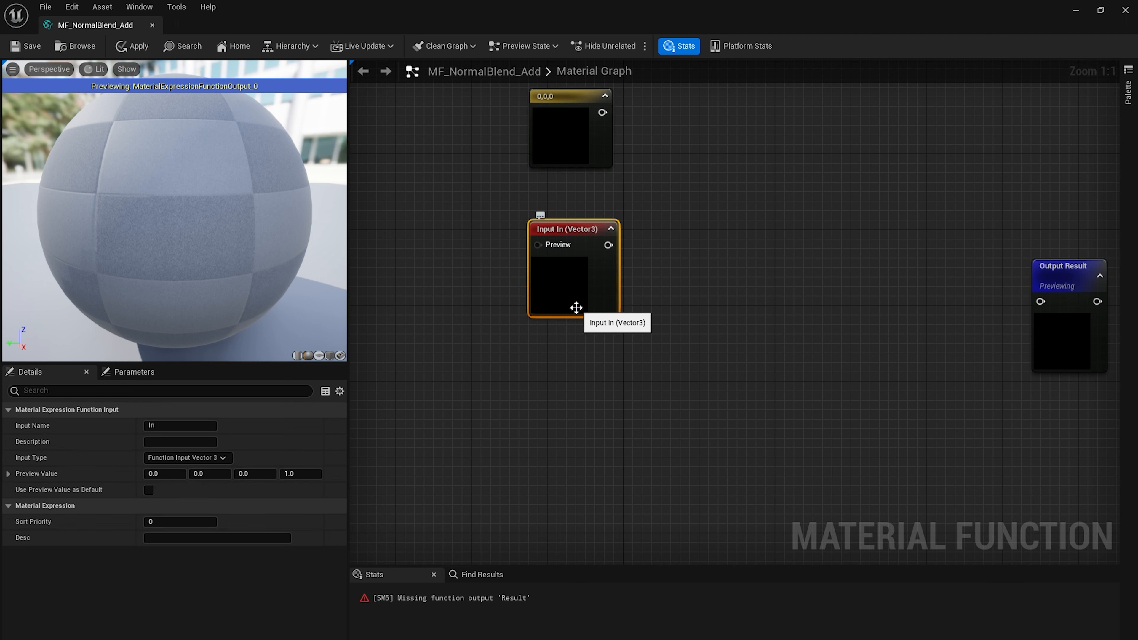
left_click(177, 428)
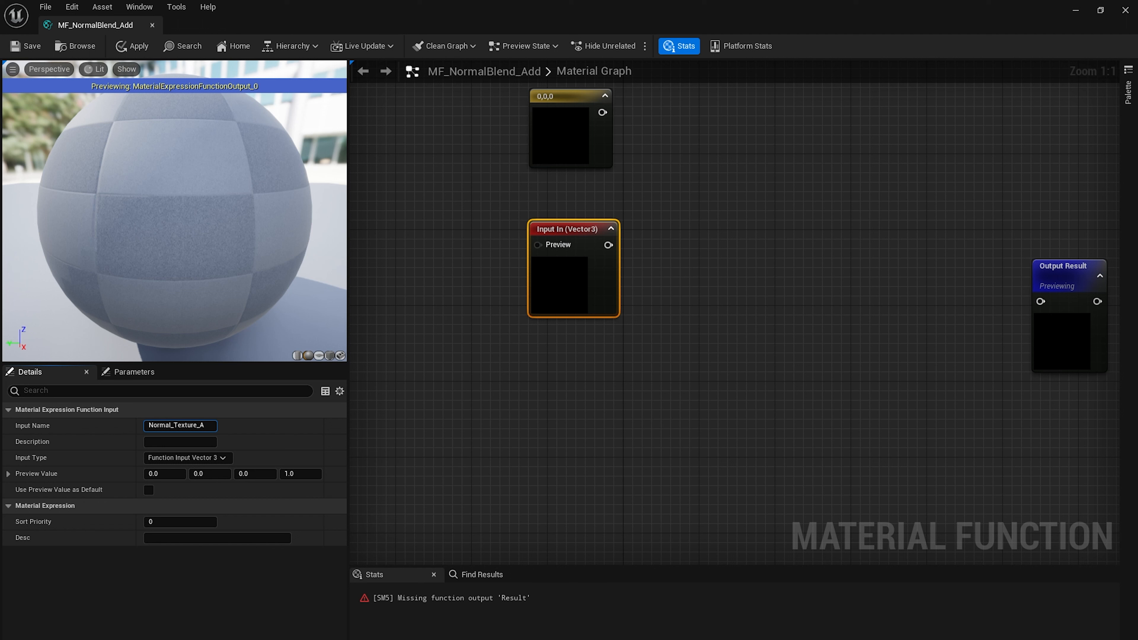
key("Return")
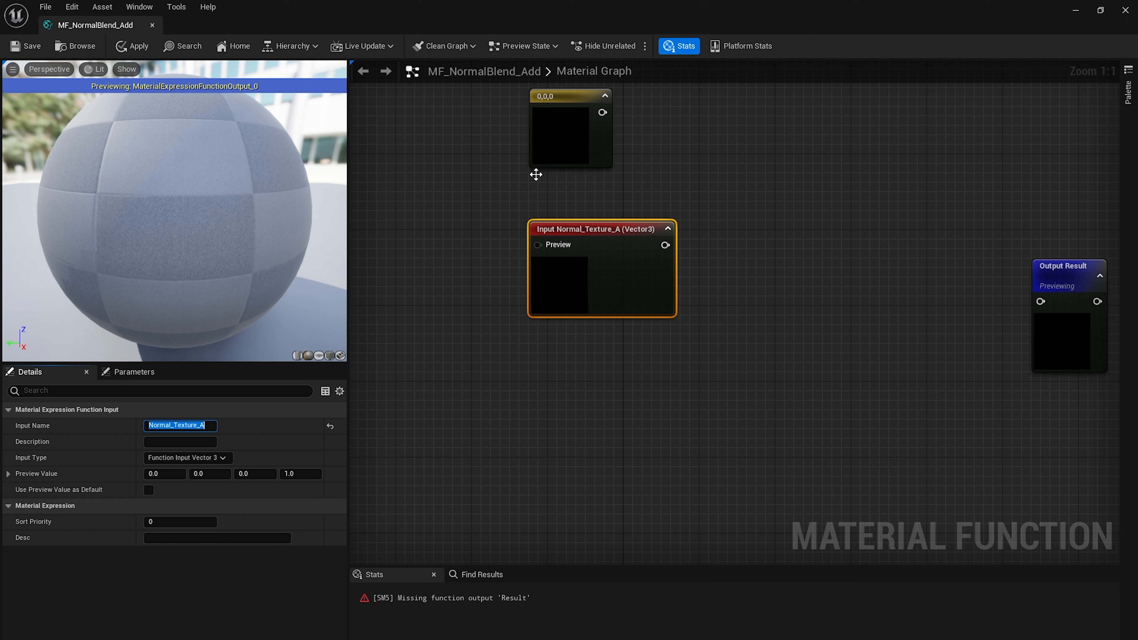
type("Normal_Texture_A")
left_click(590, 250)
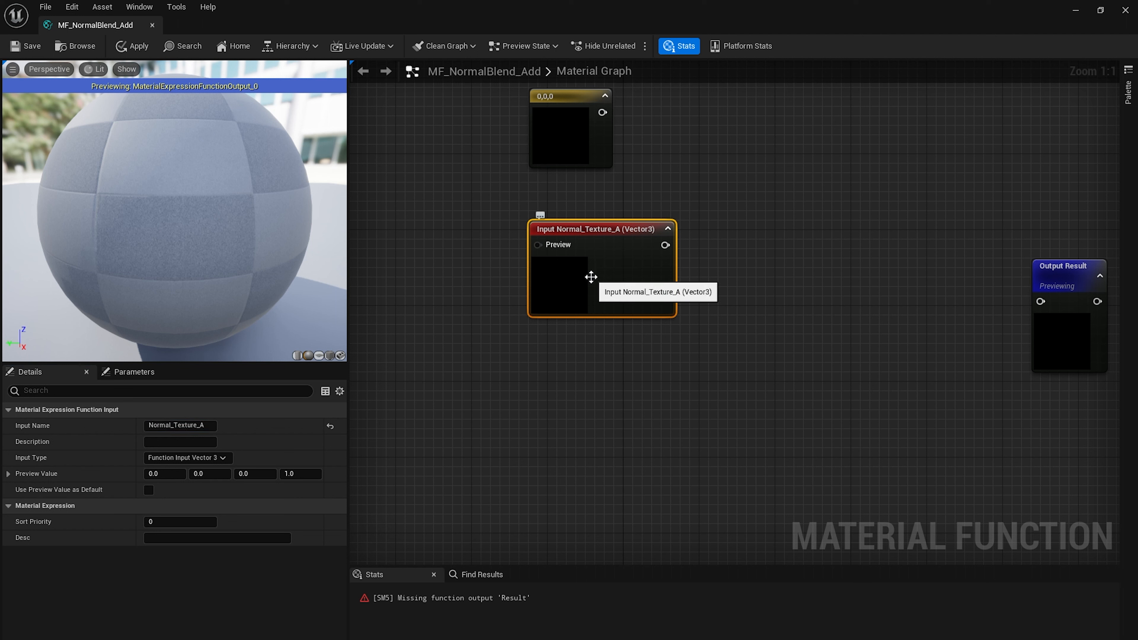
Duplicate the Normal_Texture_A input, name the copy Normal_Texture_B and place it below with a gap between them
key("ctrl+v")
left_click_drag(614, 381, 616, 411)
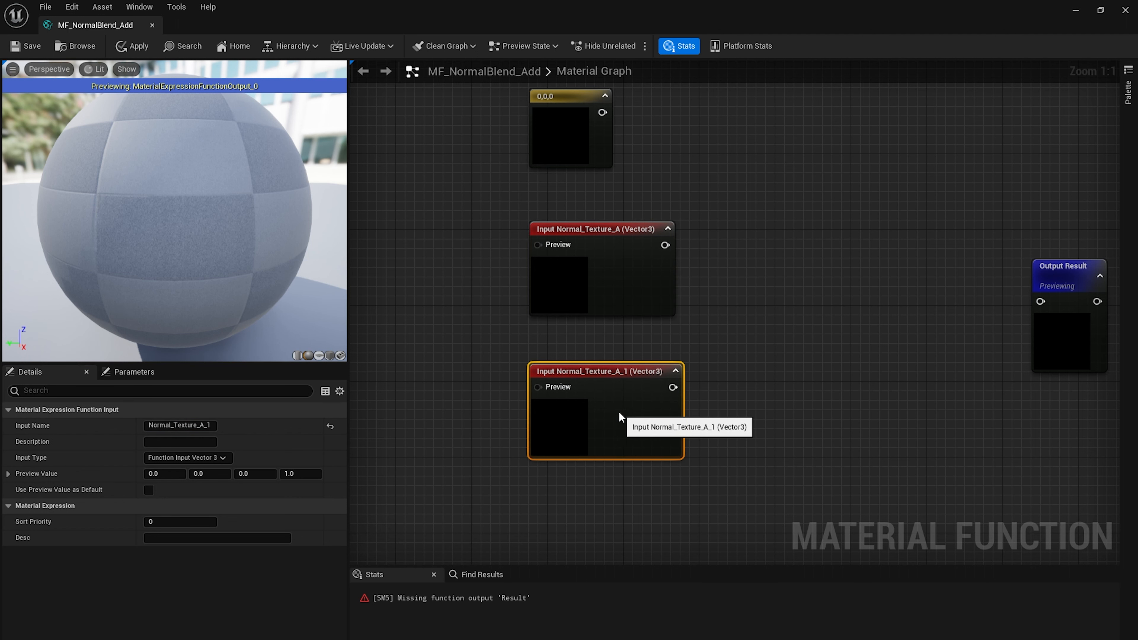
left_click_drag(200, 425, 229, 426)
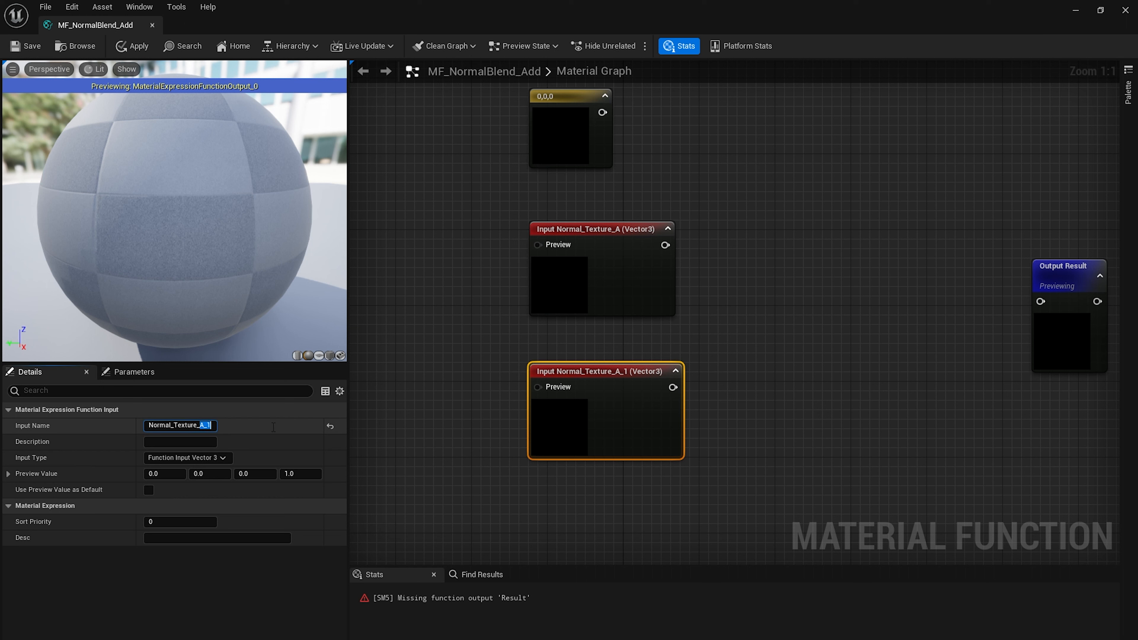
type("B")
key("Return")
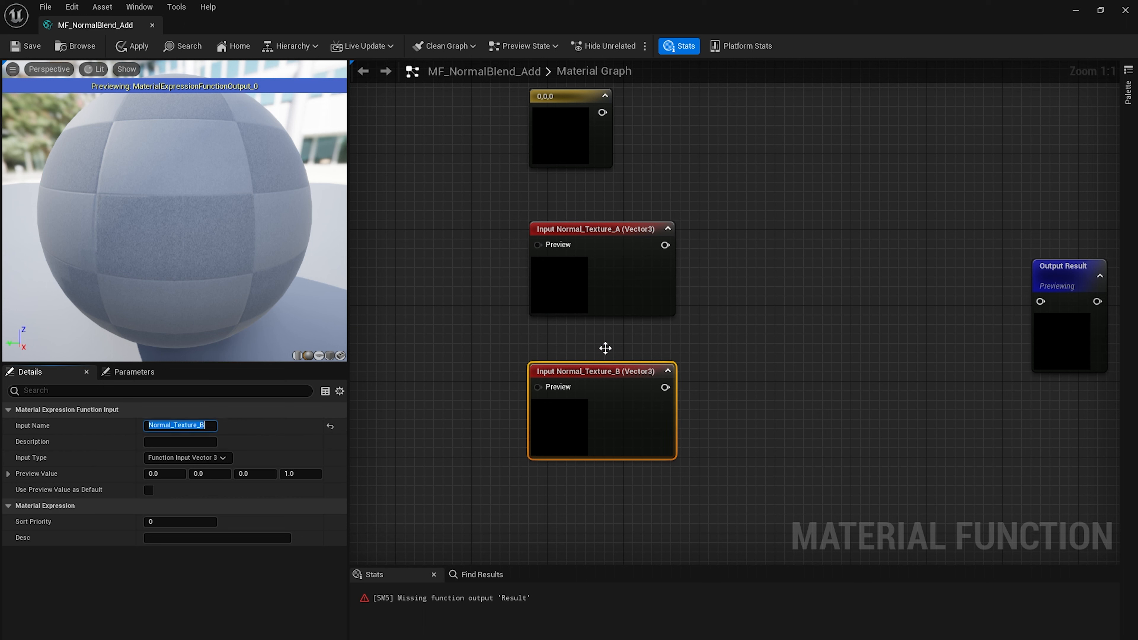
left_click_drag(582, 412, 599, 498)
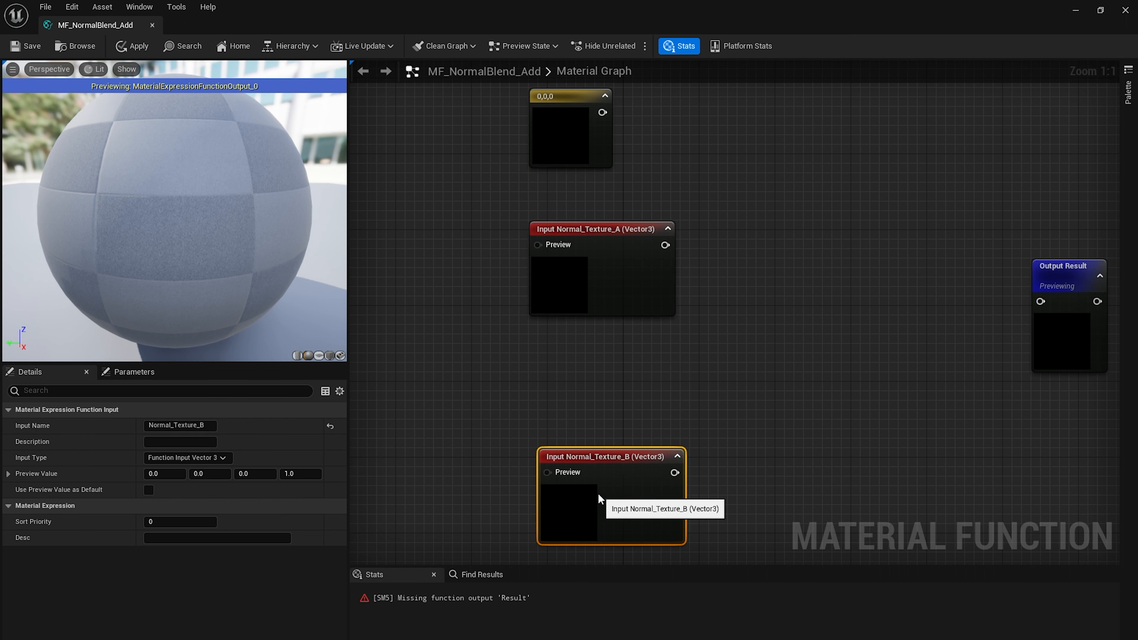
Copy the Normal_Texture_A input and place the duplicate between the two normal texture inputs
left_click(584, 315)
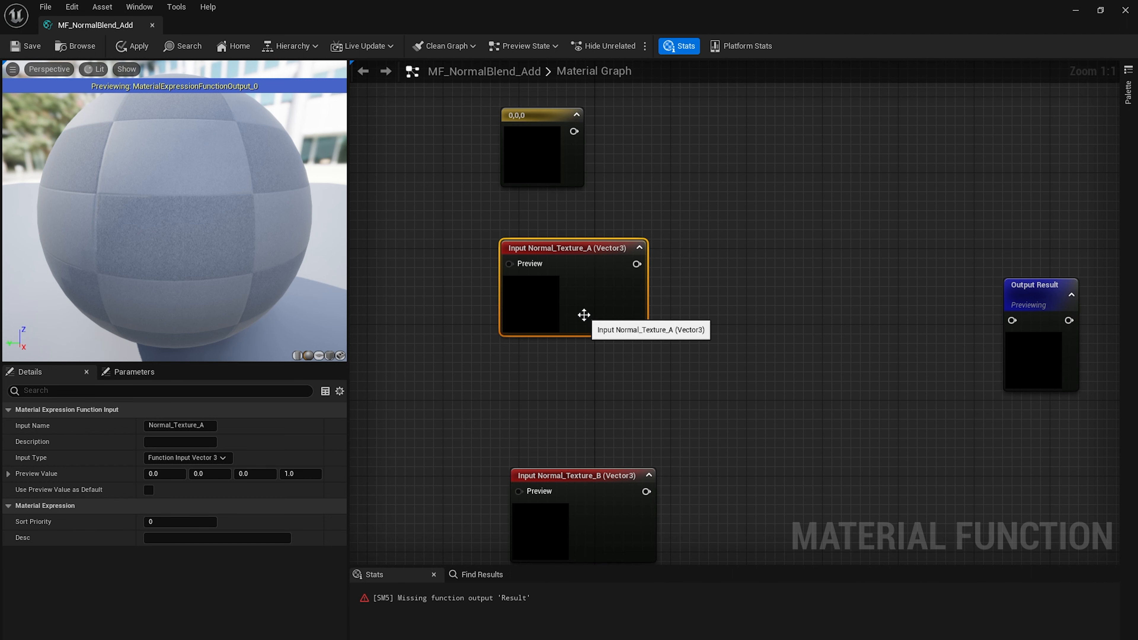
key("ctrl+c")
key("ctrl+v")
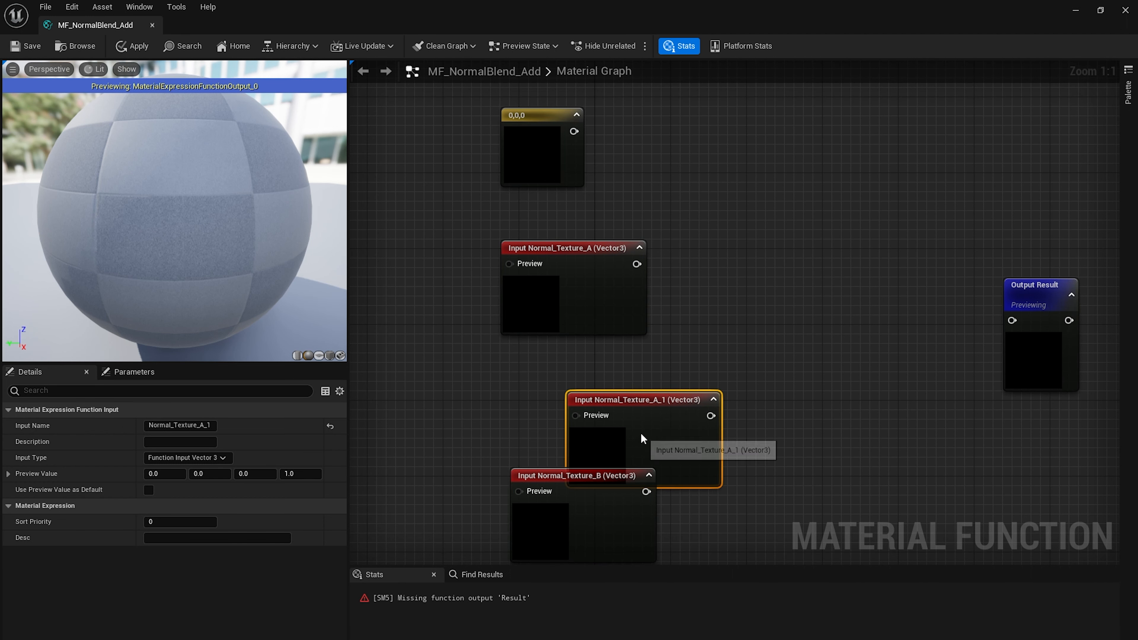
left_click_drag(642, 433, 581, 394)
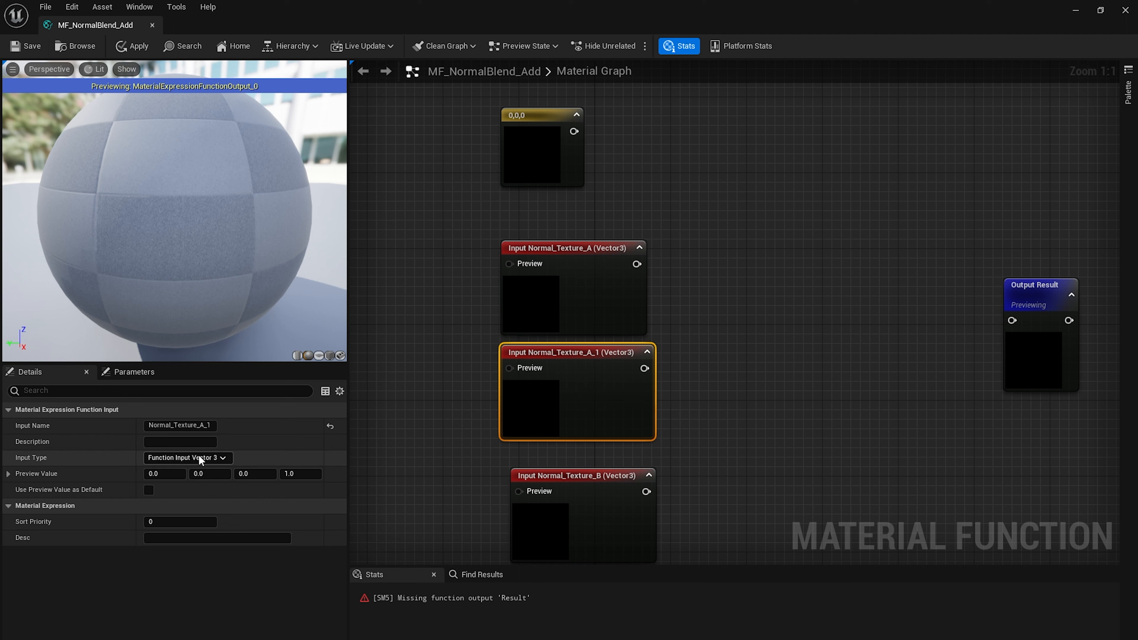
Set the middle input's type to Function Input Scalar and rename it Normal_Intensity_A
left_click(167, 461)
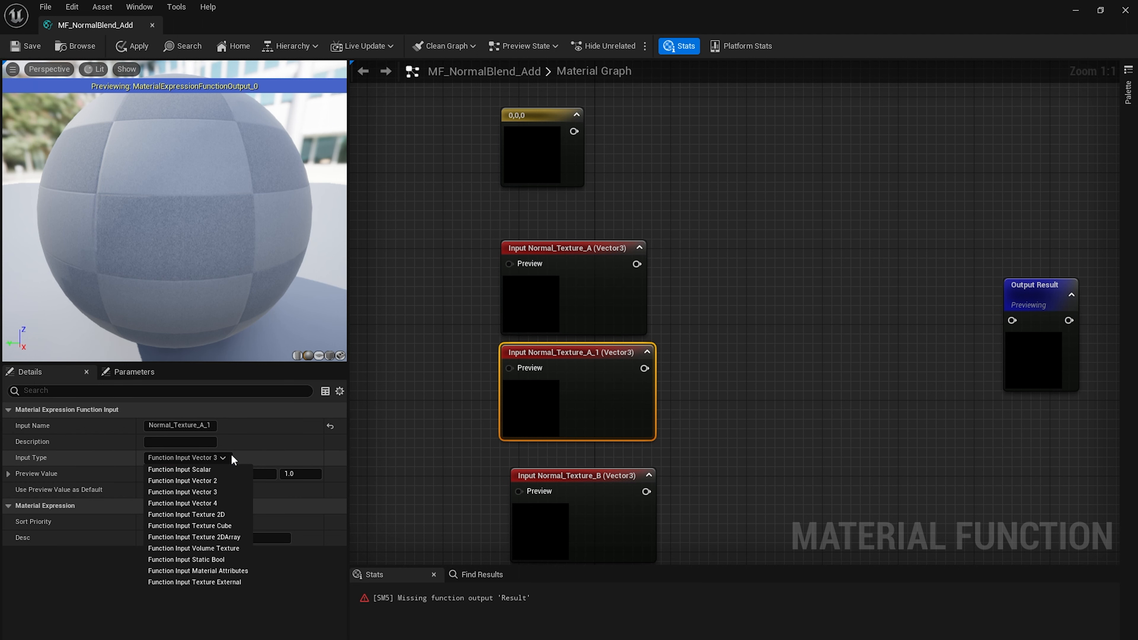
left_click(197, 468)
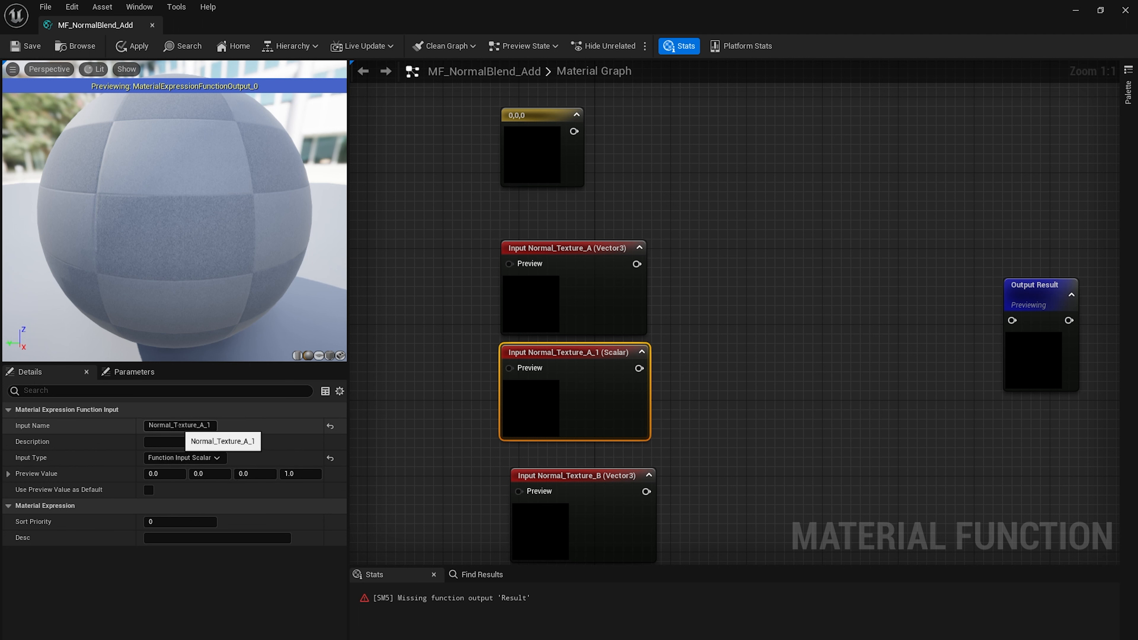
left_click_drag(174, 425, 212, 425)
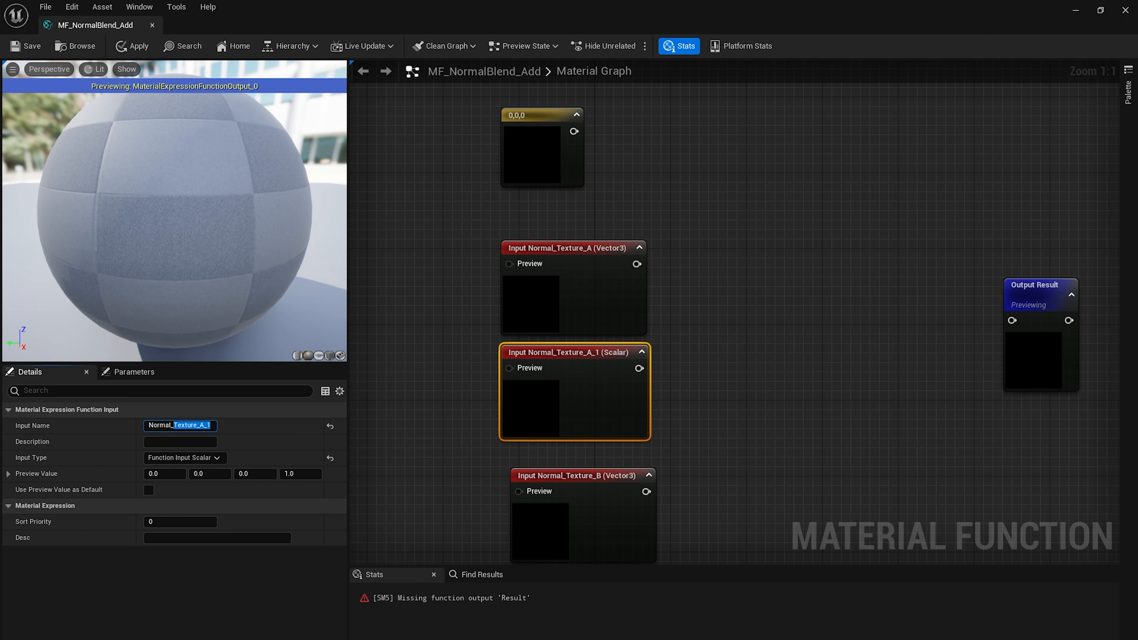
type("Intensity")
key("Return")
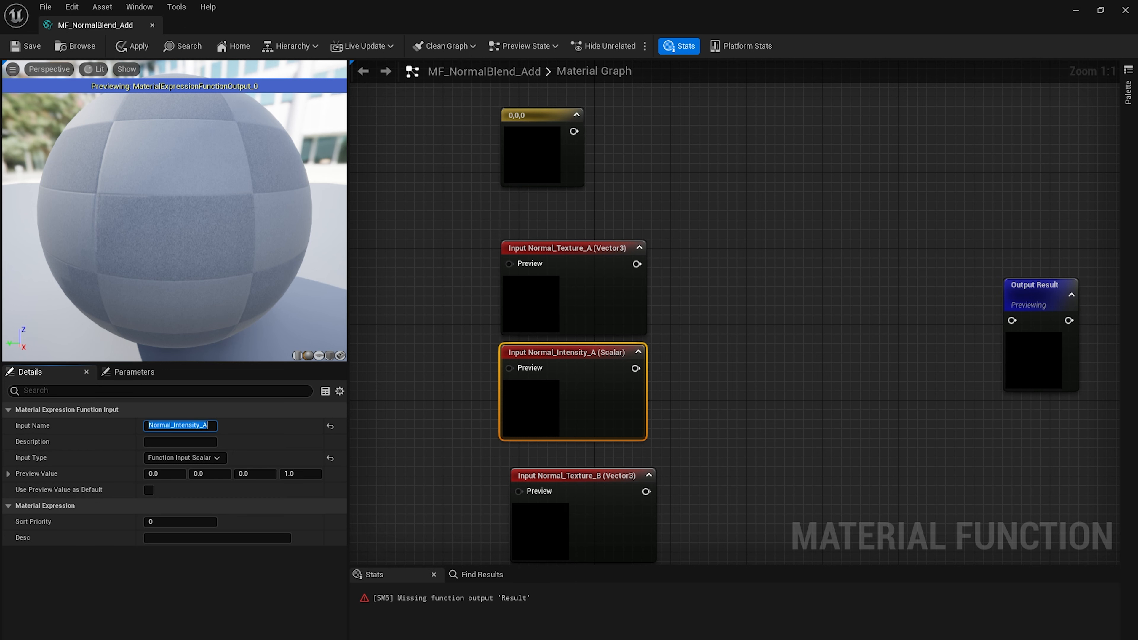
Duplicate the Normal_Intensity_A scalar input and place the copy below Normal_Texture_B
right_click_drag(572, 349, 579, 213)
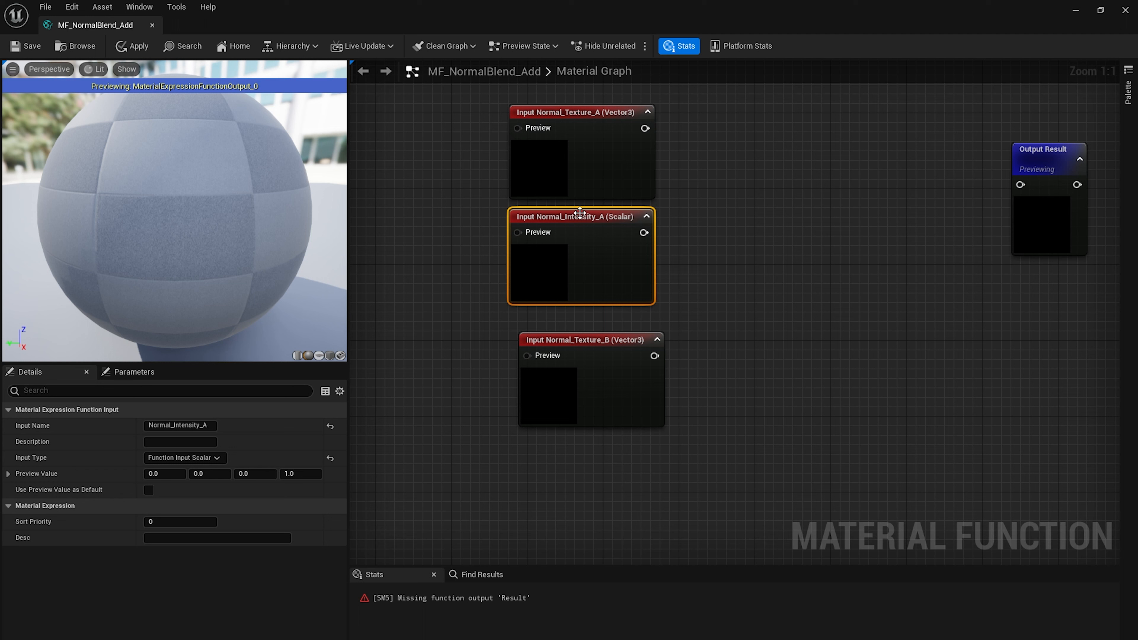
left_click(701, 261)
left_click(623, 262)
right_click_drag(691, 389, 706, 269)
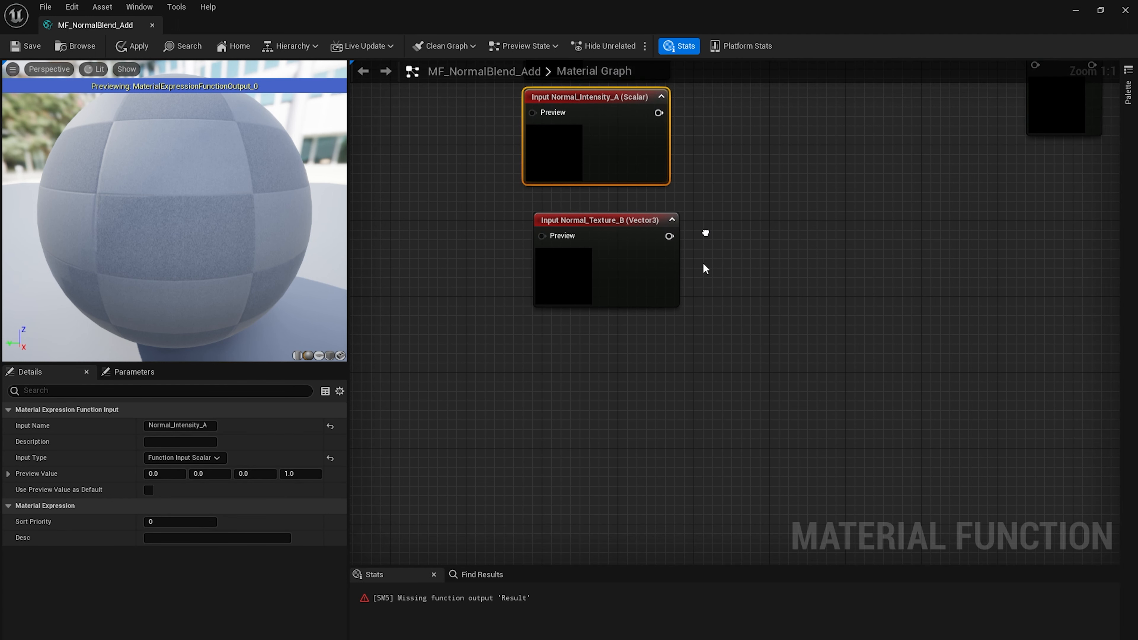
key("ctrl+d")
left_click_drag(637, 476, 599, 376)
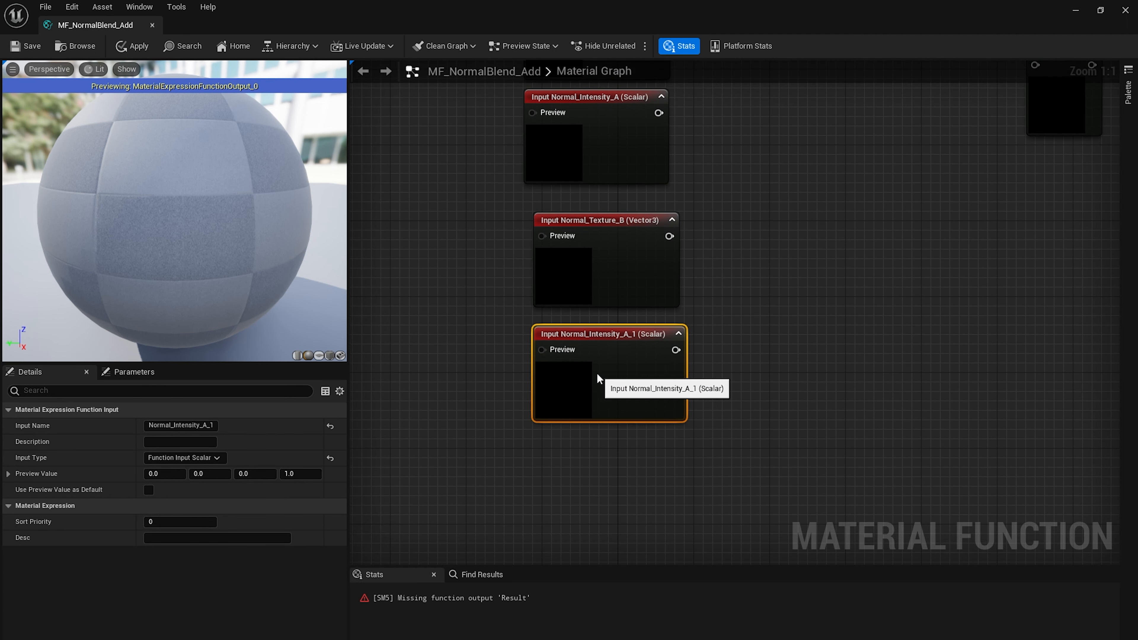
Make three extra duplicates of the scalar intensity input and delete them again
key("ctrl+d")
key("ctrl+d")
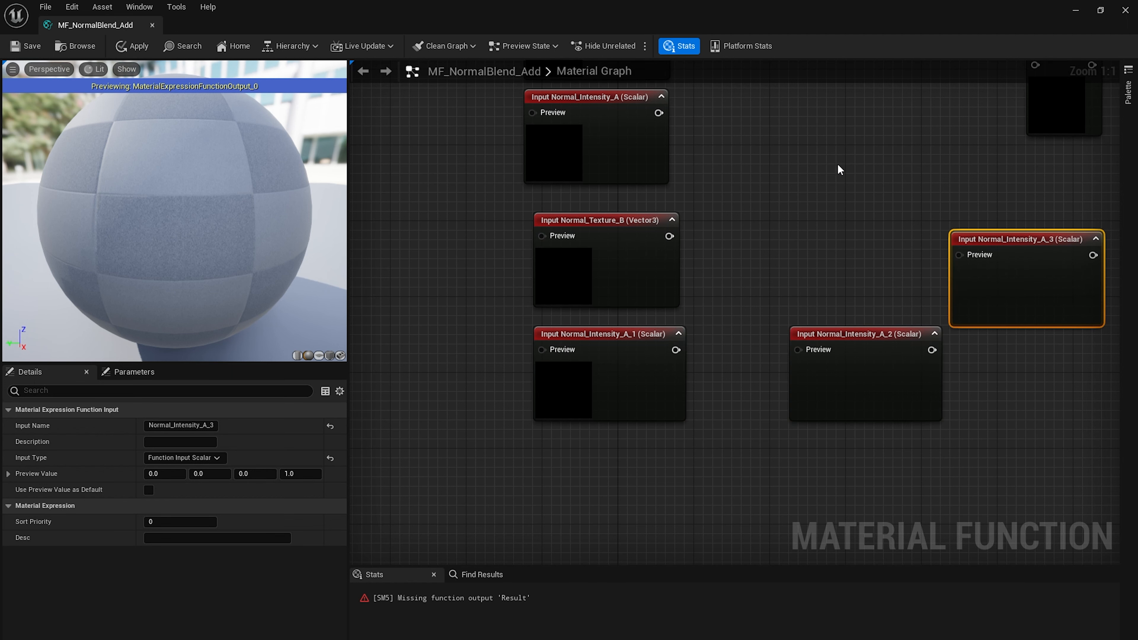
key("ctrl+d")
left_click_drag(802, 144, 1007, 402)
key("Delete")
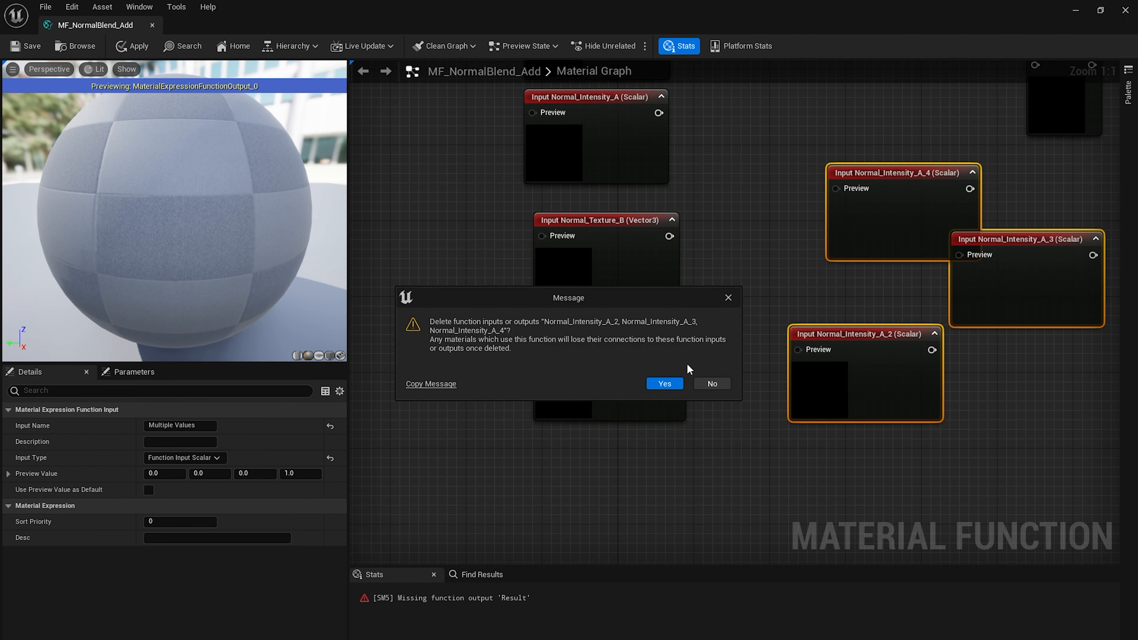
left_click(679, 384)
Rename the scalar input below Normal_Texture_B to Normal_Intensity_B and save the material function
left_click(595, 391)
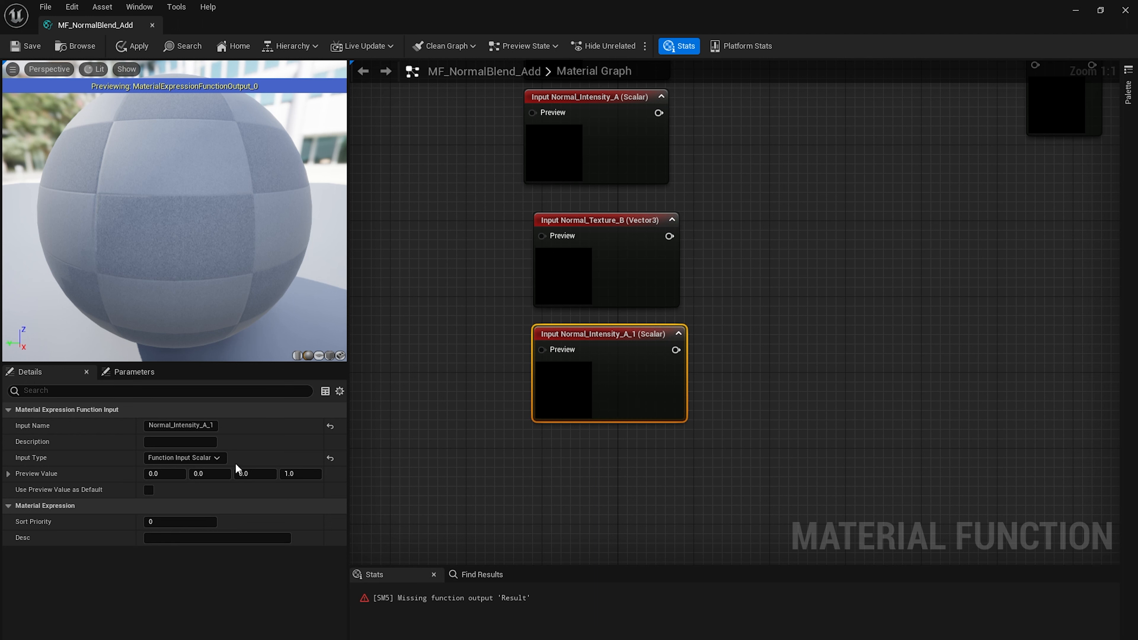
left_click_drag(203, 425, 353, 449)
type("B")
key("Return")
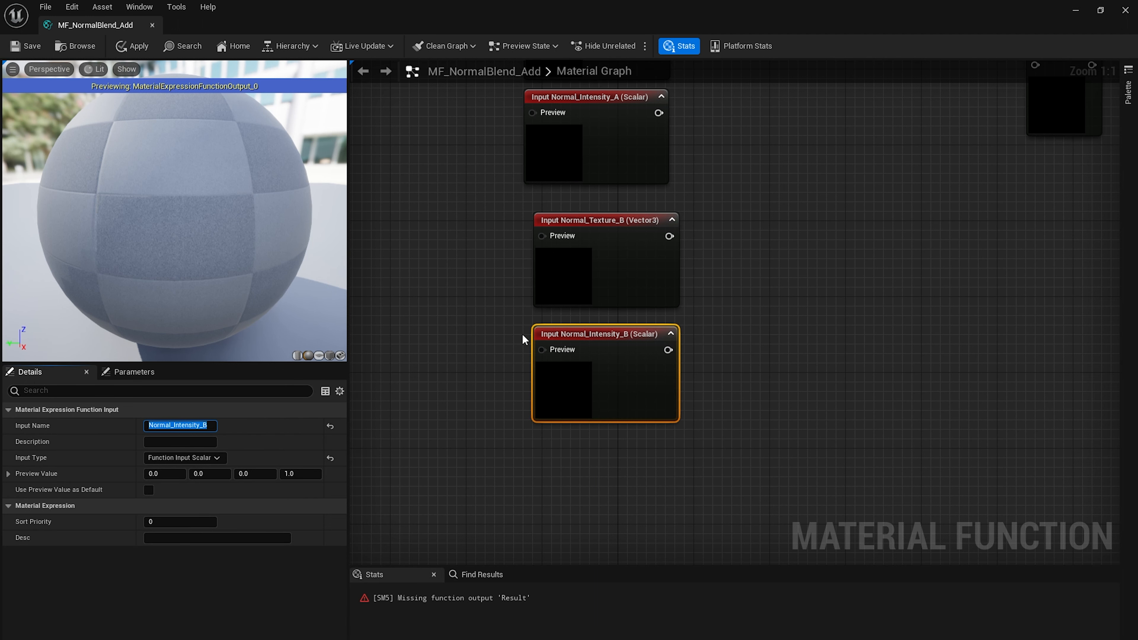
key("Home")
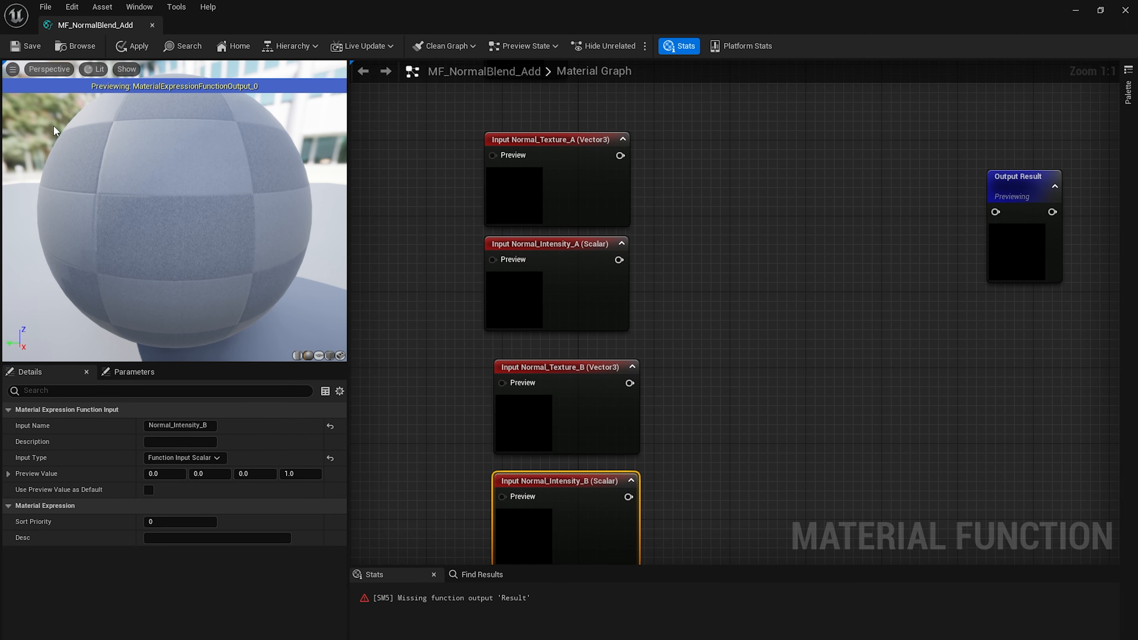
left_click(15, 53)
Place a Constant2Vector node to the right of the Constant3Vector node
right_click_drag(842, 276, 751, 284)
right_click_drag(677, 208, 714, 330)
left_click(457, 172)
right_click_drag(640, 211, 573, 197)
left_click(541, 172)
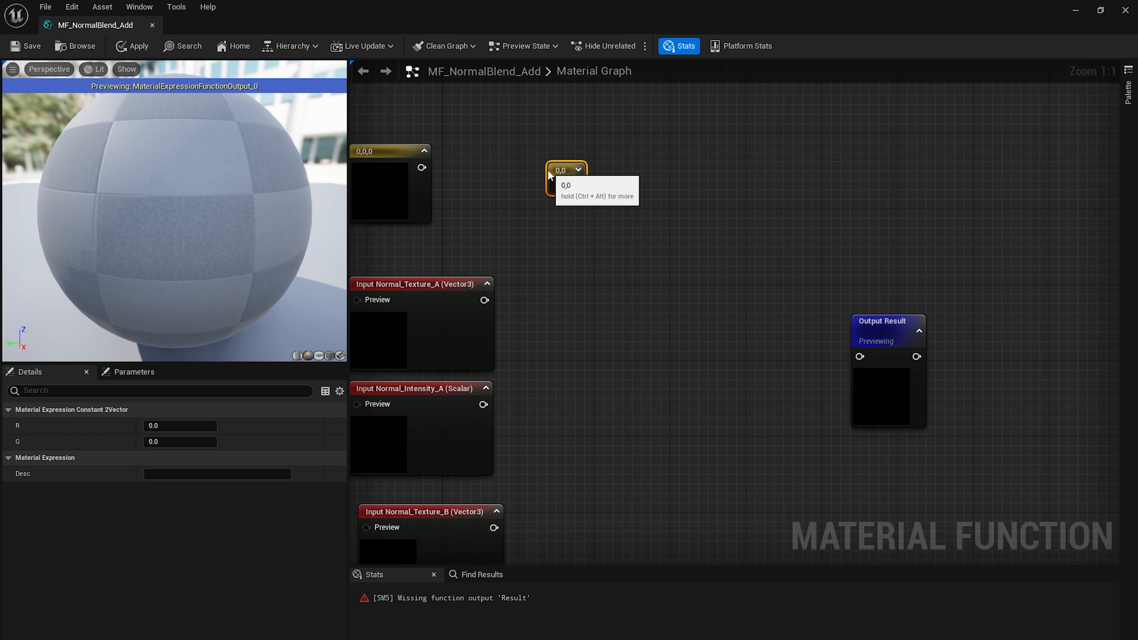
Add a Component Mask (R G) node connected to the output of Normal_Texture_A
mouse_move(563, 346)
right_mouse_down()
mouse_move(573, 321)
mouse_move(581, 338)
right_mouse_up()
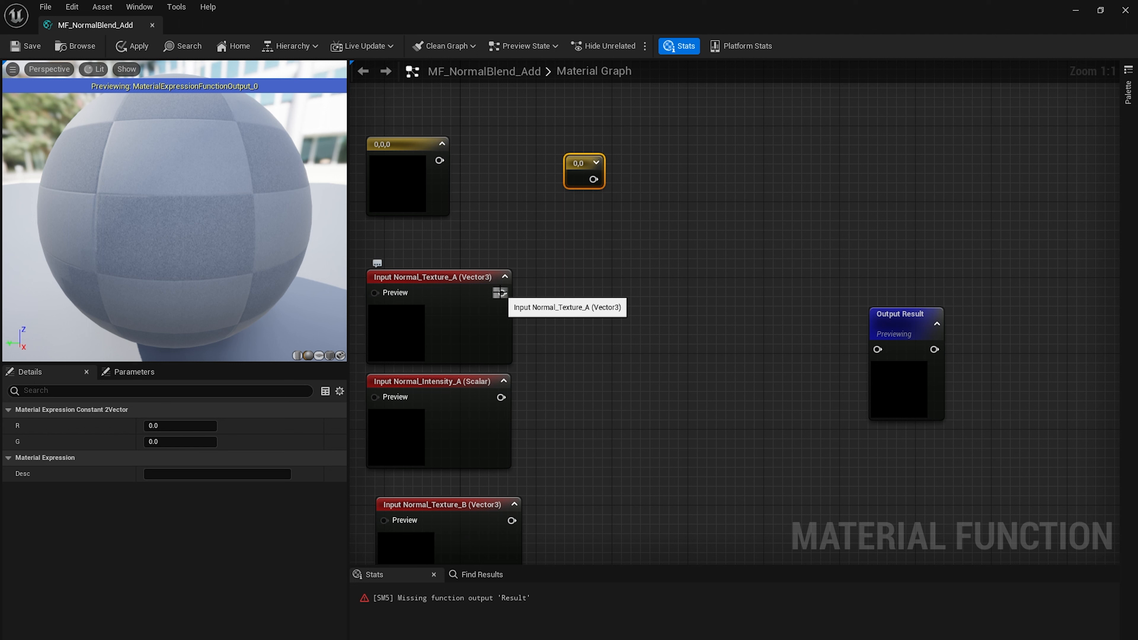
left_click_drag(501, 293, 565, 291)
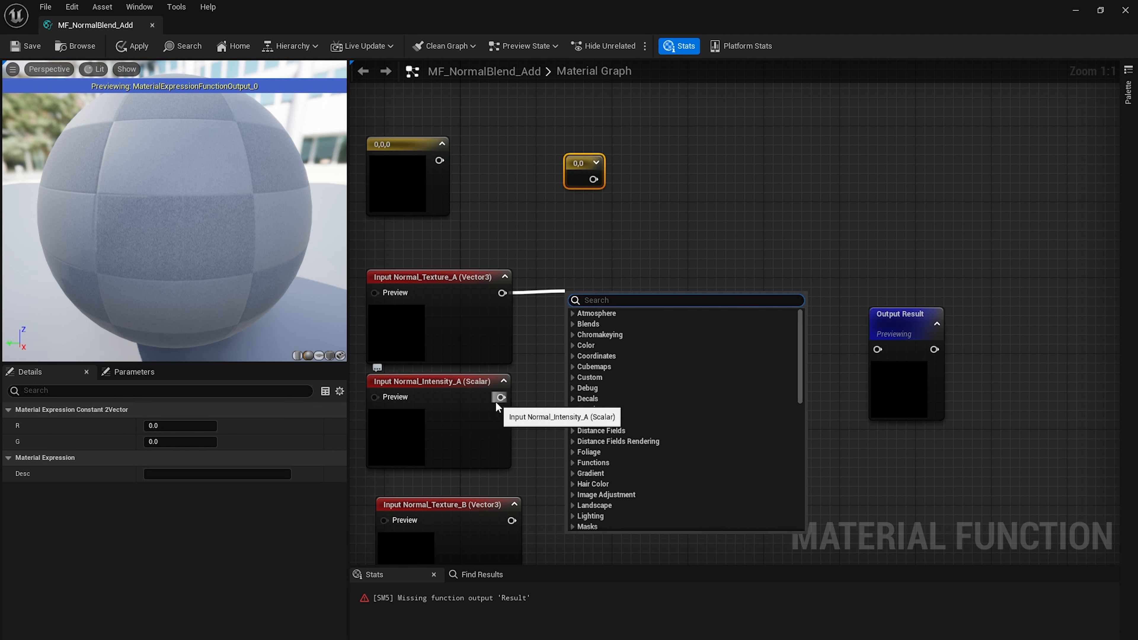
type("mask")
key("Return")
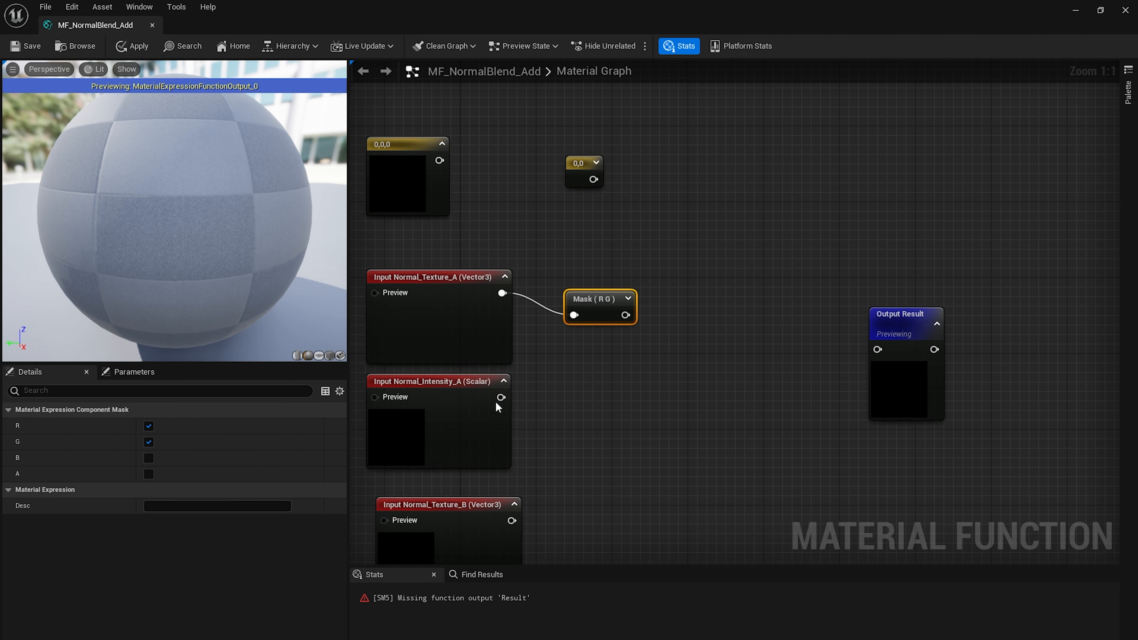
Limit the component mask on Normal_Texture_A to the R channel and place it to the upper right of that input
left_click_drag(604, 307, 585, 294)
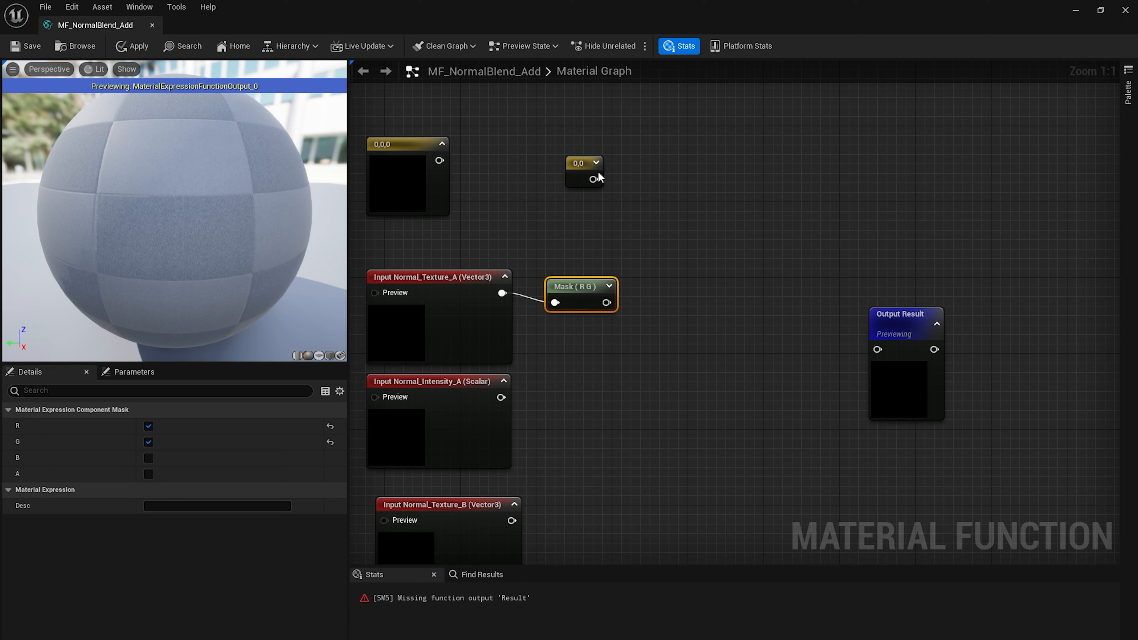
left_click(149, 442)
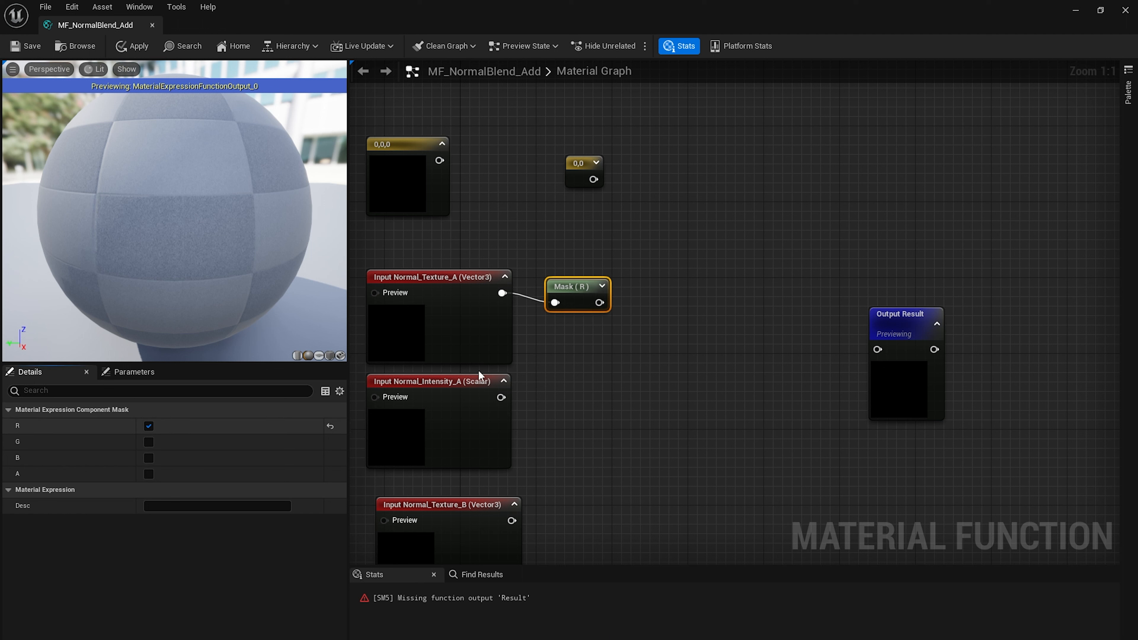
left_click_drag(565, 290, 573, 259)
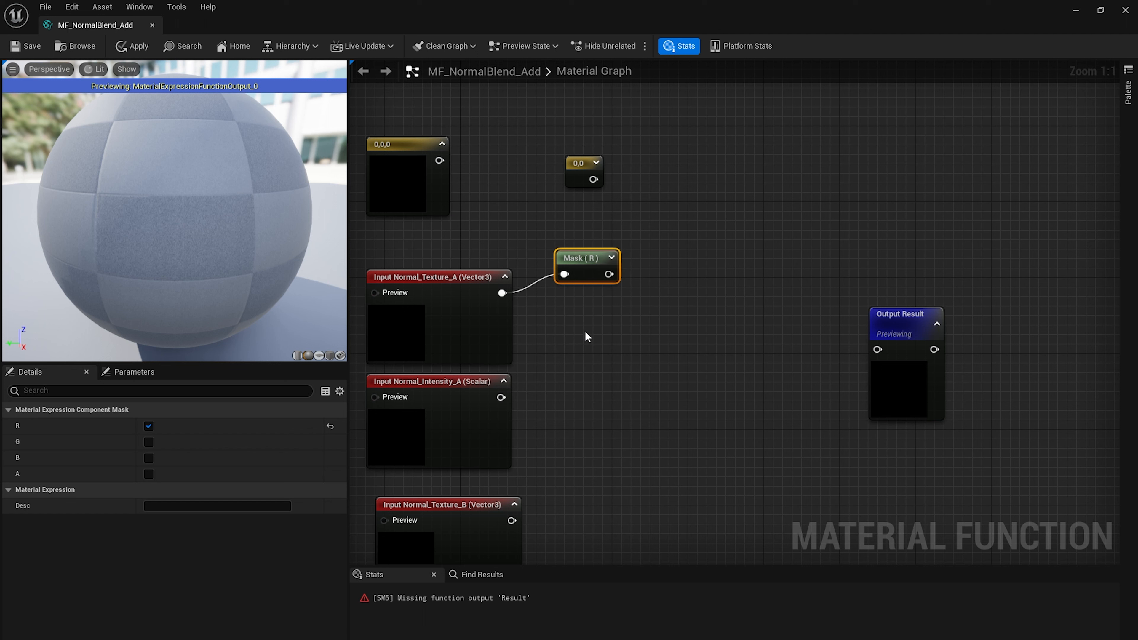
Duplicate the R mask below itself, switch the copy to the G channel, and connect Normal_Texture_A to it
key("ctrl+d")
left_click_drag(585, 314, 542, 298)
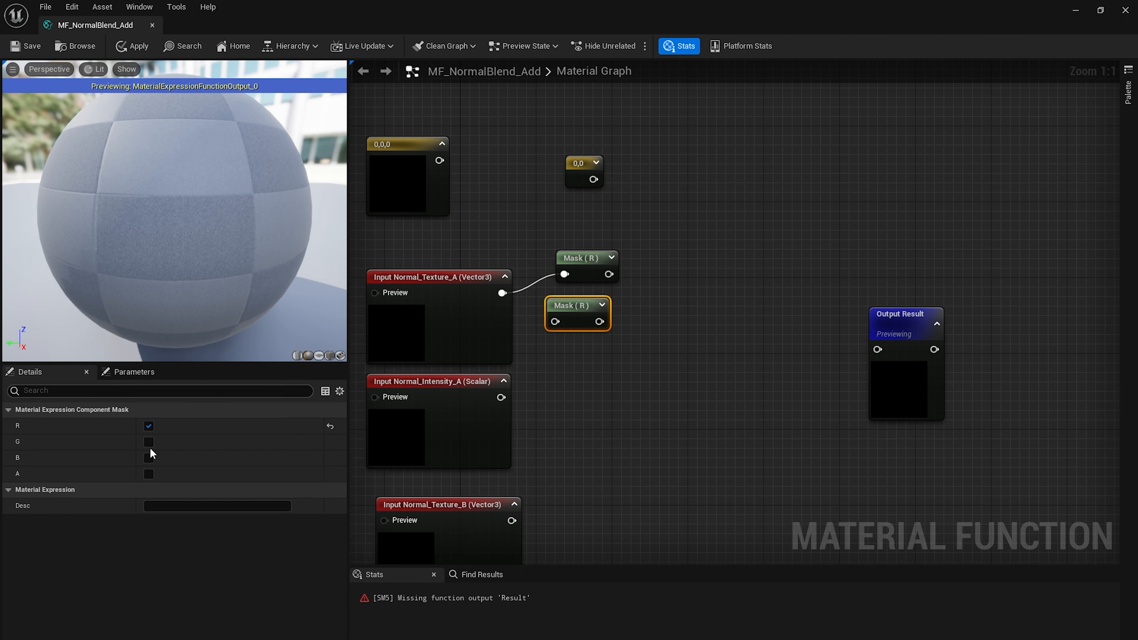
left_click(148, 426)
left_click(148, 442)
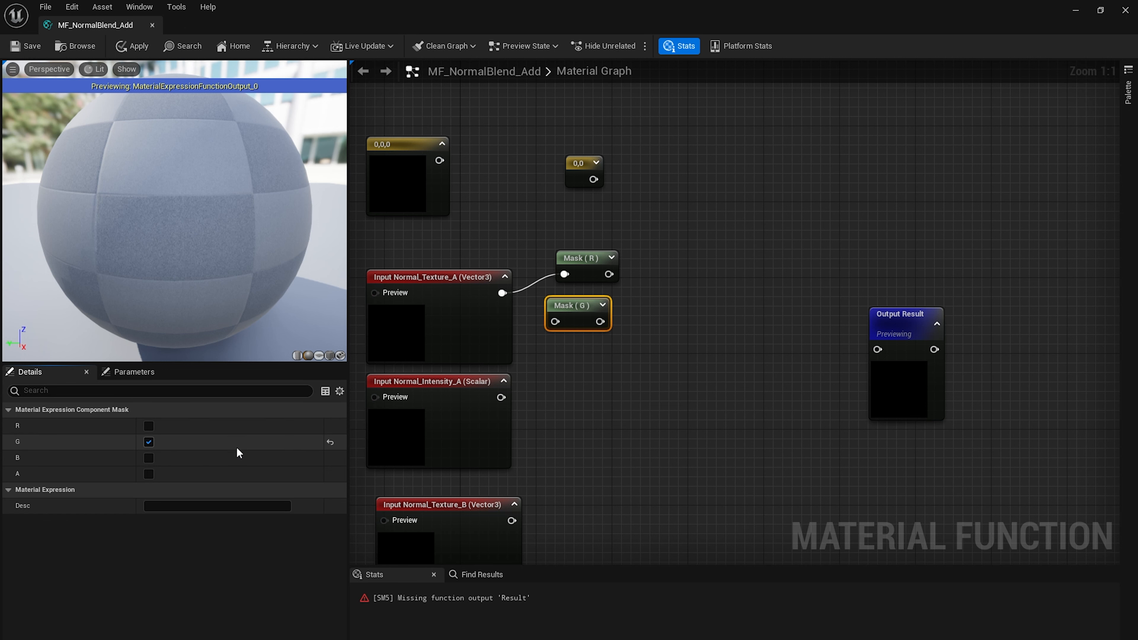
left_click_drag(502, 292, 577, 305)
Copy the R and G masks beside Normal_Texture_B and connect that input's output to both copies
right_click_drag(741, 429, 764, 352)
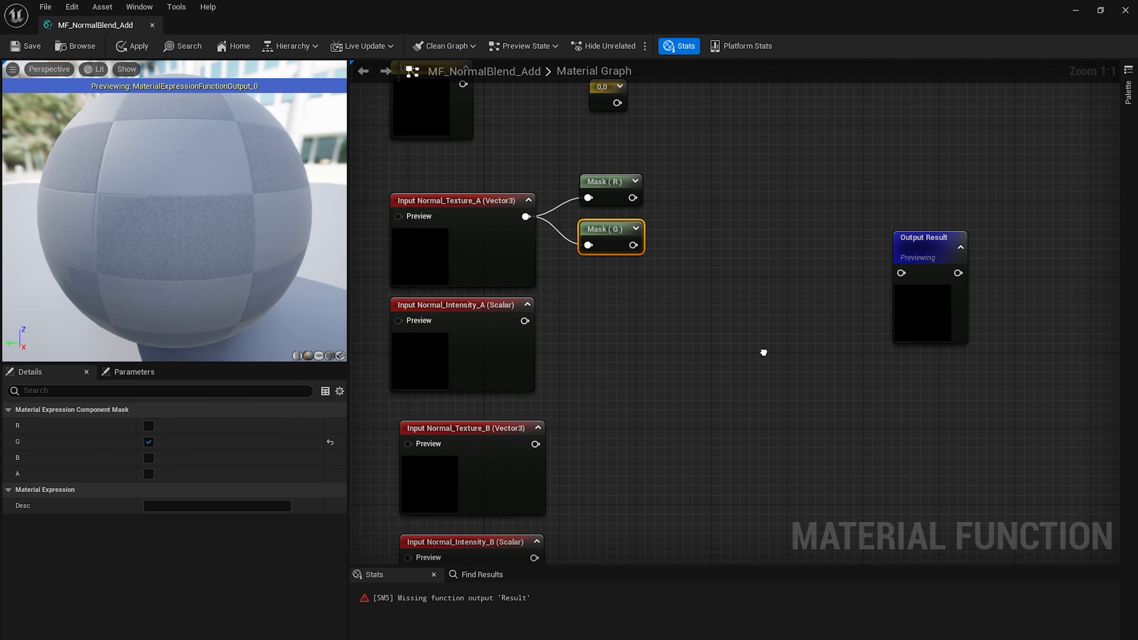
left_click_drag(729, 160, 596, 267)
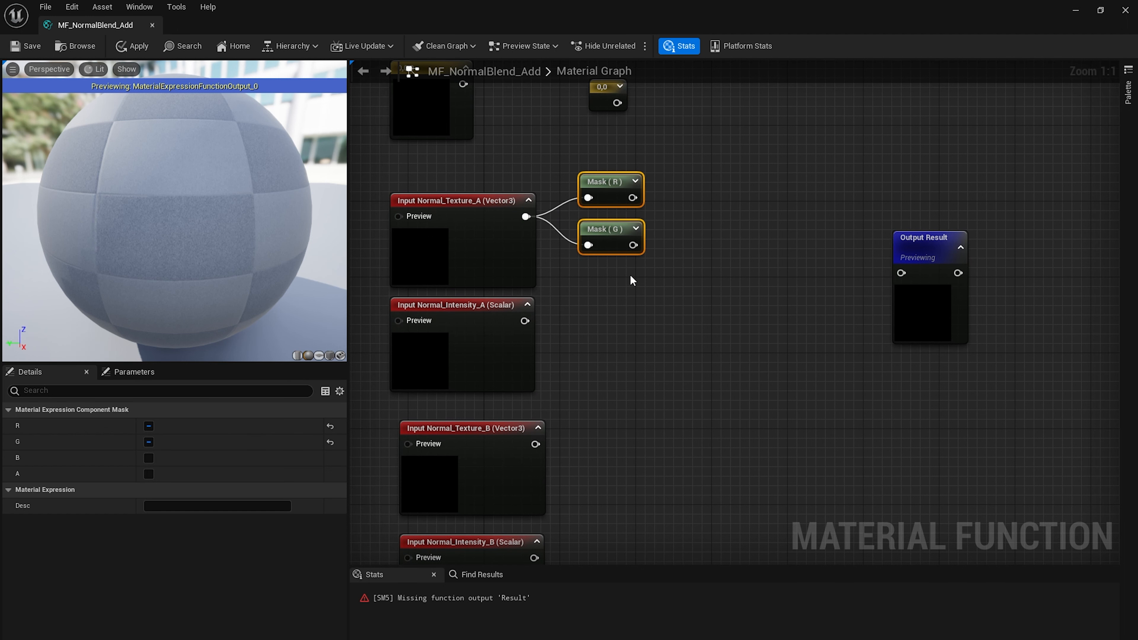
right_click_drag(633, 283, 654, 113)
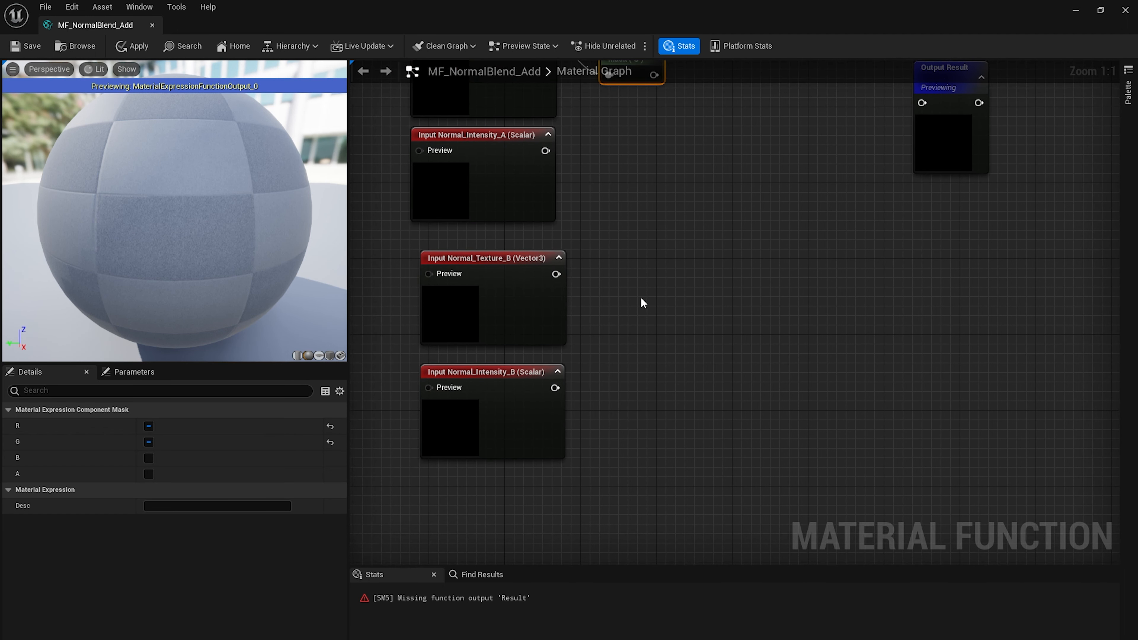
key("ctrl+v")
left_click_drag(670, 287, 660, 270)
left_click_drag(555, 274, 637, 283)
left_click_drag(555, 274, 642, 332)
left_click_drag(671, 270, 653, 241)
right_click_drag(744, 213, 706, 383)
left_click(707, 305)
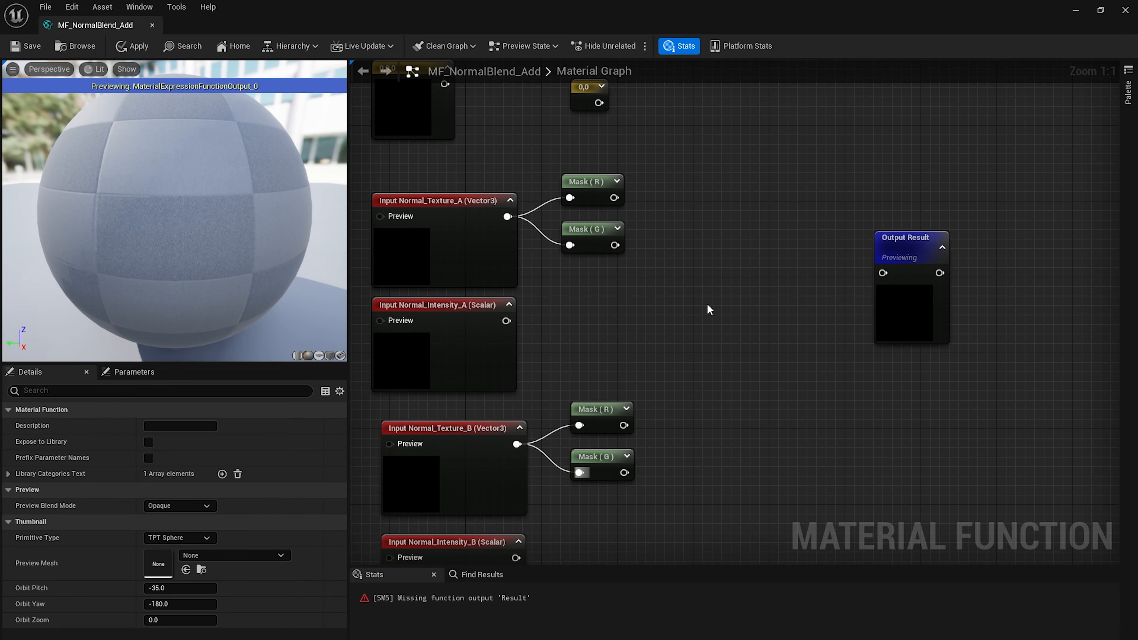
mouse_move(707, 305)
right_mouse_down()
mouse_move(702, 337)
mouse_move(706, 283)
right_mouse_up()
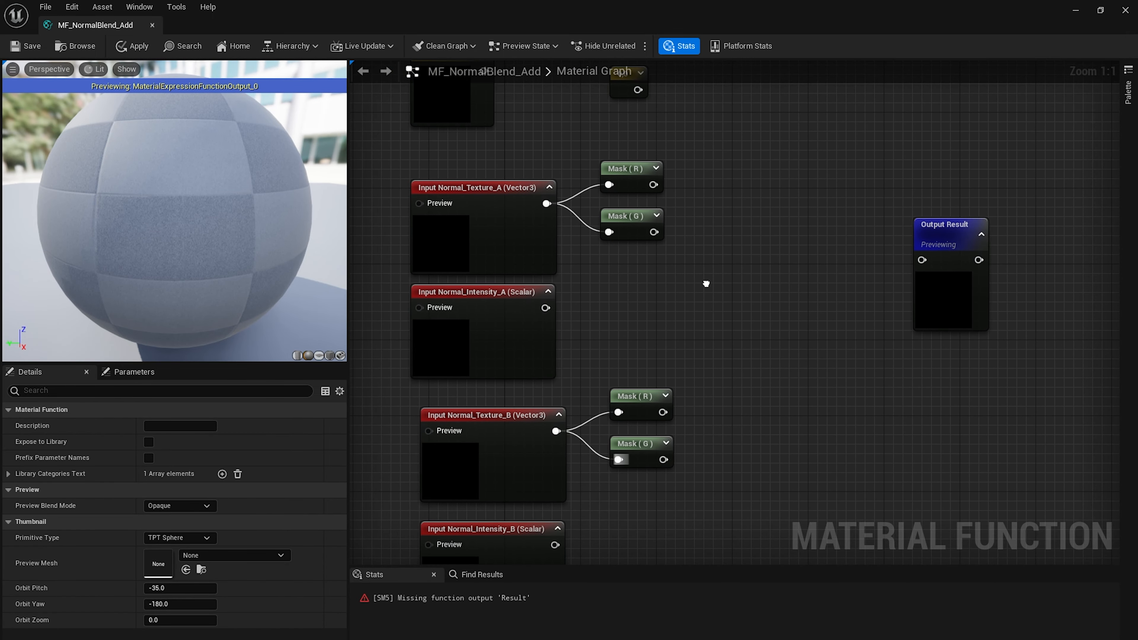
left_click(470, 355)
right_click_drag(470, 355, 506, 299)
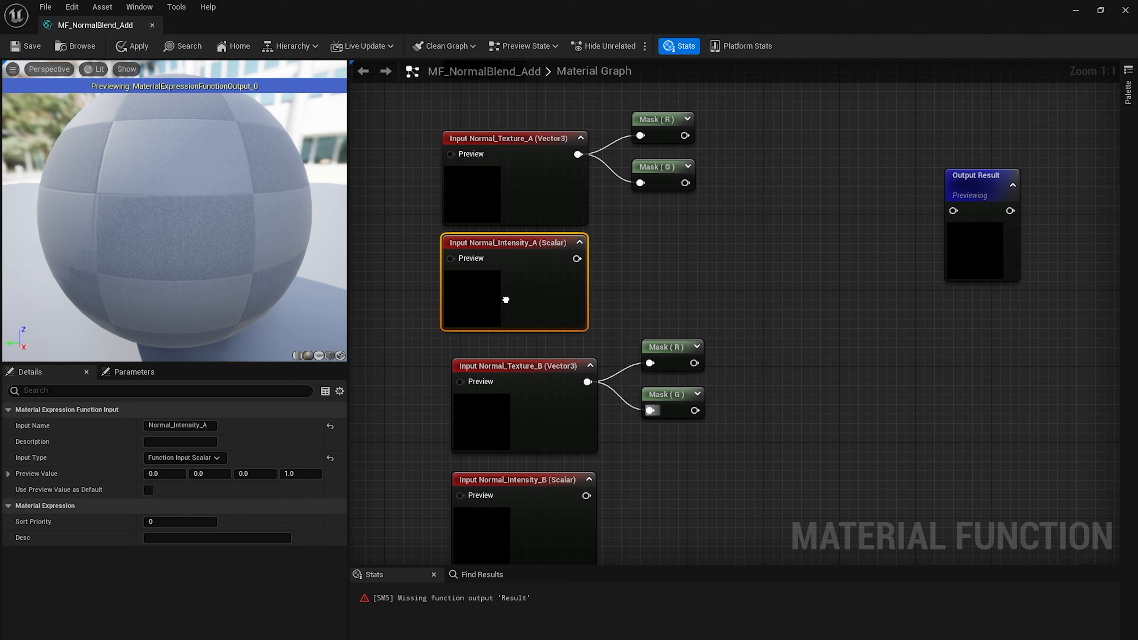
left_click(503, 487)
Place four Multiply nodes, one to the right of each R and G mask of both normal textures
right_click_drag(708, 124, 686, 226)
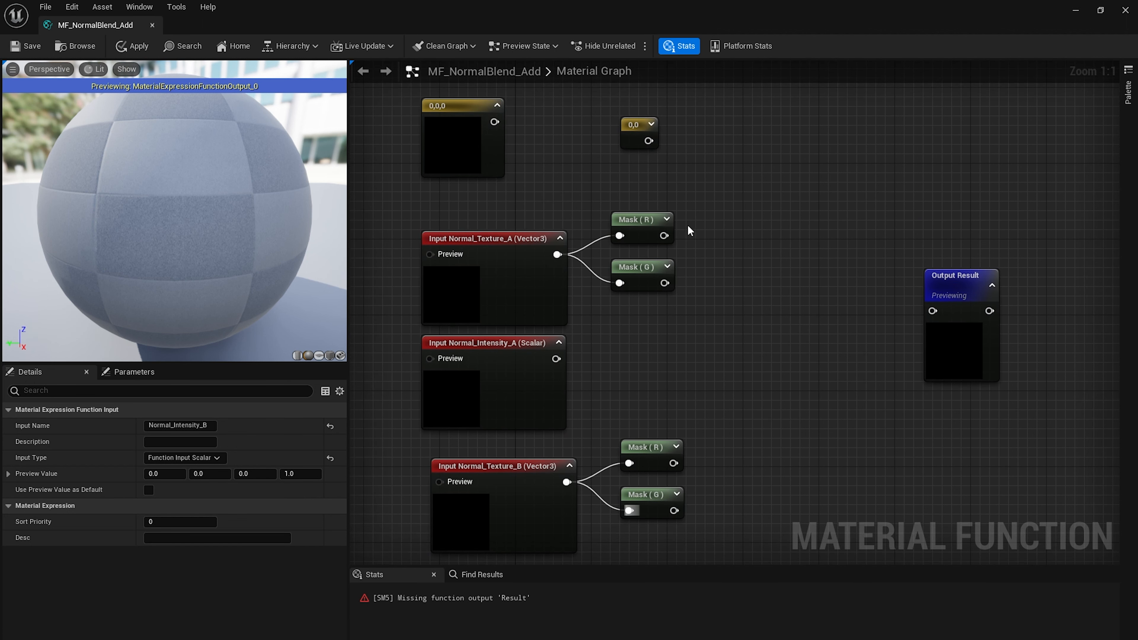
left_click(709, 222)
left_click(715, 279)
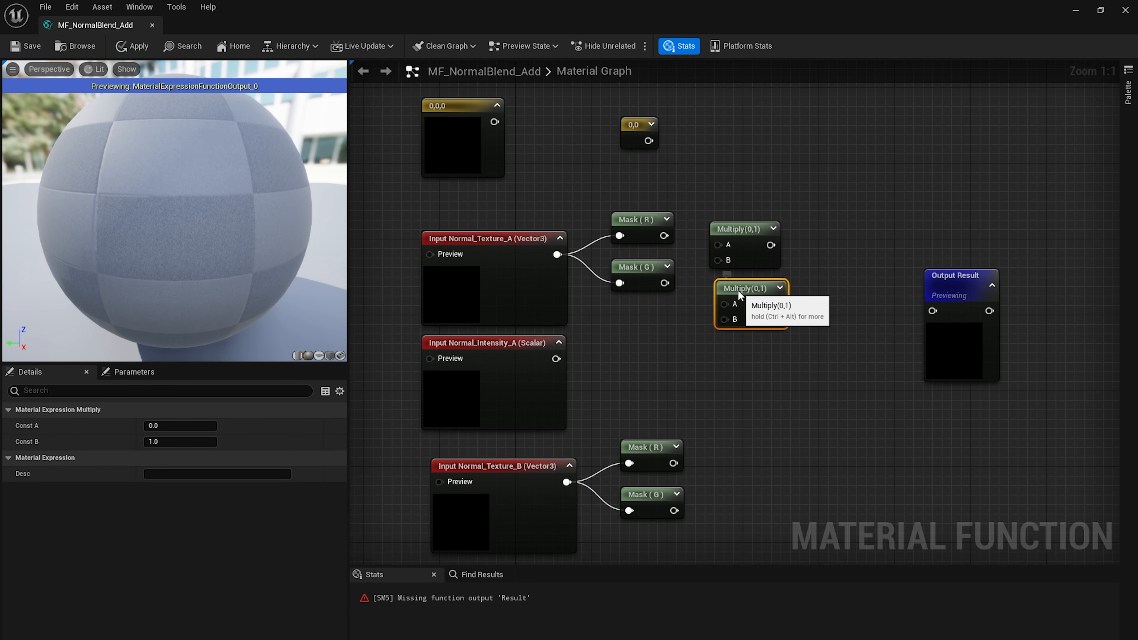
right_click_drag(735, 277, 729, 184)
left_click(734, 341)
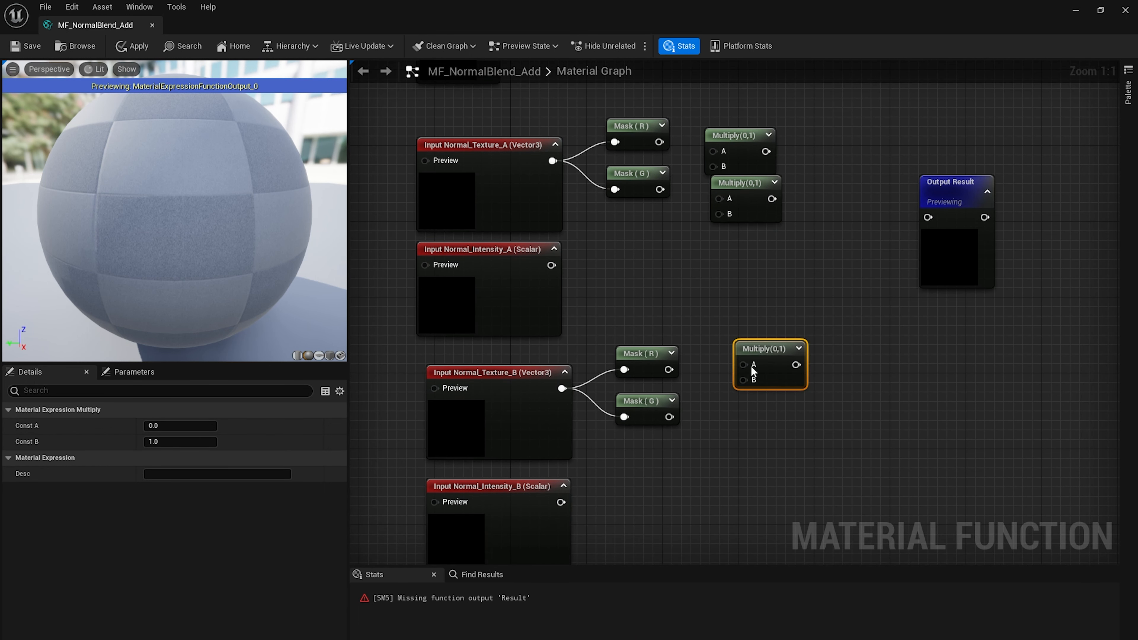
left_click(756, 415)
left_click_drag(780, 427, 764, 405)
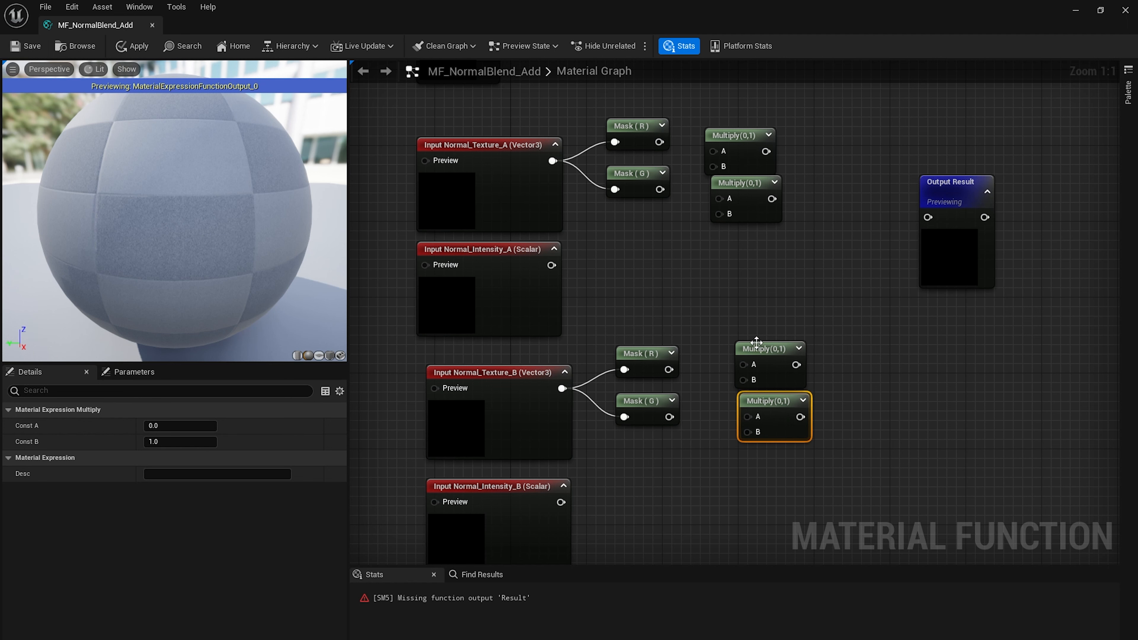
Reposition the Multiply nodes so each pair lines up more closely beside its masks
left_click_drag(753, 187, 749, 194)
right_click_drag(788, 184, 784, 244)
left_click_drag(787, 181, 733, 254)
left_click_drag(734, 254, 743, 245)
left_click(773, 339)
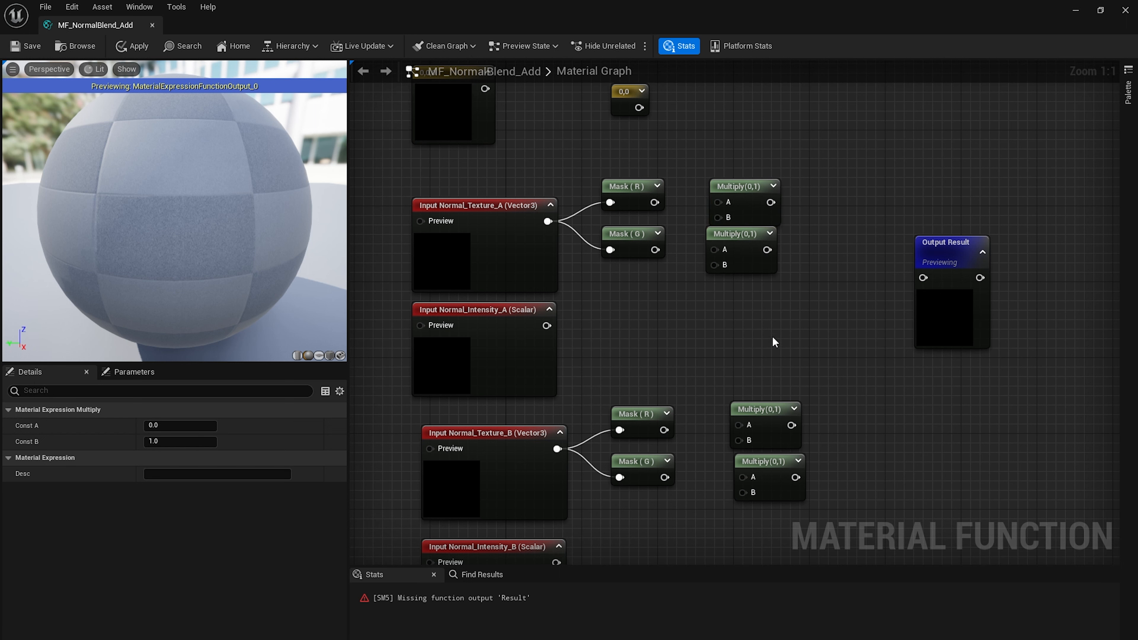
left_click_drag(819, 422, 759, 460)
left_click(729, 301)
Connect each of the four mask outputs to the A input of the Multiply node beside it
left_click_drag(655, 202, 725, 204)
left_click_drag(655, 250, 720, 255)
right_click_drag(701, 361, 710, 298)
left_click_drag(672, 366, 738, 363)
left_click_drag(673, 414, 744, 415)
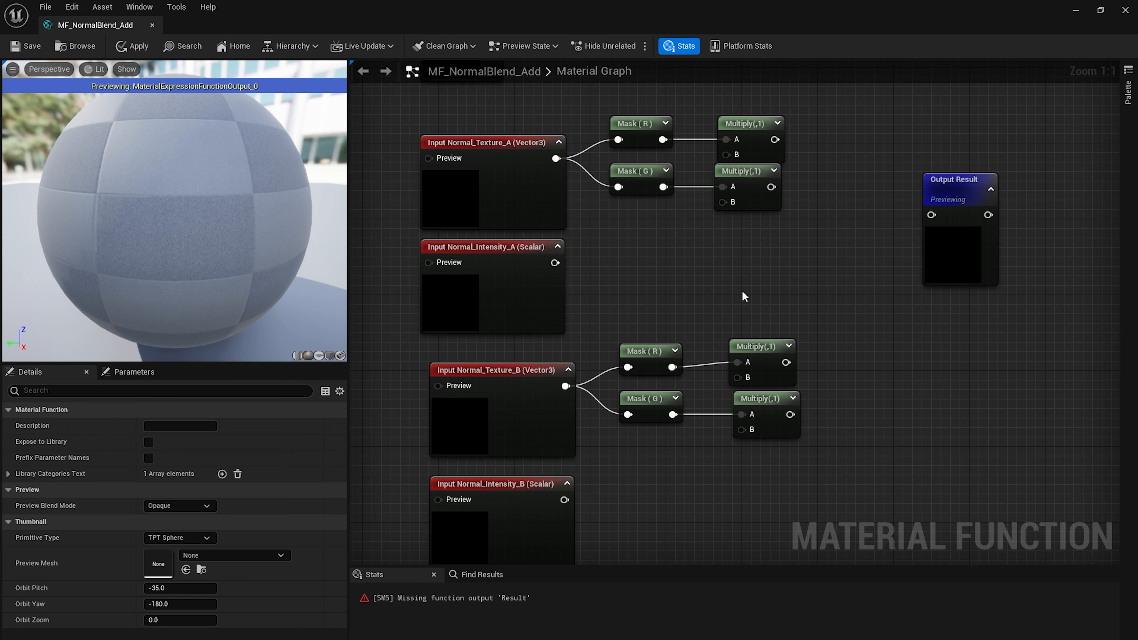
Feed Normal_Intensity_A into the B inputs of both Normal_Texture_A Multiply nodes through a reroute node
right_click_drag(727, 254, 725, 277)
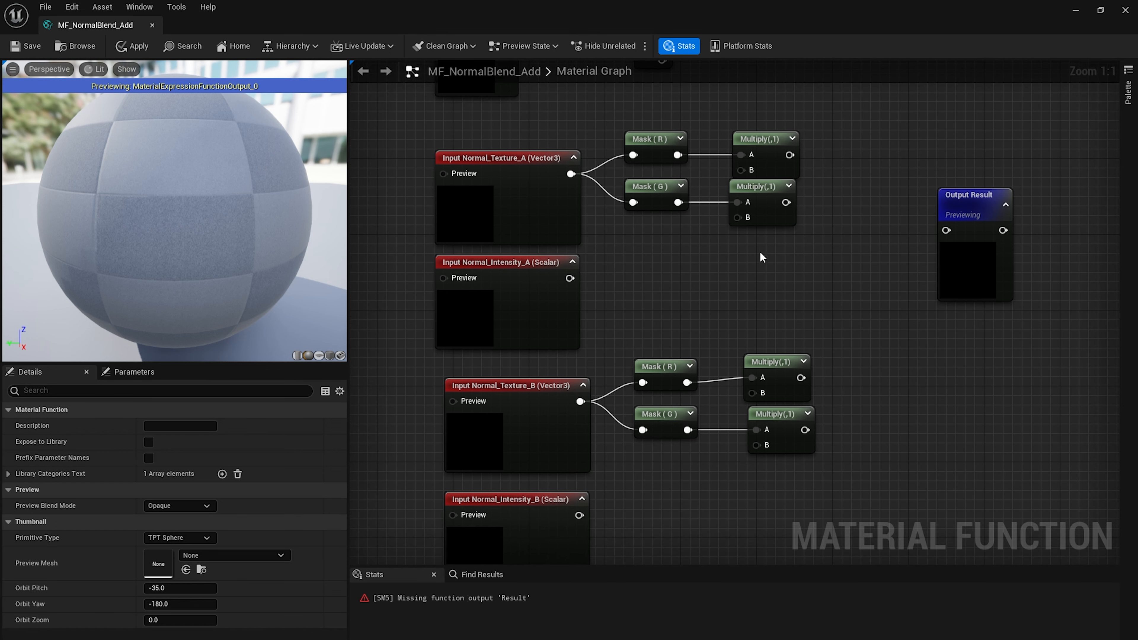
left_click(781, 434)
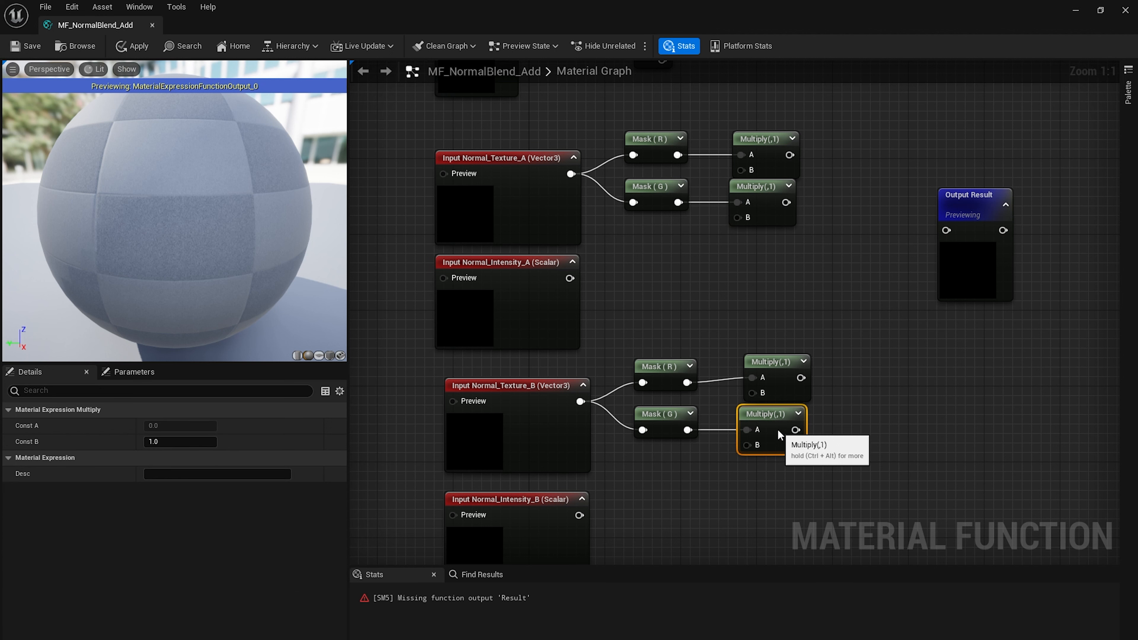
left_click(734, 276)
right_click_drag(734, 276, 749, 320)
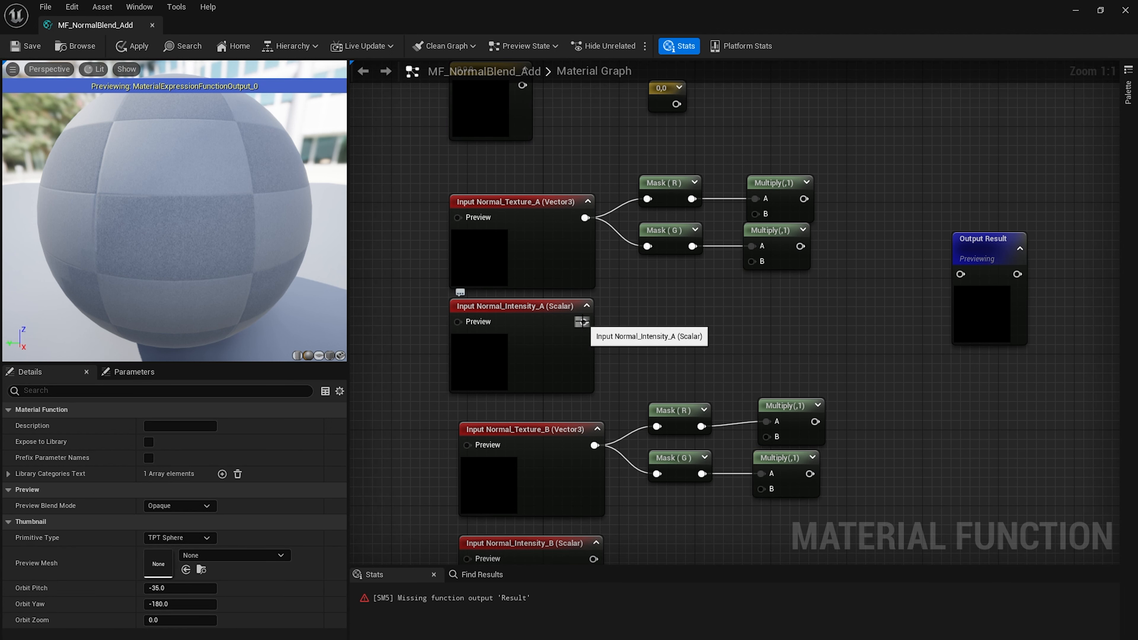
left_click_drag(583, 322, 753, 214)
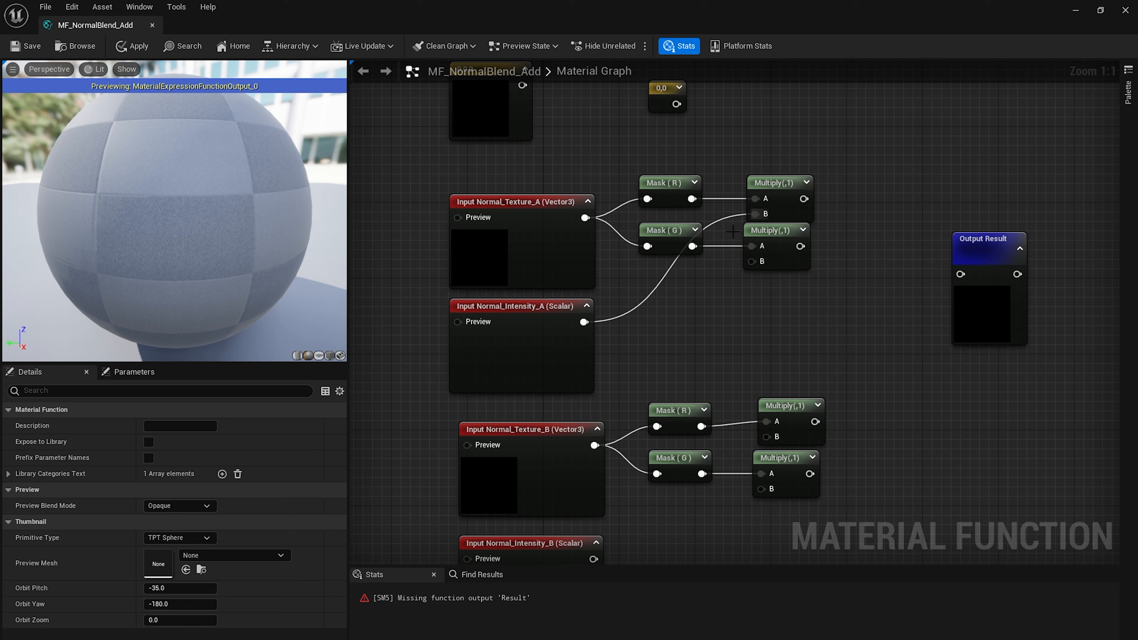
double_click(666, 275)
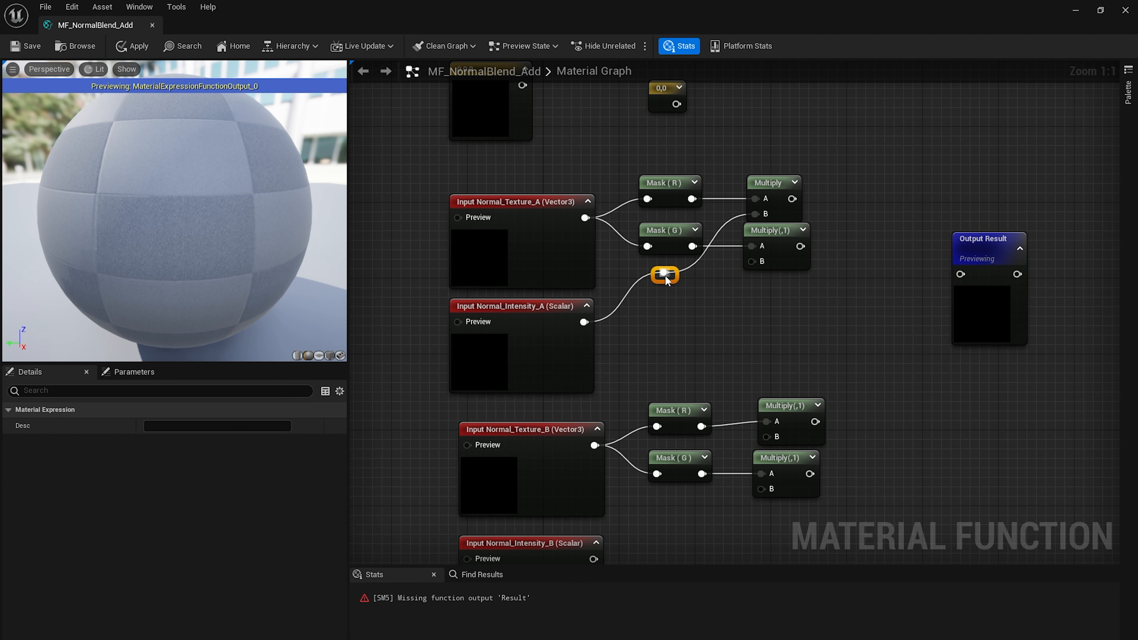
left_click_drag(666, 274, 706, 271)
right_click_drag(721, 328, 703, 268)
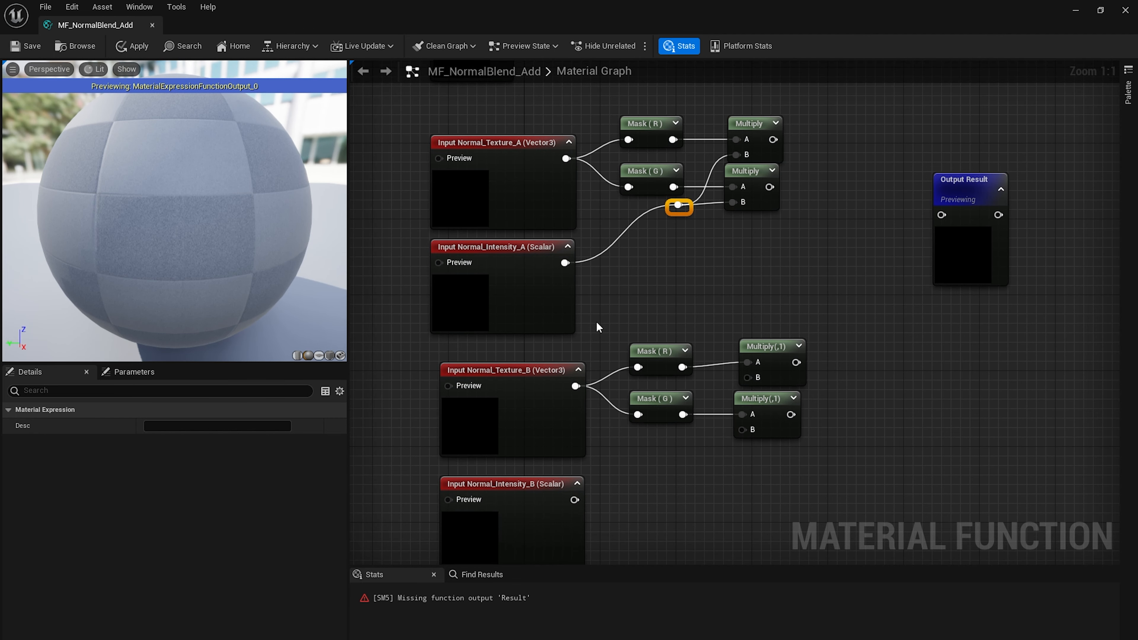
Feed Normal_Intensity_B into the B inputs of both Normal_Texture_B Multiply nodes through a reroute node
right_click_drag(713, 306, 724, 244)
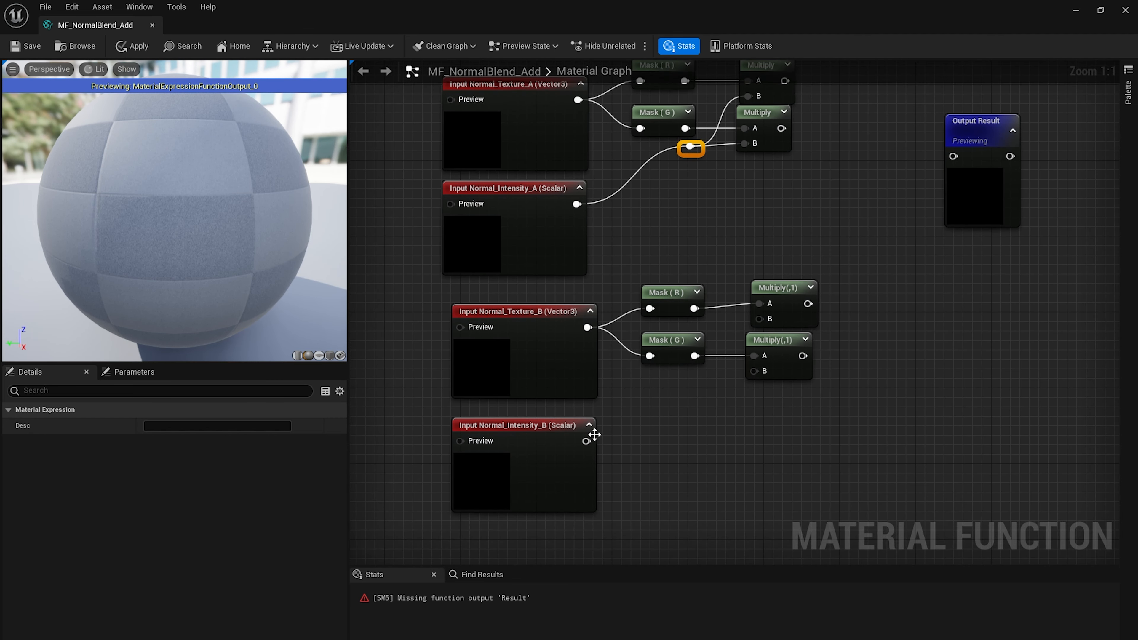
left_click_drag(586, 441, 759, 319)
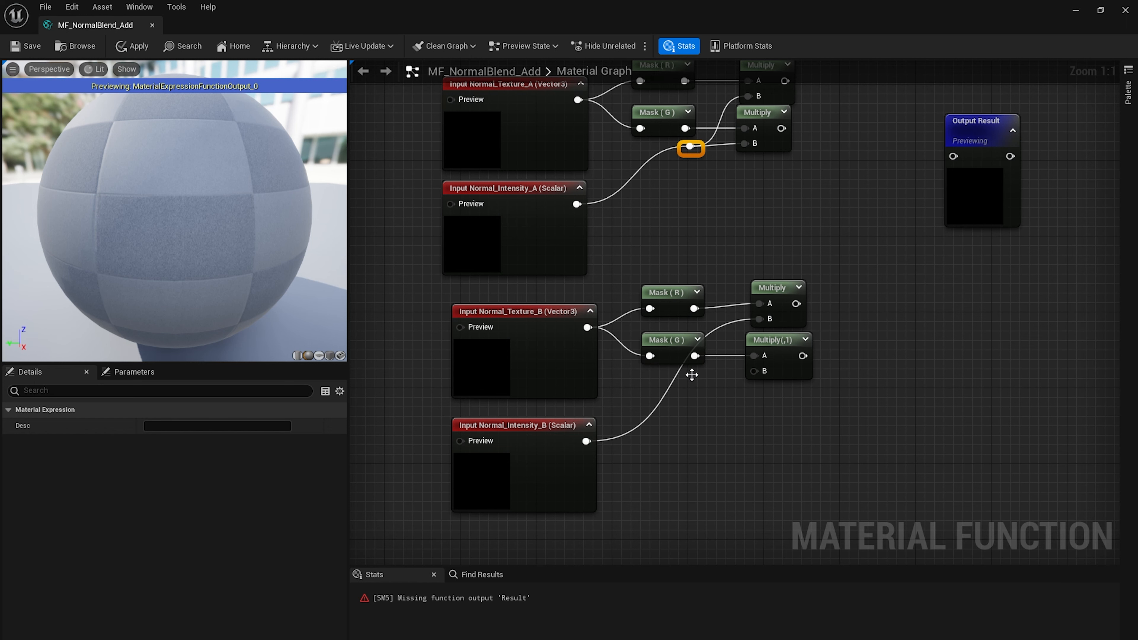
double_click(674, 380)
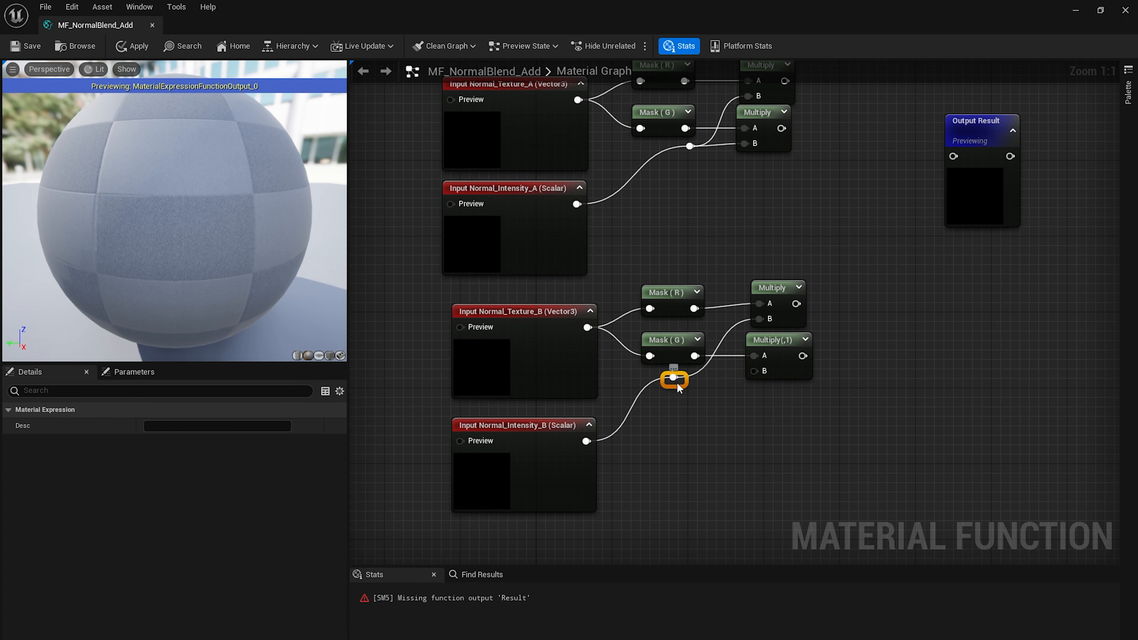
left_click_drag(676, 381, 757, 372)
left_click(771, 406)
Move the Output Result node farther right to leave more room after the Multiply nodes
key("Home")
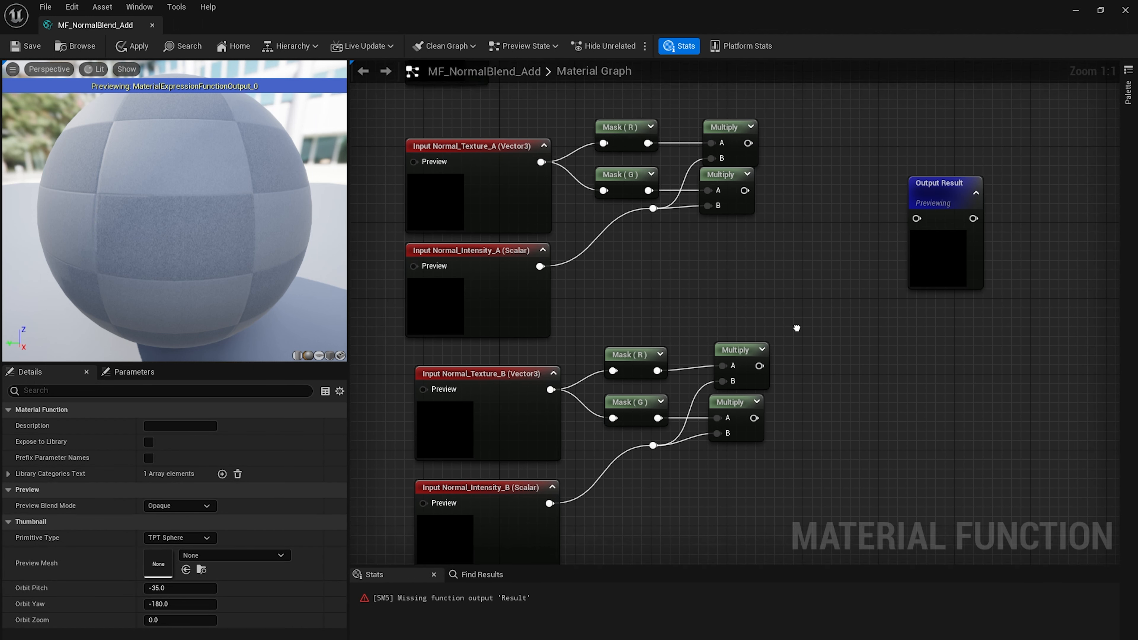
left_click(739, 354)
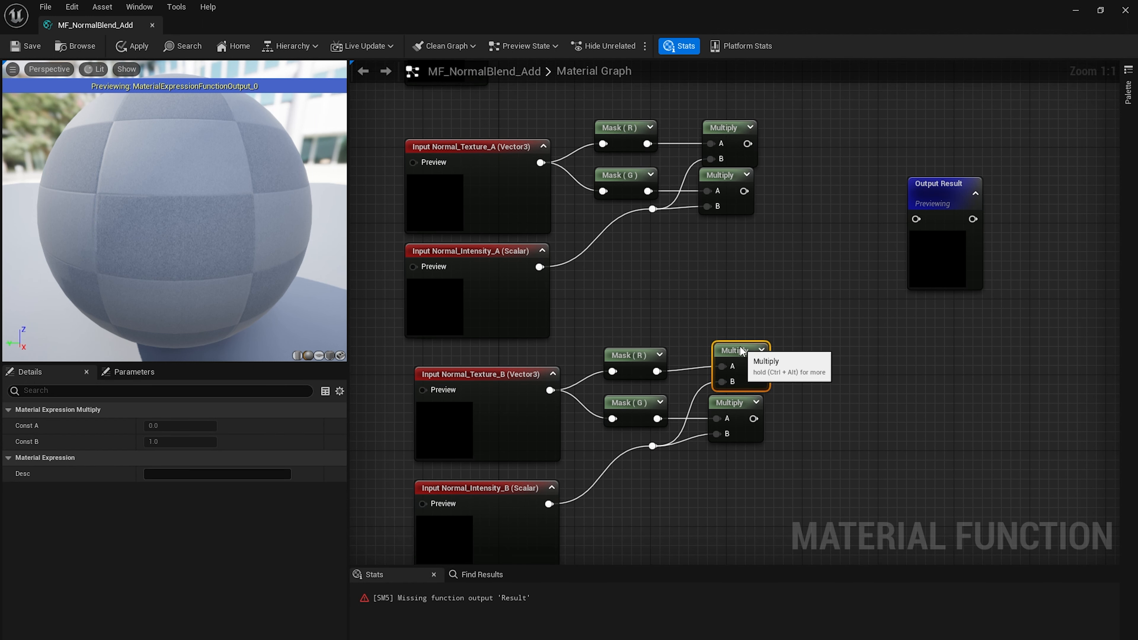
left_click(897, 321)
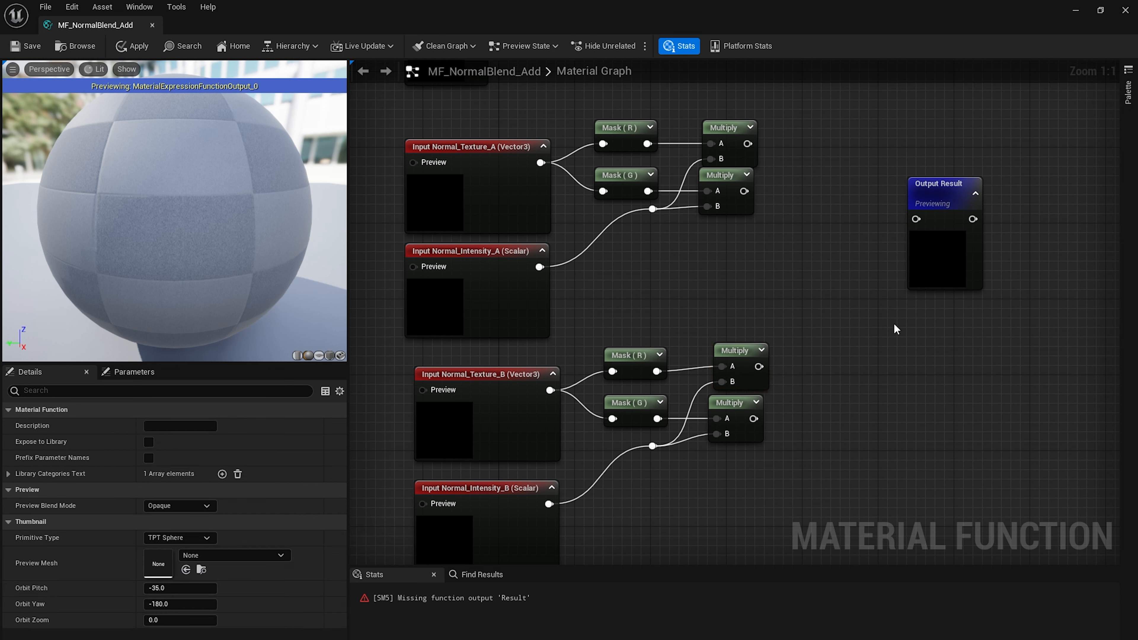
right_click_drag(902, 323, 773, 398)
left_click_drag(808, 328, 923, 357)
right_click_drag(713, 355, 714, 307)
Straighten the connections of all four Multiply nodes and align the nodes along their right edges
left_click_drag(622, 400, 617, 405)
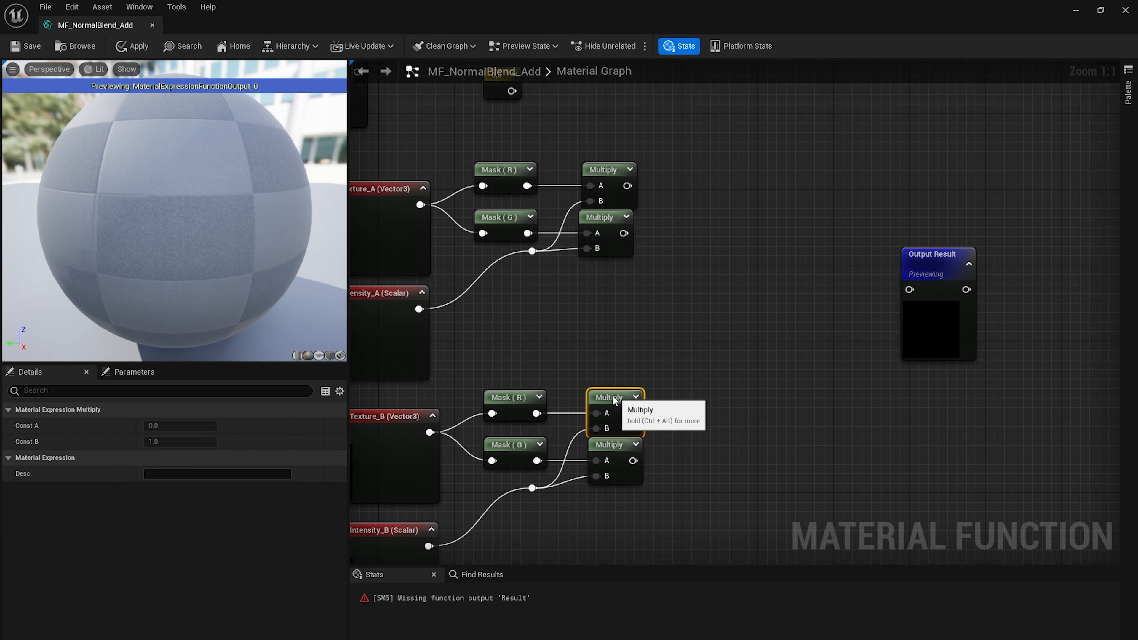
left_click_drag(554, 158, 673, 504)
right_click(622, 403)
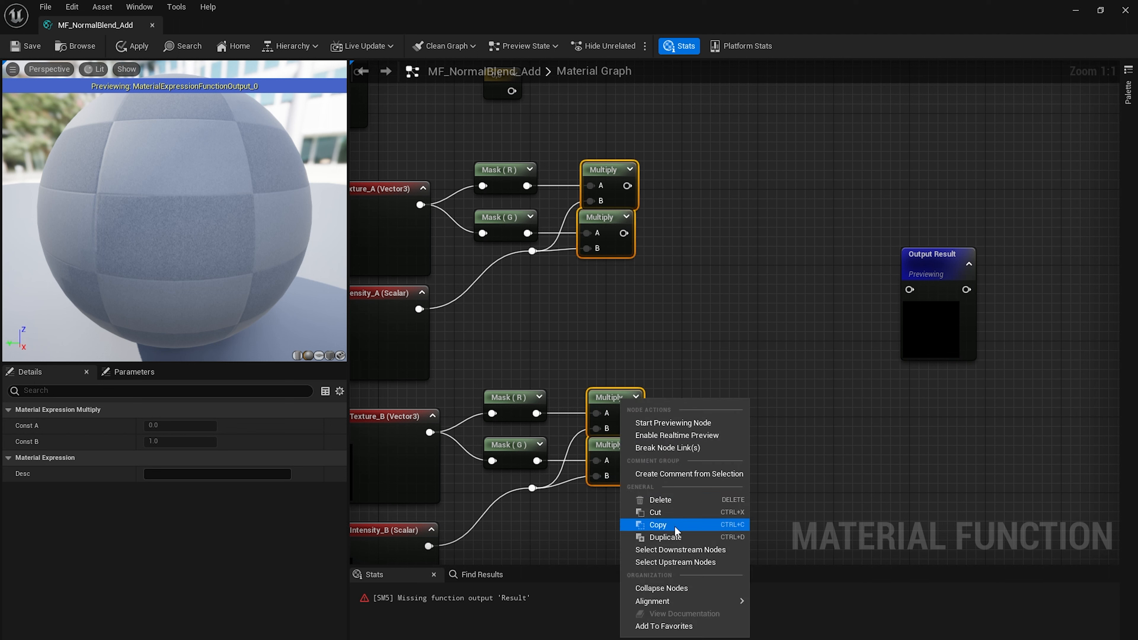
mouse_move(711, 602)
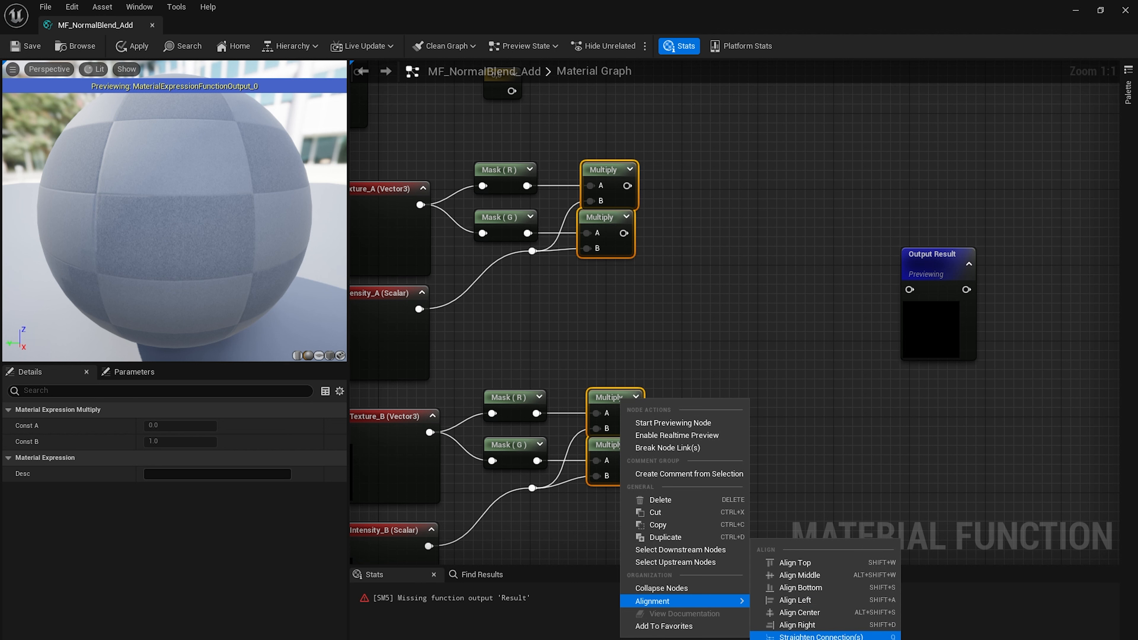
left_click(796, 635)
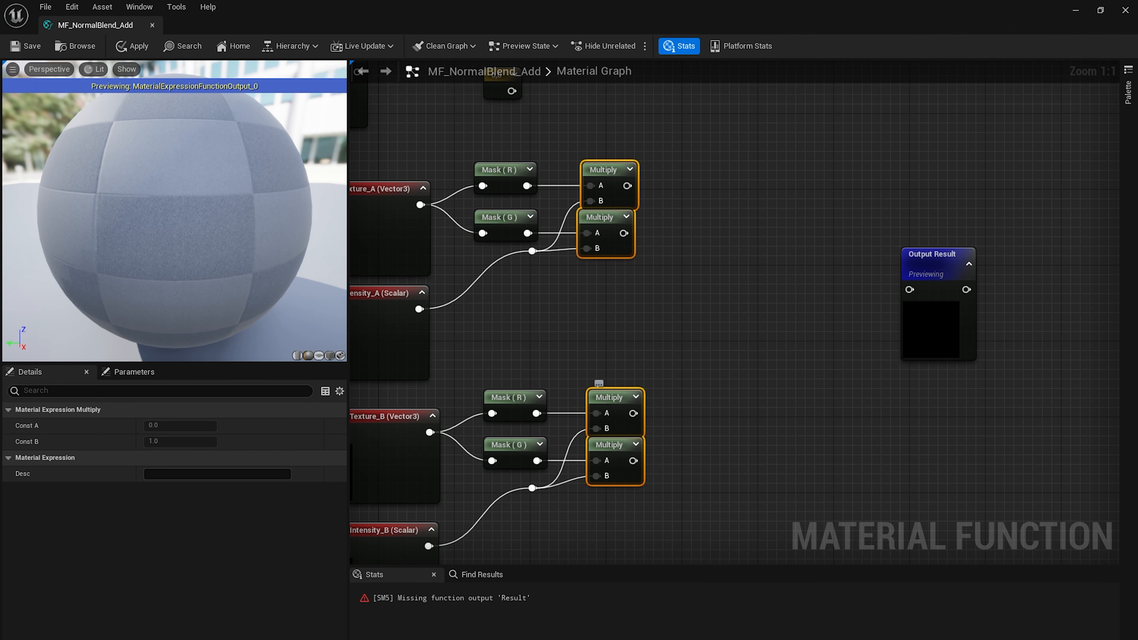
right_click(608, 398)
mouse_move(698, 602)
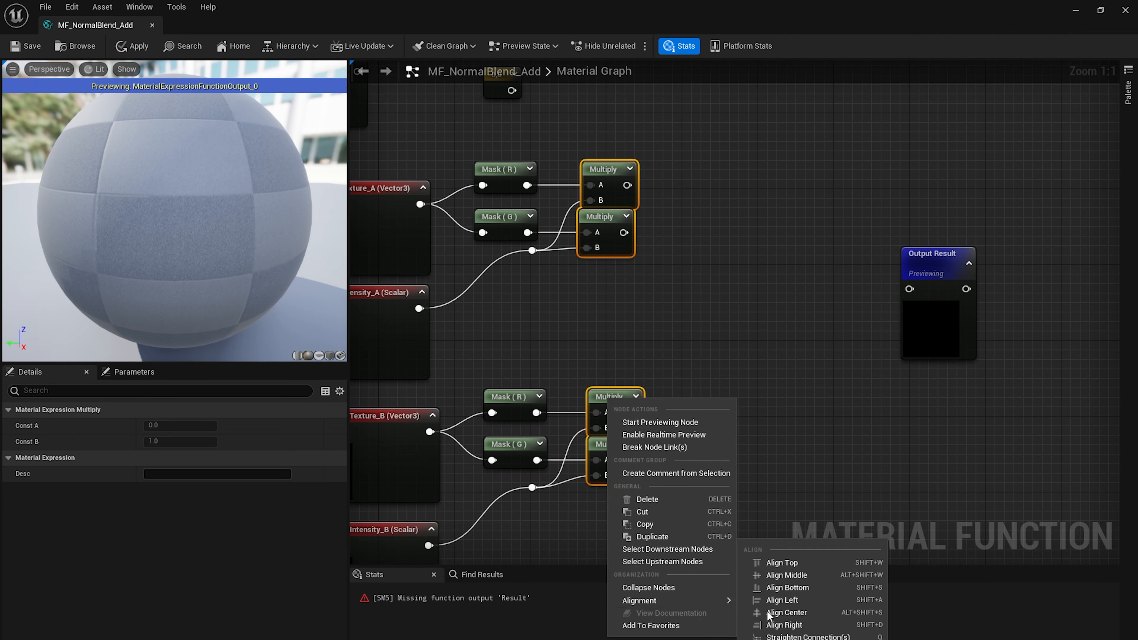
left_click(784, 602)
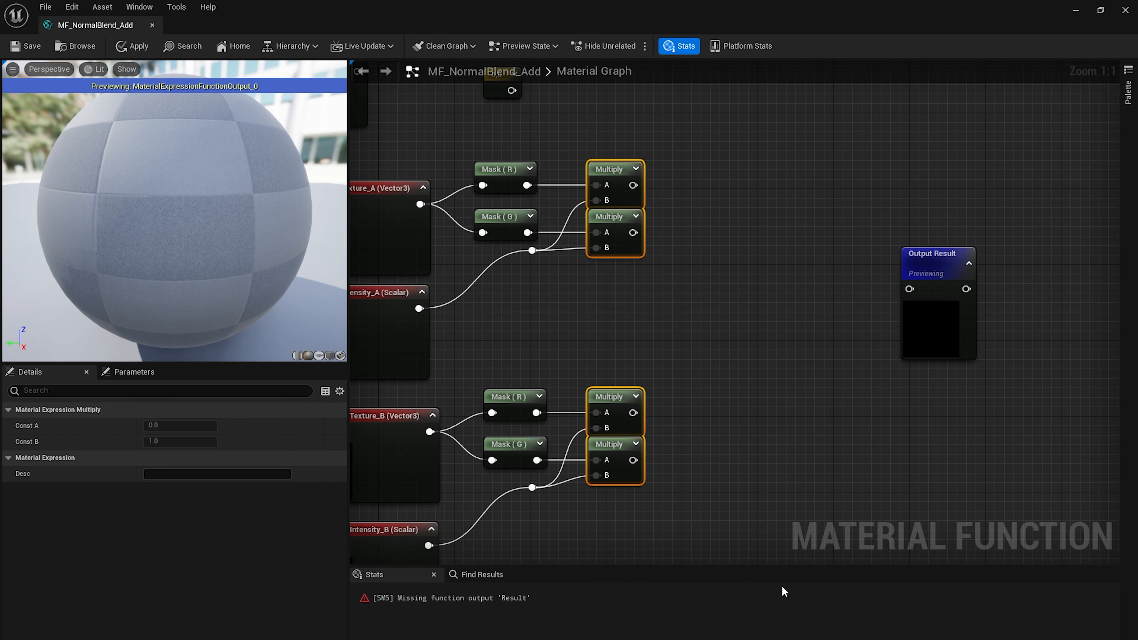
Move the two-component constant node to sit directly above the Normal_Texture_A Multiply nodes
left_click(698, 393)
right_click_drag(674, 320, 683, 272)
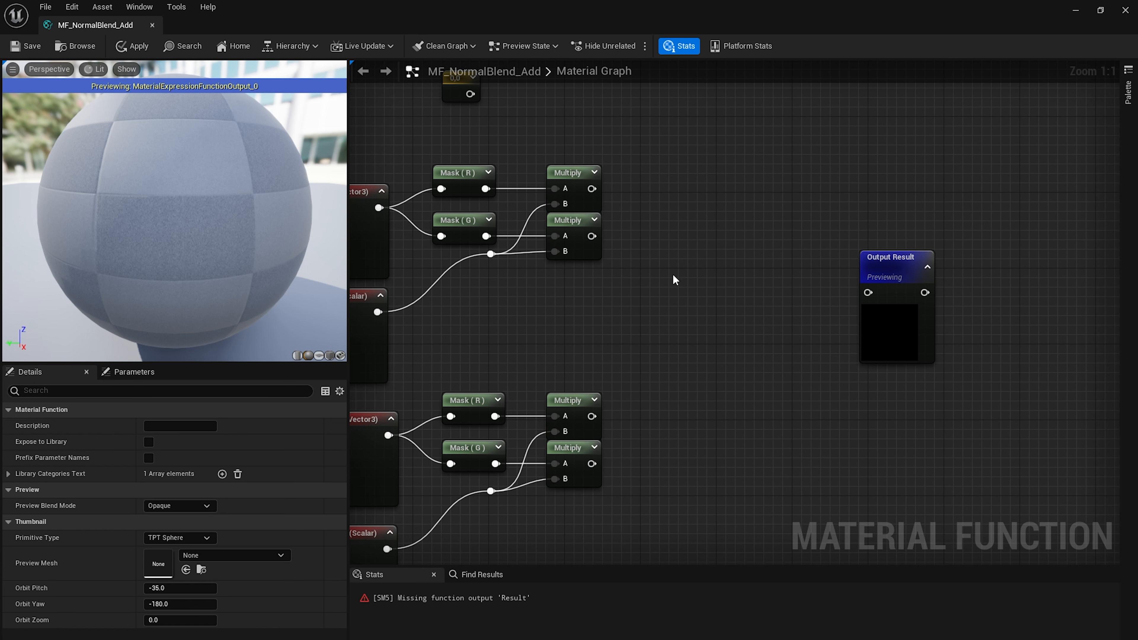
right_click_drag(672, 274, 770, 356)
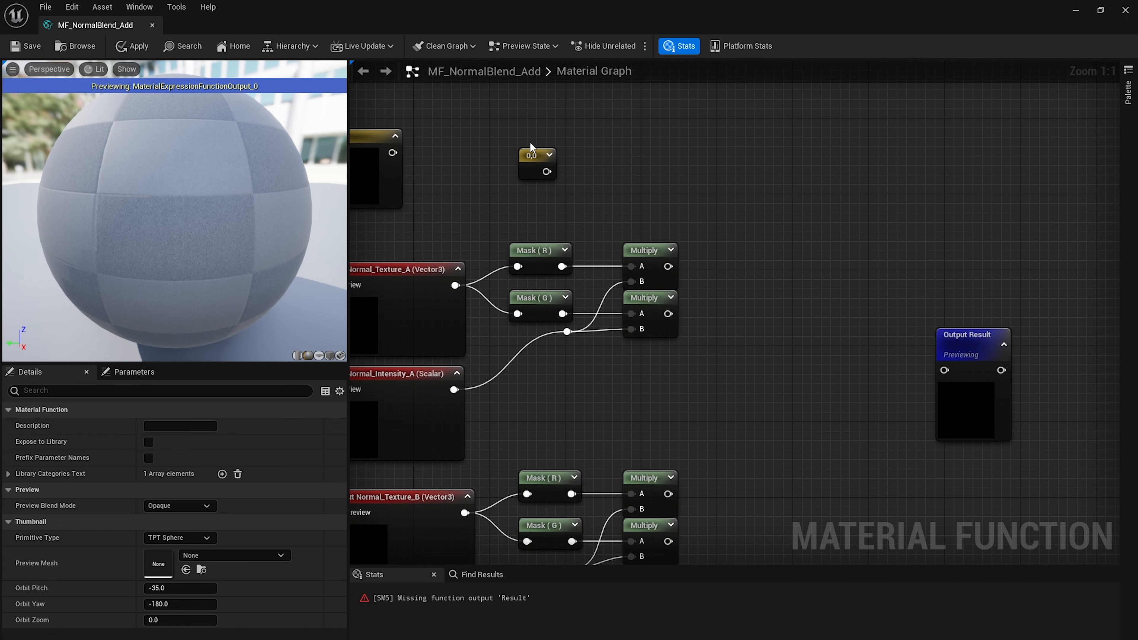
left_click_drag(540, 155, 644, 165)
right_click_drag(817, 354, 742, 286)
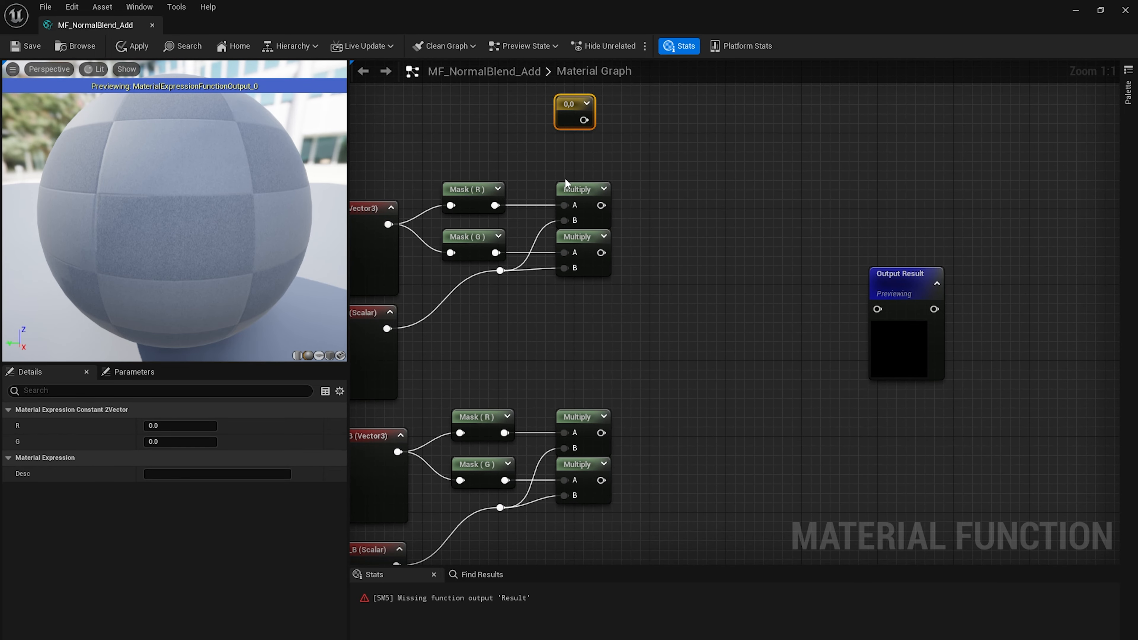
right_click_drag(678, 221, 643, 244)
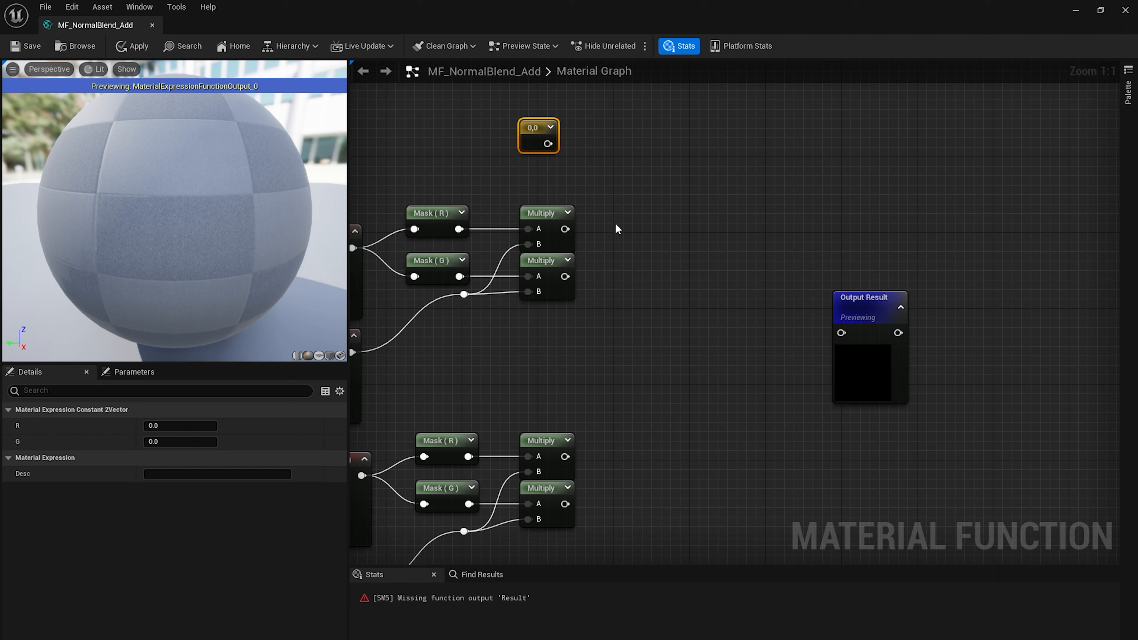
Create two Add nodes, one summing both textures' R Multiply outputs and the other summing both G Multiply outputs
left_click(647, 228)
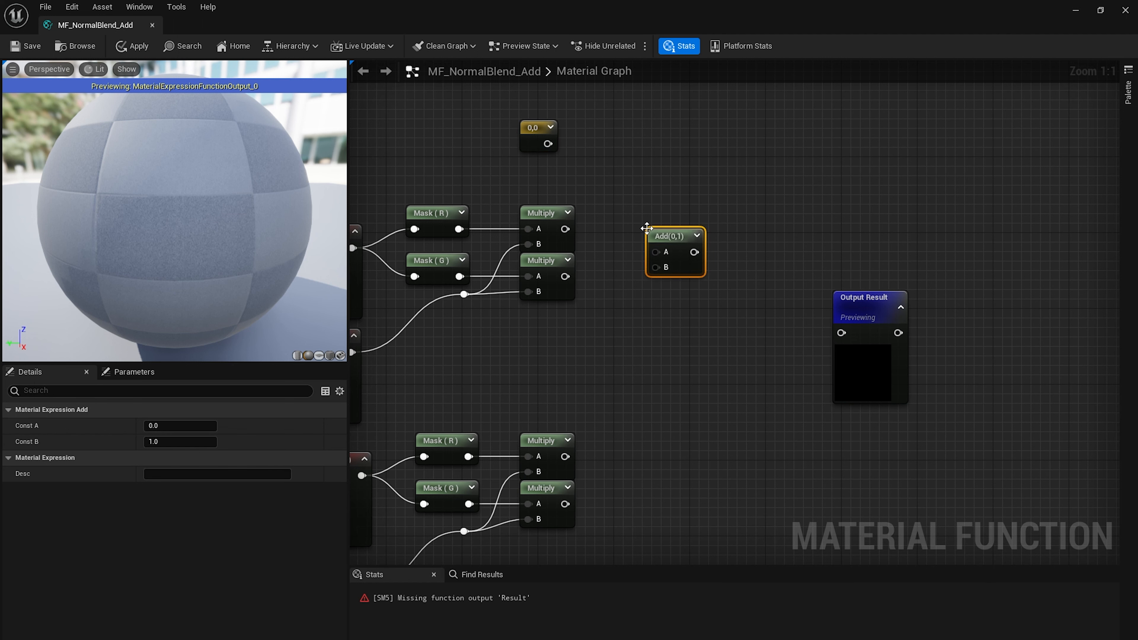
left_click(654, 353)
left_click_drag(566, 230, 658, 251)
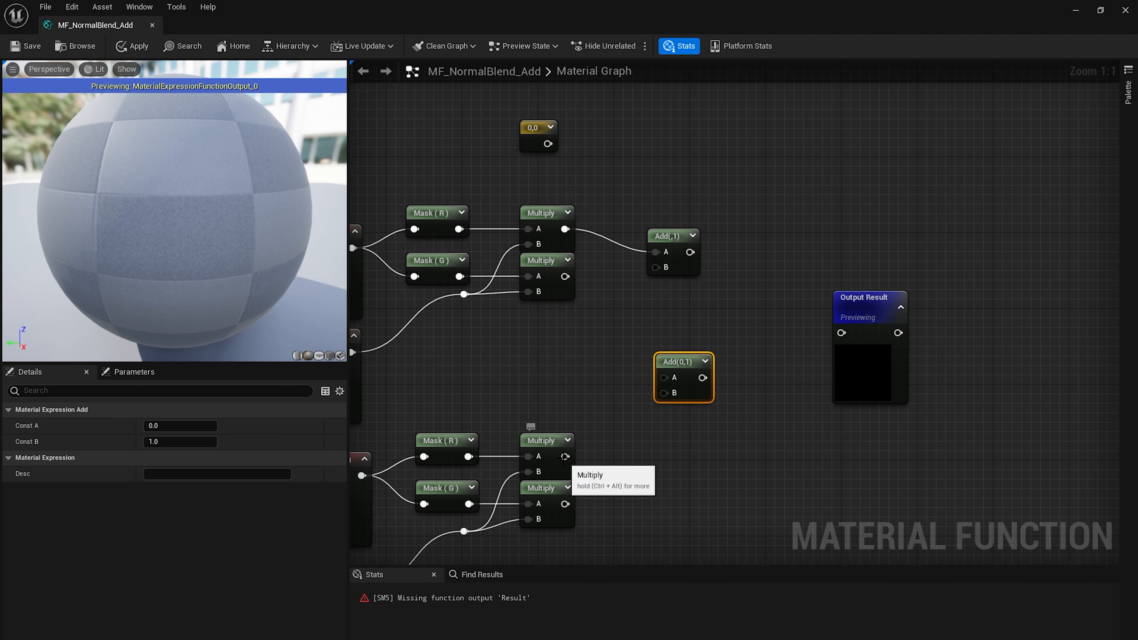
left_click_drag(566, 457, 657, 267)
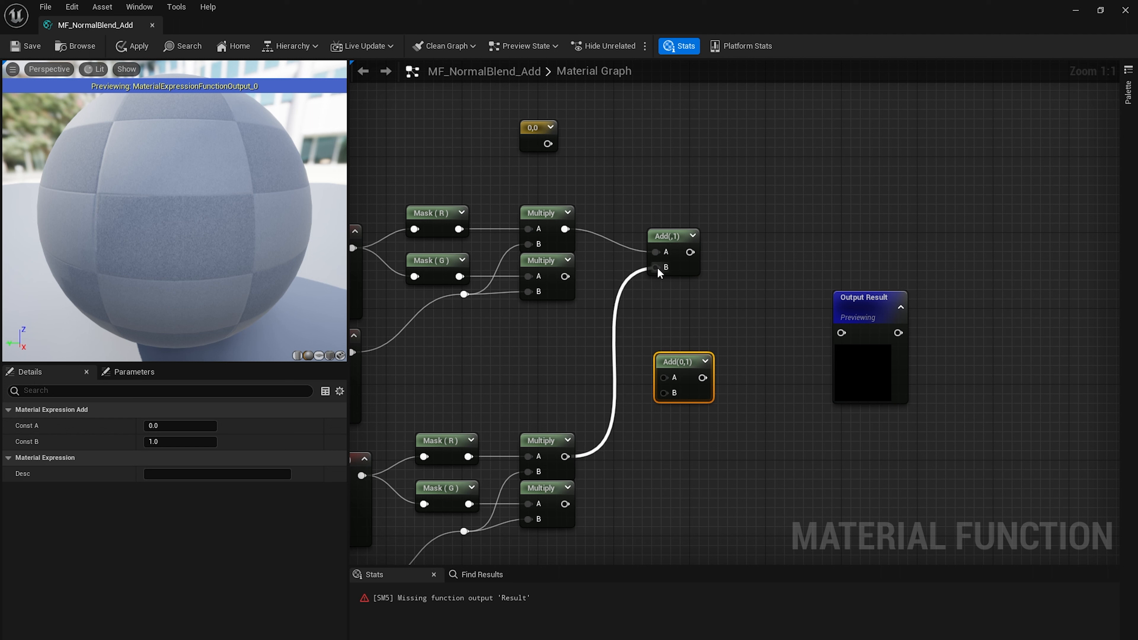
left_click_drag(565, 276, 662, 377)
left_click_drag(563, 504, 665, 392)
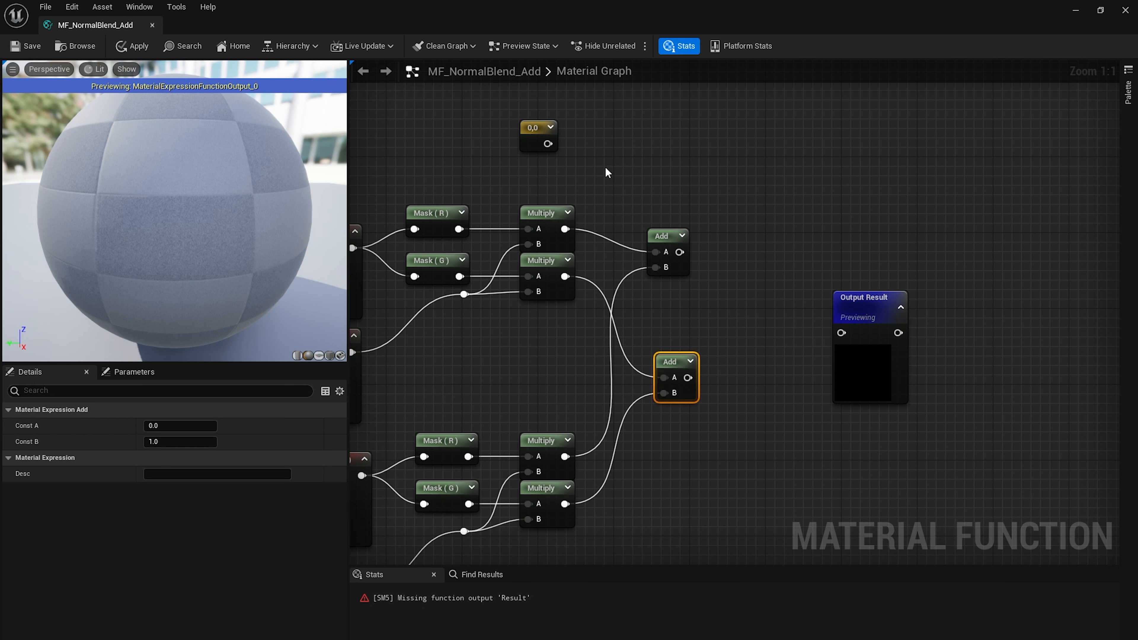
Move the two-component constant above the Add nodes and shift the Output Result node farther right
left_click_drag(522, 135, 643, 143)
right_click_drag(722, 255, 630, 250)
left_click_drag(785, 303, 916, 273)
right_click_drag(733, 236, 747, 283)
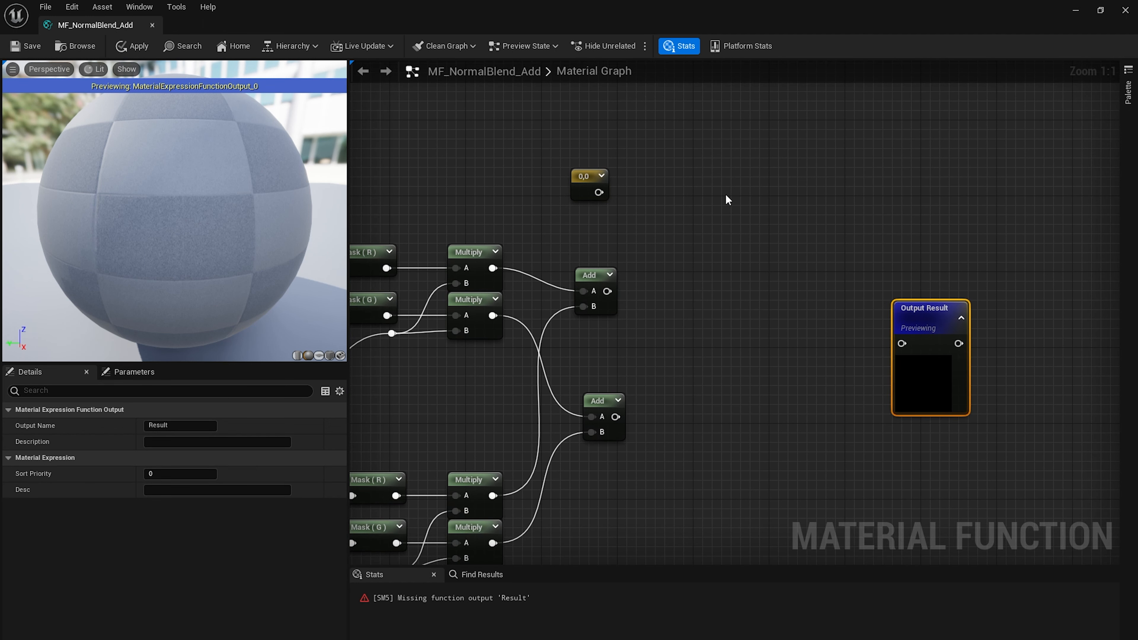
Add a Constant3Vector node and place it to the right of the two-component constant, above the Output Result node
left_click(728, 185)
left_click_drag(742, 236, 754, 201)
right_click_drag(742, 264, 767, 280)
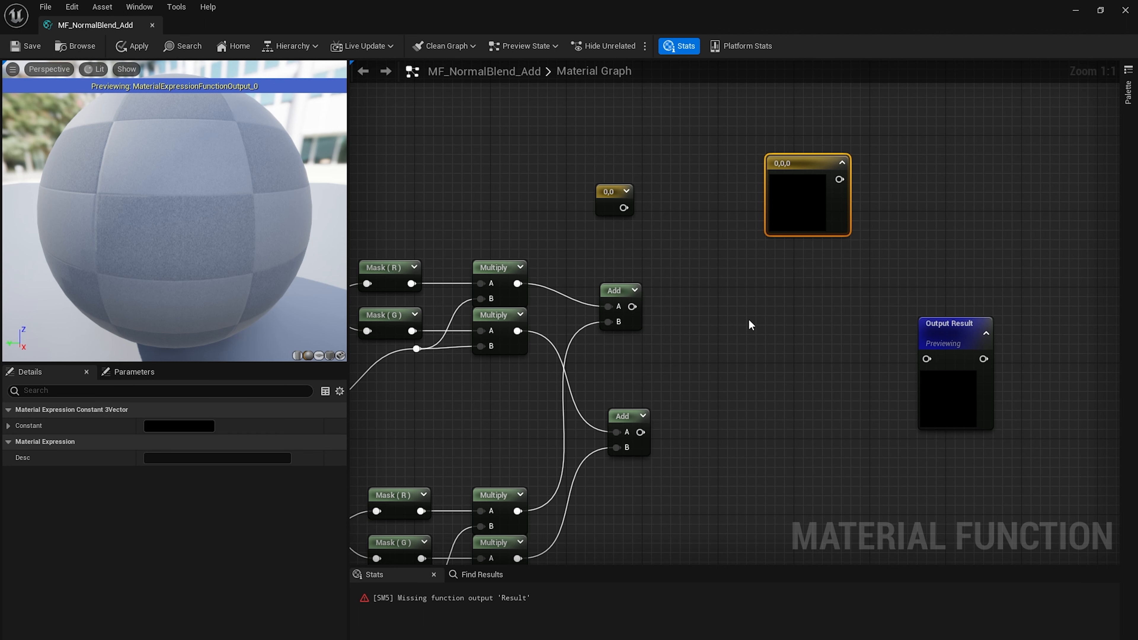
right_click_drag(541, 392, 790, 376)
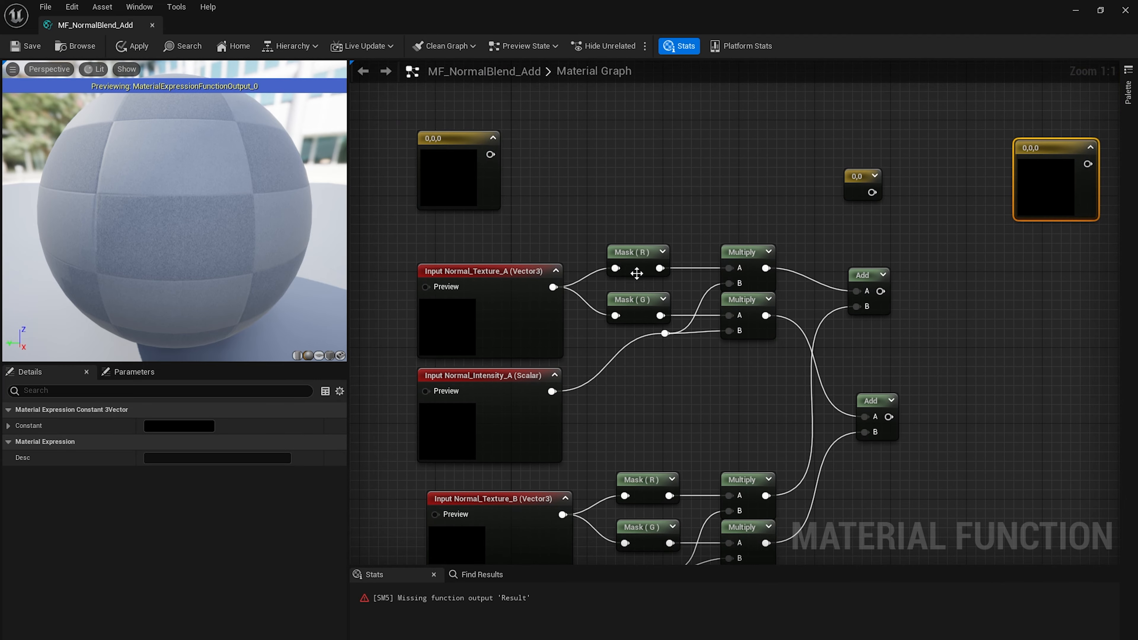
left_click(636, 255)
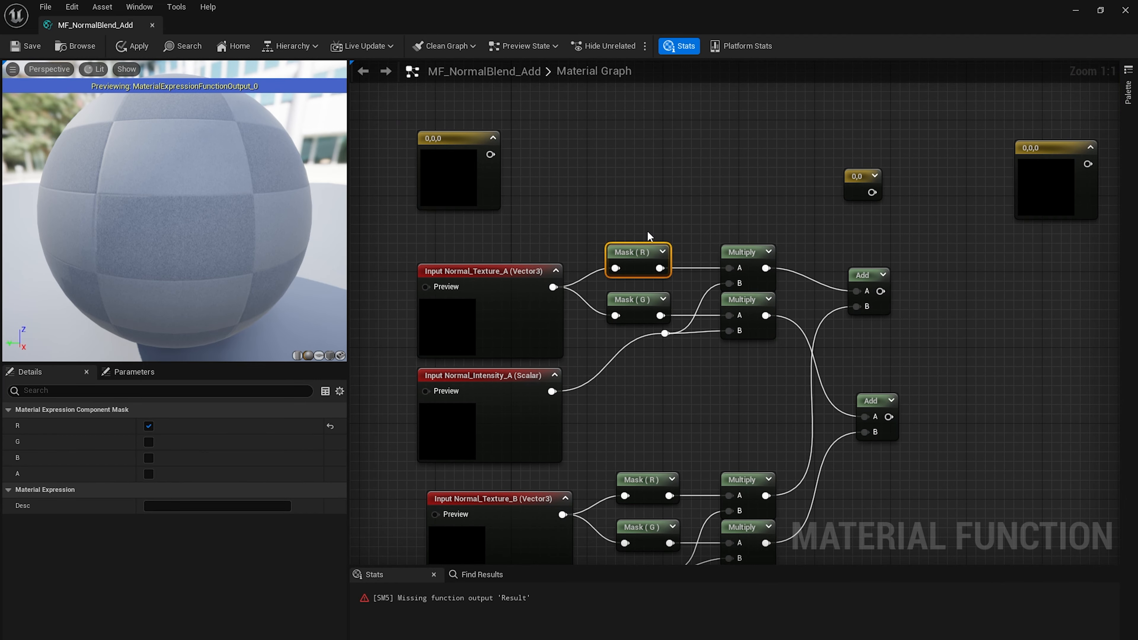
left_click(658, 180)
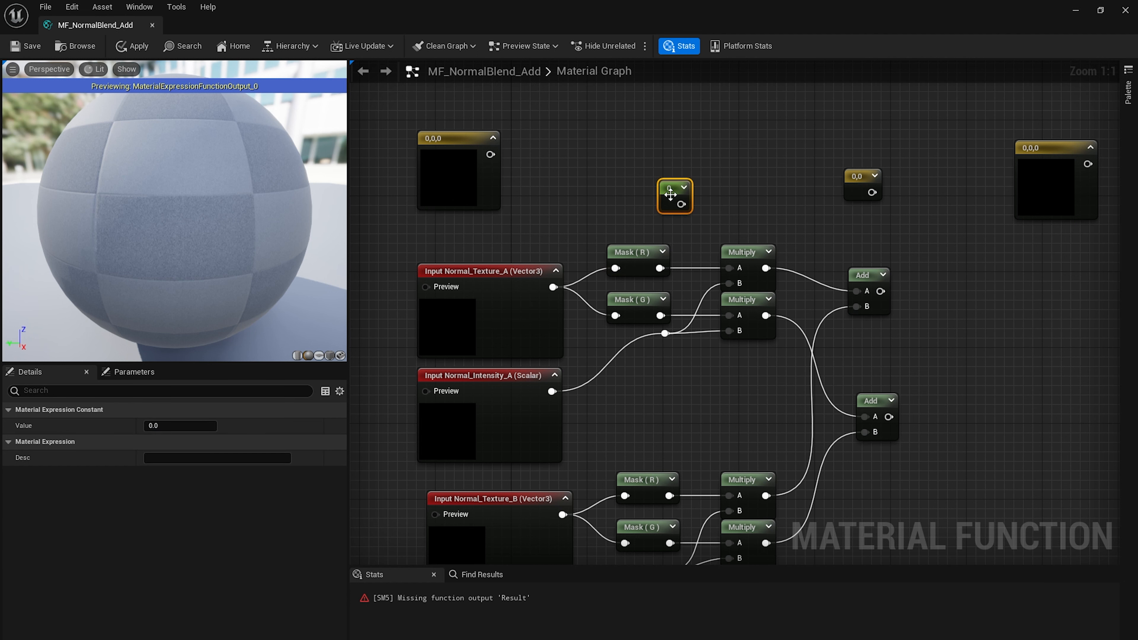
left_click_drag(669, 199, 680, 172)
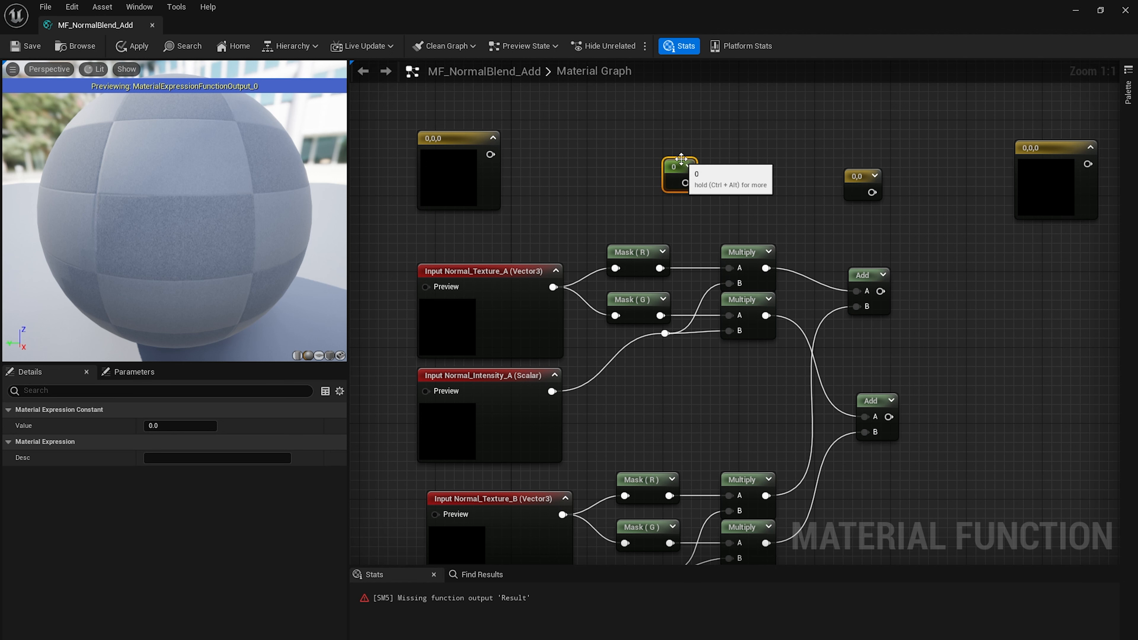
key("Delete")
Combine the two Add outputs with an AppendVector node, feeding the R sum into A and the G sum into B
right_click_drag(889, 269, 701, 321)
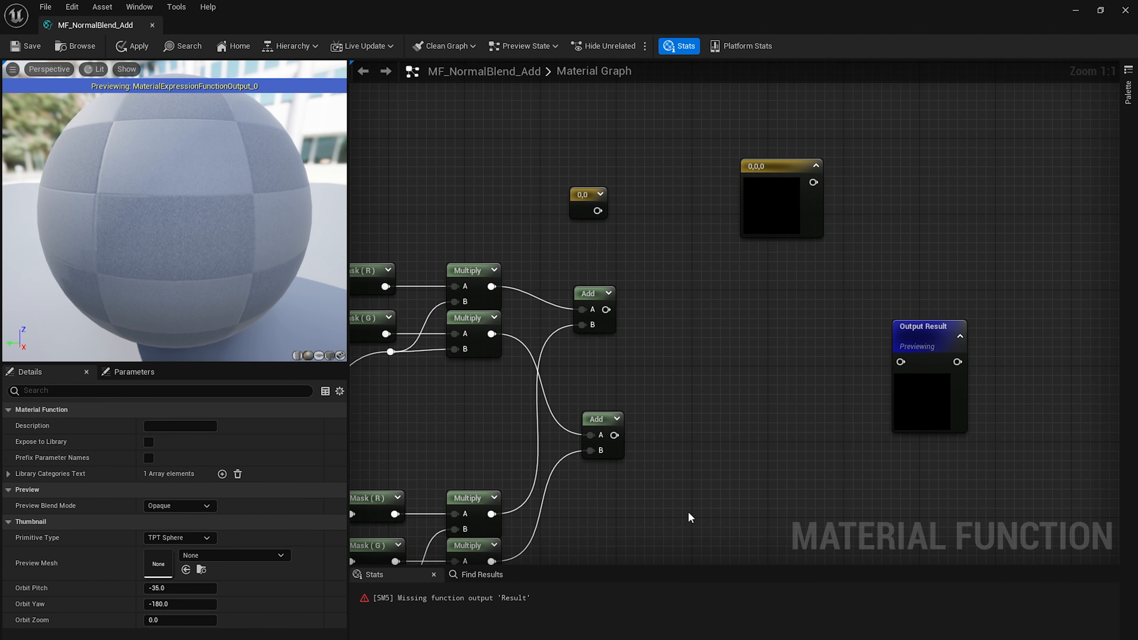
right_click_drag(663, 461, 729, 413)
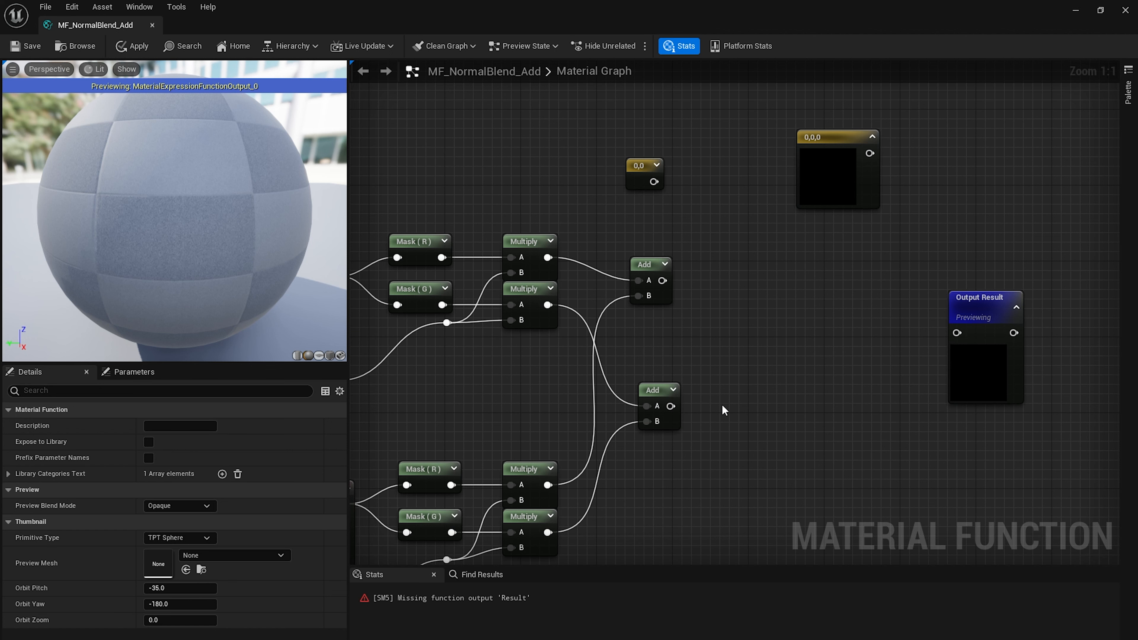
right_click_drag(720, 397, 686, 384)
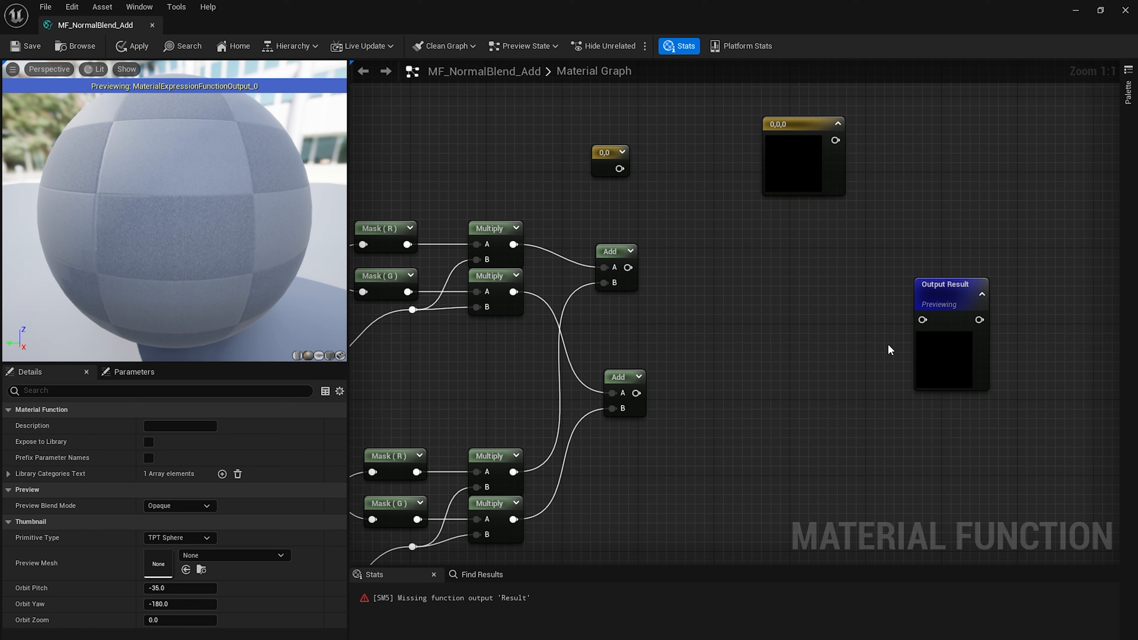
left_click_drag(628, 268, 684, 296)
type("appen")
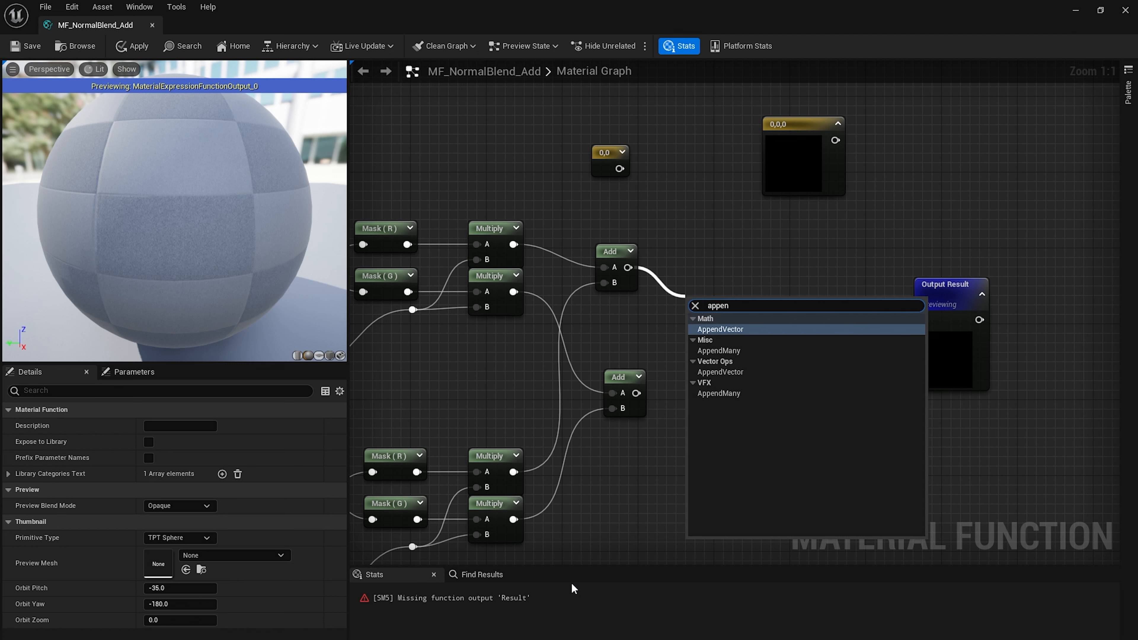
key("Return")
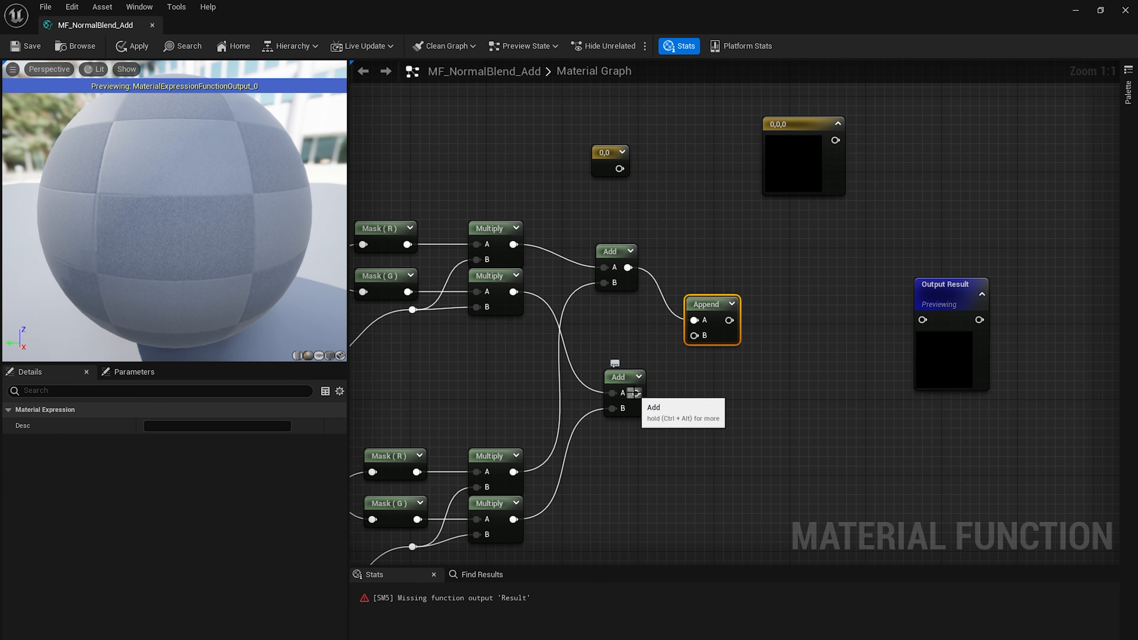
left_click_drag(637, 393, 694, 337)
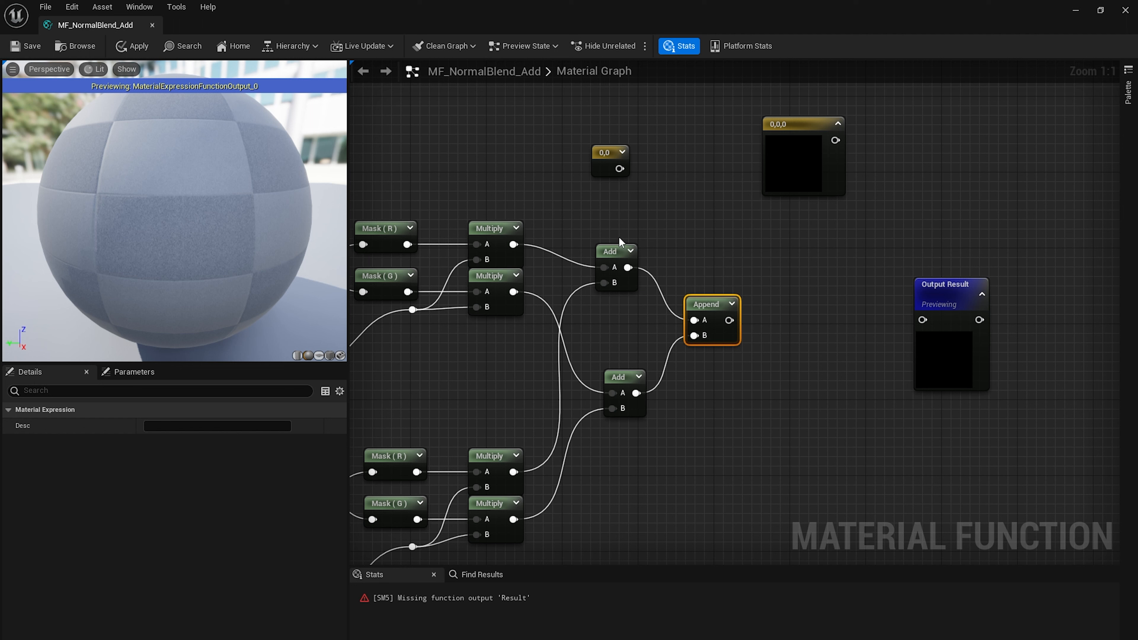
Shift the Append node slightly right and move the two-component constant directly above it
left_click_drag(716, 299, 729, 305)
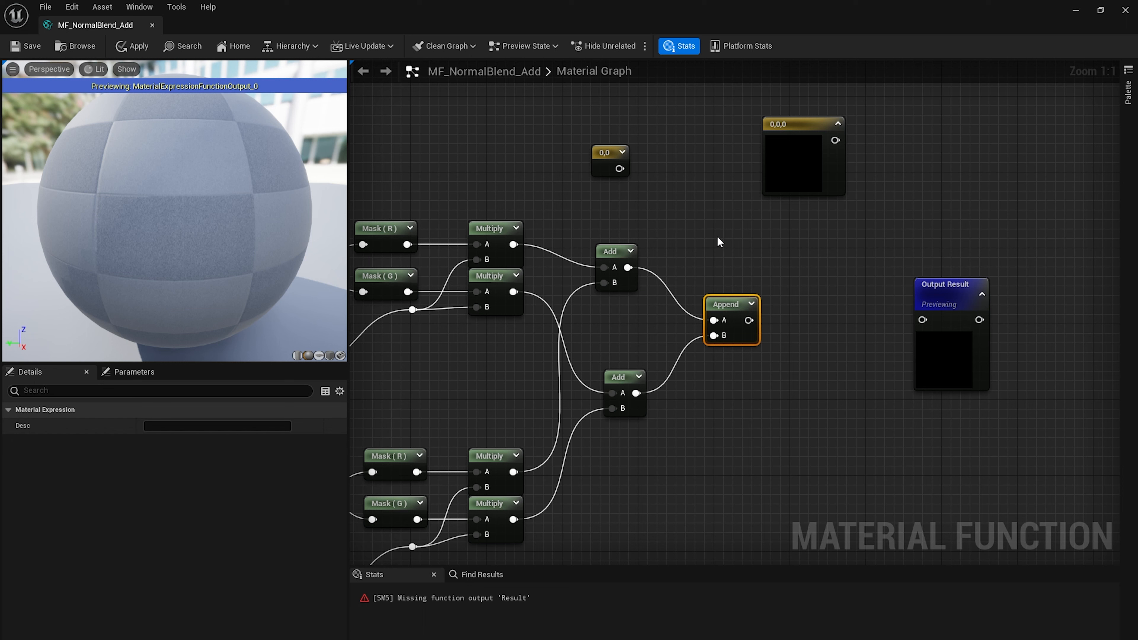
left_click_drag(604, 155, 722, 248)
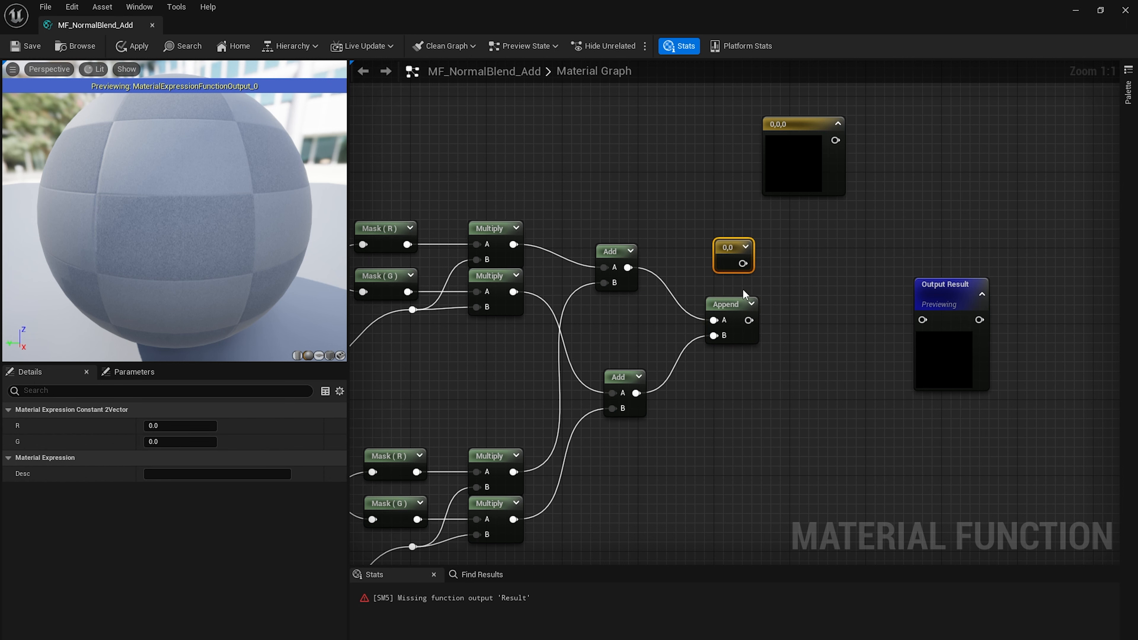
Duplicate the Append node and feed the first Append's output into the duplicate's A input
left_click(745, 319)
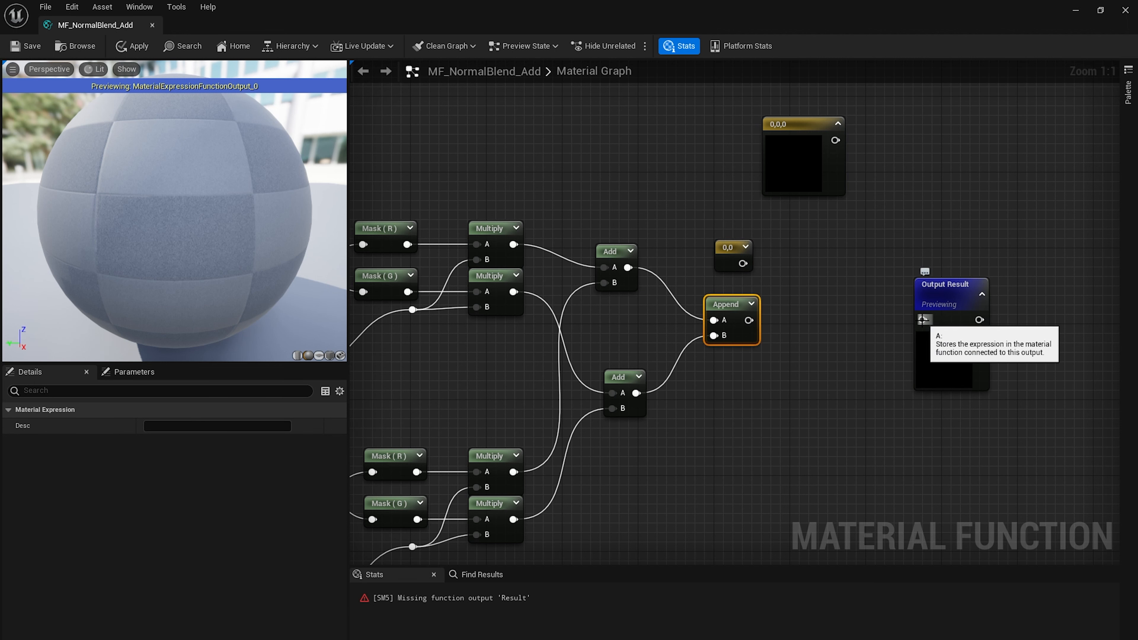
right_click_drag(429, 224, 739, 222)
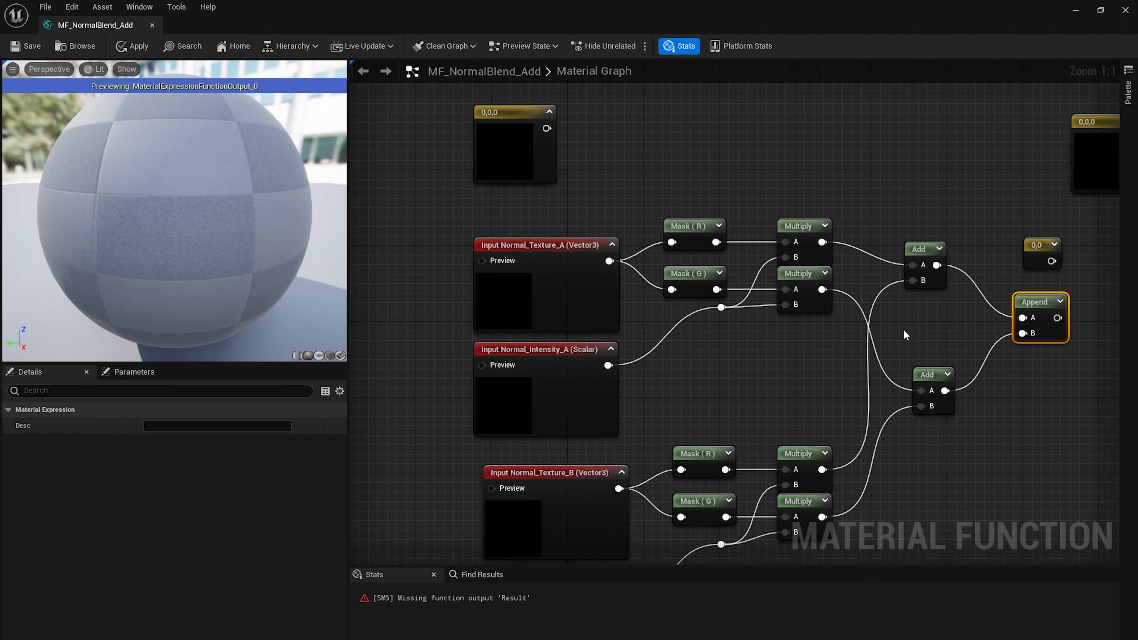
right_click_drag(986, 330, 685, 352)
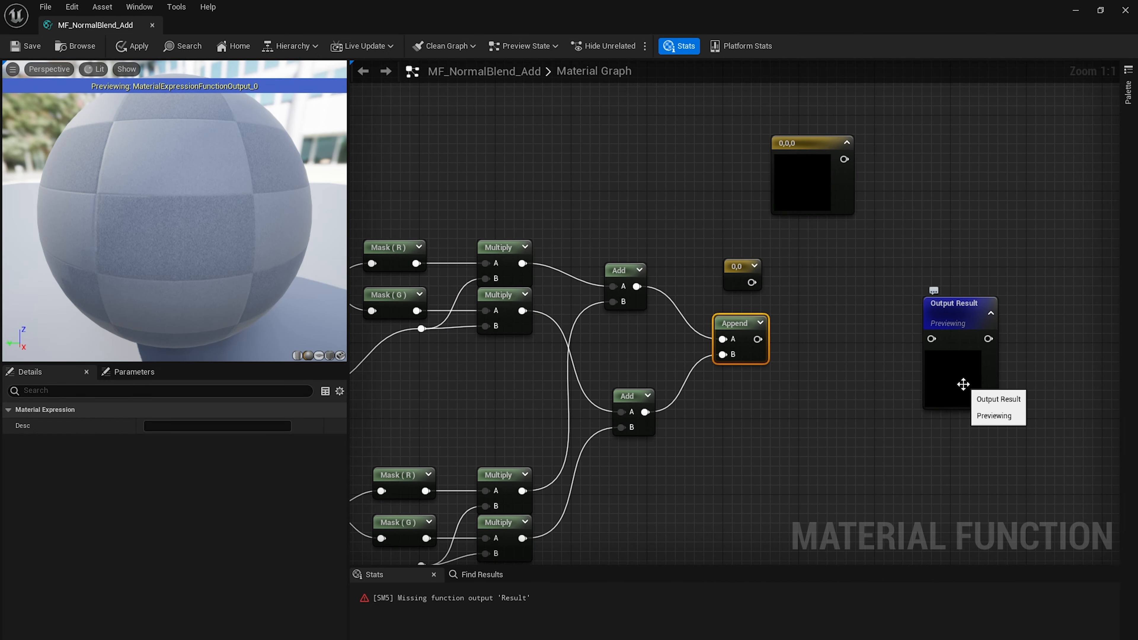
right_click_drag(828, 388, 777, 400)
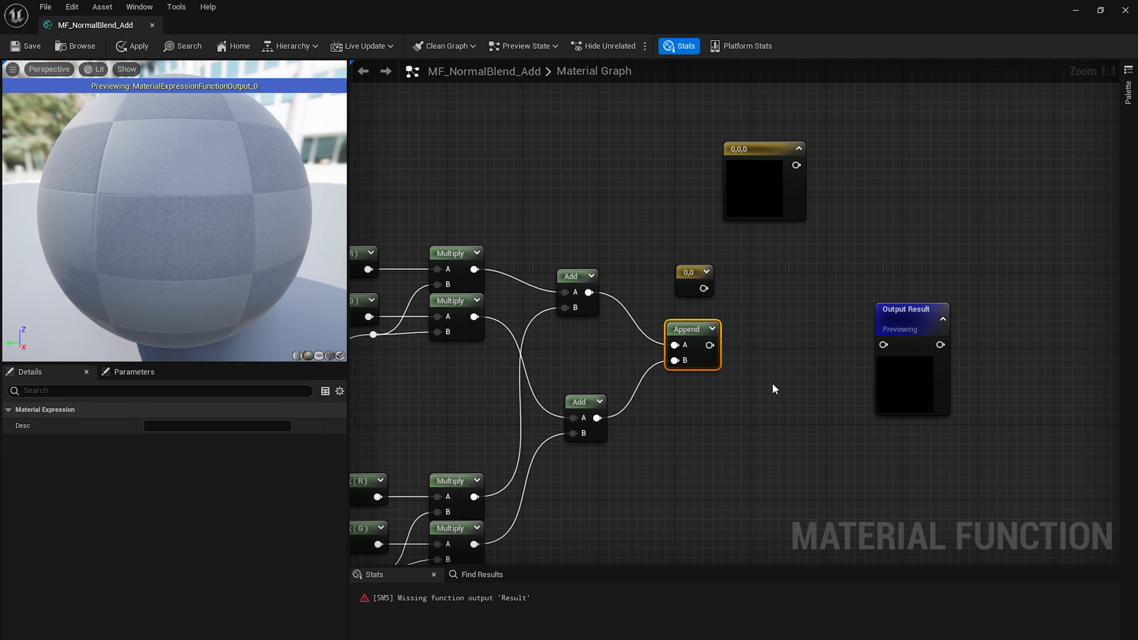
key("ctrl+d")
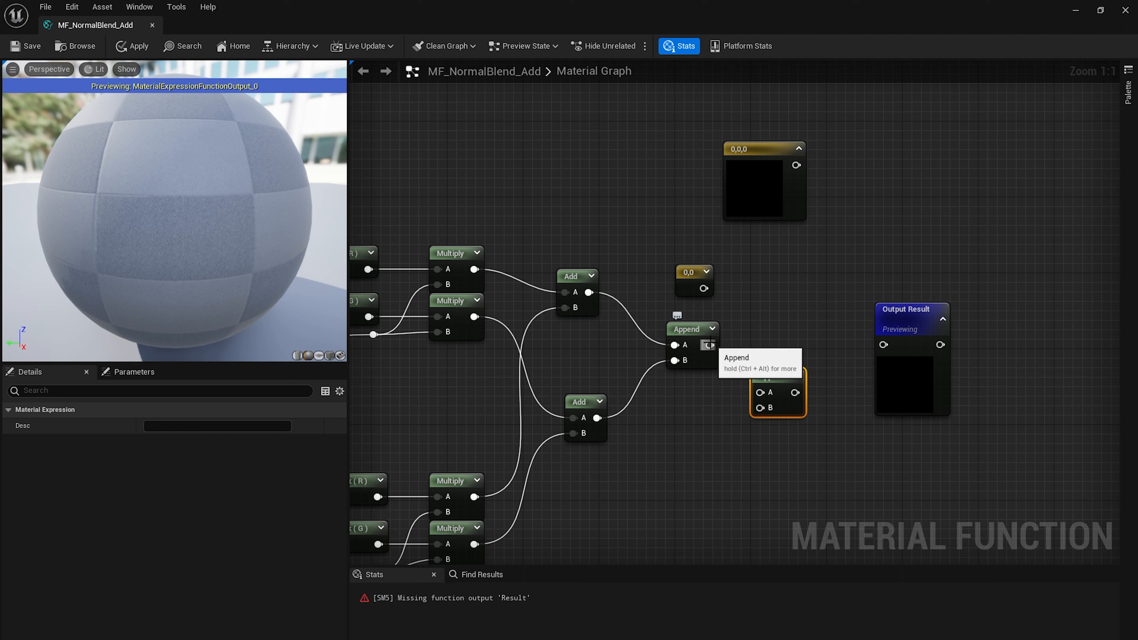
left_click_drag(710, 344, 760, 393)
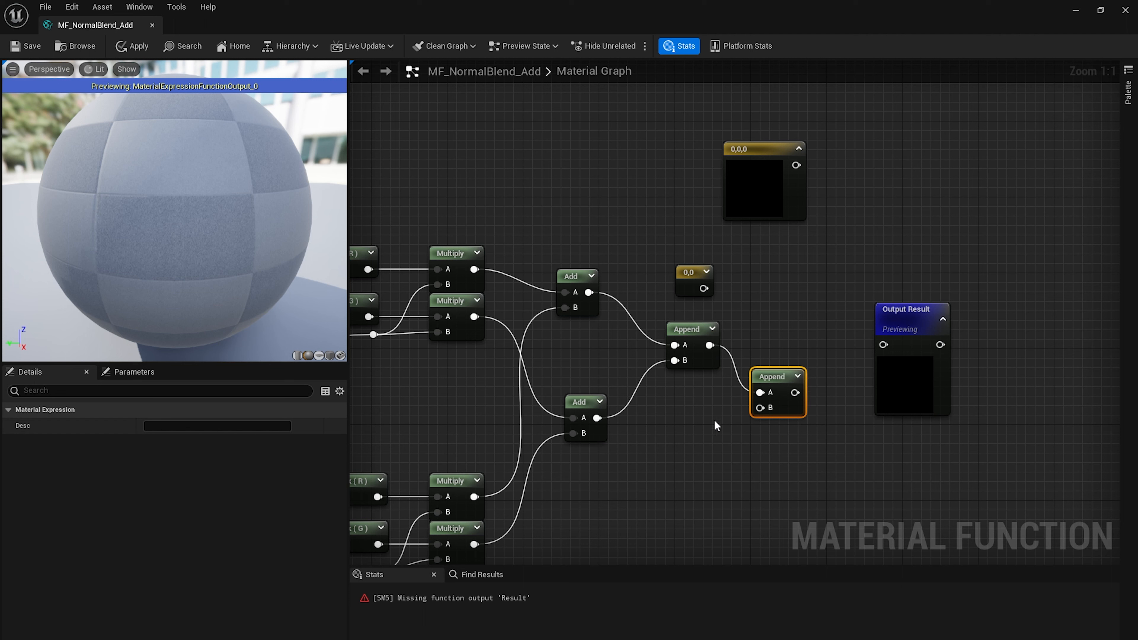
Feed a new Constant of value 1 into the second Append's B input and connect that Append to Output Result
key("1")
left_click(700, 413)
left_click(197, 426)
type("1")
key("Tab")
left_click_drag(722, 438, 931, 377)
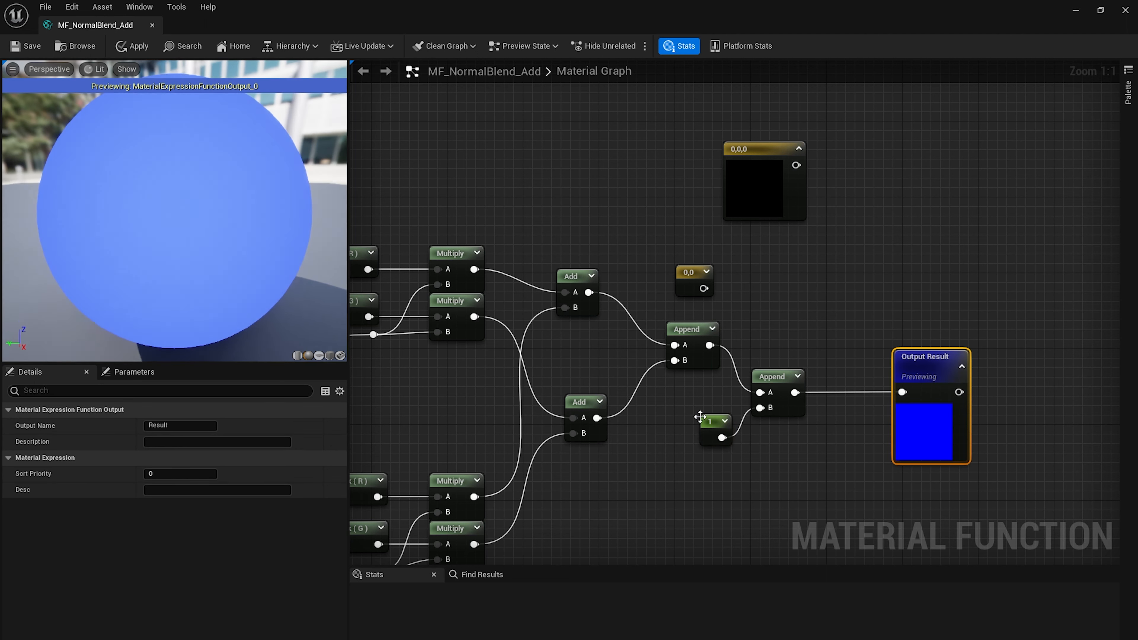
left_click(710, 424)
left_click_drag(812, 361, 741, 414)
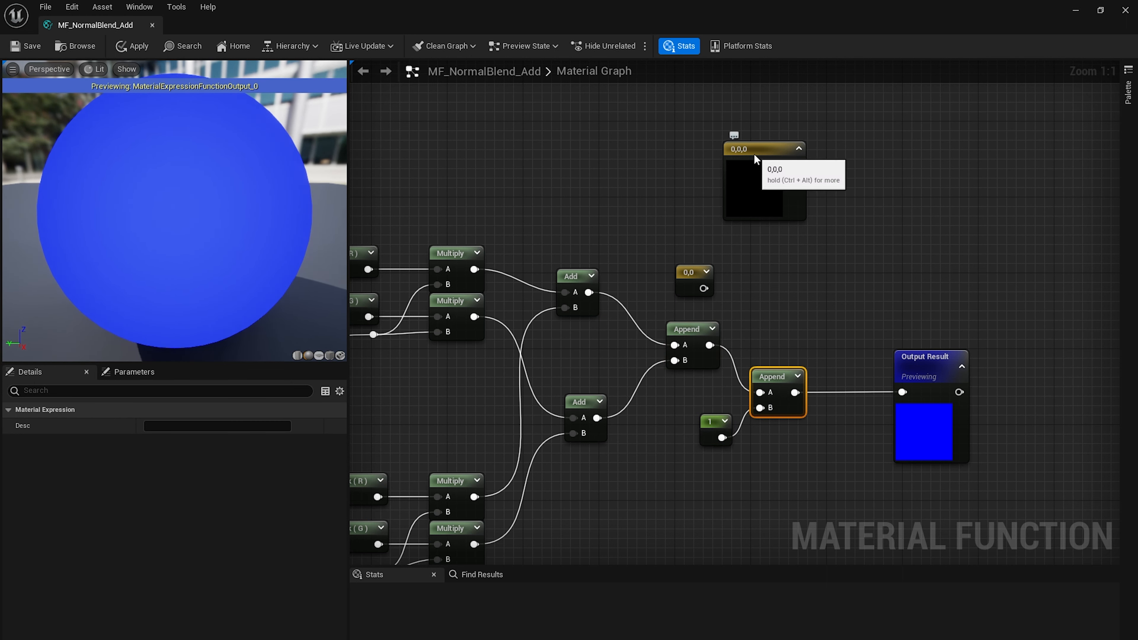
Open the color picker of the unconnected Constant3Vector near the Append nodes and set its B channel to 1
left_click(770, 146)
double_click(771, 146)
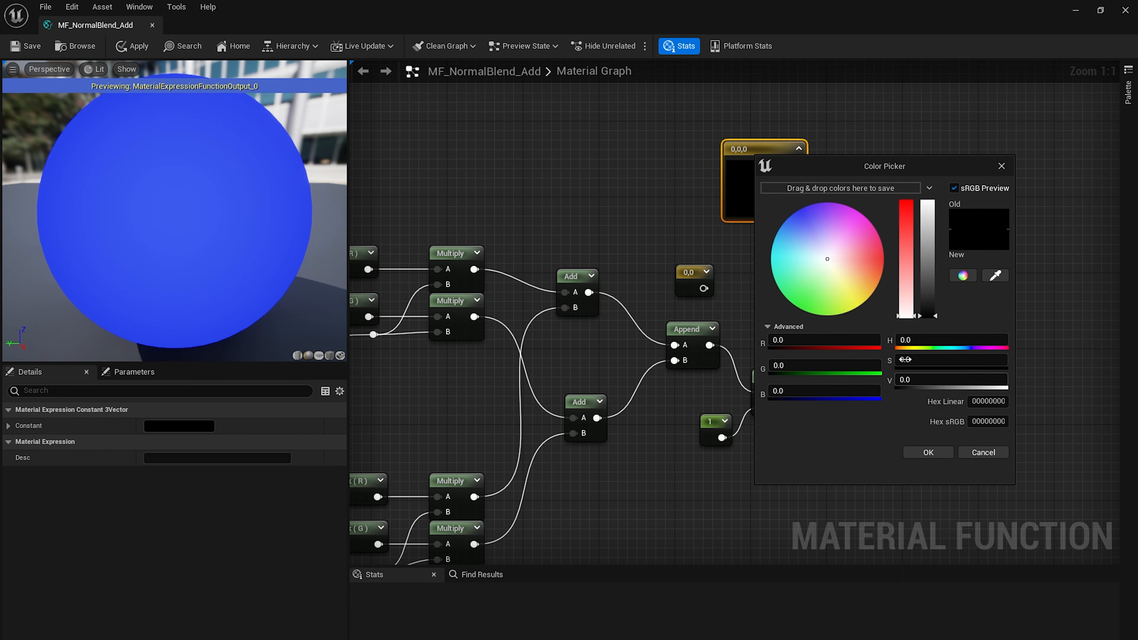
left_click(824, 390)
type("1")
key("Return")
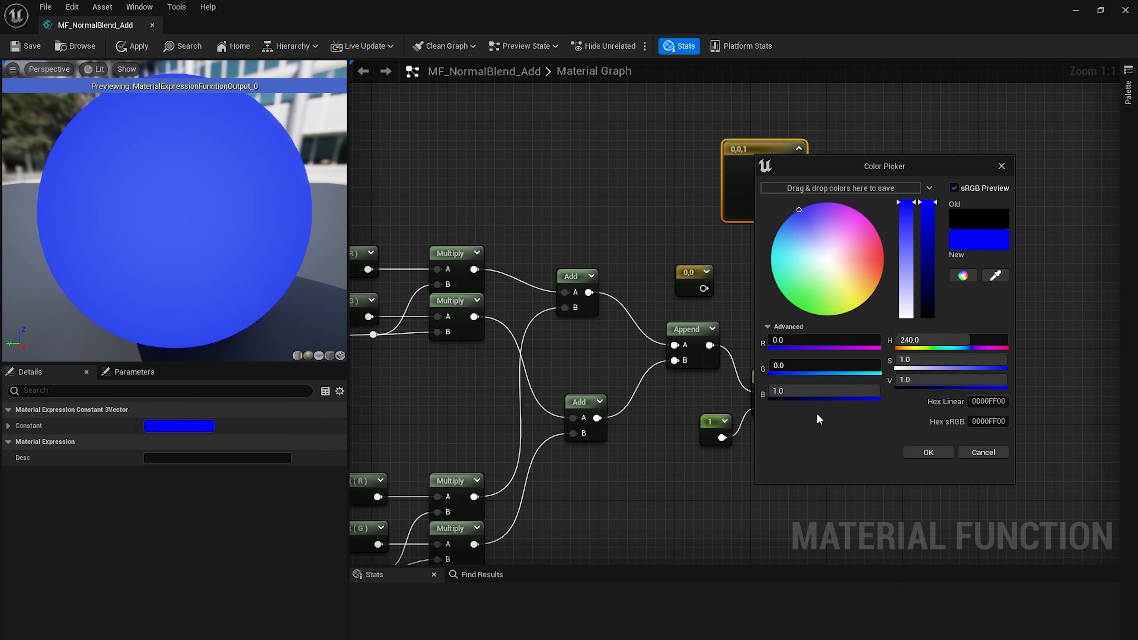
left_click_drag(917, 172, 623, 175)
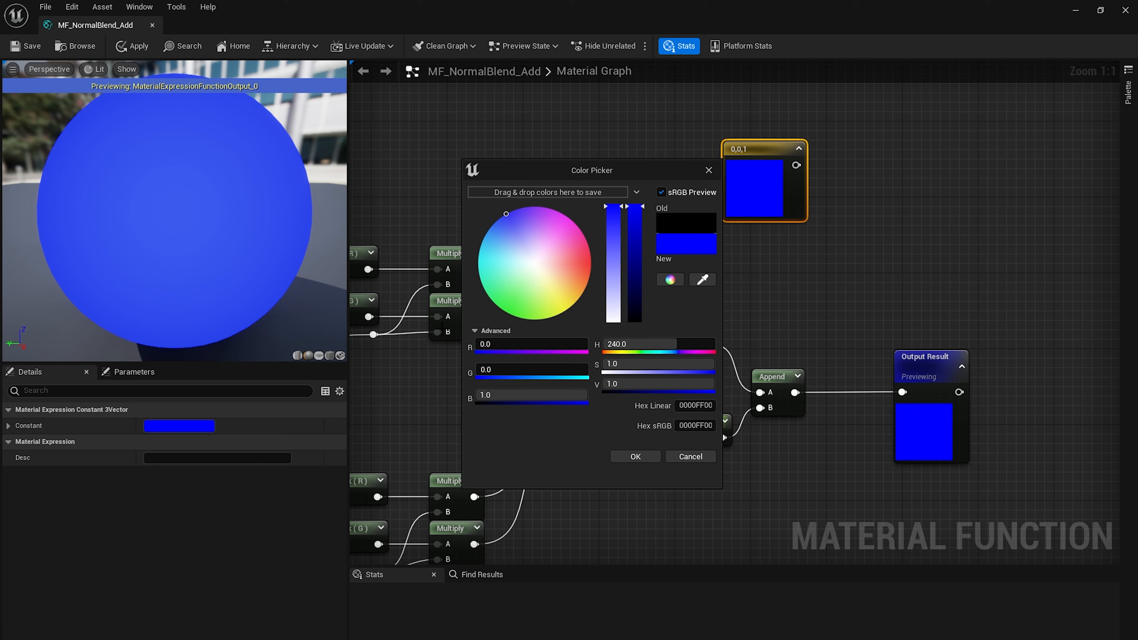
left_click_drag(499, 369, 556, 370)
left_click_drag(488, 343, 556, 343)
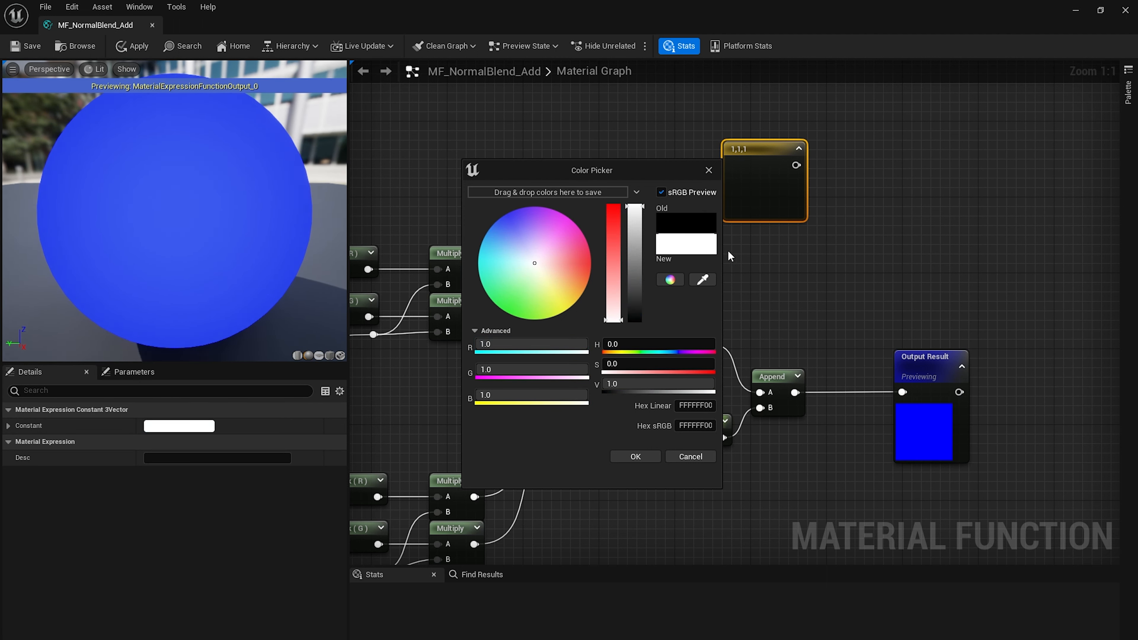
left_click_drag(552, 395, 476, 395)
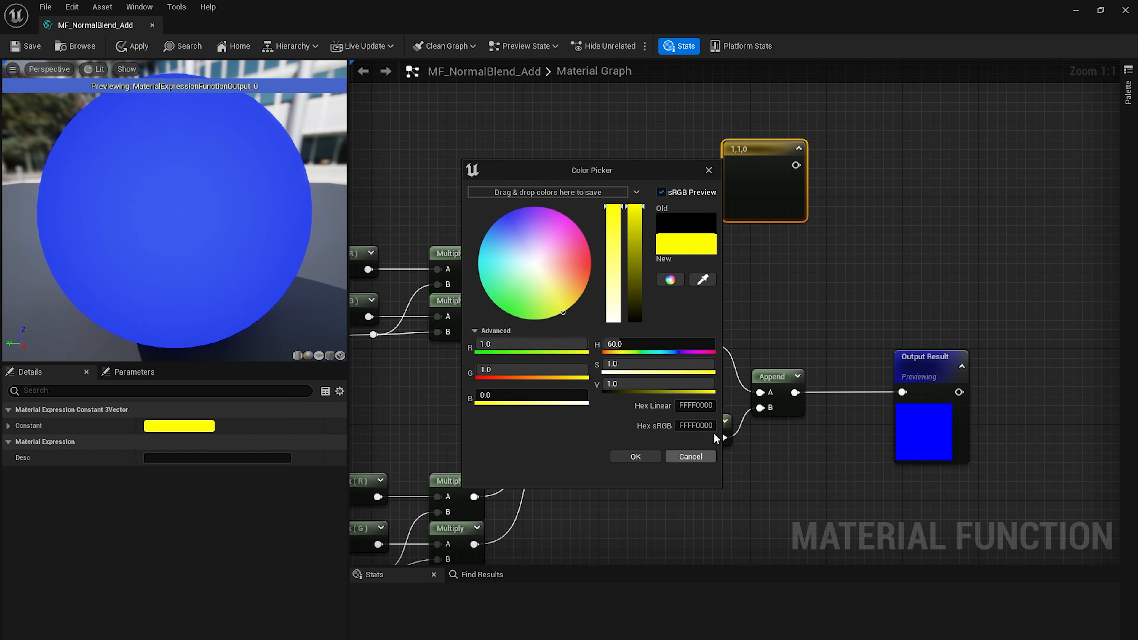
left_click(701, 455)
Delete the two unconnected Constant3Vector nodes from the graph and save the material function
left_click_drag(663, 165, 746, 275)
key("Delete")
right_click_drag(746, 275, 904, 265)
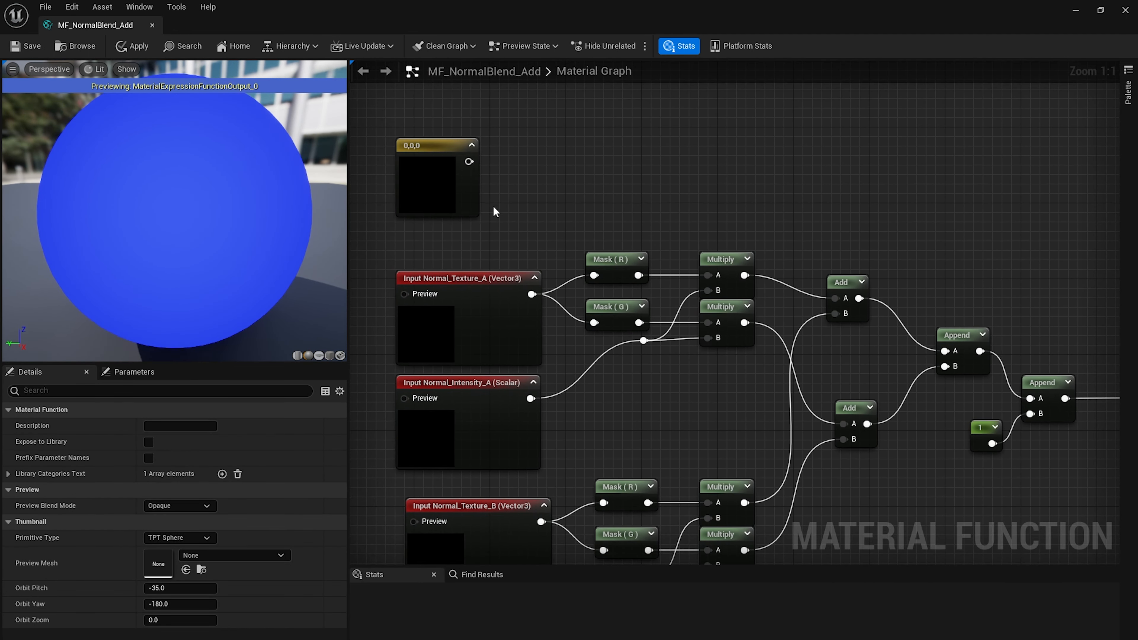
left_click(437, 190)
key("Delete")
right_click_drag(953, 234, 857, 148)
scroll(848, 136, "down", 2)
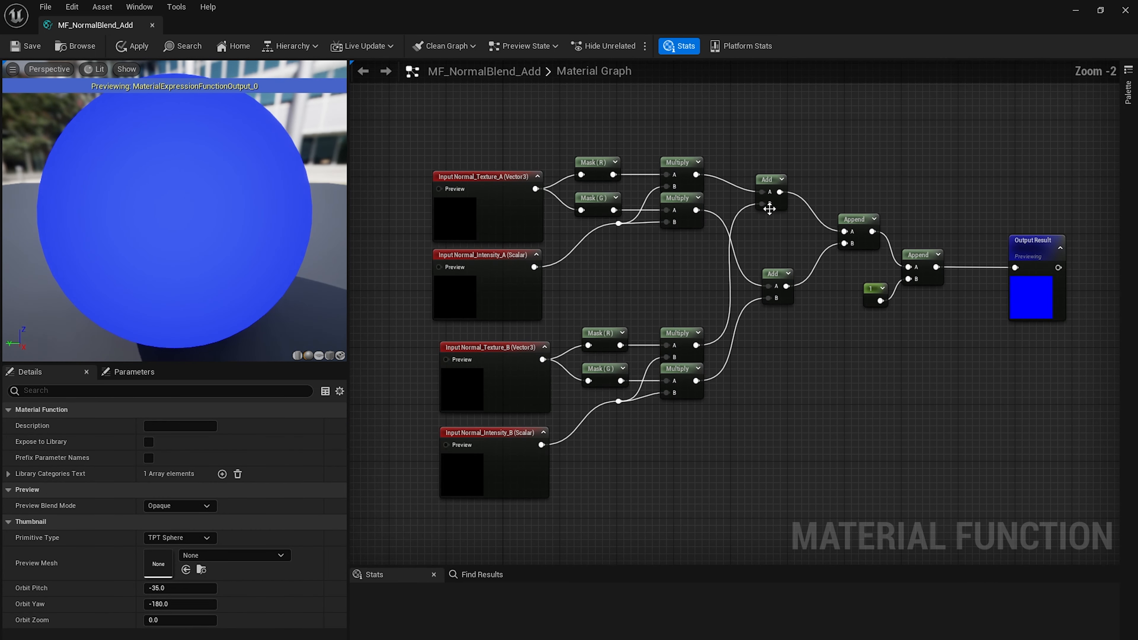
left_click(20, 50)
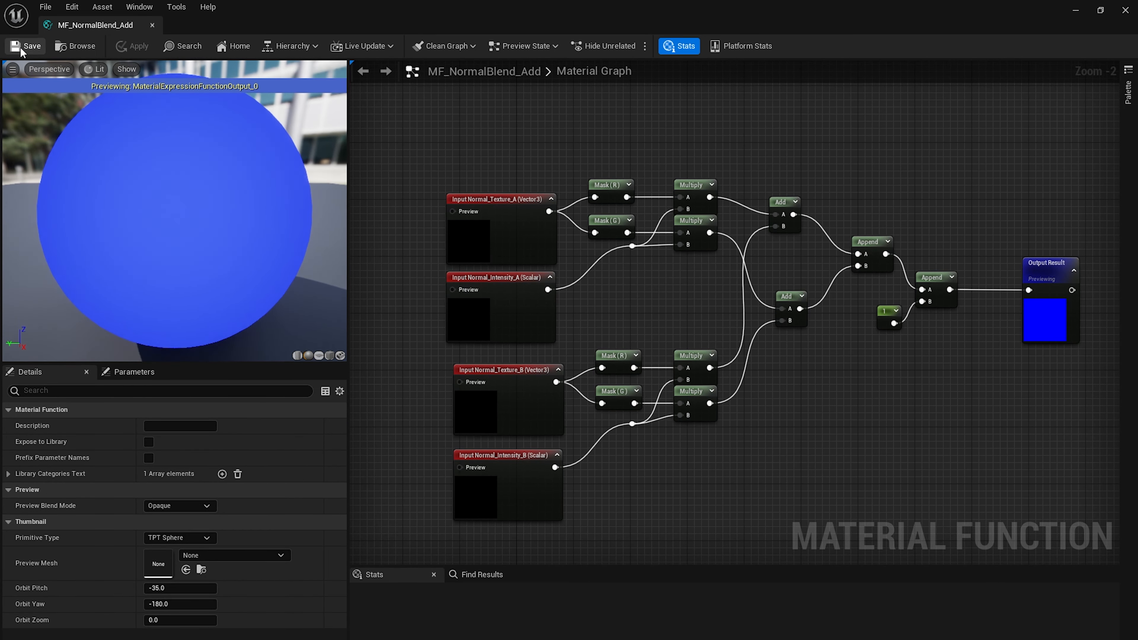
Examine the details of the texture and intensity input nodes, particularly the Sort Priority setting that controls their display order
left_click(518, 257)
left_click(508, 334)
left_click(507, 417)
left_click(506, 455)
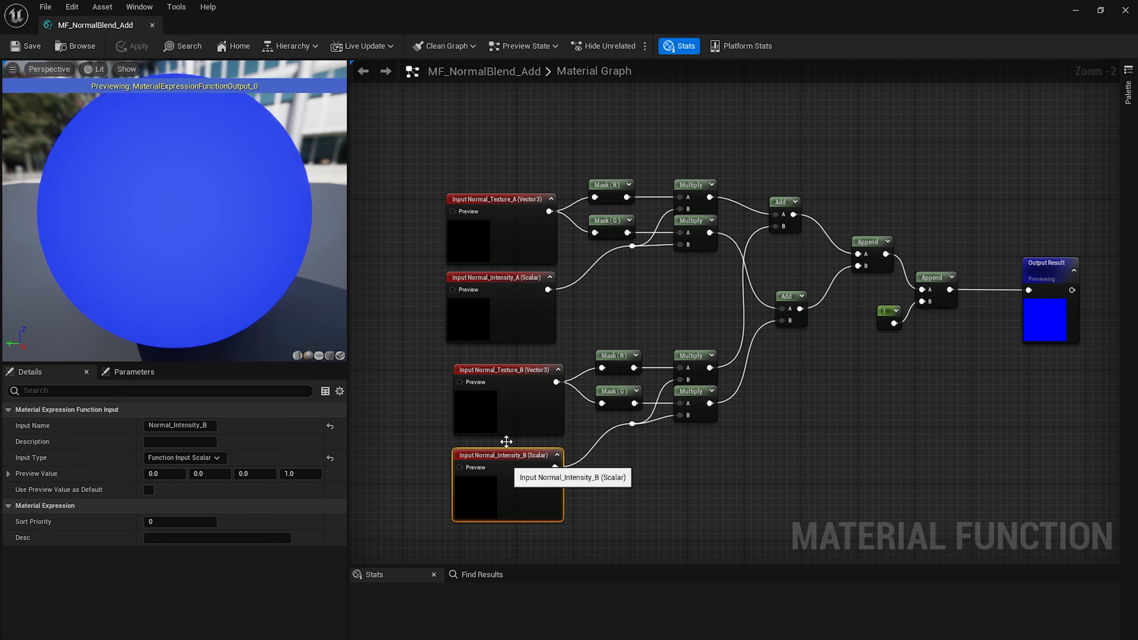
left_click(491, 247)
left_click(497, 291)
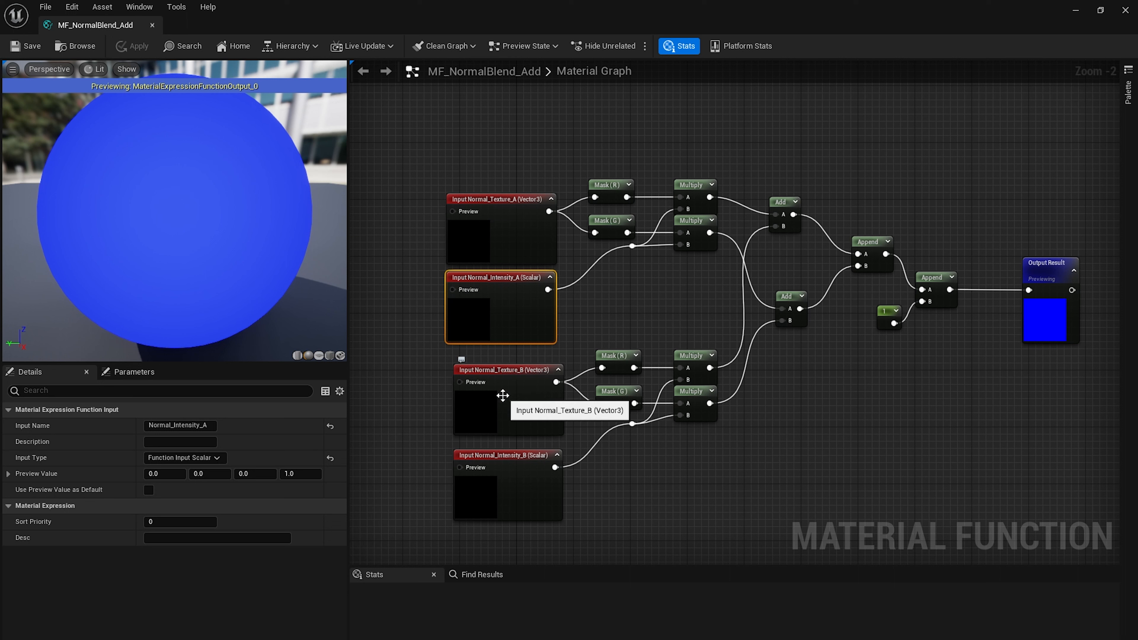
right_click_drag(500, 400, 650, 402)
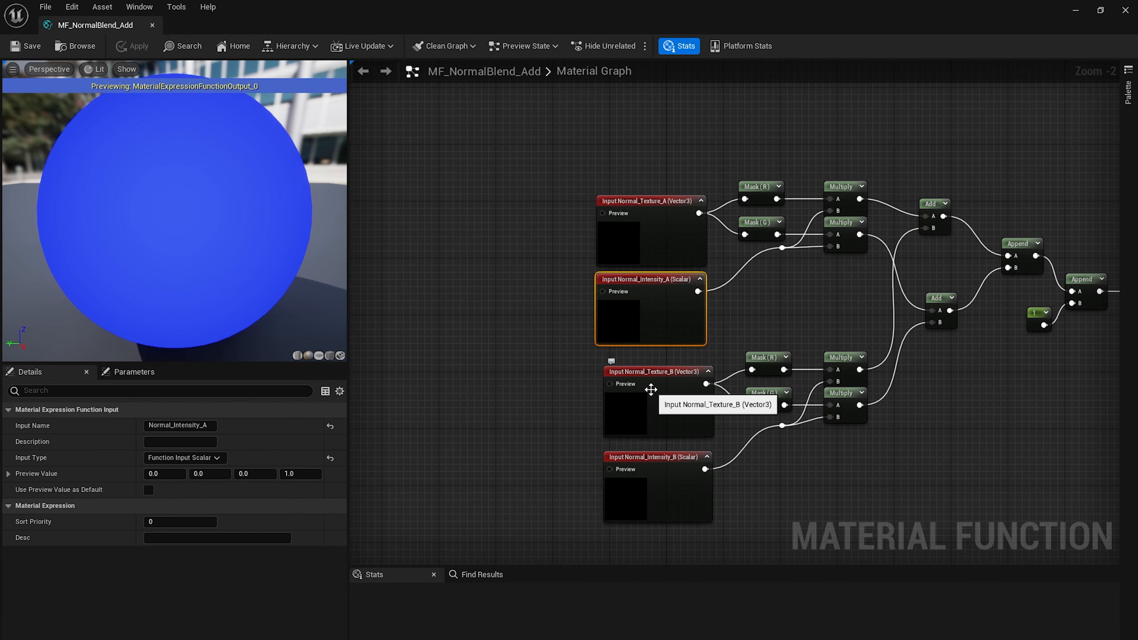
scroll(659, 352, "up", 2)
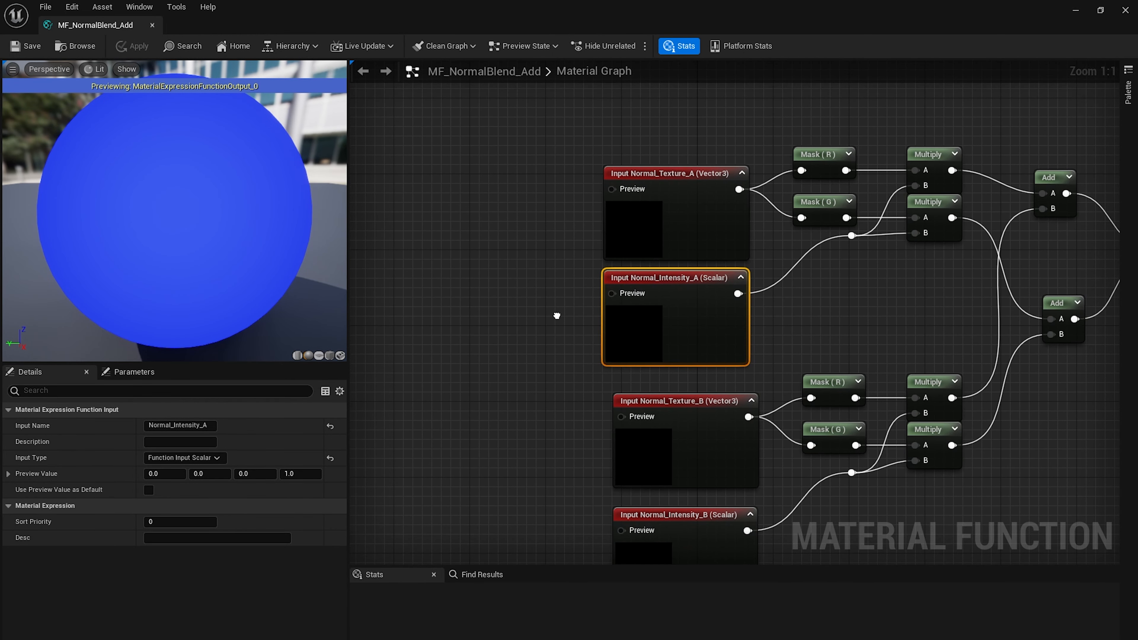
left_click(699, 240)
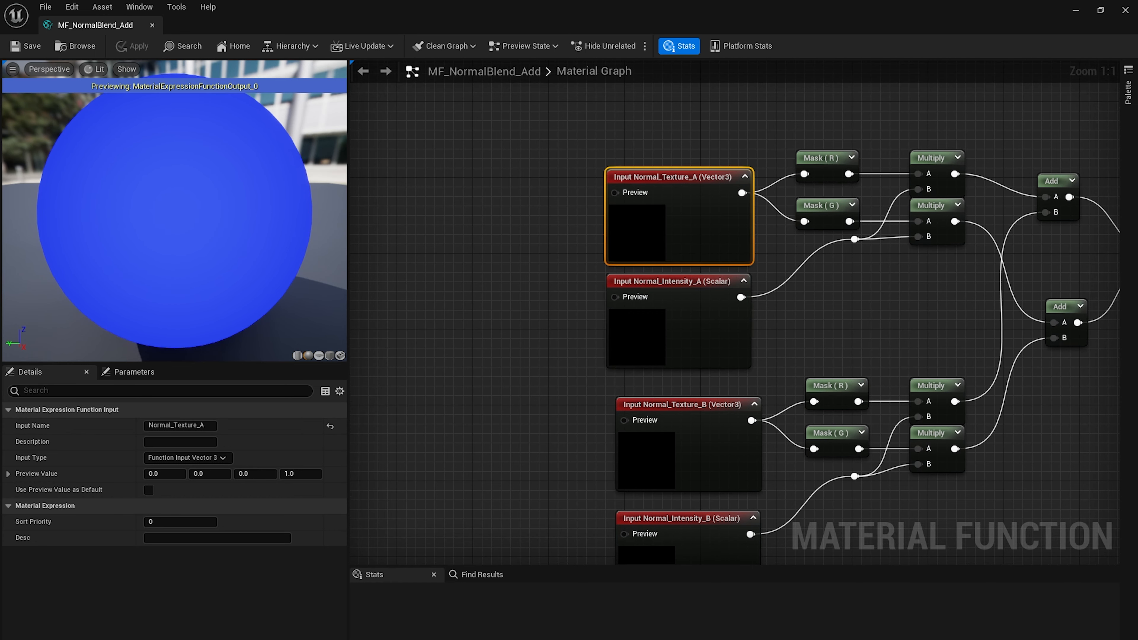
right_click_drag(558, 255, 554, 179)
left_click_drag(554, 179, 674, 470)
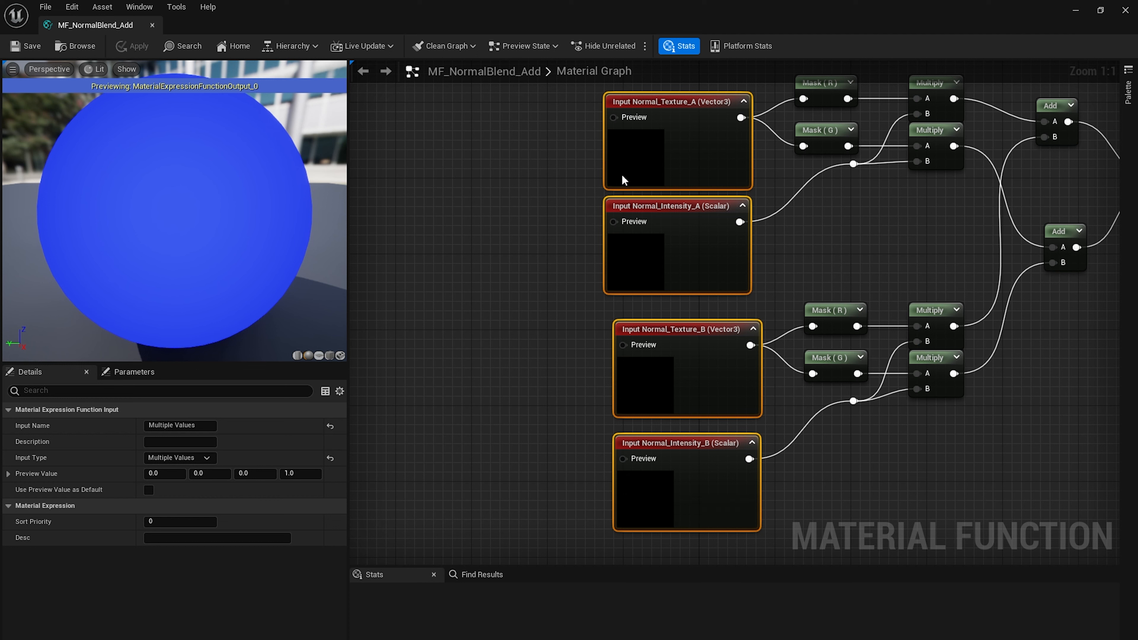
left_click(579, 244)
left_click(650, 170)
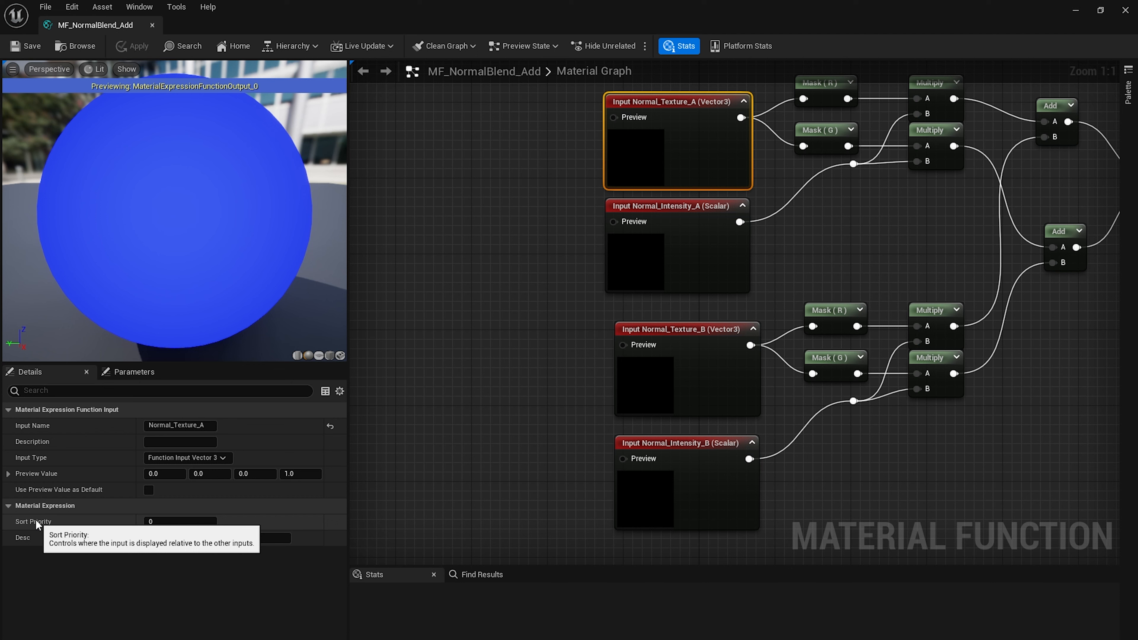
left_click(623, 279)
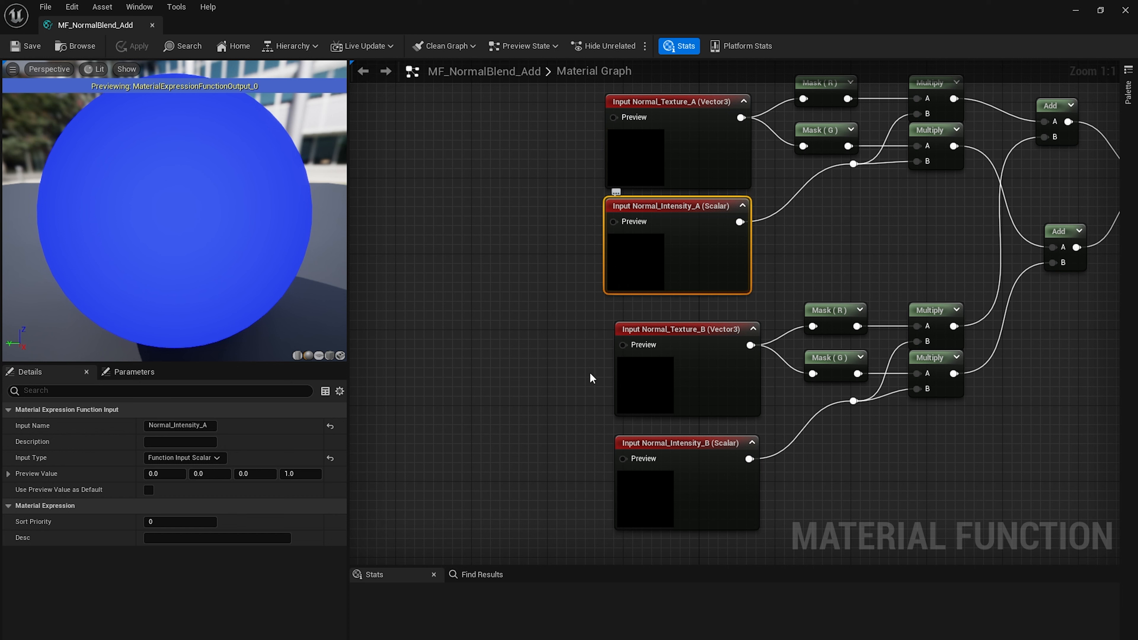
left_click(704, 131)
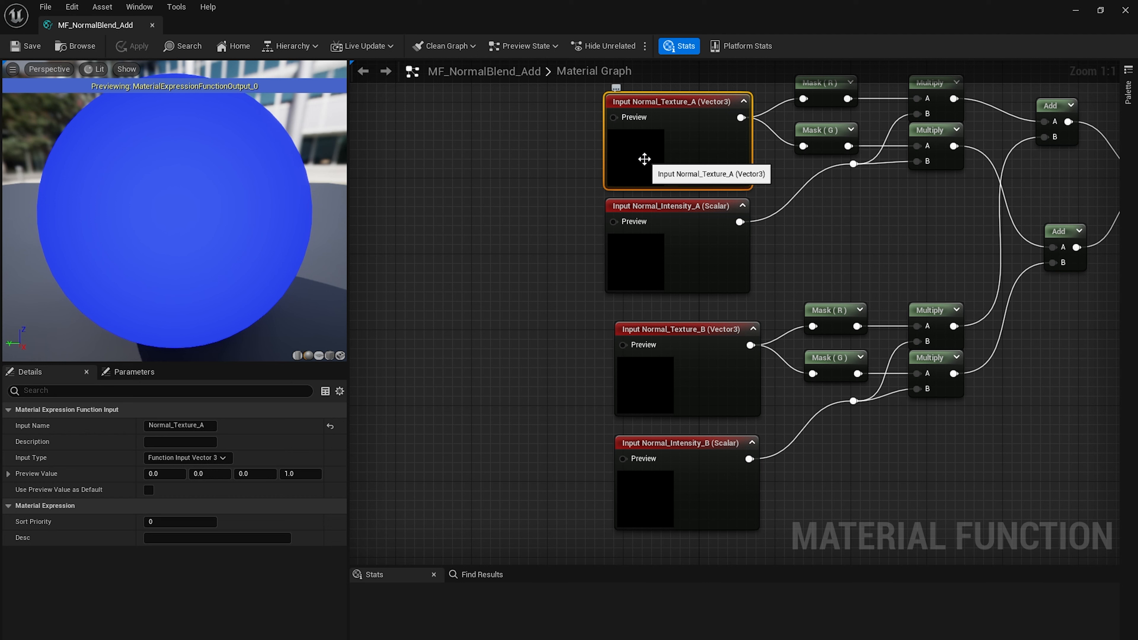
Raise the Sort Priority of Normal_Intensity_A, set Normal_Texture_B's to 2 and Normal_Intensity_B's to 3
left_click(655, 261)
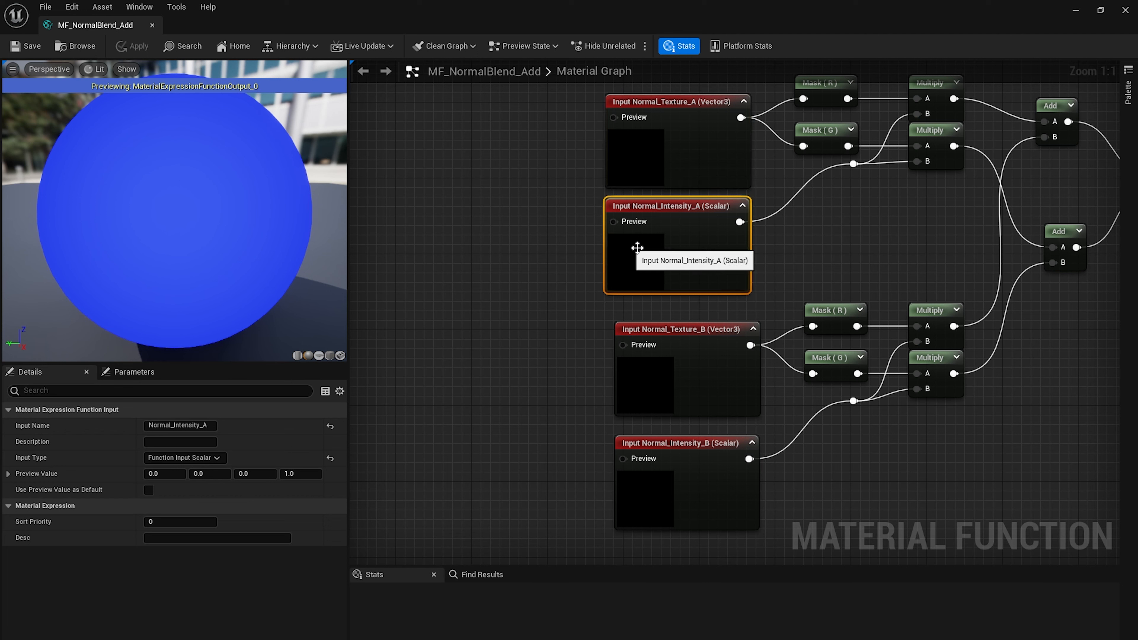
left_click(154, 522)
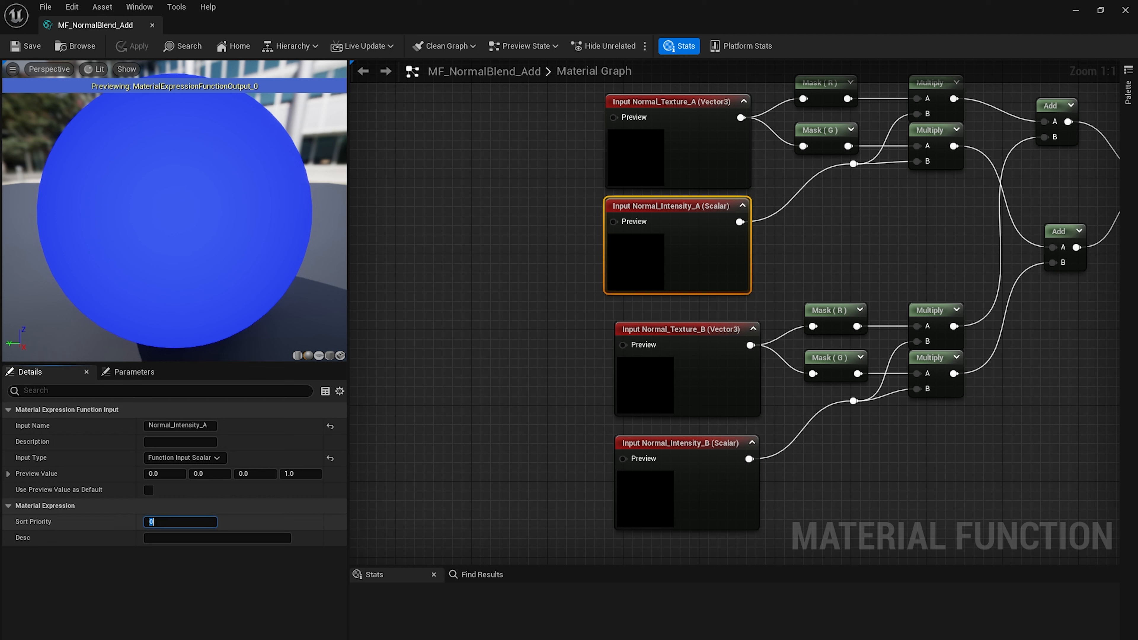
key("Return")
left_click(722, 376)
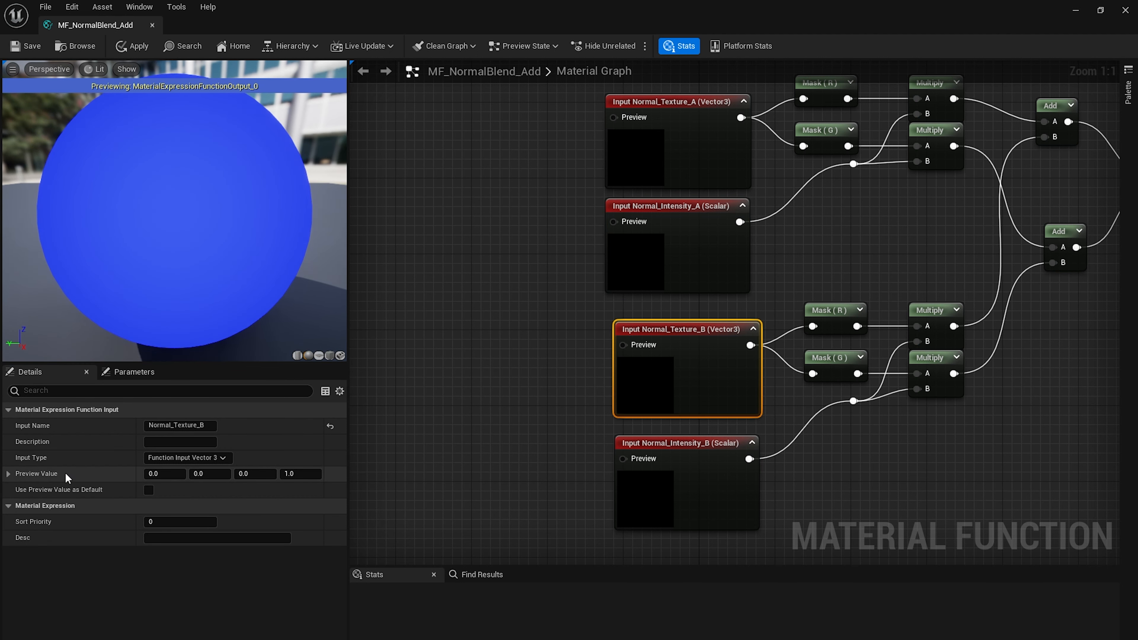
left_click(160, 524)
type("2")
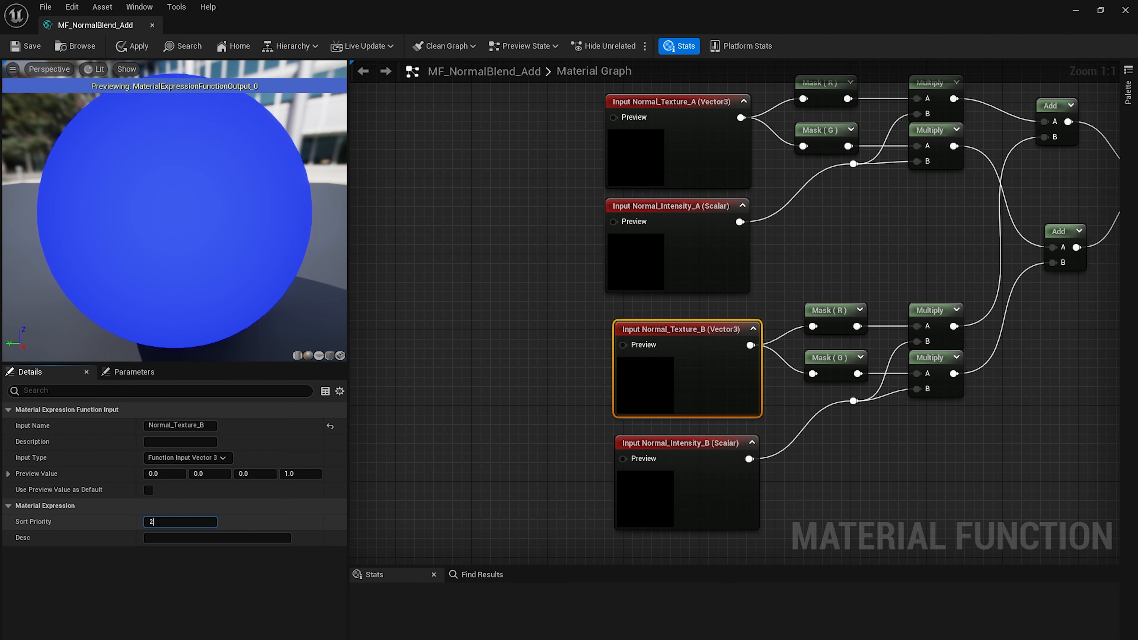
left_click(627, 471)
left_click(151, 522)
type("3")
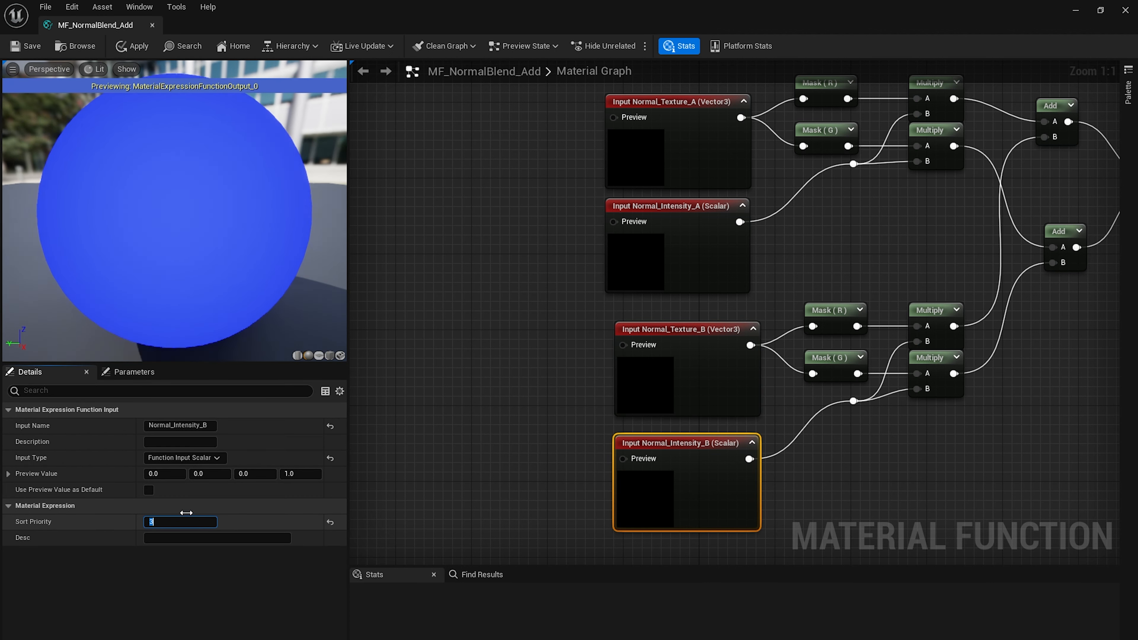
Apply and save the material function, and check the Sort Priority of its four input nodes
left_click(181, 119)
left_click(131, 45)
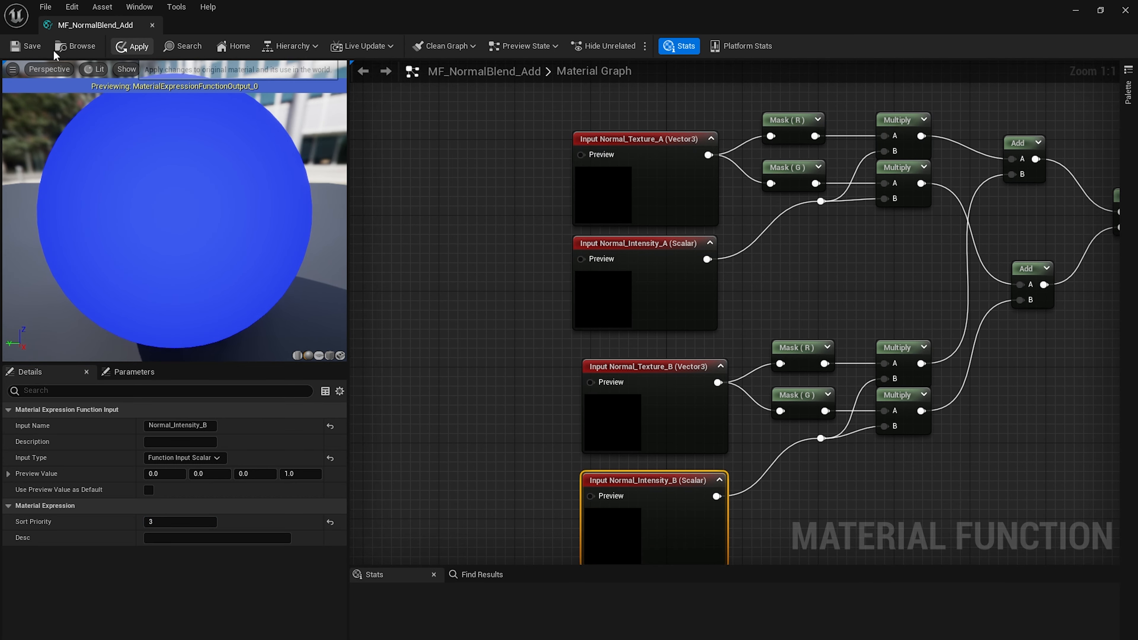
left_click(28, 52)
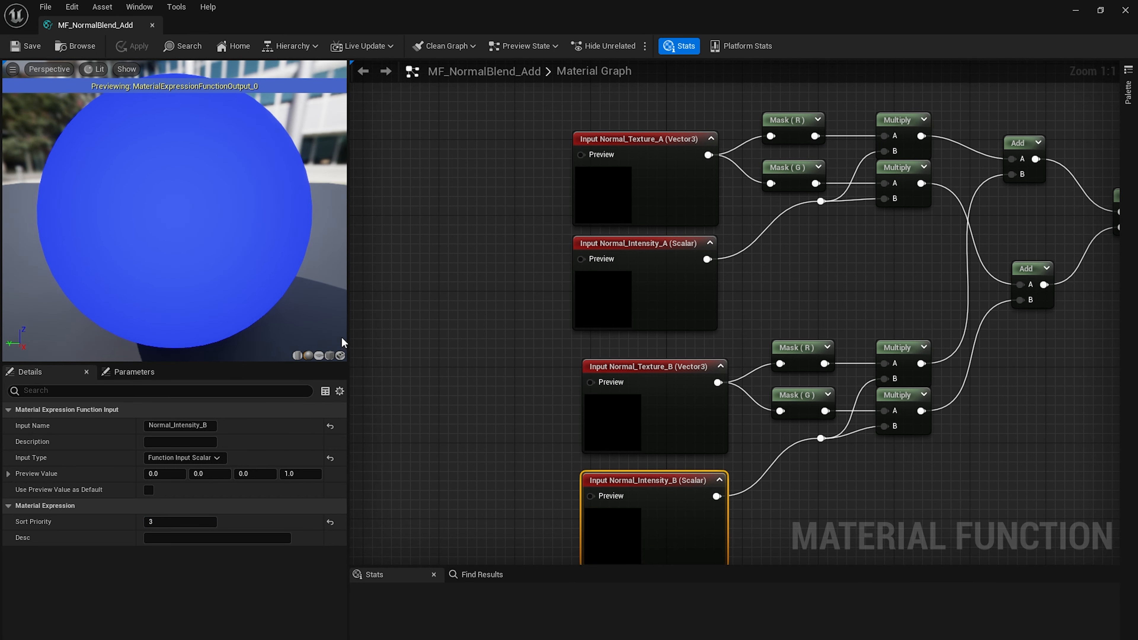
left_click(685, 165)
left_click(675, 302)
left_click(666, 420)
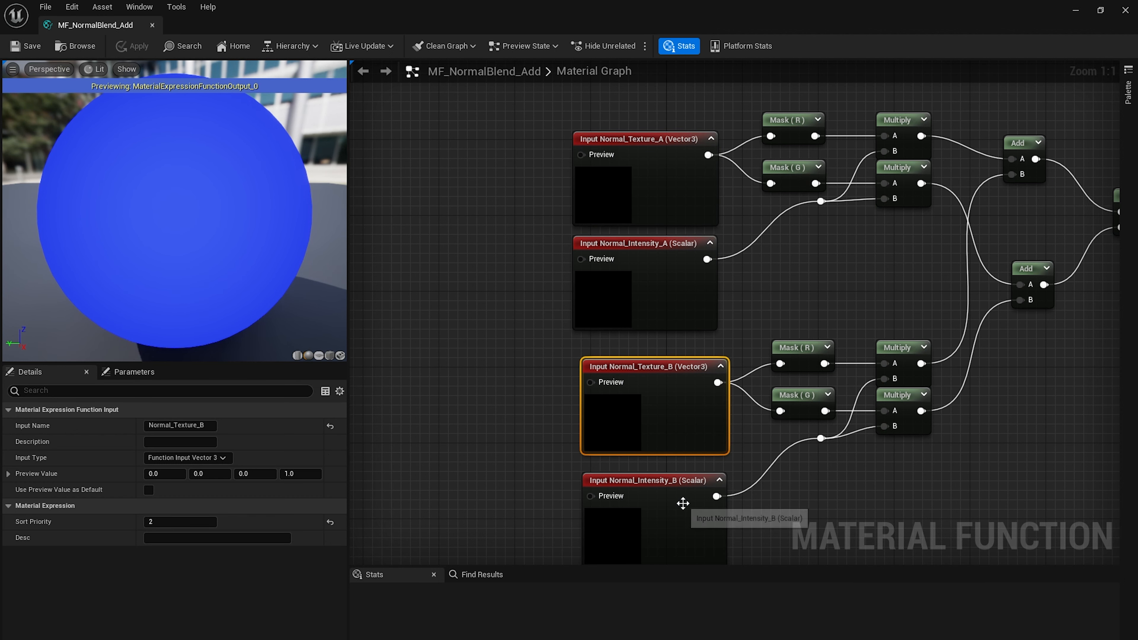
left_click(681, 501)
right_click_drag(799, 455, 527, 484)
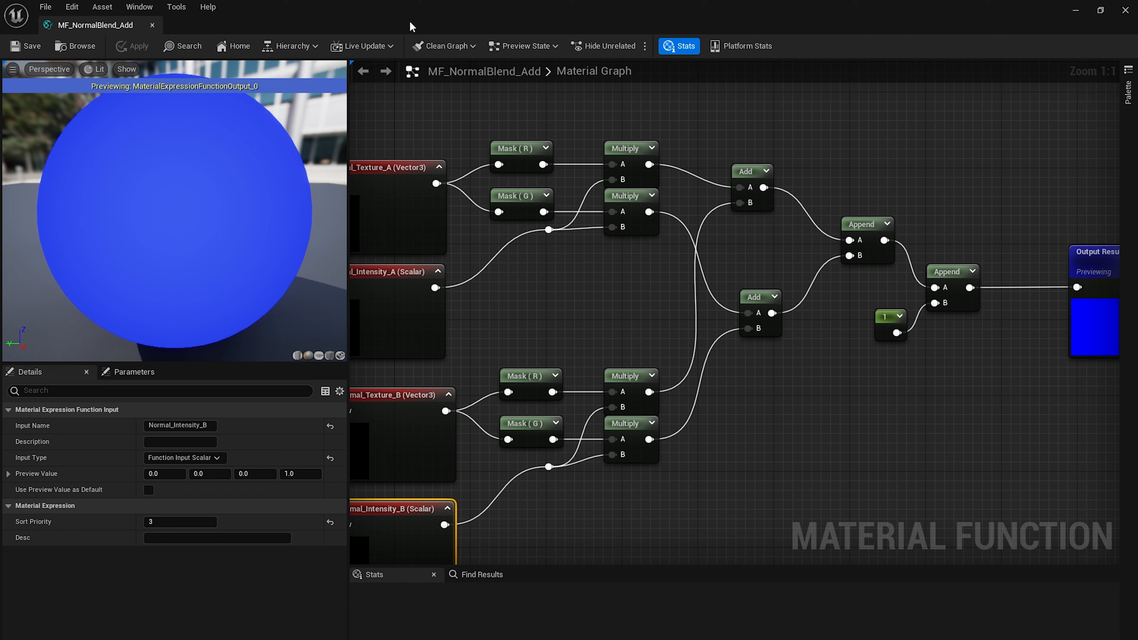
Open the M_BlendingNormalMaps_Master material from the Materials folder and maximize the material editor window
left_click_drag(428, 13, 914, 179)
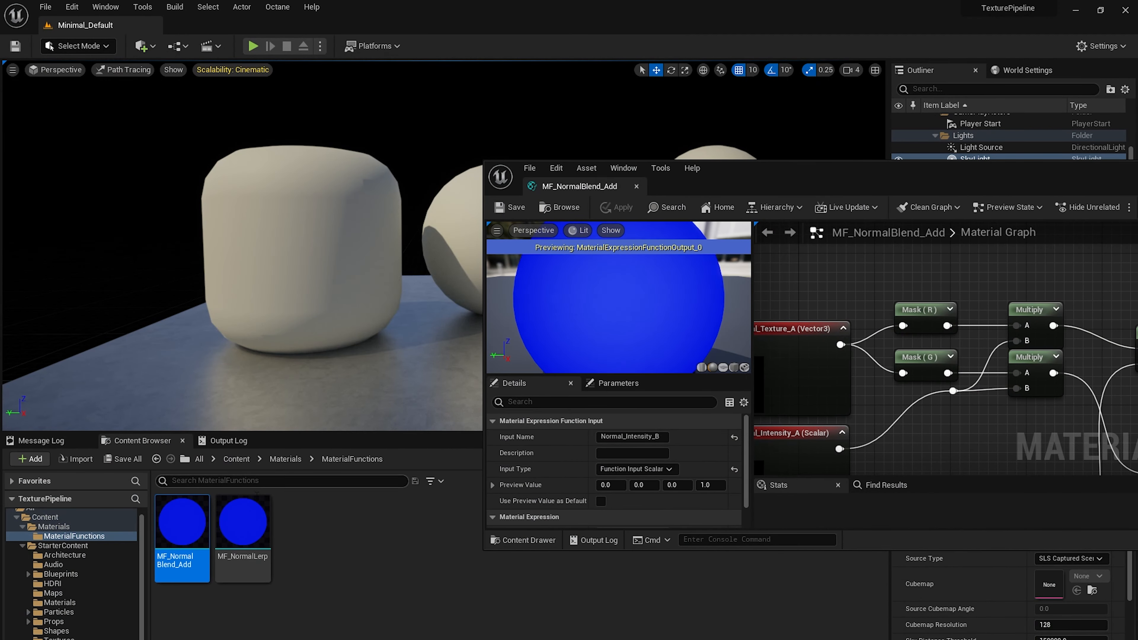
left_click(117, 535)
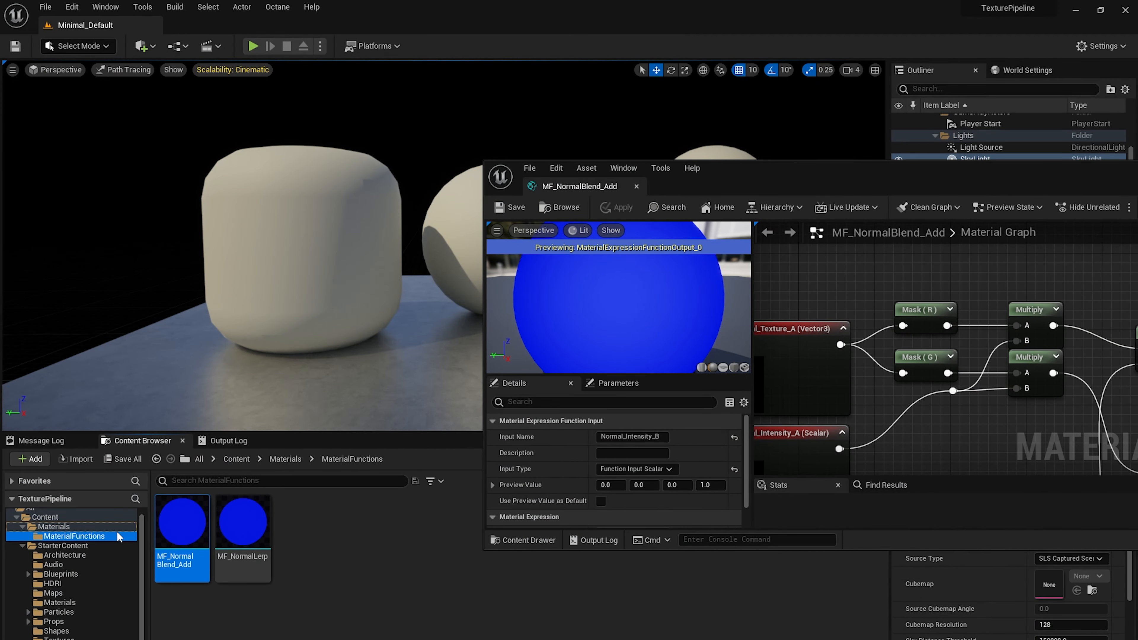
left_click(96, 528)
left_click(250, 550)
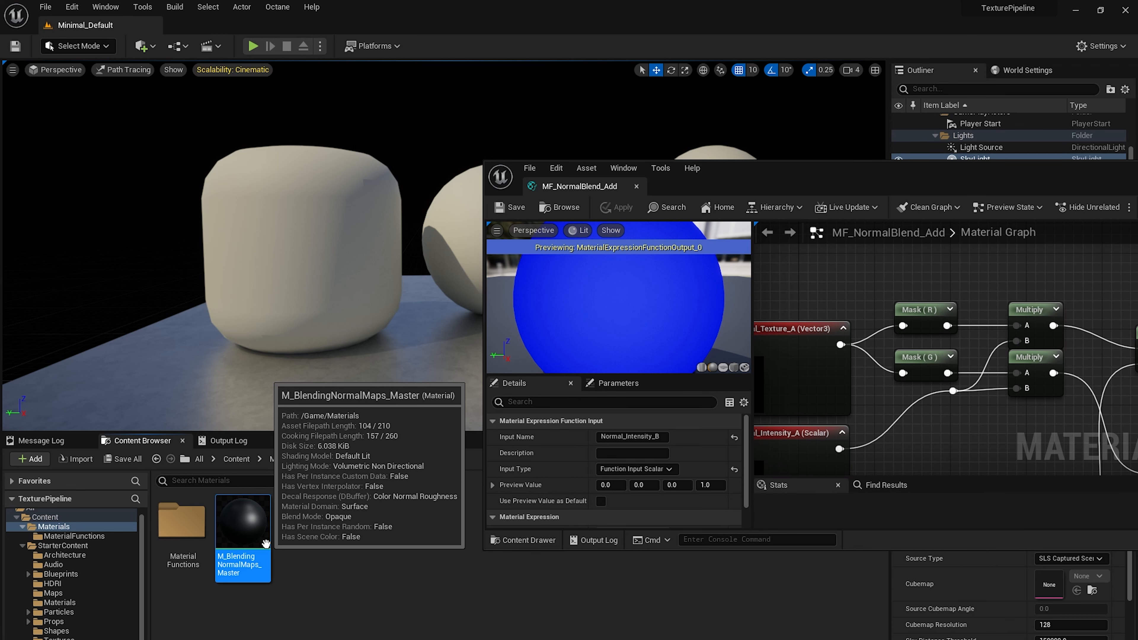
double_click(266, 544)
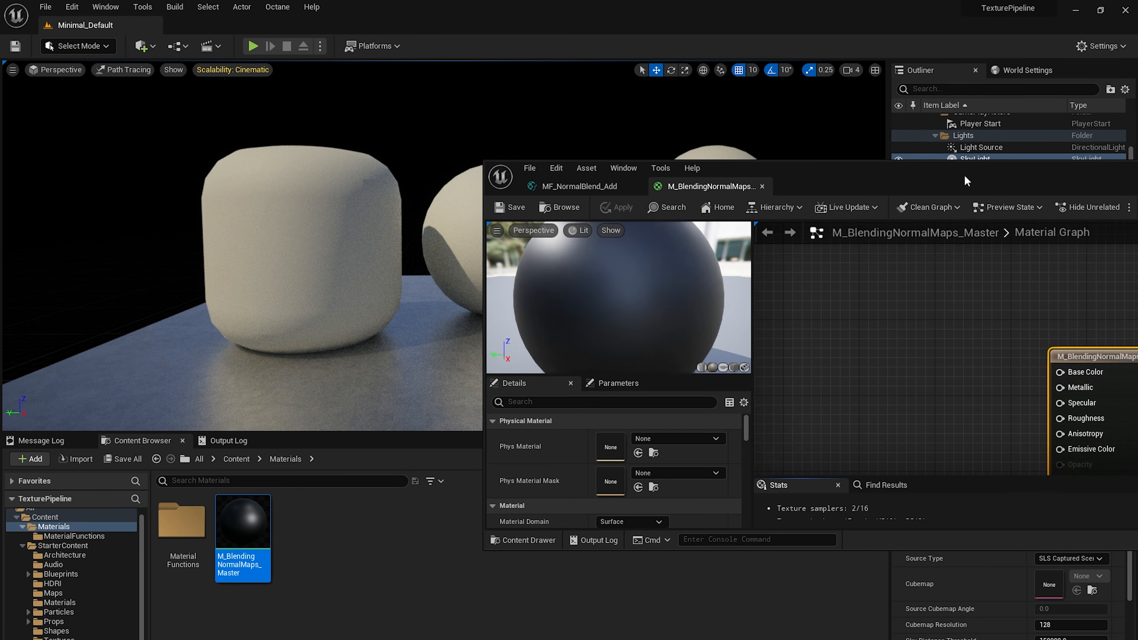
left_click_drag(967, 179, 647, 154)
double_click(647, 153)
Turn off the Texture asset filter and add MF_NormalBlend_Add from the MaterialFunctions folder to the material graph
right_click_drag(592, 215, 679, 205)
left_click_drag(812, 233, 946, 244)
right_click_drag(573, 307, 647, 299)
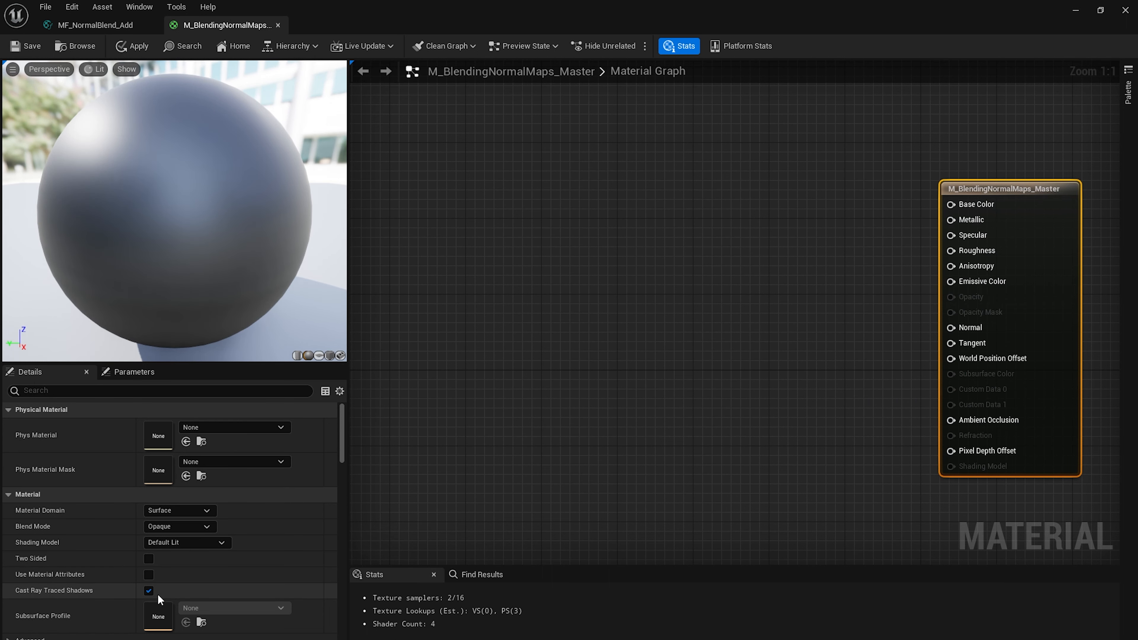
key("ctrl+space")
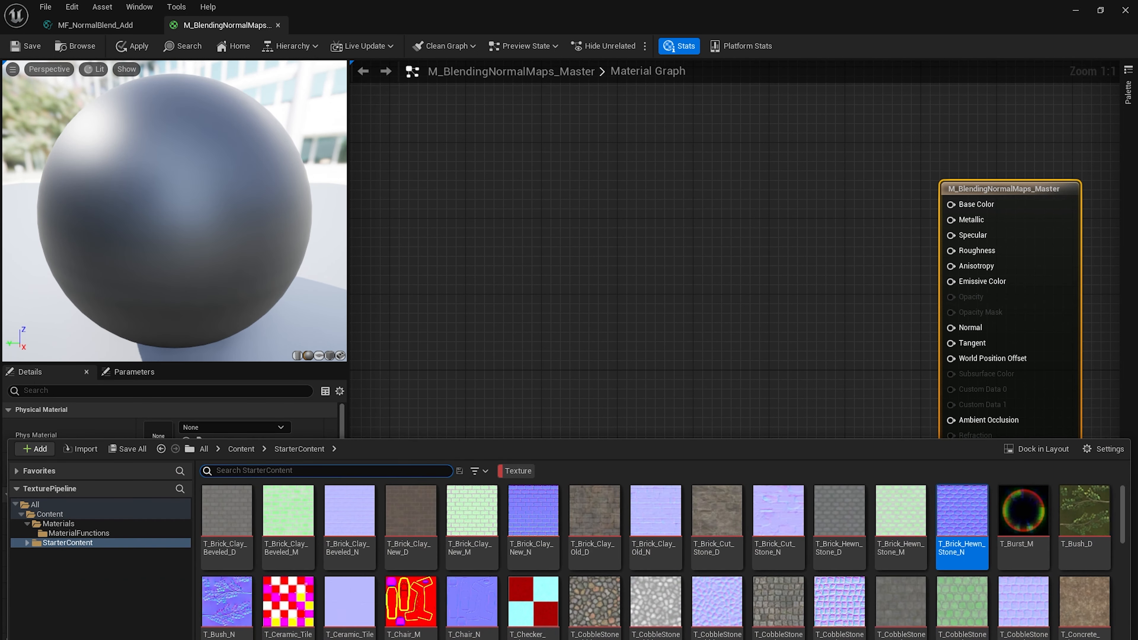
left_click(54, 533)
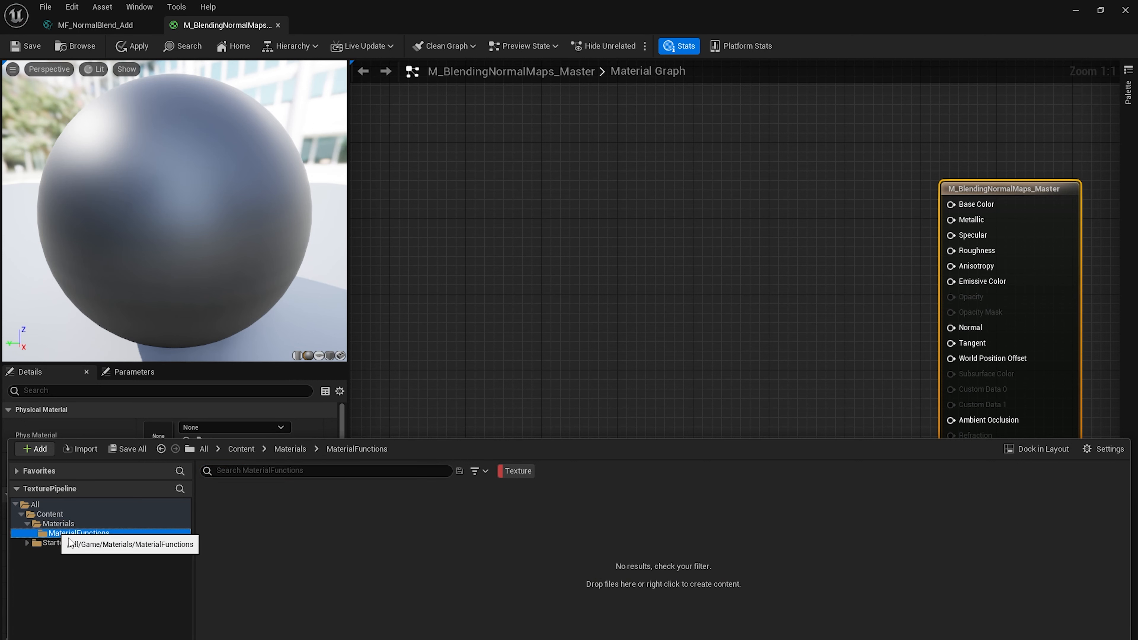
left_click(520, 471)
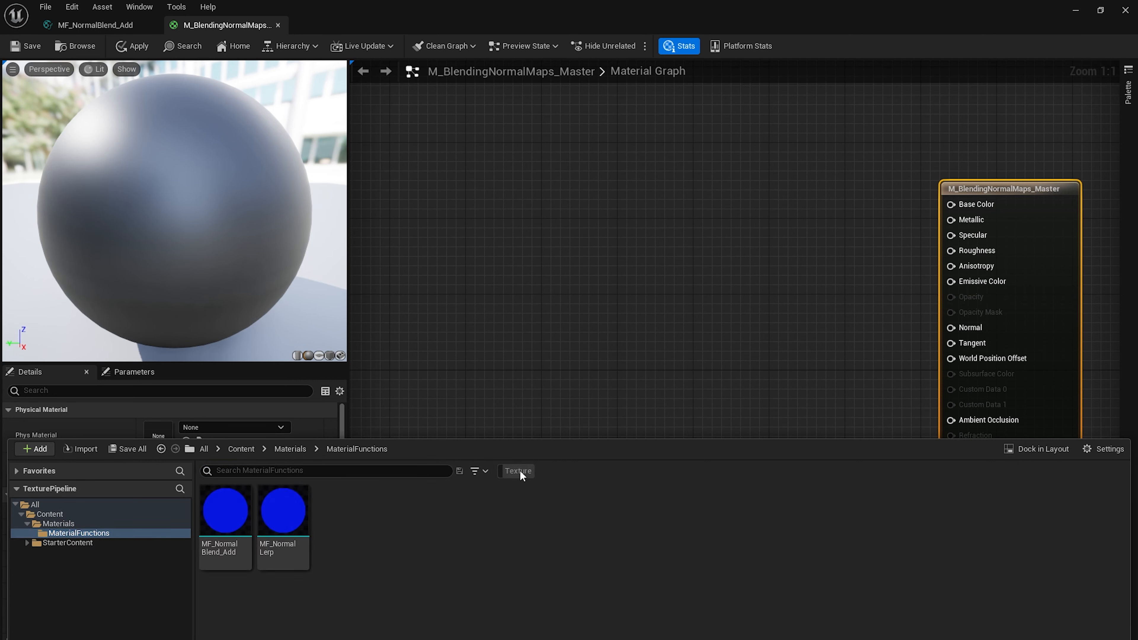
left_click_drag(226, 525, 574, 268)
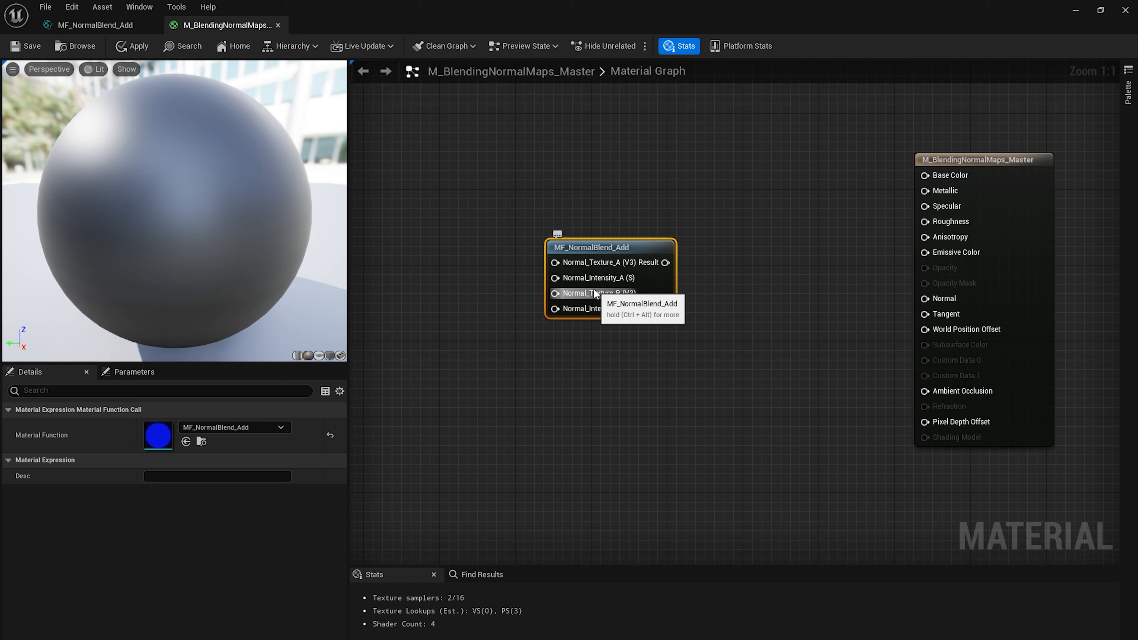
Connect the MF_NormalBlend_Add Result to the material's Normal input and move the function node closer, level with that input
left_click_drag(635, 303, 927, 299)
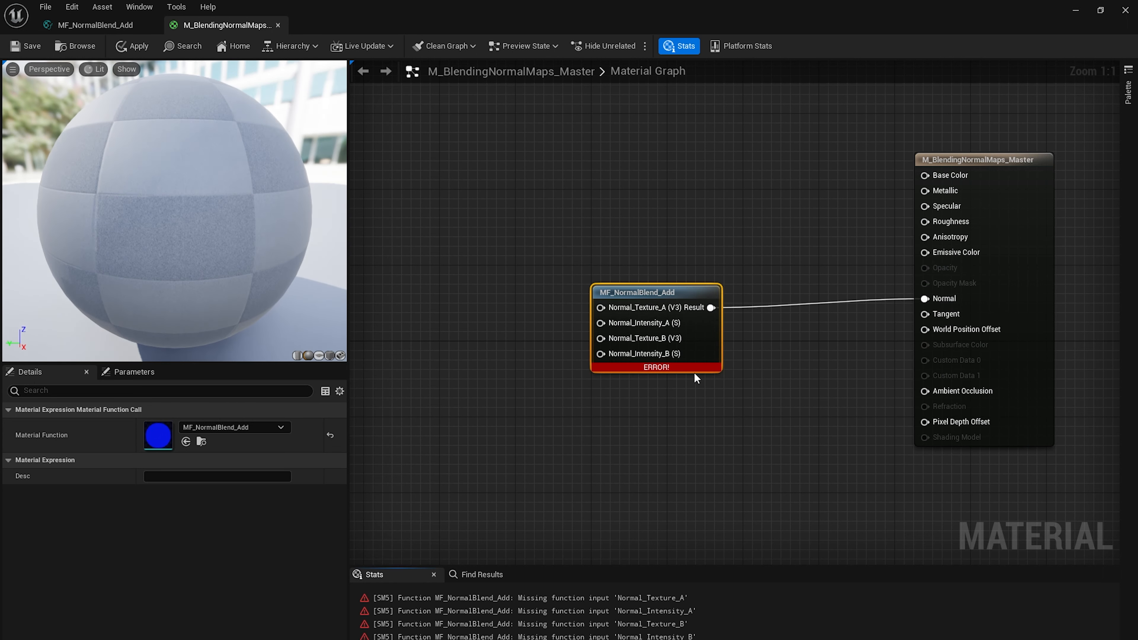
left_click_drag(712, 320, 769, 311)
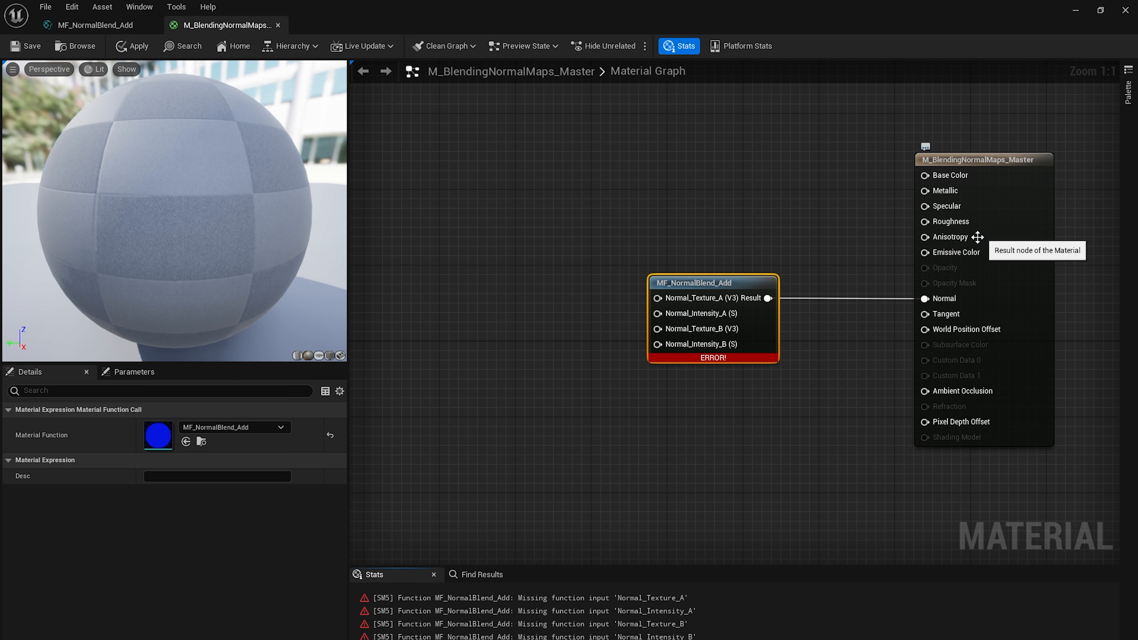
mouse_move(716, 359)
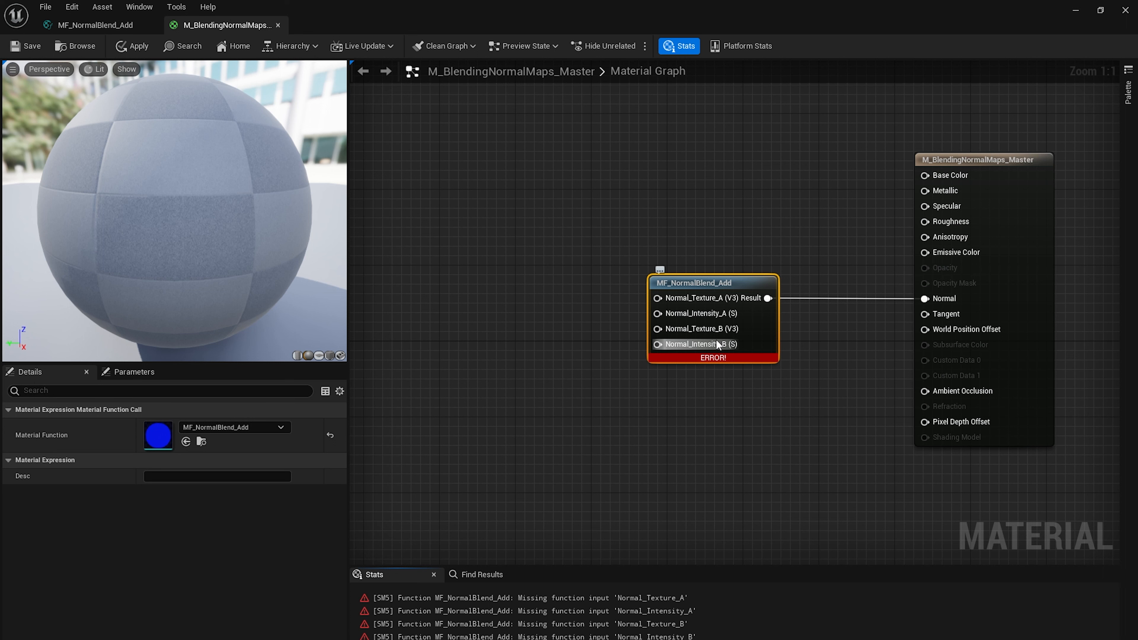
Show only textures in StarterContent and add T_Brick_Clay_New_N and T_Brick_Hewn_Stone_N to the graph as Texture Samples
key("ctrl+space")
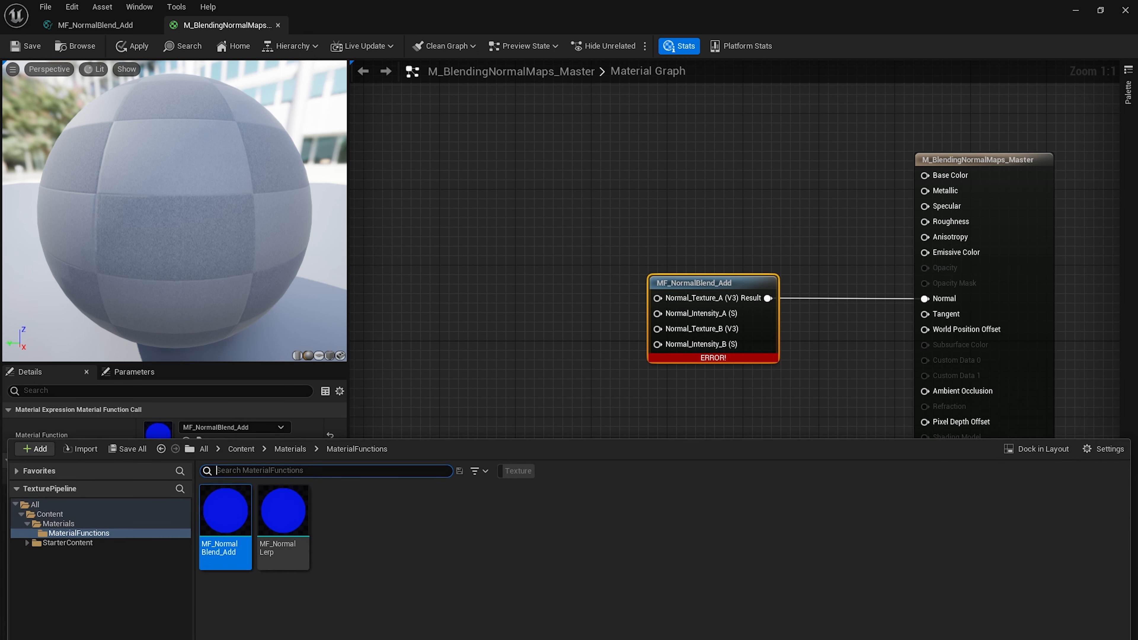
left_click(67, 542)
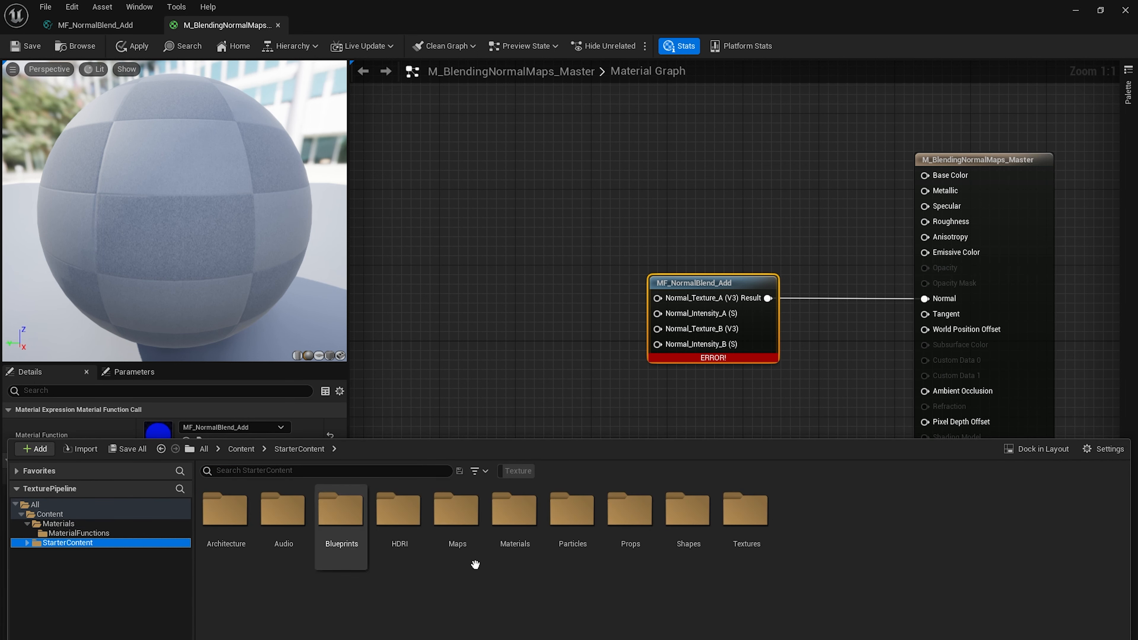
left_click(518, 471)
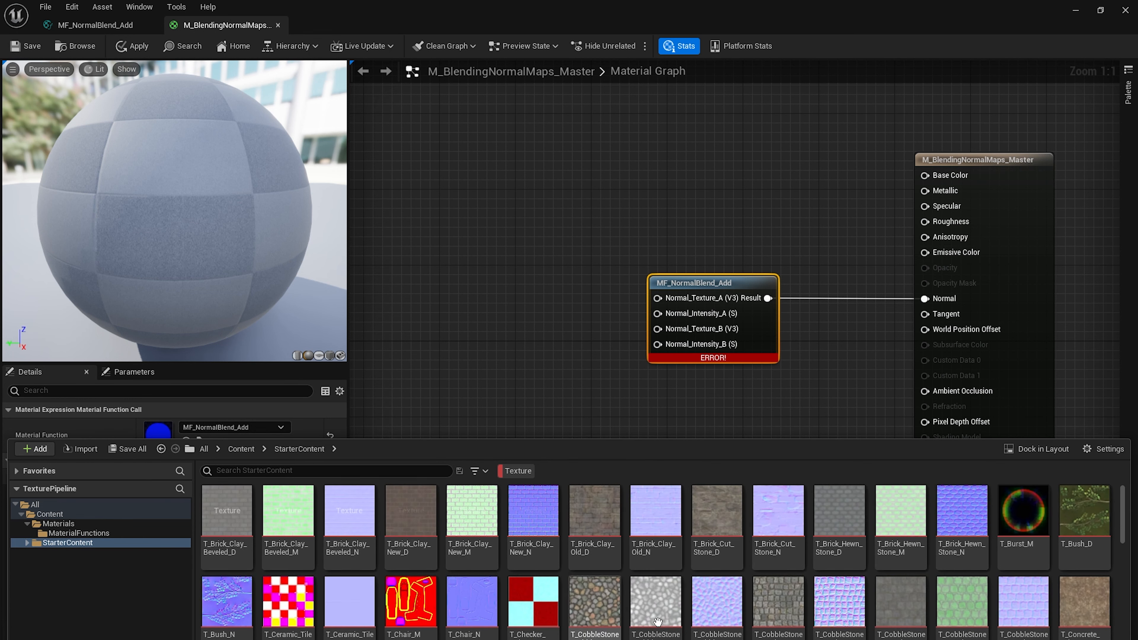
left_click_drag(541, 522, 524, 222)
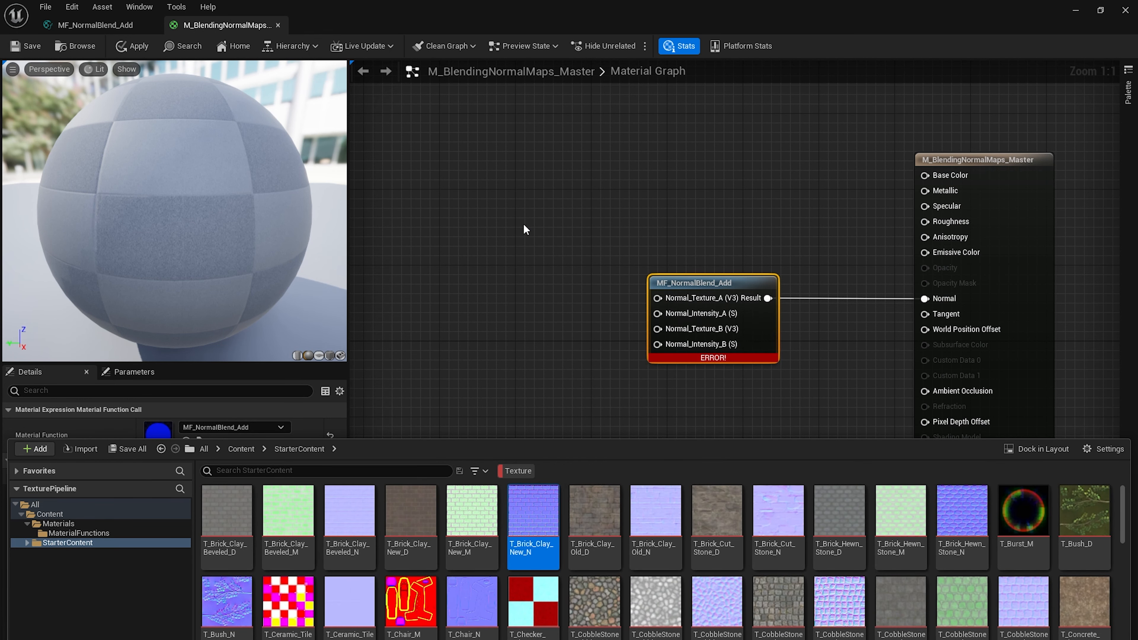
key("ctrl+space")
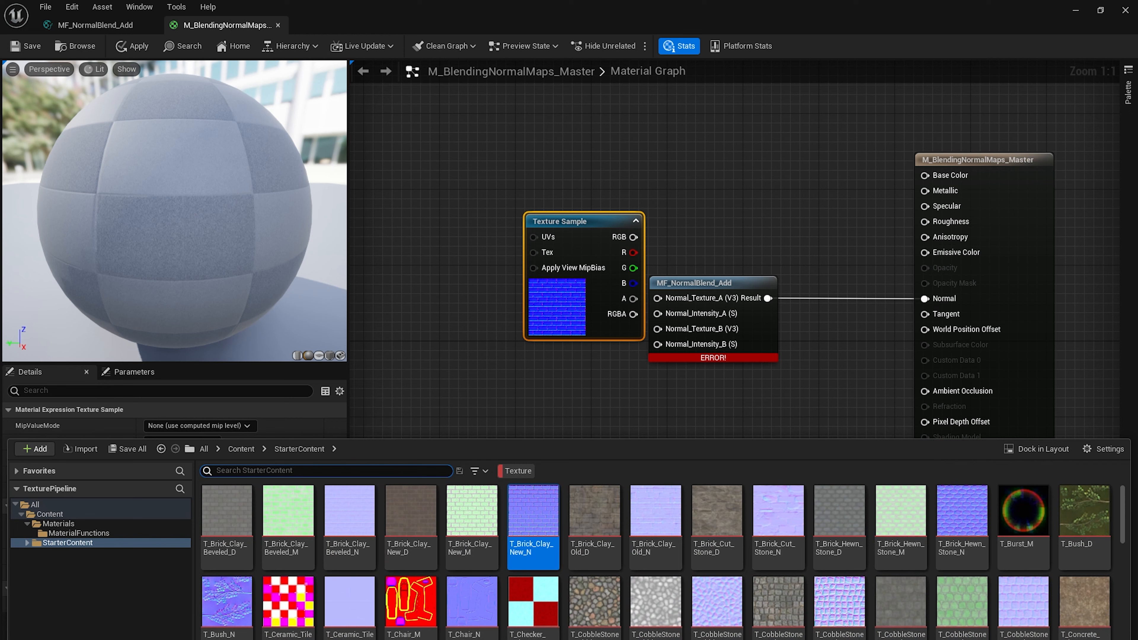
left_click_drag(962, 515, 519, 372)
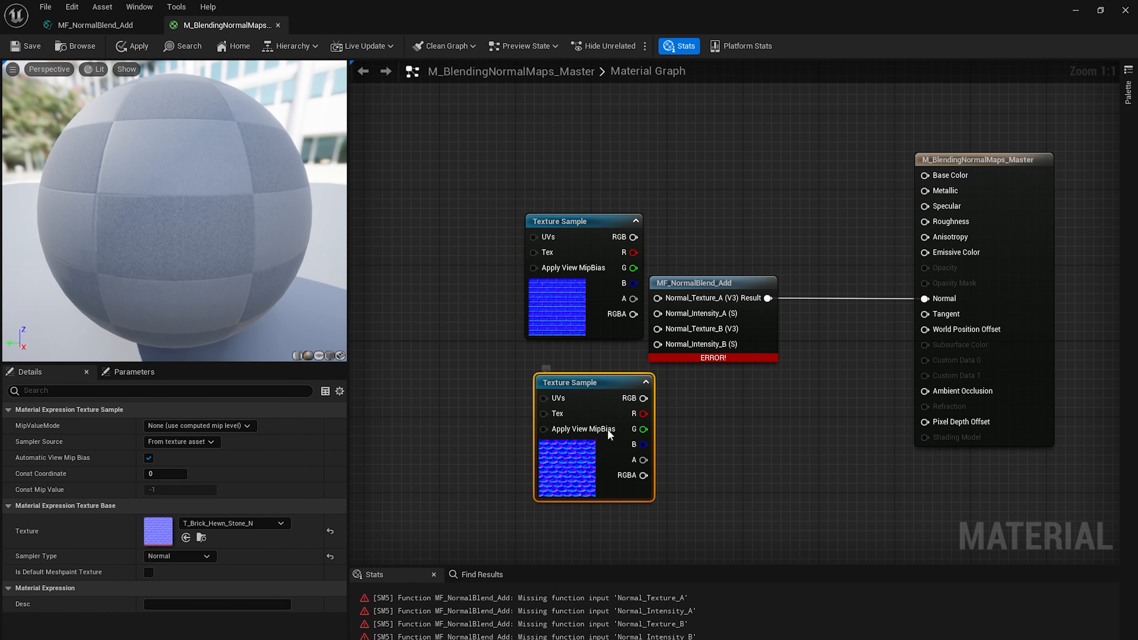
Move MF_NormalBlend_Add away from the samples and connect the brick clay RGB to Normal_Texture_A and the hewn stone RGB to Normal_Texture_B
right_click_drag(565, 475, 477, 547)
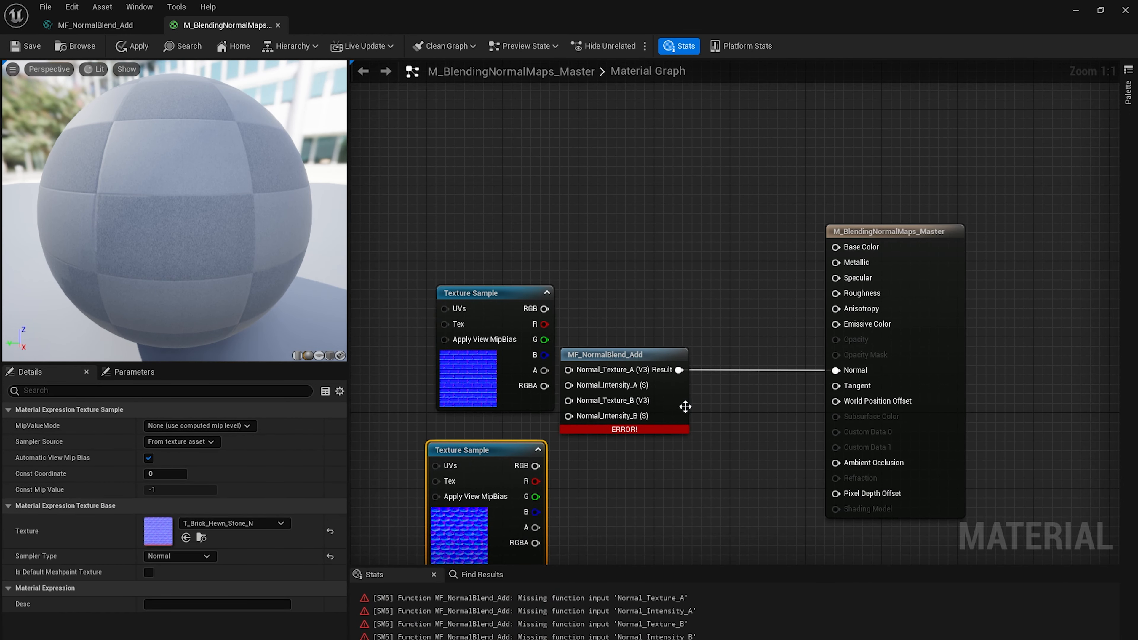
left_click(680, 401)
right_click_drag(560, 368, 629, 311)
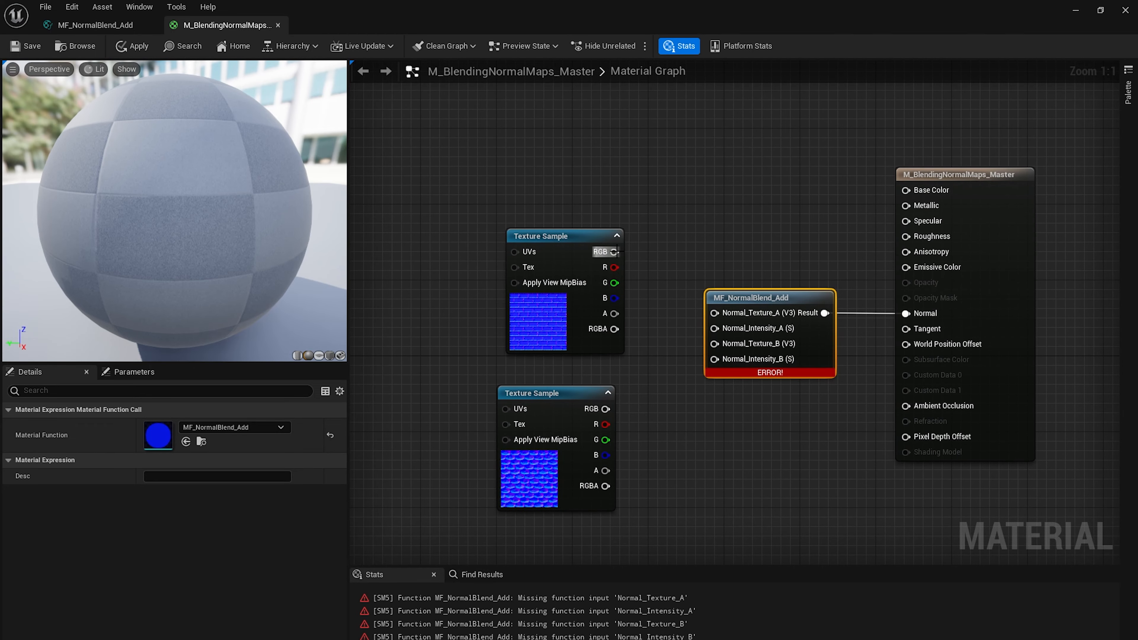
left_click_drag(617, 251, 716, 314)
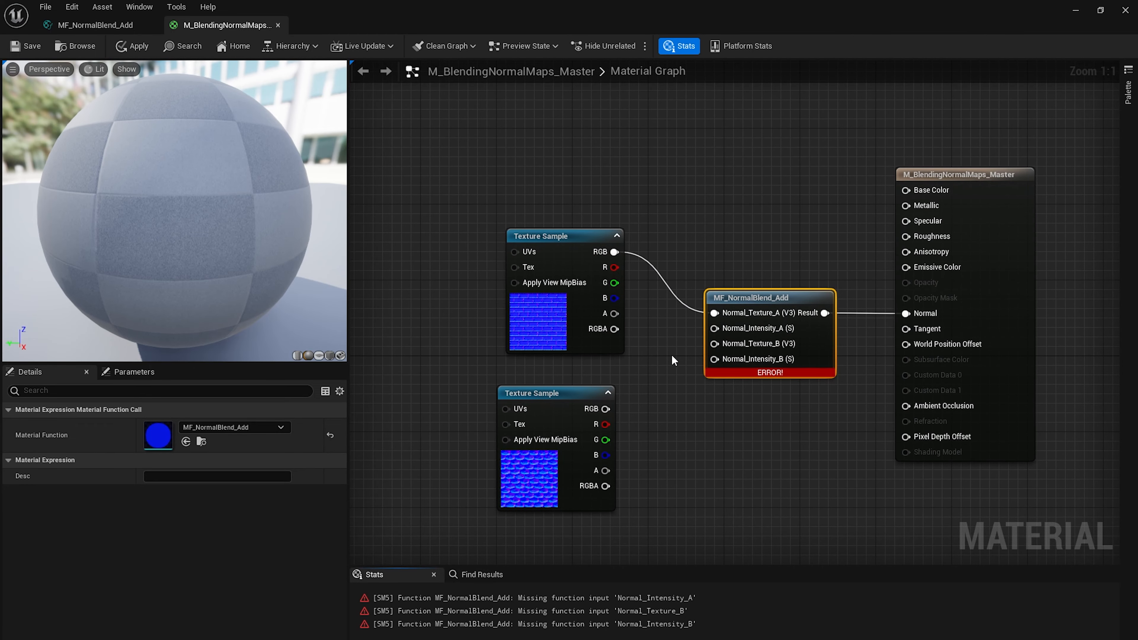
left_click_drag(606, 409, 731, 344)
Space the two Texture Sample nodes farther apart vertically to leave a gap between them
left_click(768, 471)
right_click_drag(767, 476, 793, 521)
left_click(580, 325)
left_click_drag(580, 327, 585, 272)
right_click_drag(585, 272, 591, 174)
mouse_move(573, 425)
left_mouse_down()
mouse_move(571, 453)
mouse_move(570, 431)
left_mouse_up()
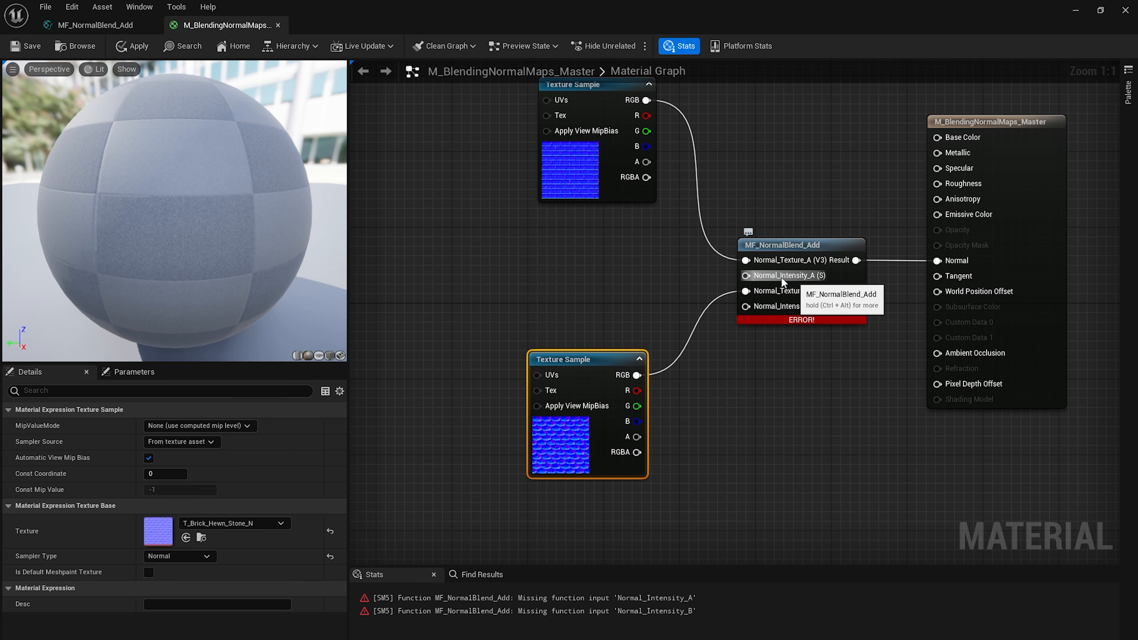
Add two Constant nodes with value 1, one between the Texture Samples and one below the hewn stone sample
left_click(588, 256)
key("Tab")
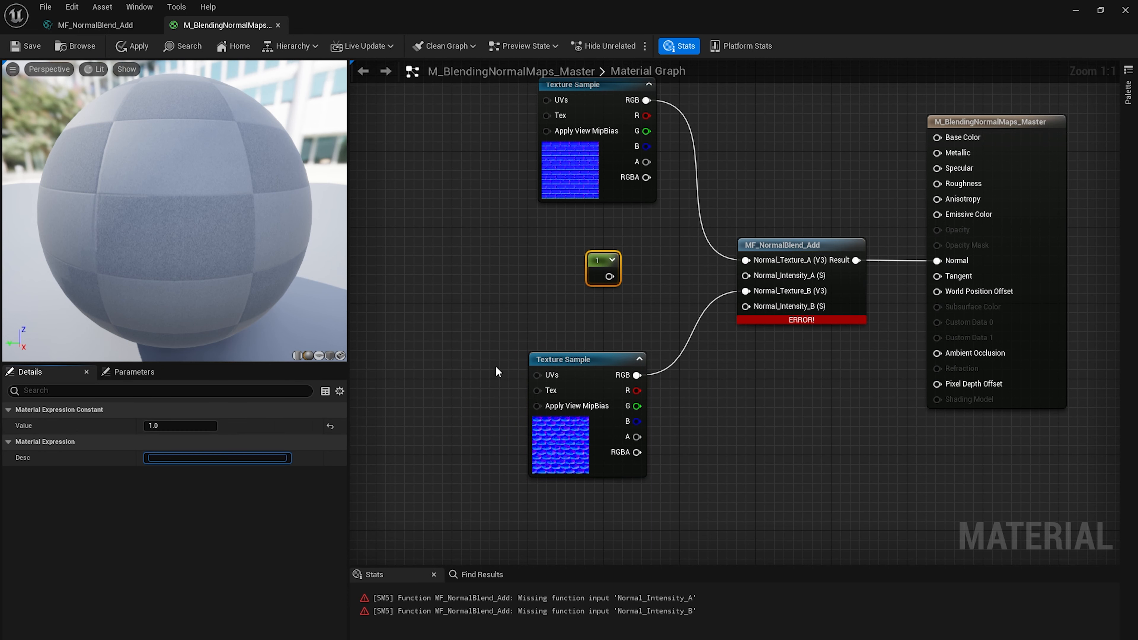
right_click_drag(661, 459, 624, 401)
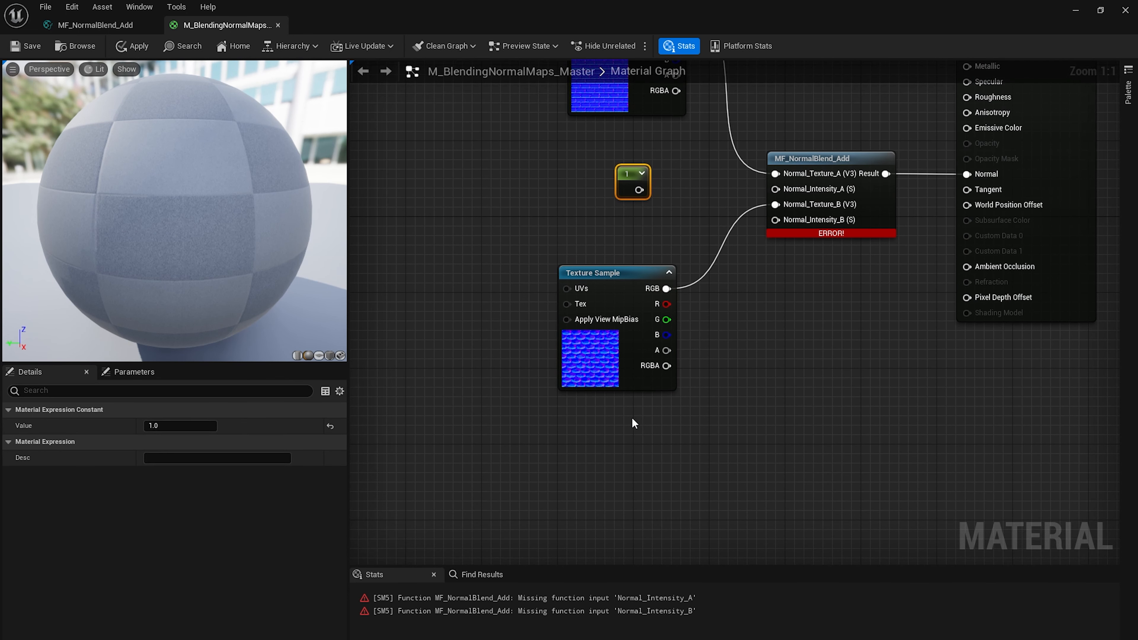
left_click(623, 414)
left_click(179, 425)
type("1")
key("Tab")
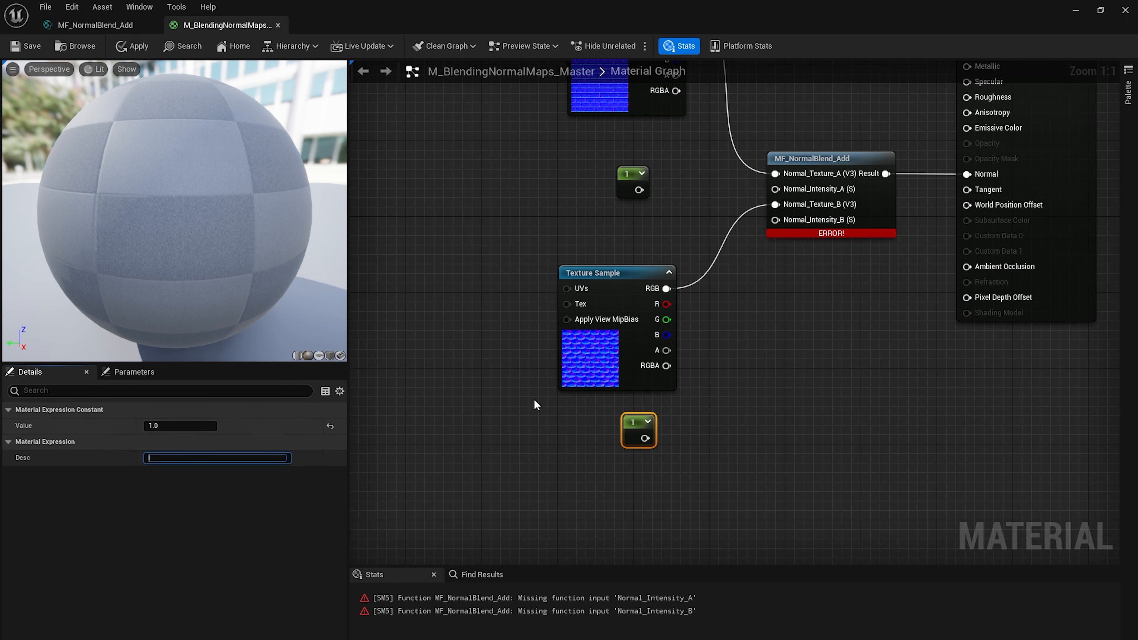
Connect the upper constant to Normal_Intensity_A and the lower constant to Normal_Intensity_B
right_click_drag(675, 318, 576, 402)
left_click_drag(541, 275, 688, 275)
right_click_drag(627, 438, 624, 385)
left_click_drag(542, 472, 689, 250)
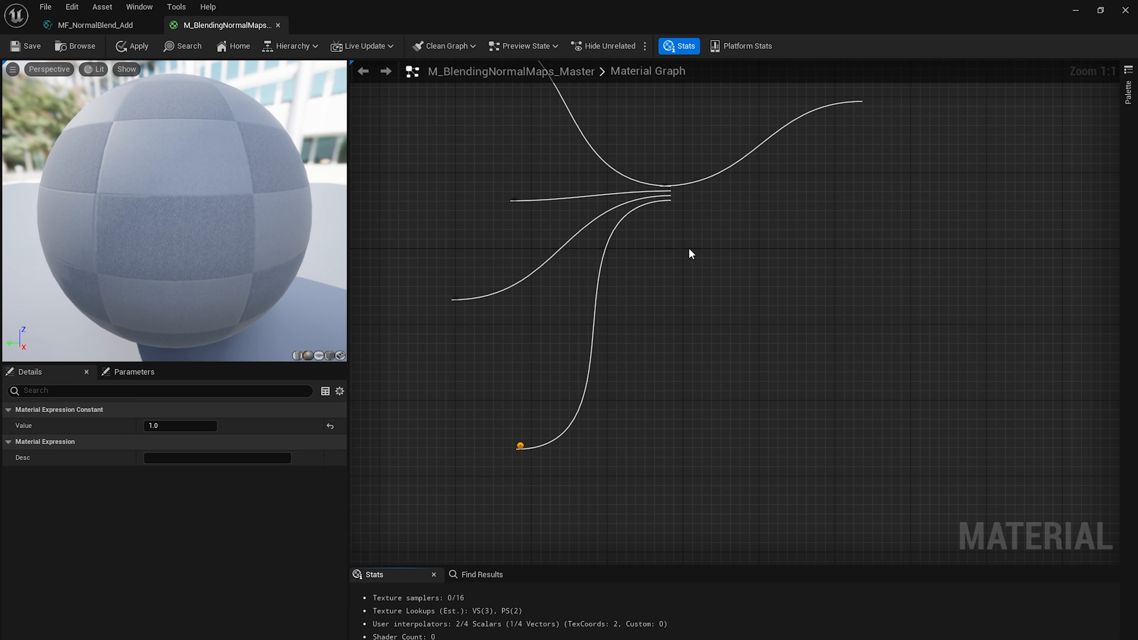
right_click_drag(691, 347, 763, 344)
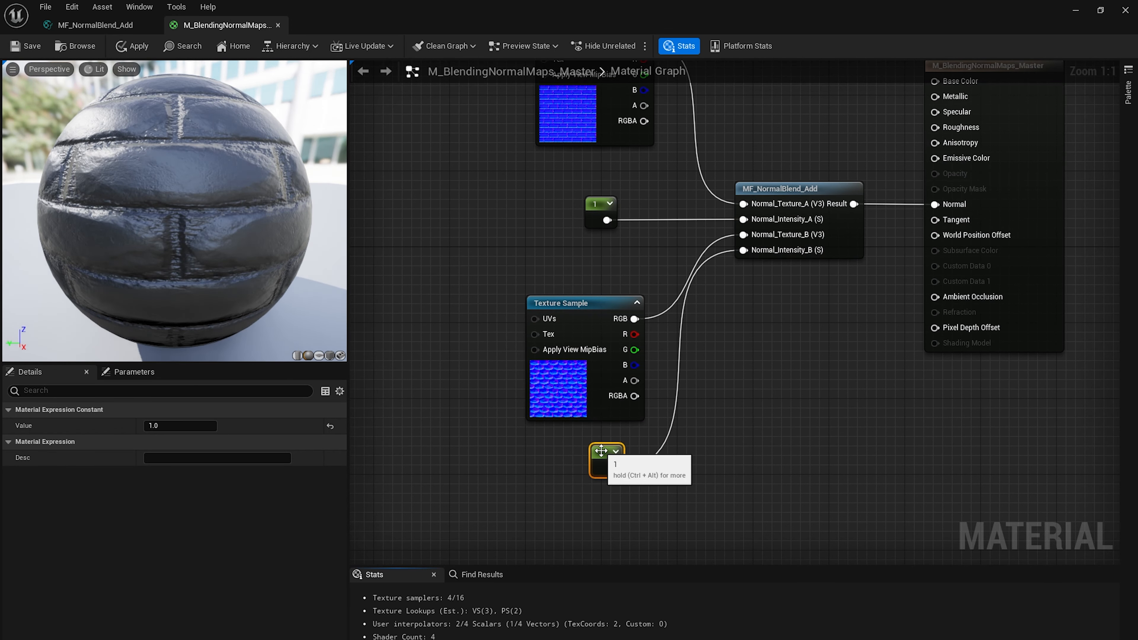
Line up the two Constant nodes vertically, moving the lower one up close beneath the hewn stone Texture Sample
left_click_drag(621, 454, 641, 437)
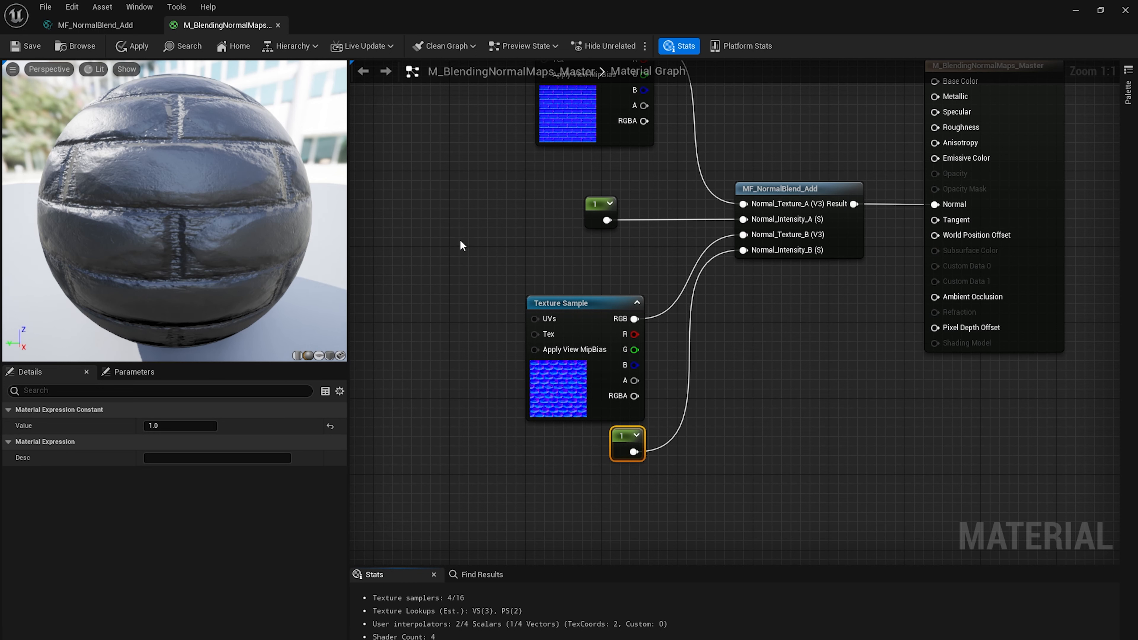
left_click_drag(599, 207, 629, 222)
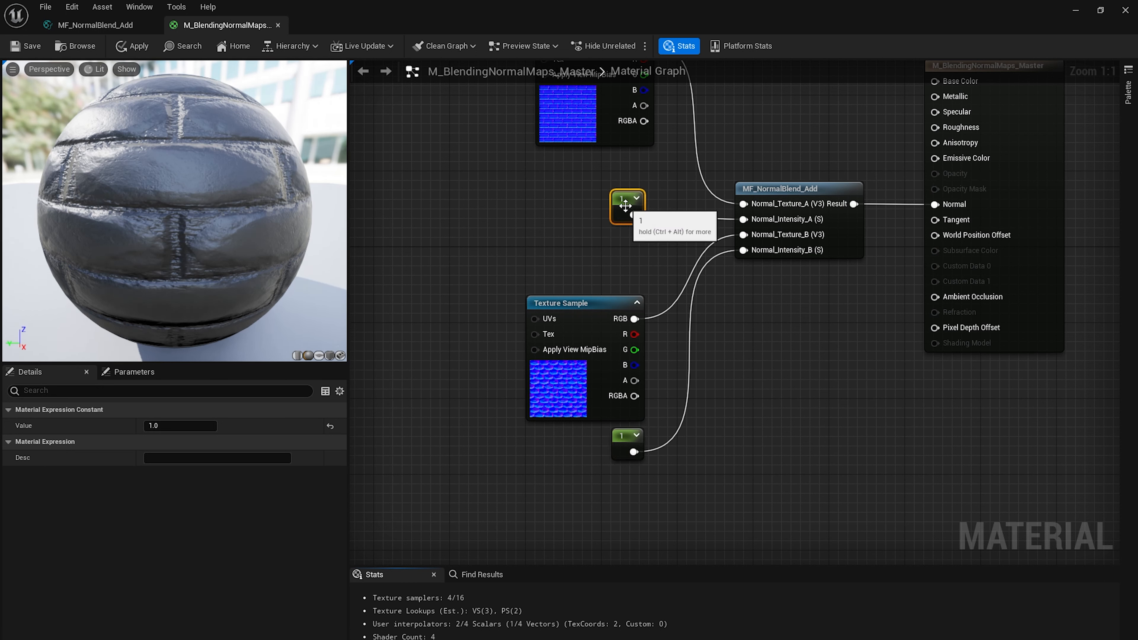
right_click_drag(686, 360, 719, 378)
left_click(726, 398)
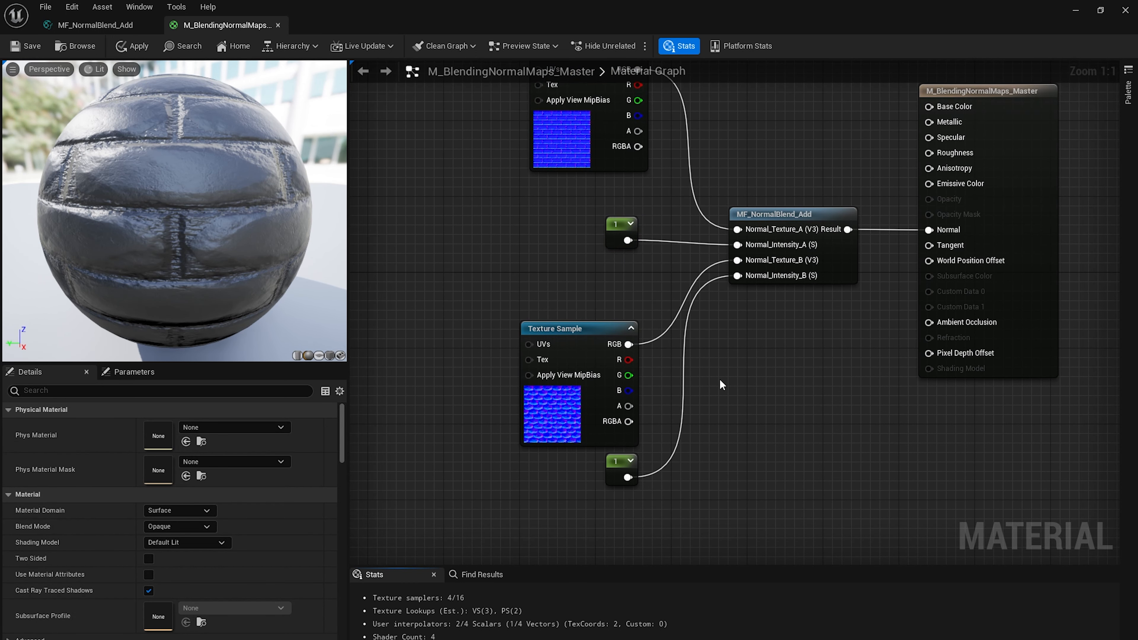
right_click_drag(578, 281, 592, 323)
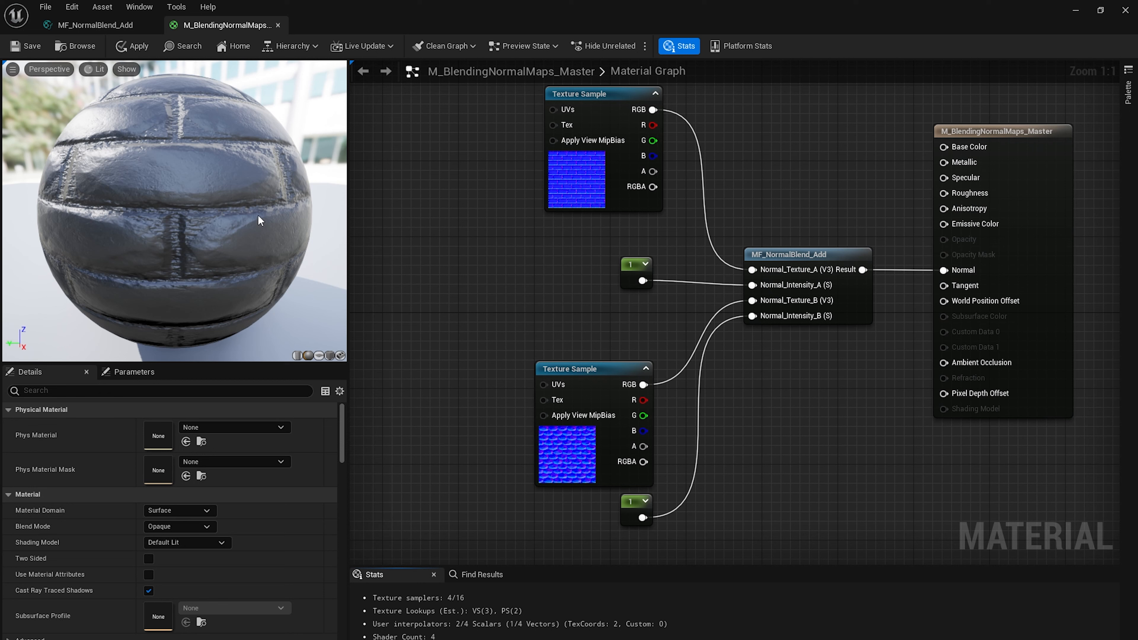
Inspect the blended material on the preview sphere, and preview the T_Brick_Clay_New_N Texture Sample on its own
left_click_drag(260, 219, 213, 221)
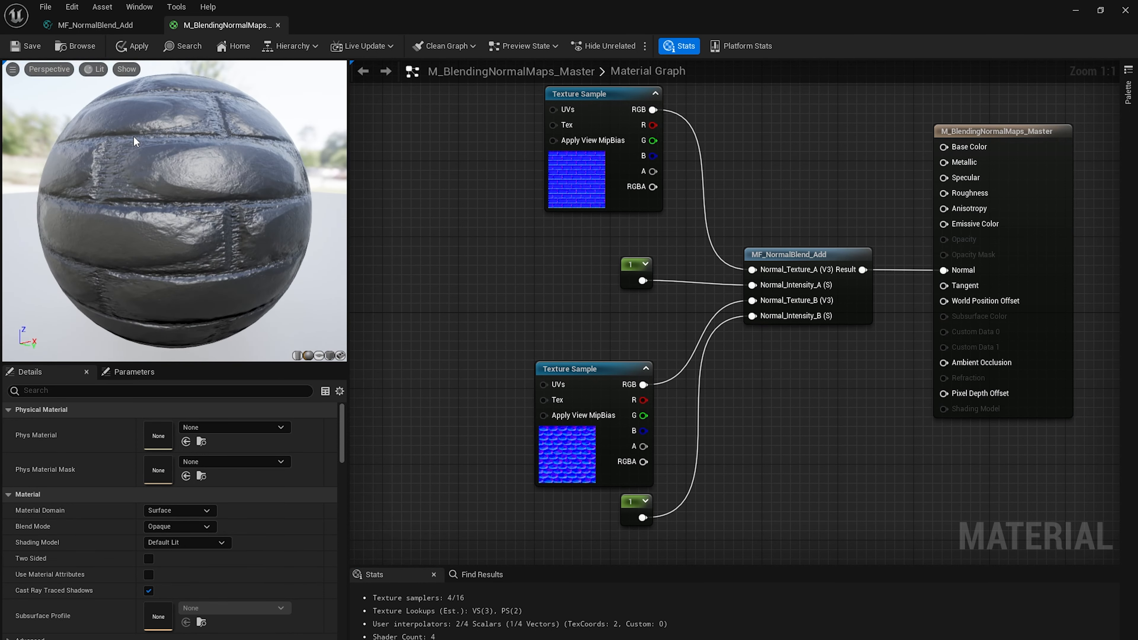
left_click_drag(135, 141, 213, 157)
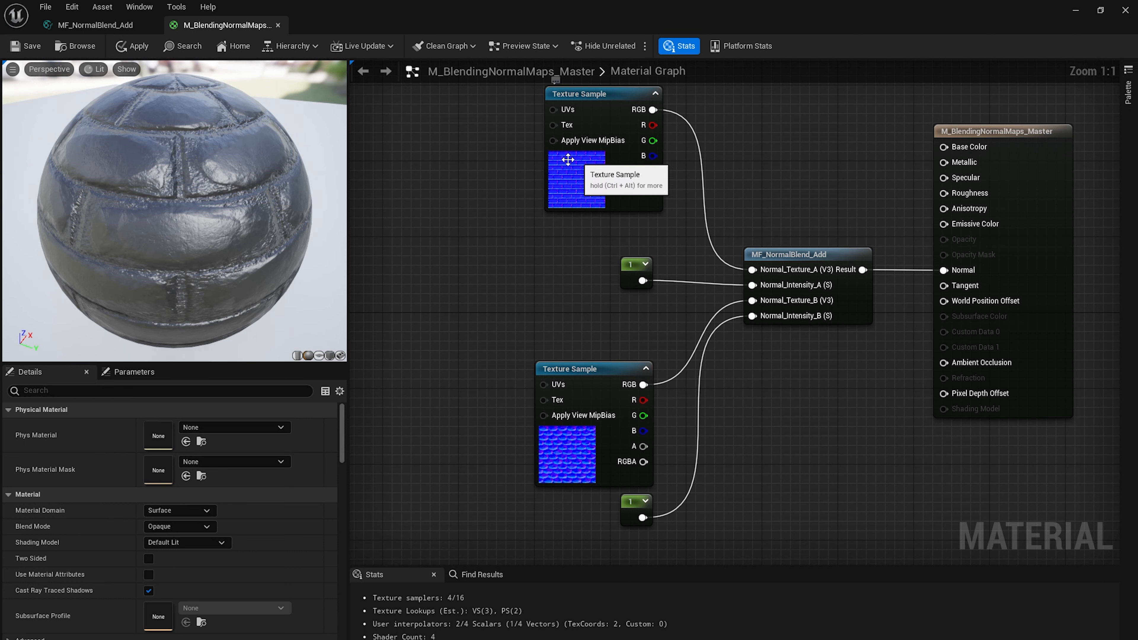
right_click(575, 188)
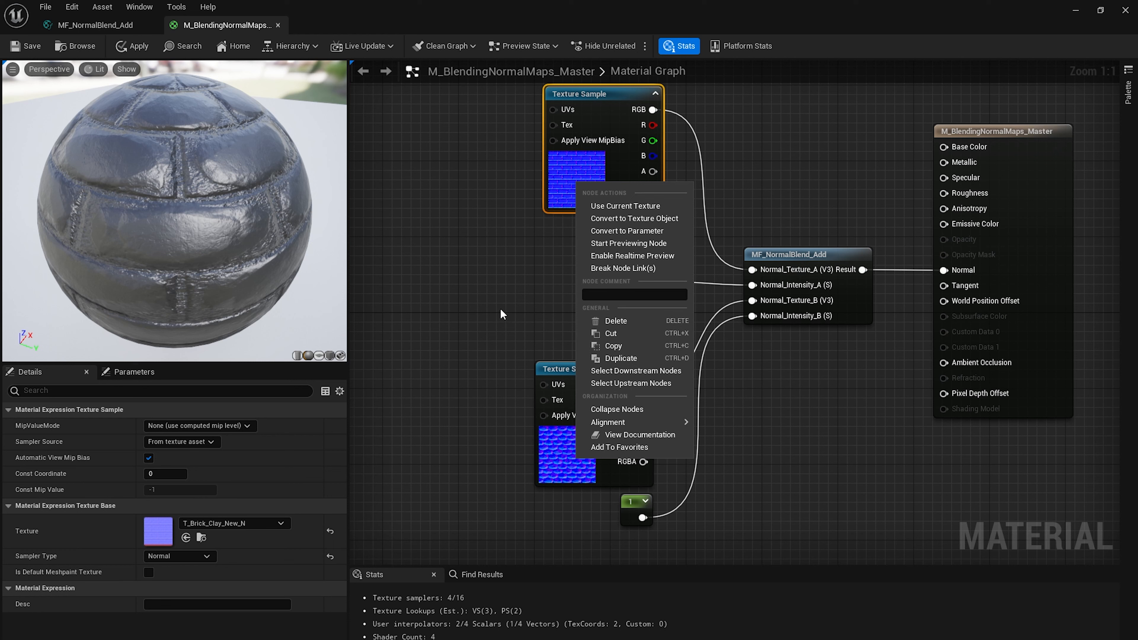
left_click(632, 243)
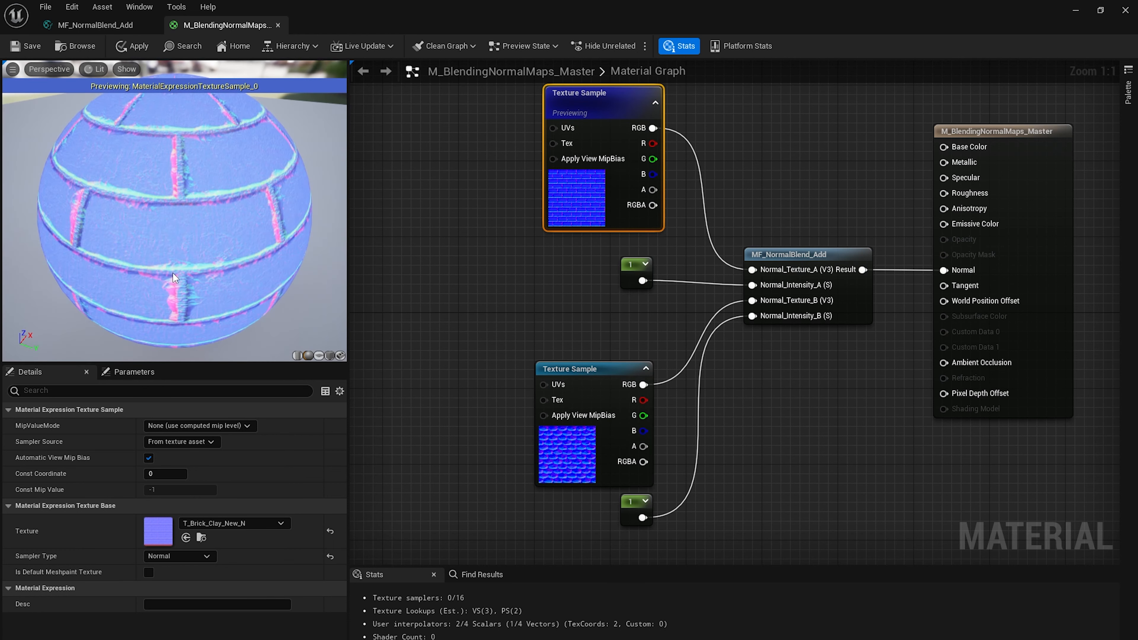
left_click_drag(180, 311, 215, 332)
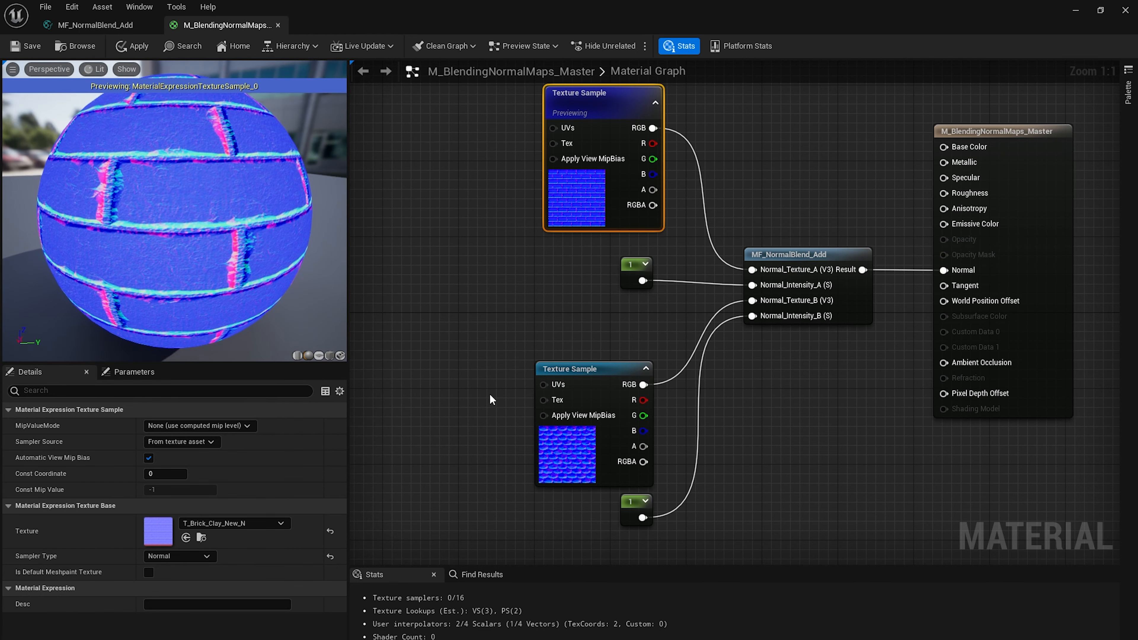
Preview the T_Brick_Hewn_Stone_N Texture Sample on the sphere, and stop the node preview after examining it
right_click(545, 431)
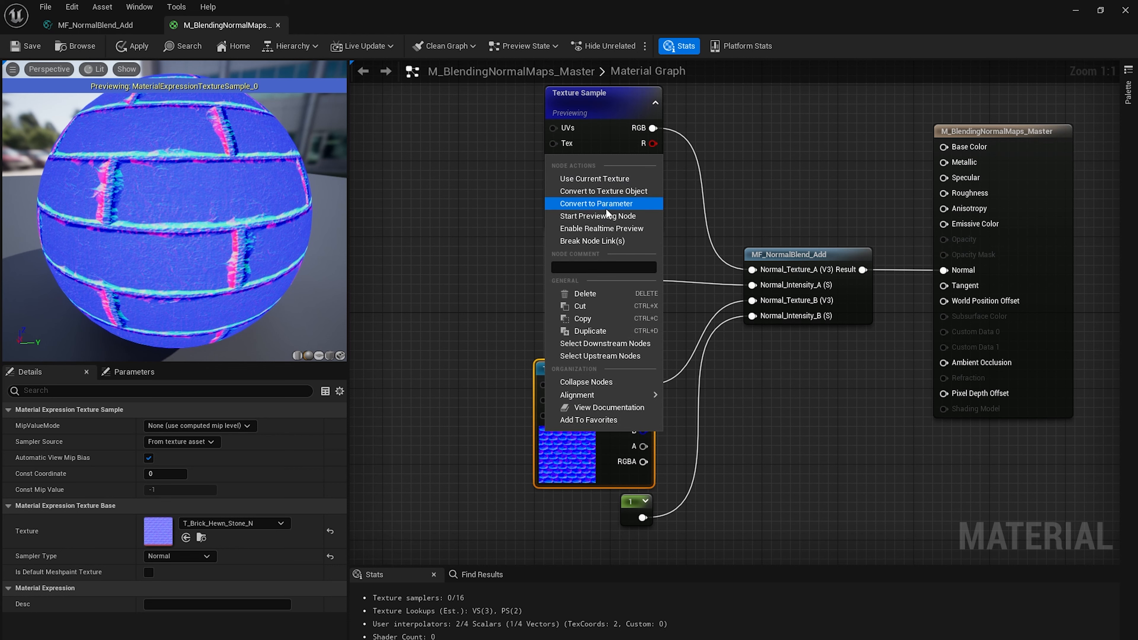
left_click(601, 215)
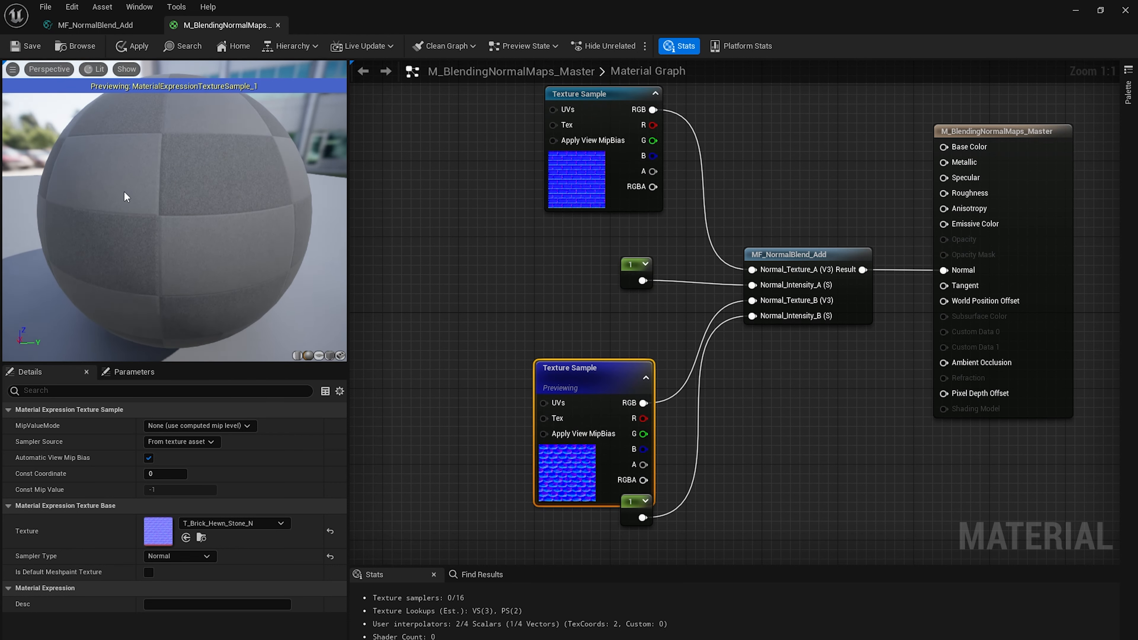
left_click_drag(206, 190, 340, 211)
right_click(577, 474)
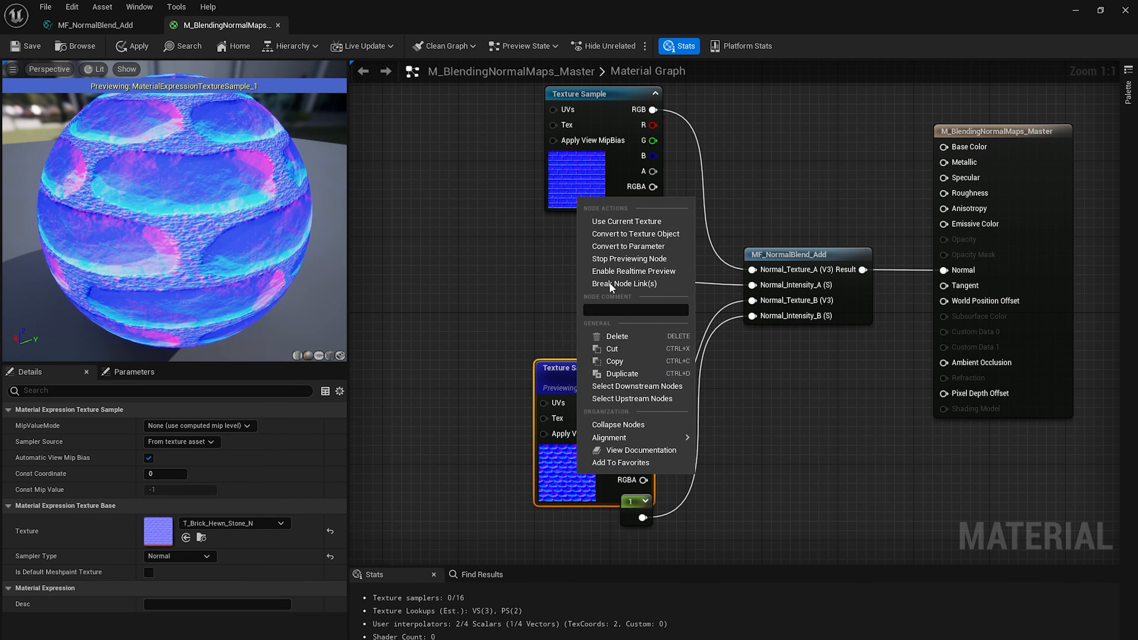
left_click(606, 259)
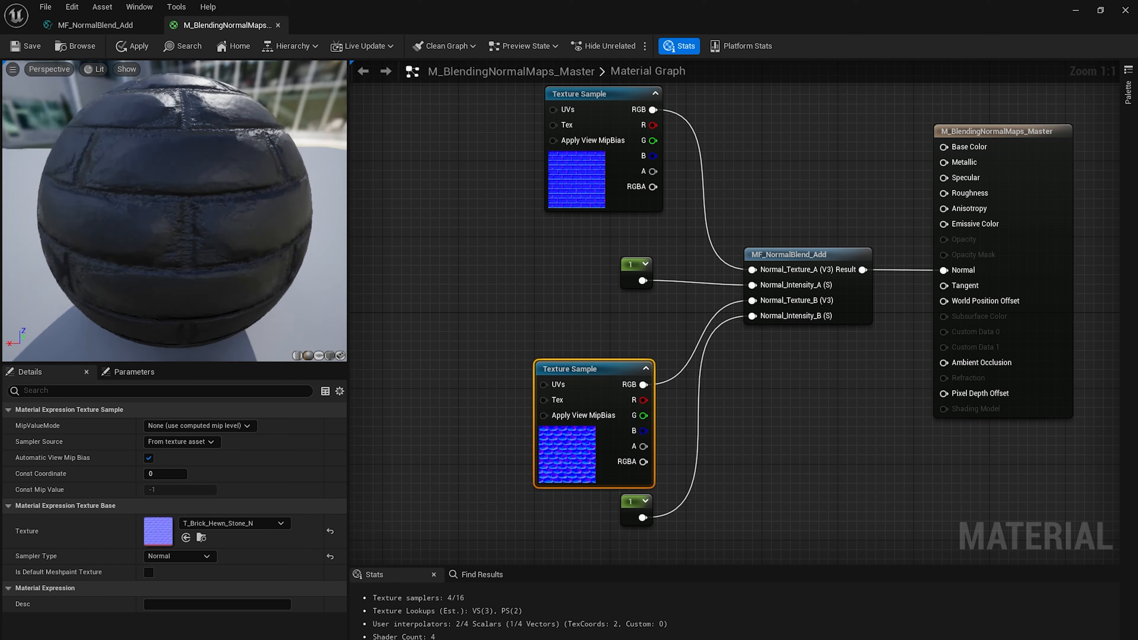
Examine the blended normals on the preview sphere from several angles against the node graph
left_click_drag(135, 167, 166, 155)
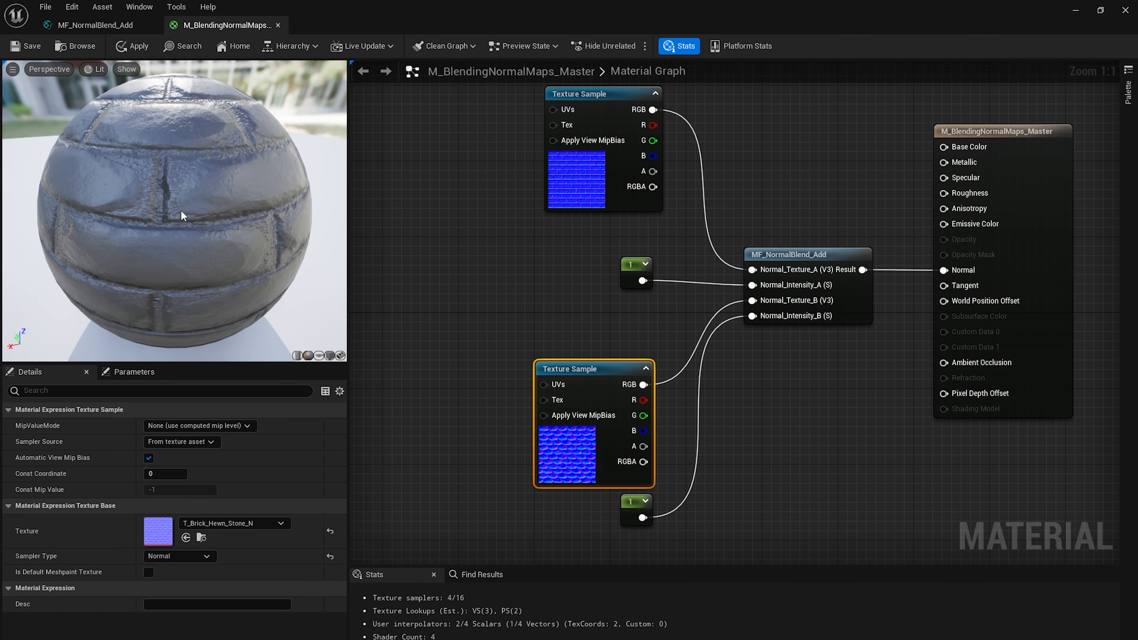
right_click_drag(687, 359, 761, 424)
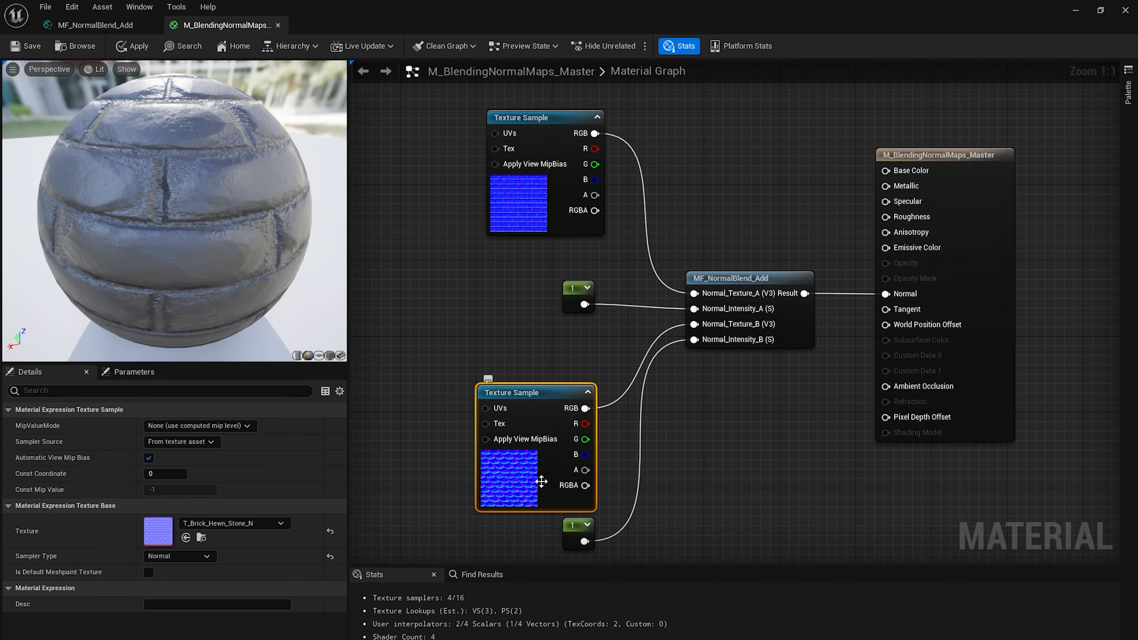
right_click_drag(673, 453, 688, 415)
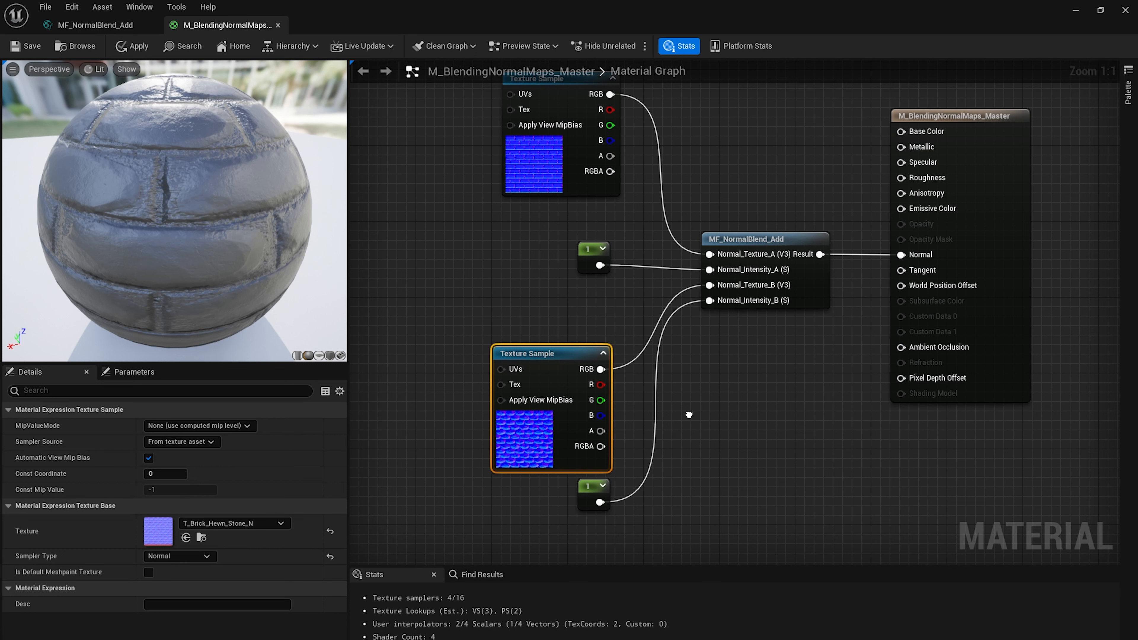
right_click_drag(688, 415, 687, 402)
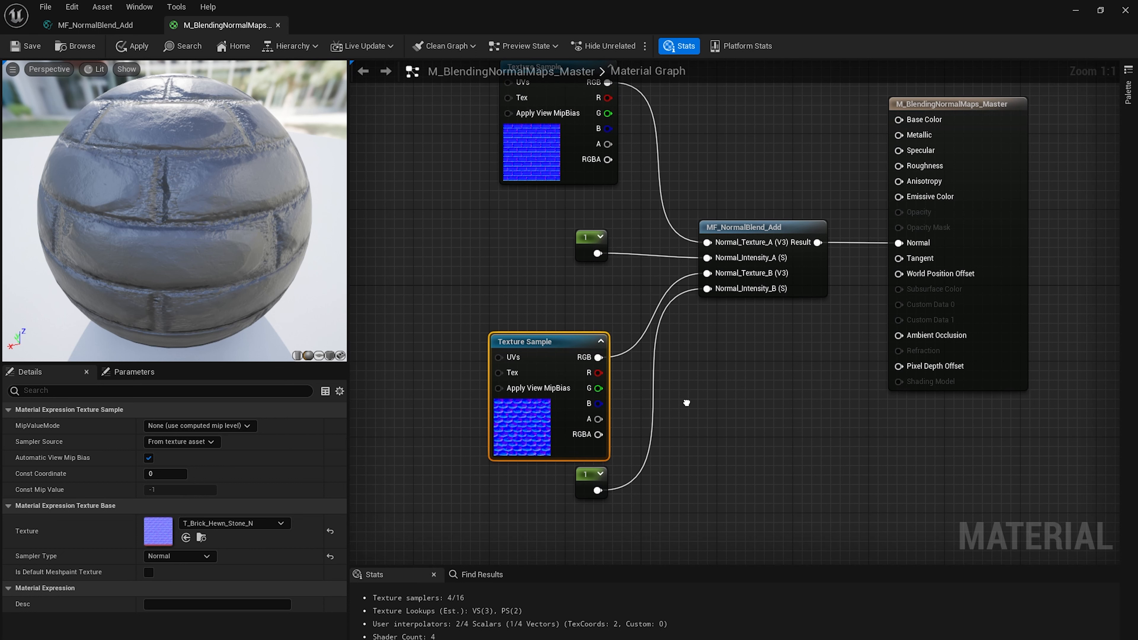
right_click_drag(686, 402, 735, 433)
left_click_drag(226, 188, 224, 160)
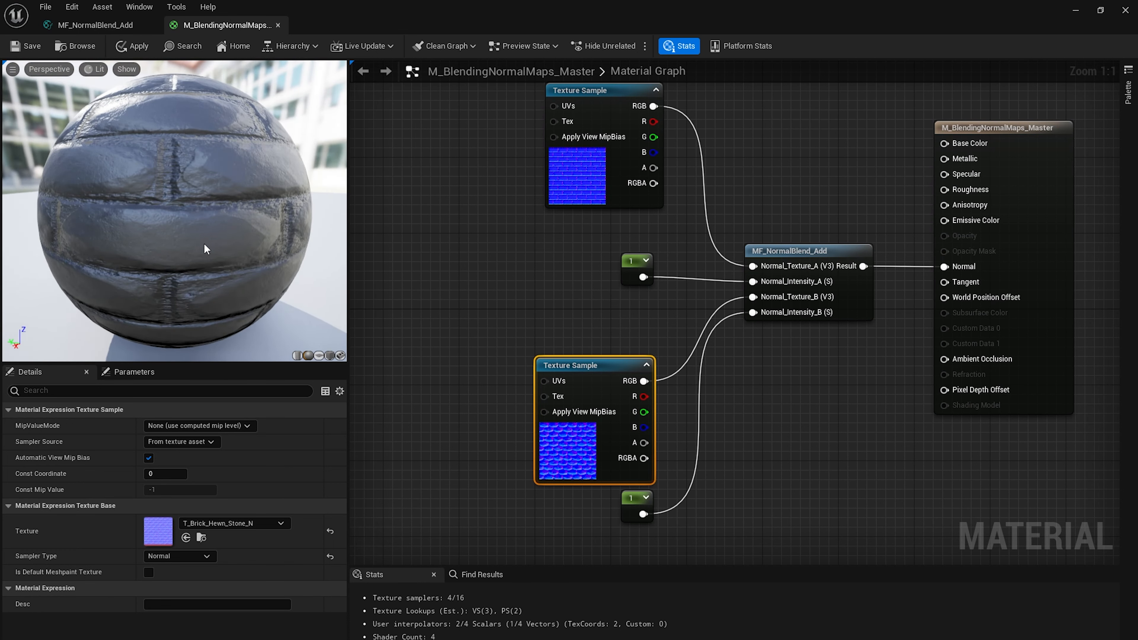
Add a TextureCoordinate node and line it up beside the brick clay Texture Sample
right_click_drag(554, 312, 695, 418)
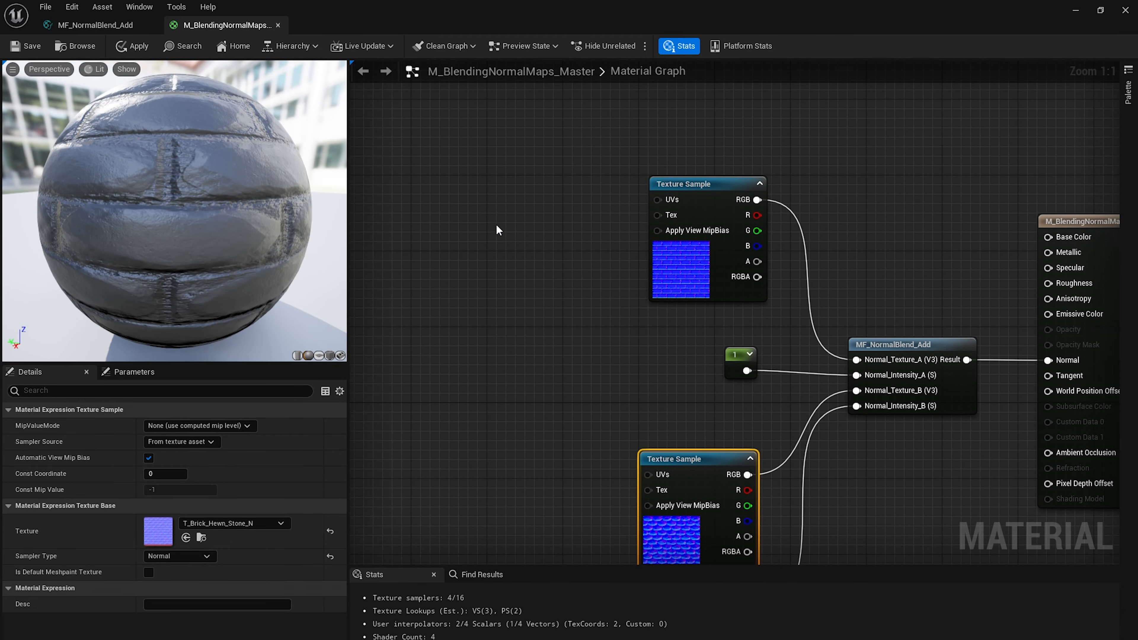
right_click(487, 213)
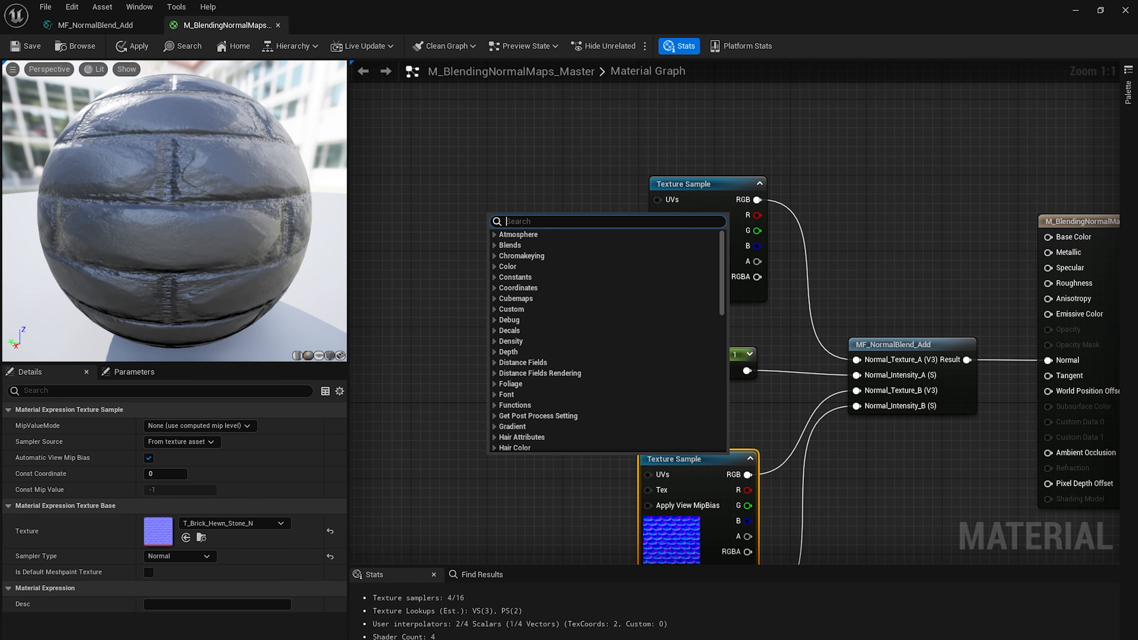
type("text")
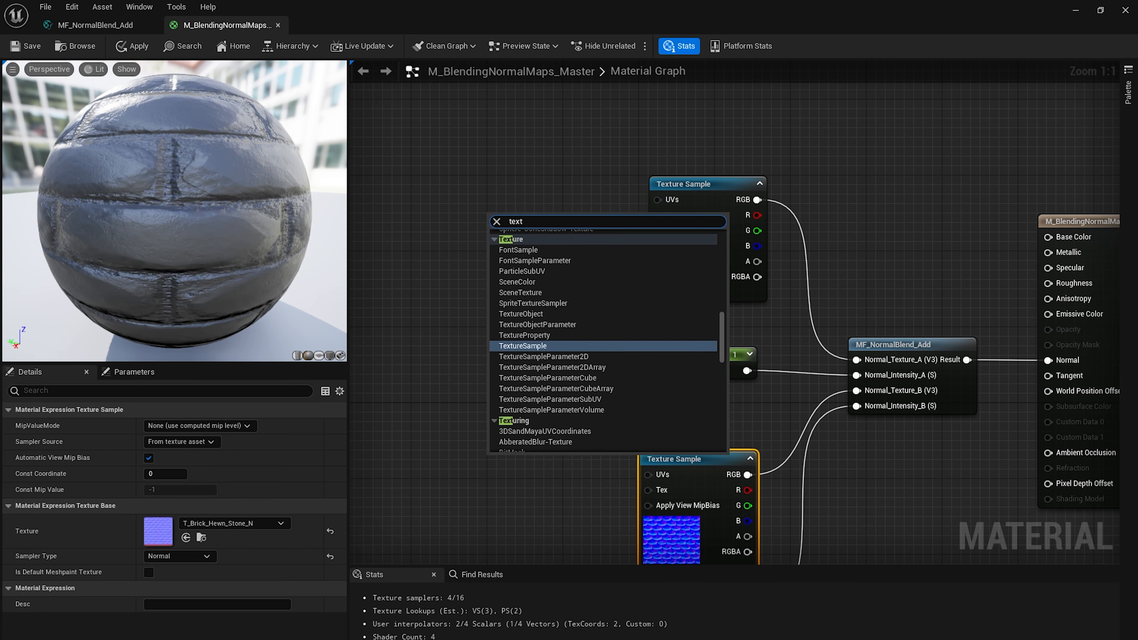
type("ure coo")
key("Return")
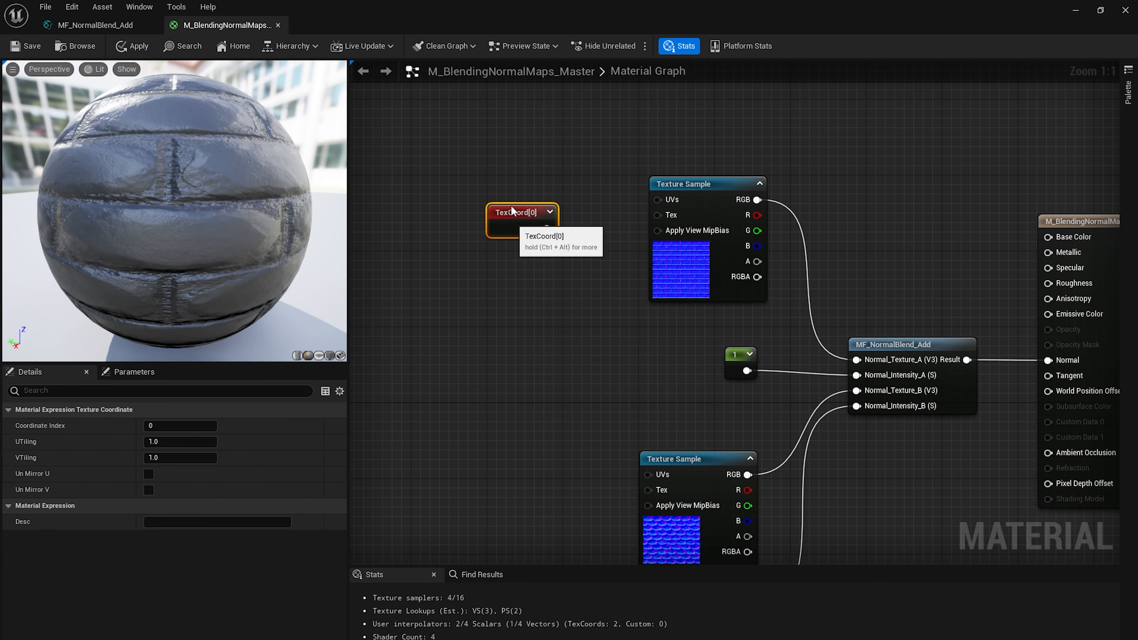
left_click_drag(551, 242, 552, 205)
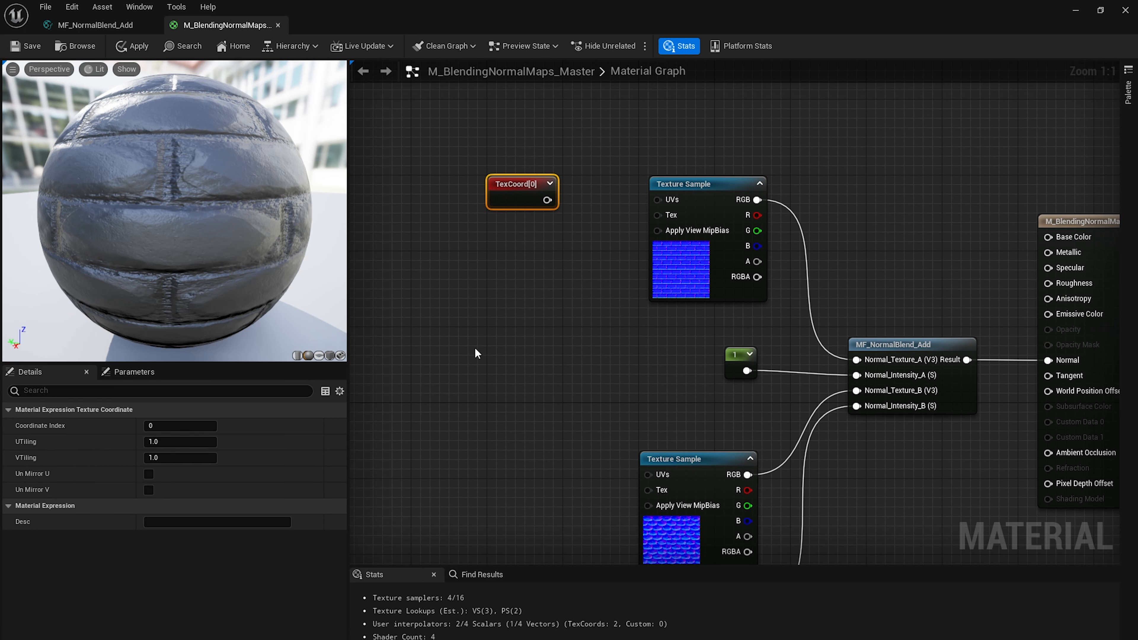
right_click_drag(475, 349, 489, 449)
key("2")
left_click(542, 207)
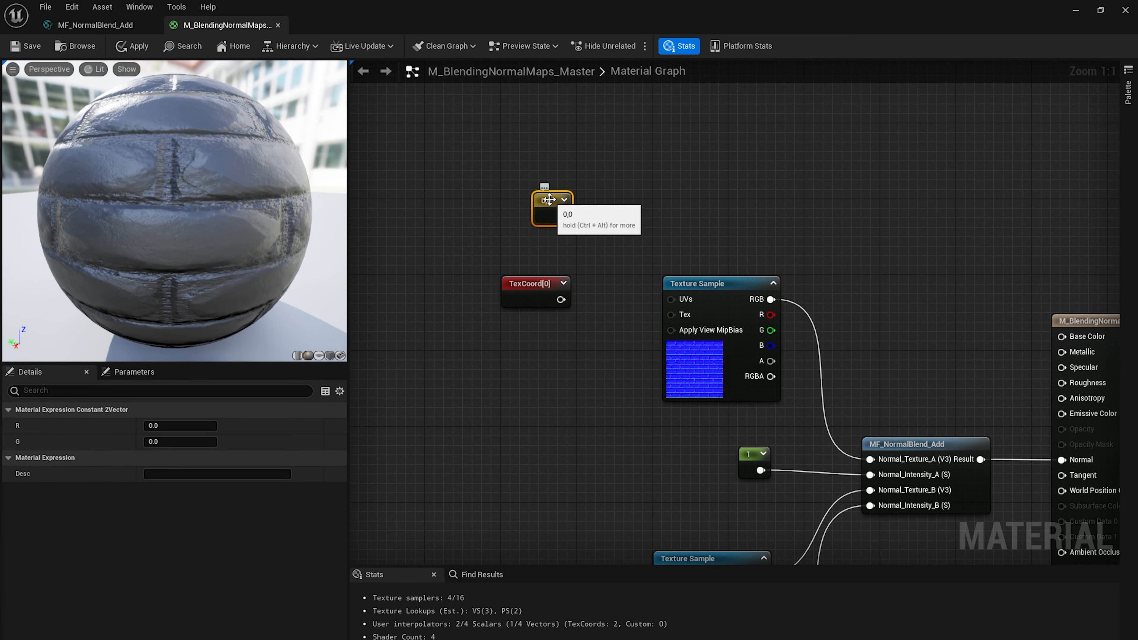
left_click_drag(542, 206, 539, 246)
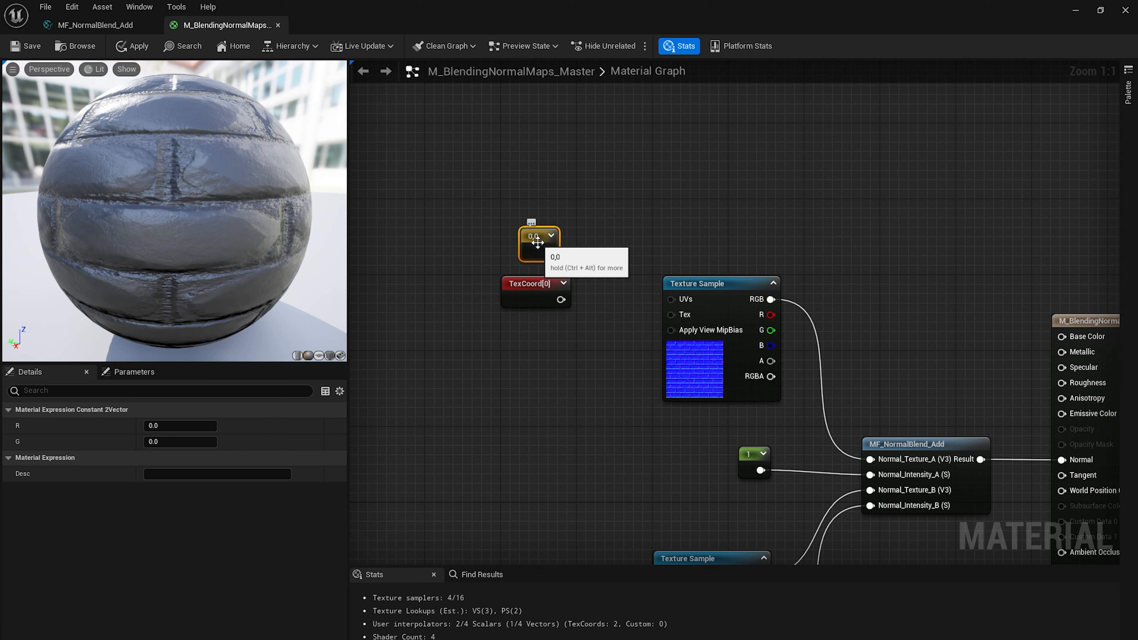
left_click_drag(534, 238, 533, 229)
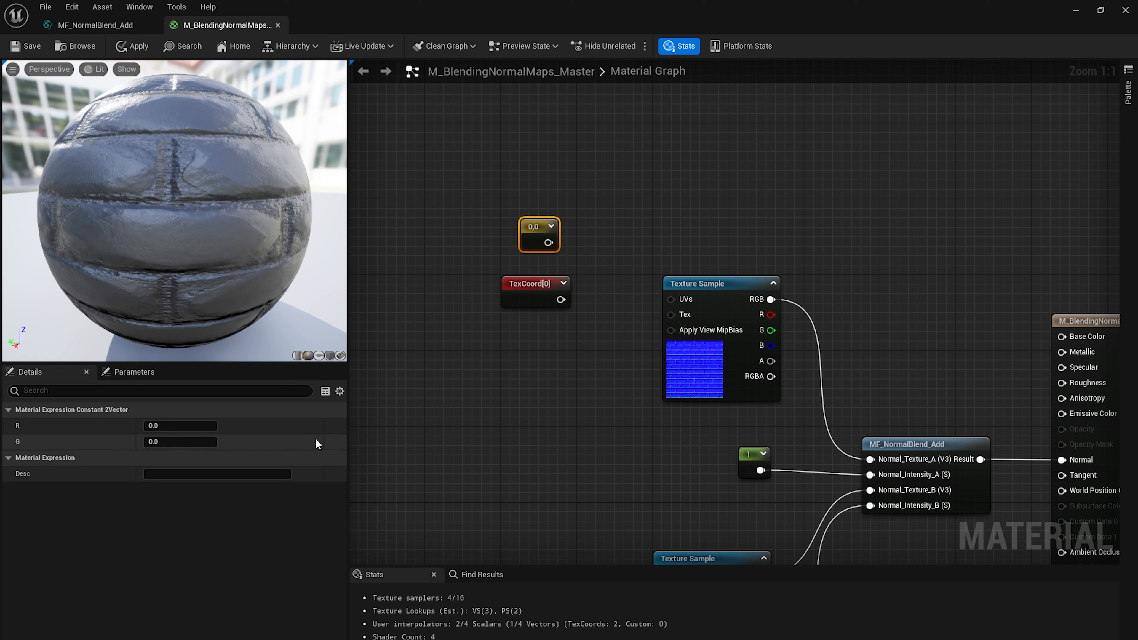
left_click_drag(539, 234, 535, 224)
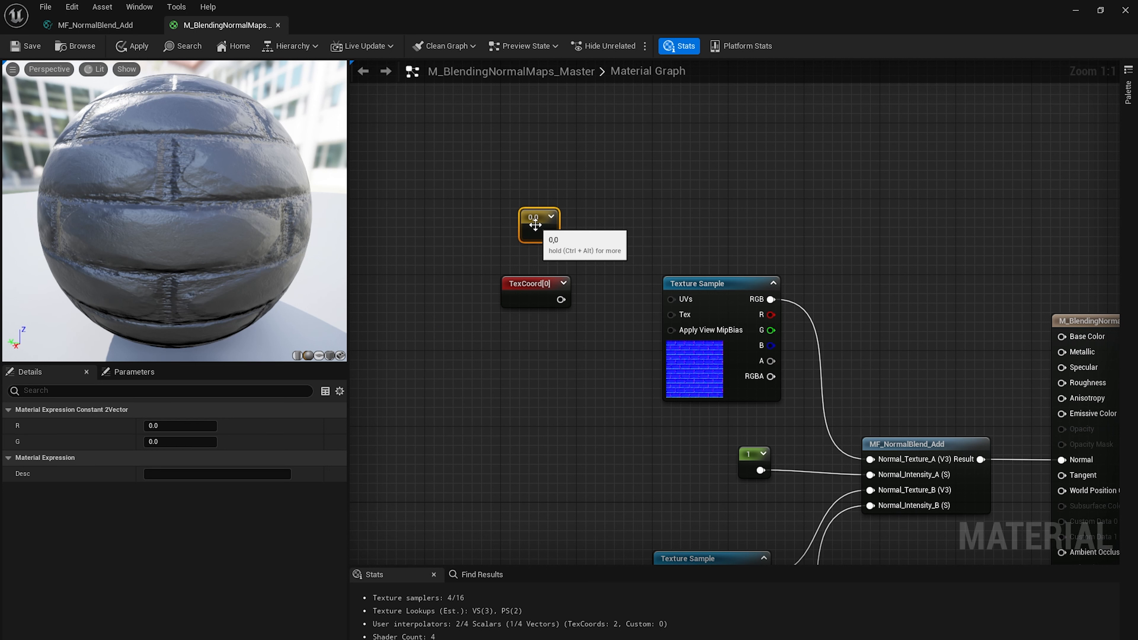
key("Delete")
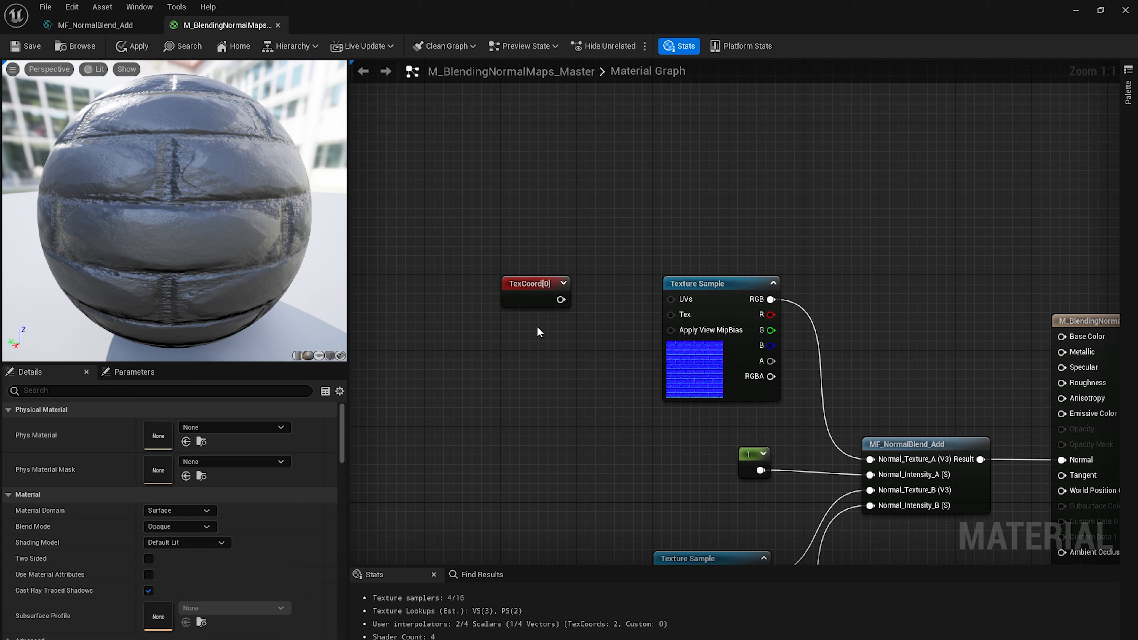
Add a Constant node with value 1 below the TexCoord node, and move both nodes further from the brick clay Texture Sample
left_click(538, 336)
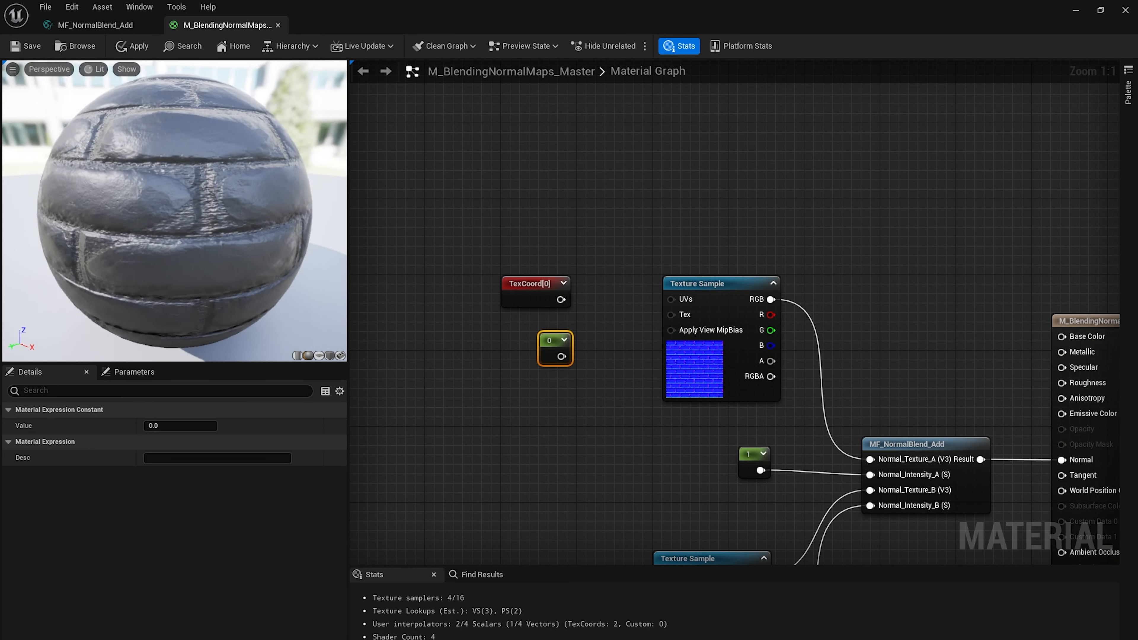
mouse_move(76, 167)
left_mouse_down()
mouse_move(156, 168)
mouse_move(75, 167)
left_mouse_up()
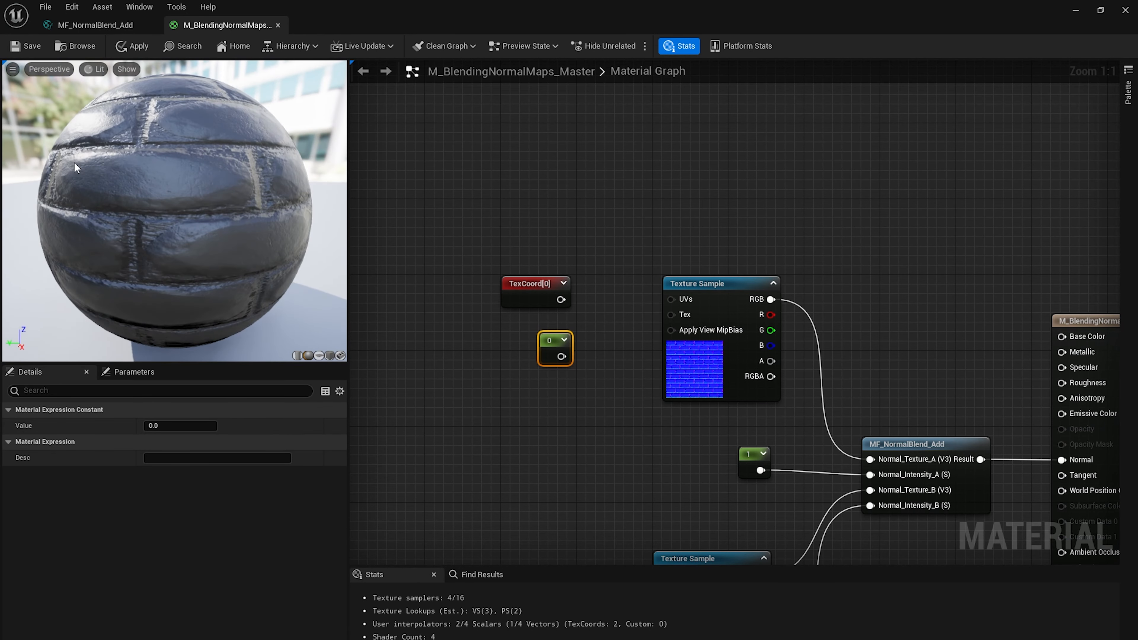
right_click_drag(524, 359, 509, 390)
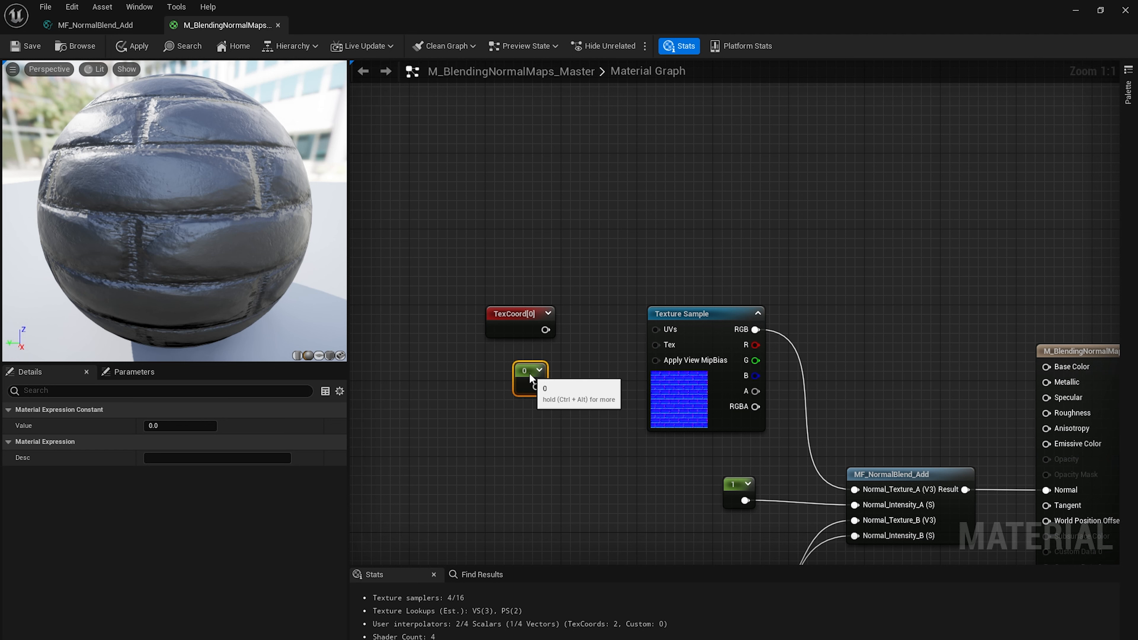
left_click(179, 424)
type("1")
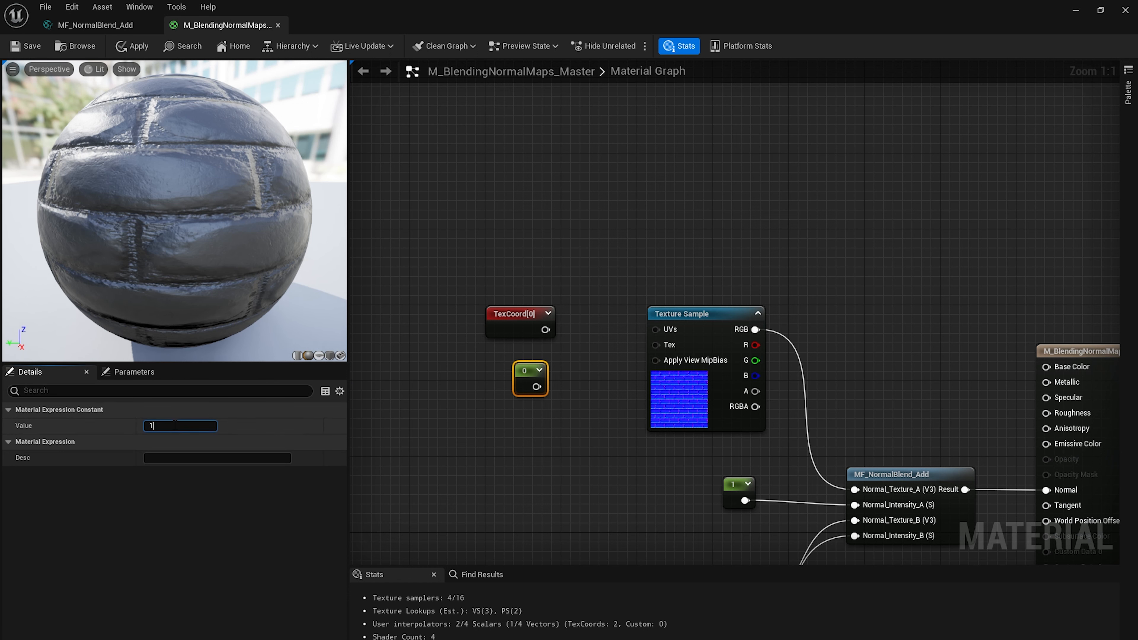
key("Return")
left_click_drag(449, 272, 476, 368)
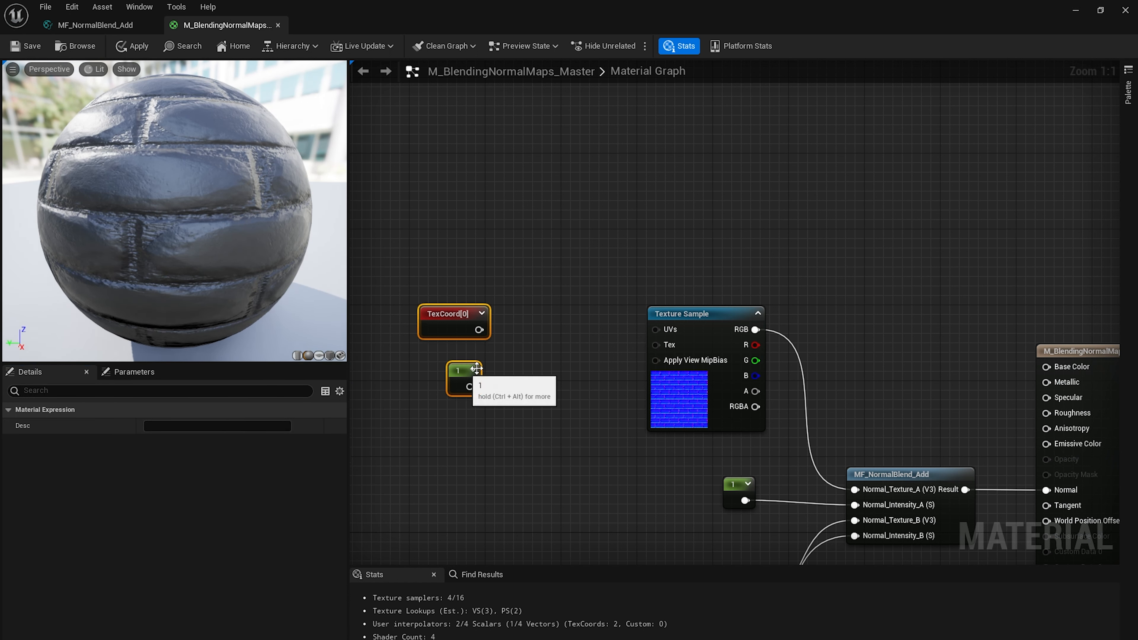
left_click(533, 356)
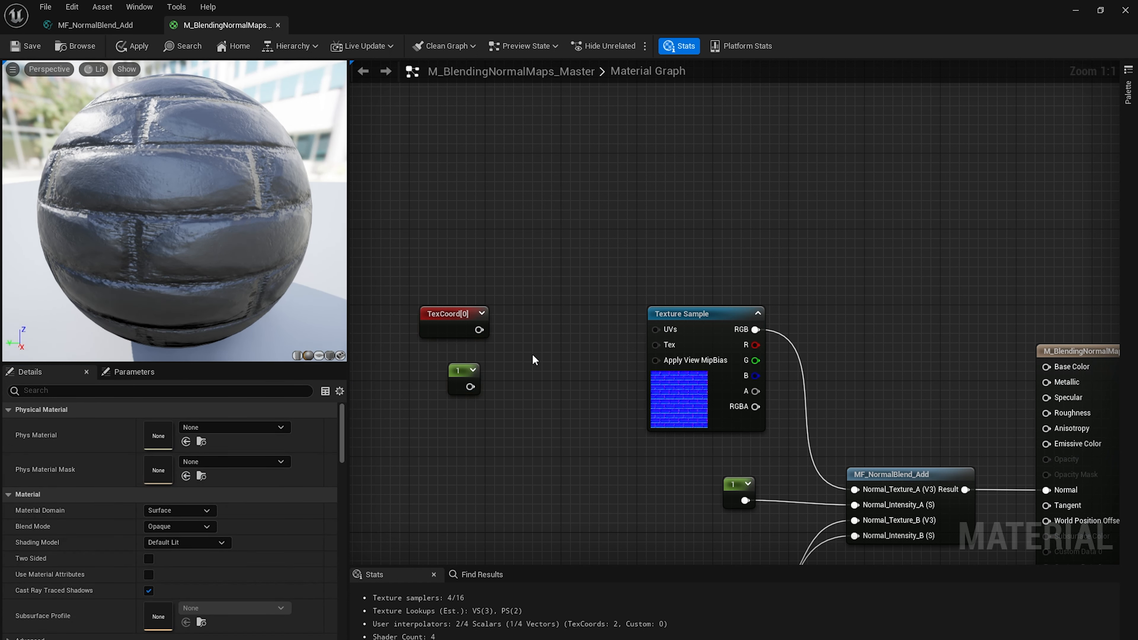
Multiply the TexCoord by the Constant, feed the result into the brick clay Texture Sample's UVs, and arrange the three nodes compactly
left_click(512, 359)
left_click_drag(470, 386, 655, 329)
left_click_drag(424, 272, 574, 424)
left_click(458, 266)
left_click_drag(424, 258, 560, 415)
left_click_drag(536, 372, 565, 343)
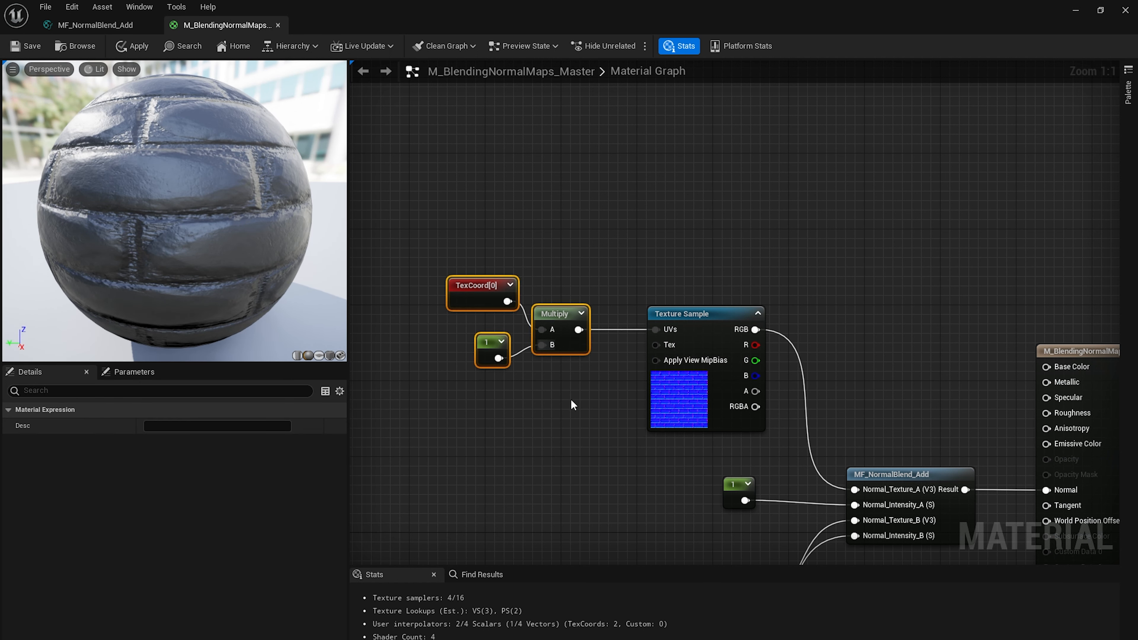
Set the tiling Constant to 4 and inspect the brick clay tiling on the preview sphere
left_click(493, 354)
left_click(199, 425)
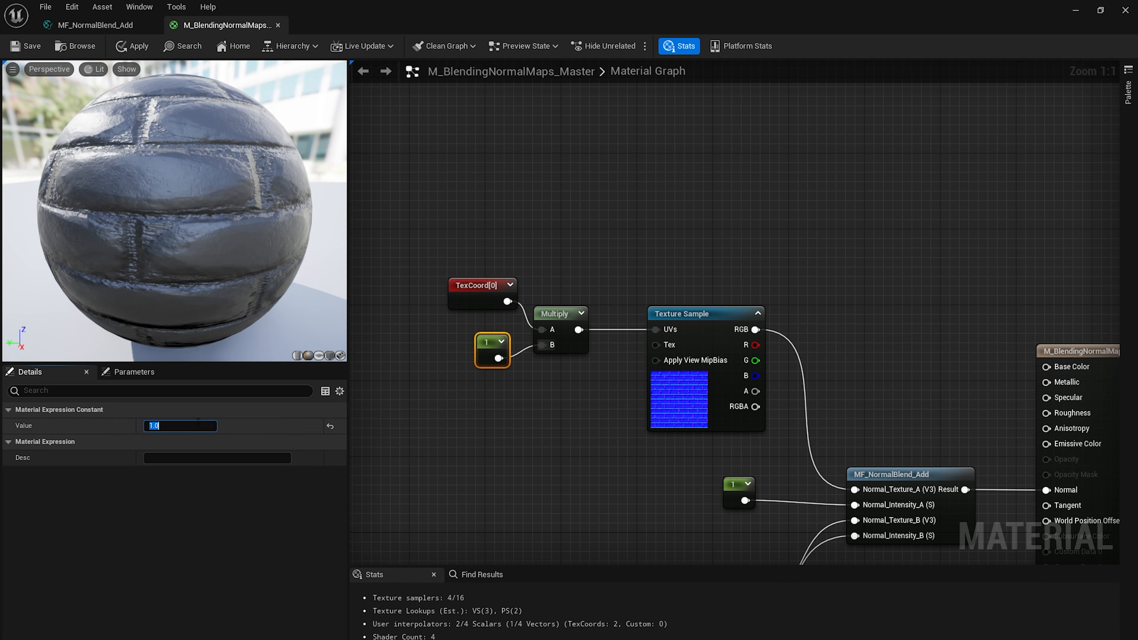
type("4")
key("Return")
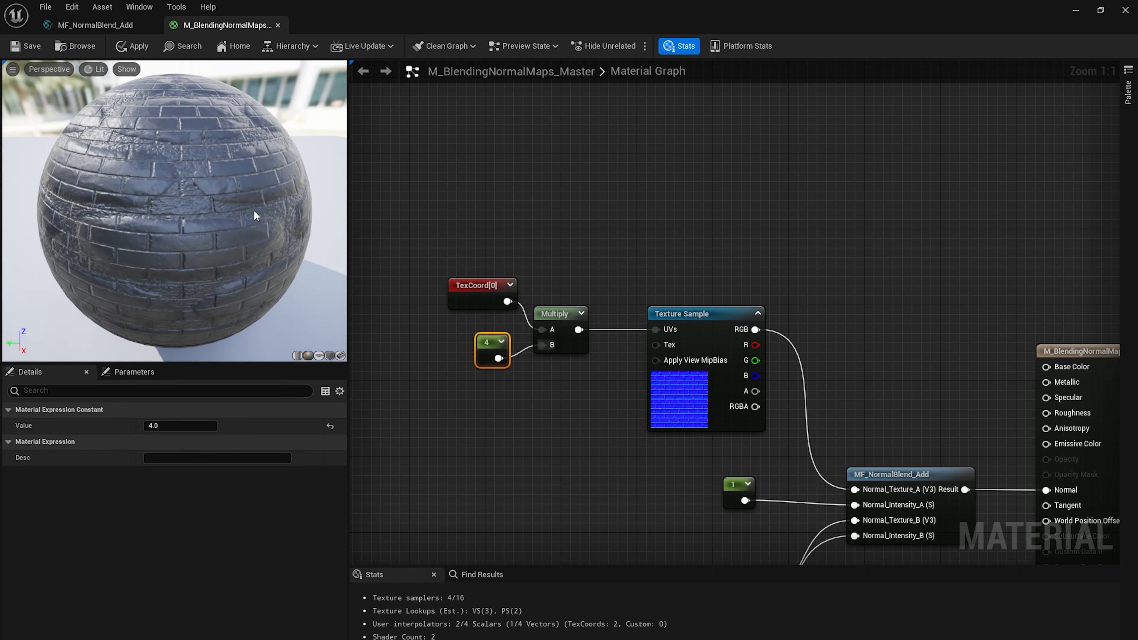
left_click_drag(195, 291, 296, 293)
Duplicate the TexCoord, Constant and Multiply group, connect the copy to the hewn stone Texture Sample's UVs, align it, and inspect the sphere
right_click_drag(566, 538, 566, 507)
left_click_drag(451, 226, 567, 377)
right_click_drag(562, 449, 560, 383)
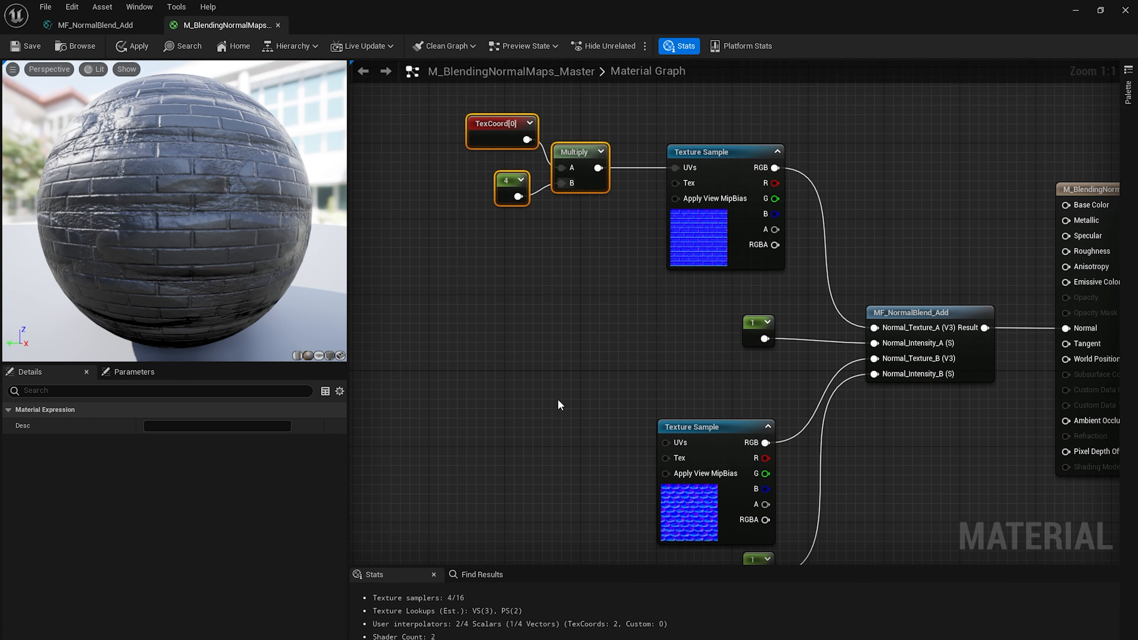
key("ctrl+v")
left_click_drag(579, 509, 663, 441)
right_click_drag(582, 535, 582, 520)
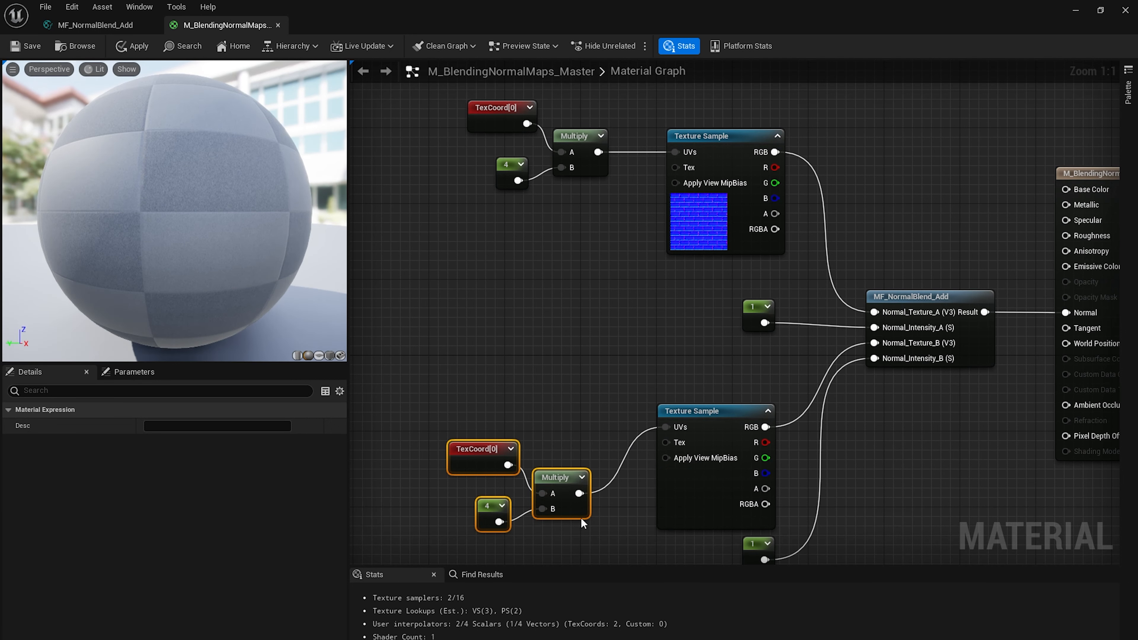
left_click_drag(579, 499, 579, 435)
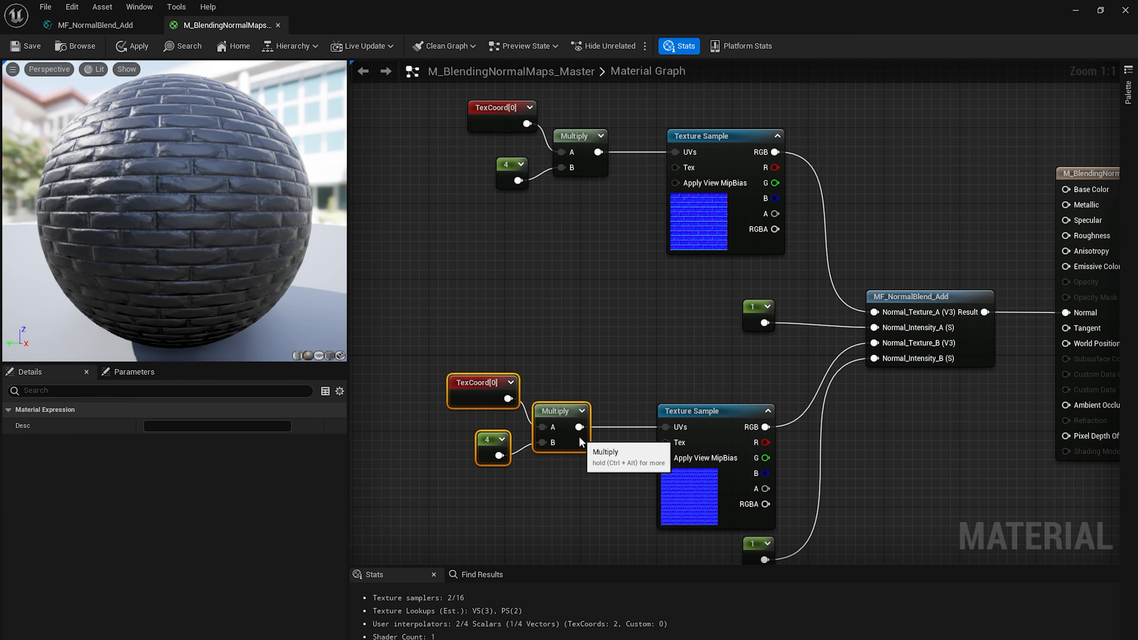
right_click_drag(581, 204, 586, 233)
left_click_drag(193, 198, 242, 244)
mouse_move(234, 205)
right_mouse_down()
mouse_move(235, 251)
mouse_move(234, 205)
right_mouse_up()
left_click_drag(234, 205, 275, 218)
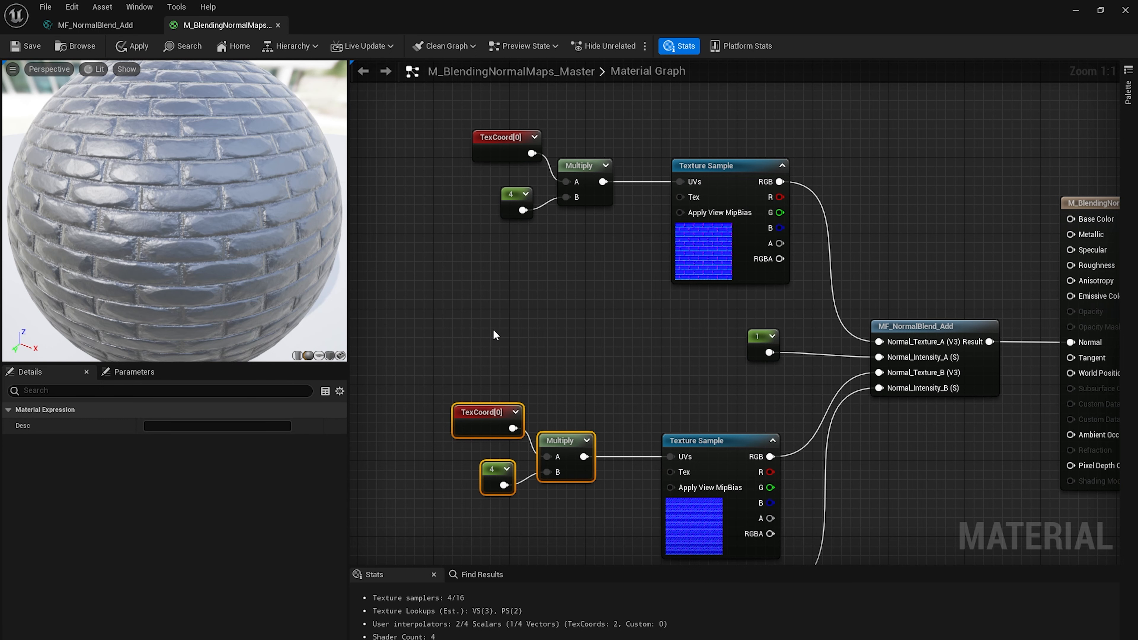
Convert the brick clay tiling Constant to a parameter named Normal_Tile_A, copying the name for reuse
mouse_move(552, 398)
right_mouse_down()
mouse_move(571, 367)
mouse_move(566, 389)
right_mouse_up()
left_click(520, 192)
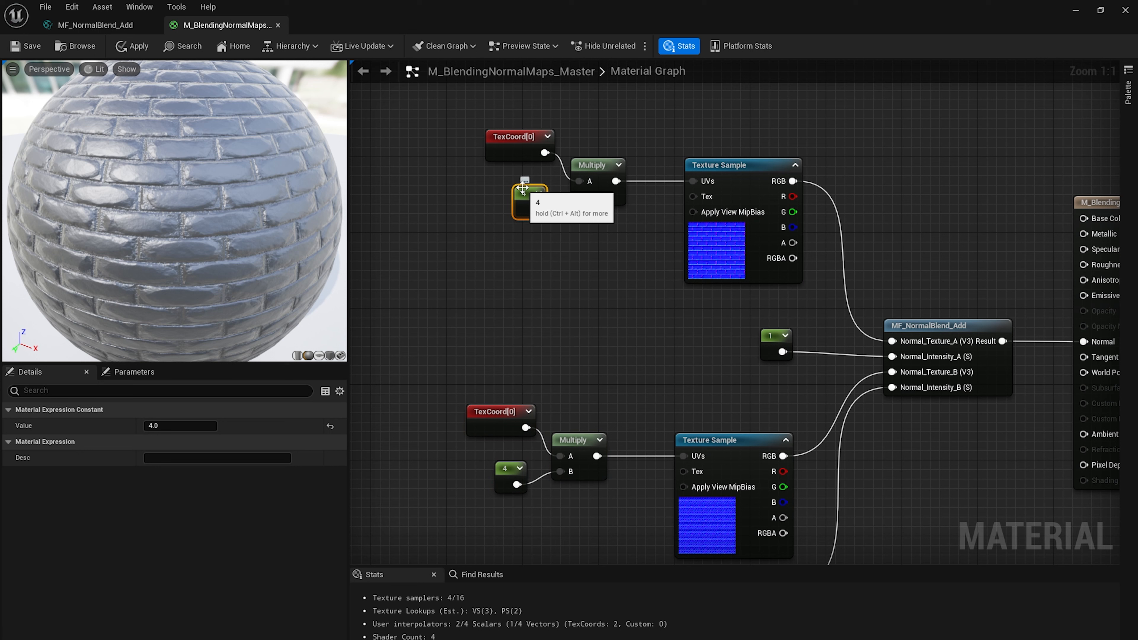
left_click(503, 469)
left_click(529, 193)
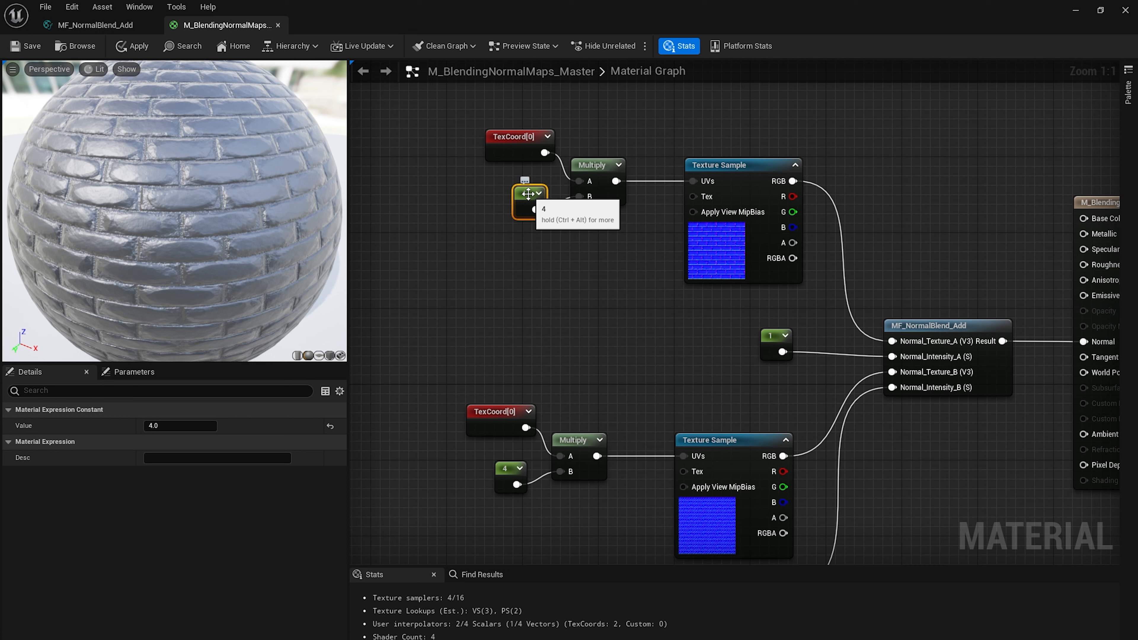
right_click(528, 193)
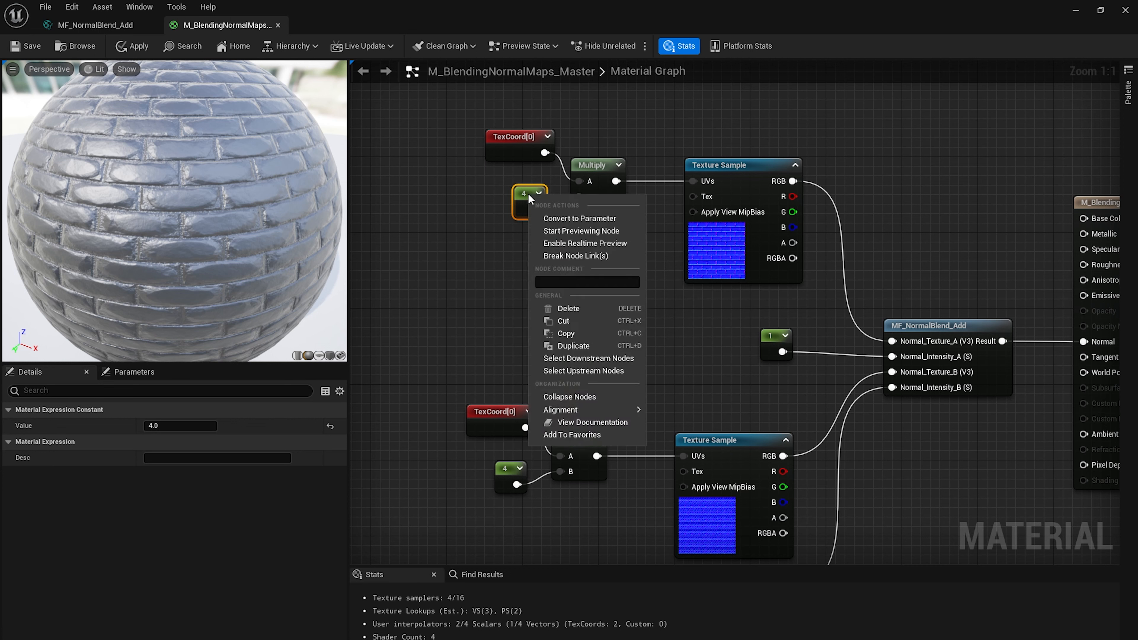
left_click(554, 215)
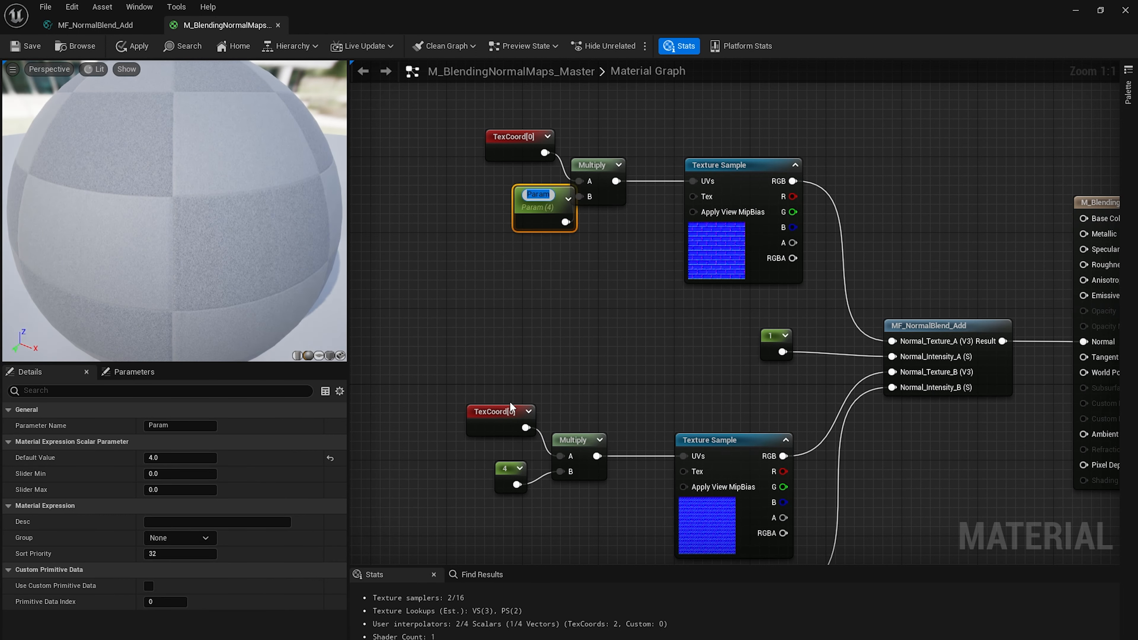
type("No")
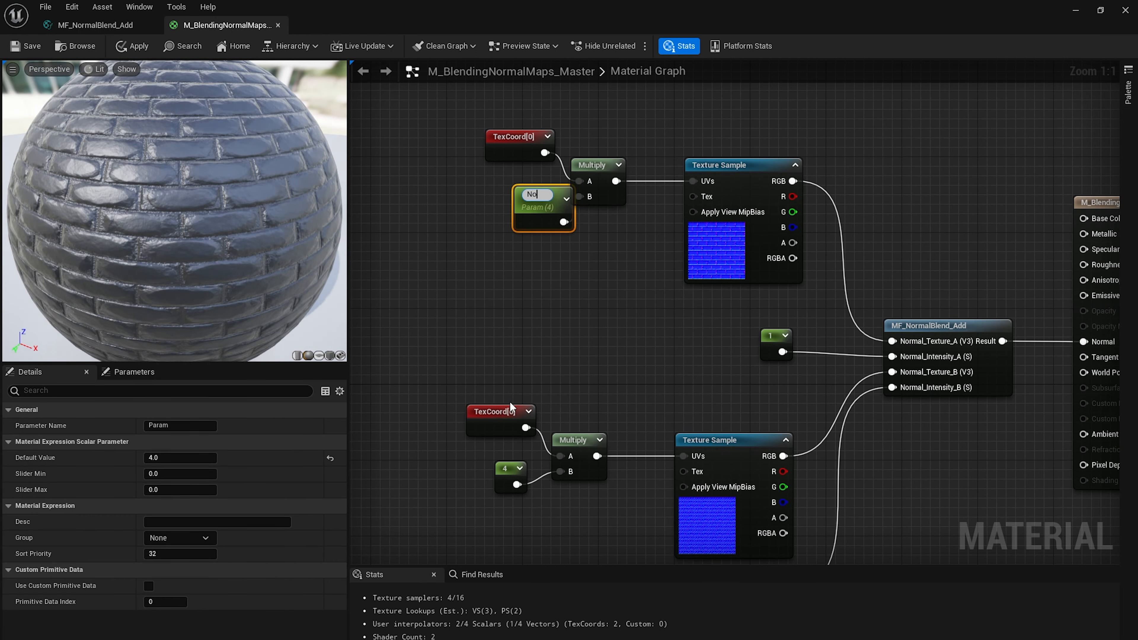
type("rmal_")
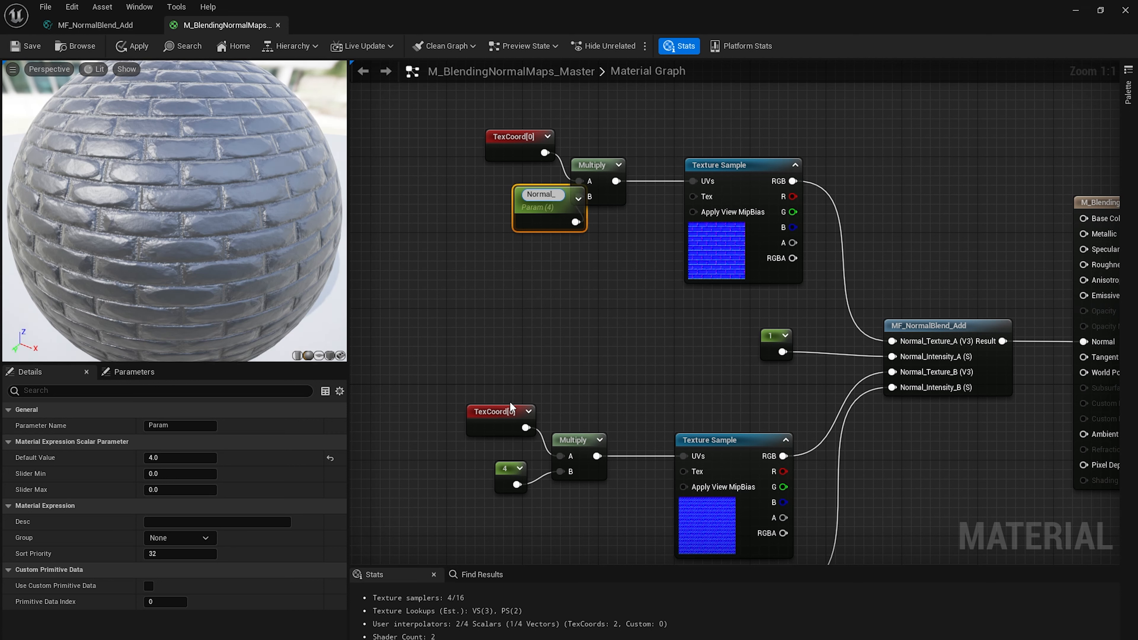
type("Tile")
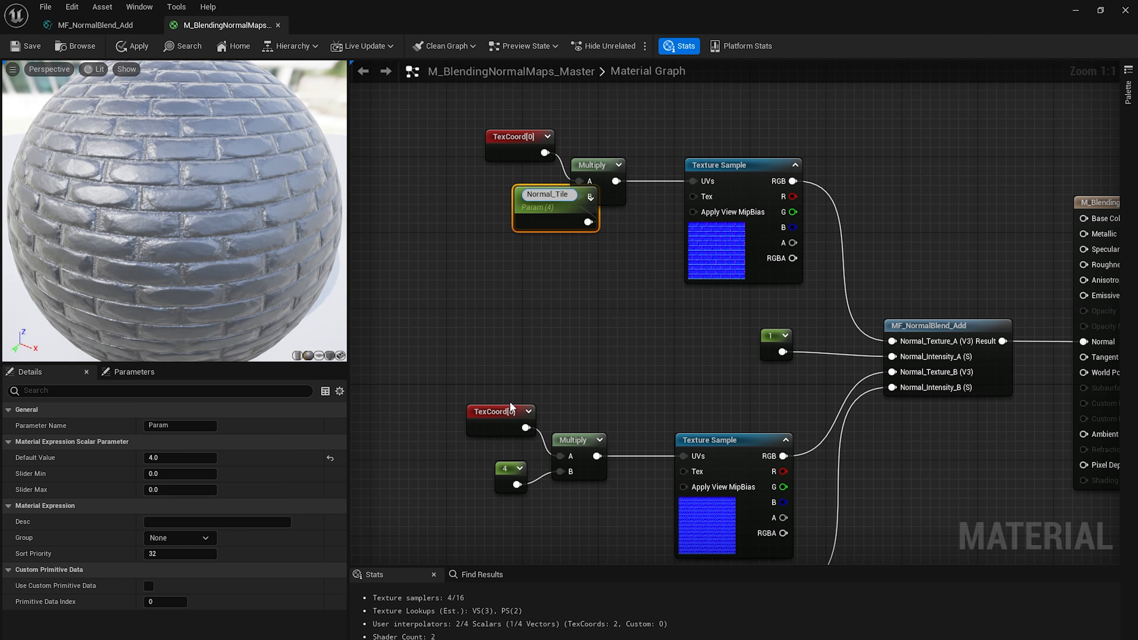
type("_A")
key("ctrl+a")
key("ctrl+c")
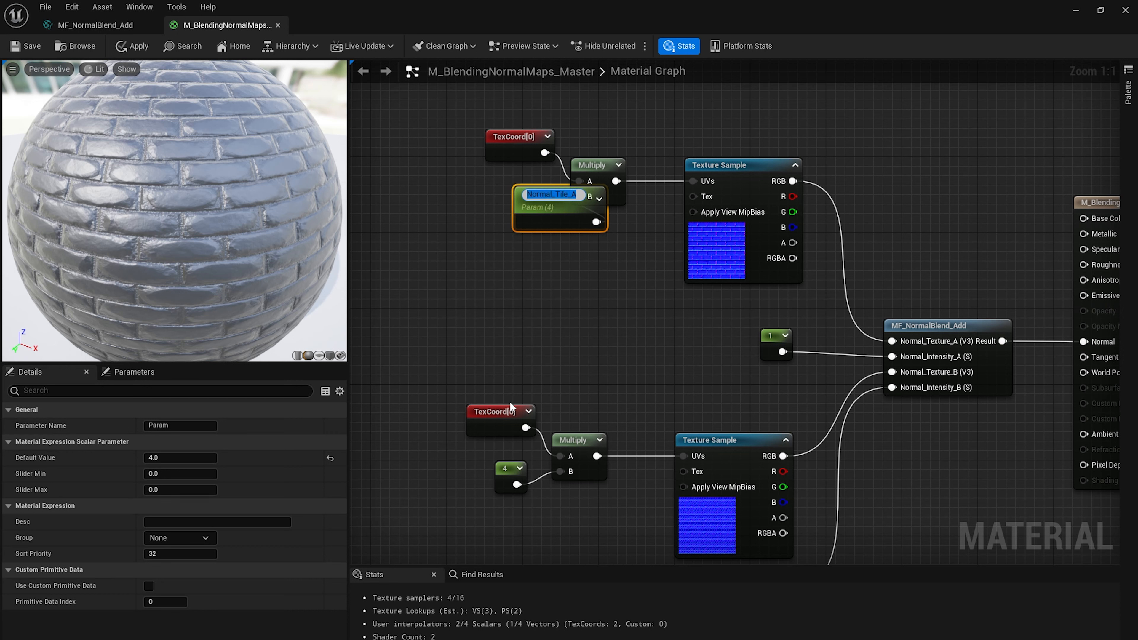
key("Return")
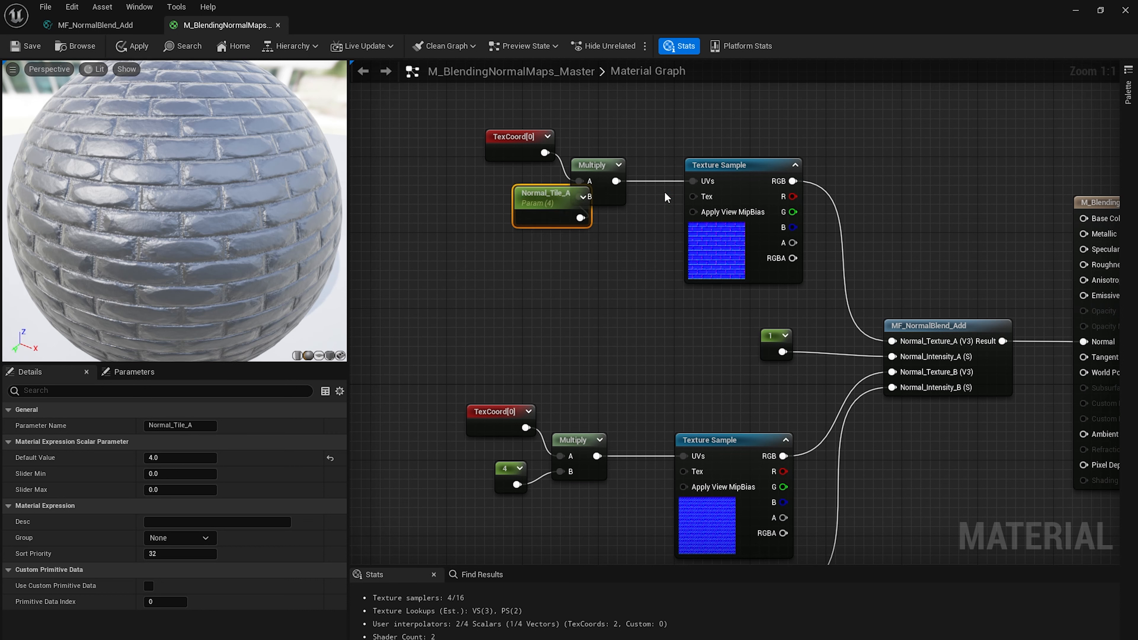
Move the Normal_Tile_A parameter clear of the Multiply node and set its default value to 1
left_click_drag(544, 206, 516, 206)
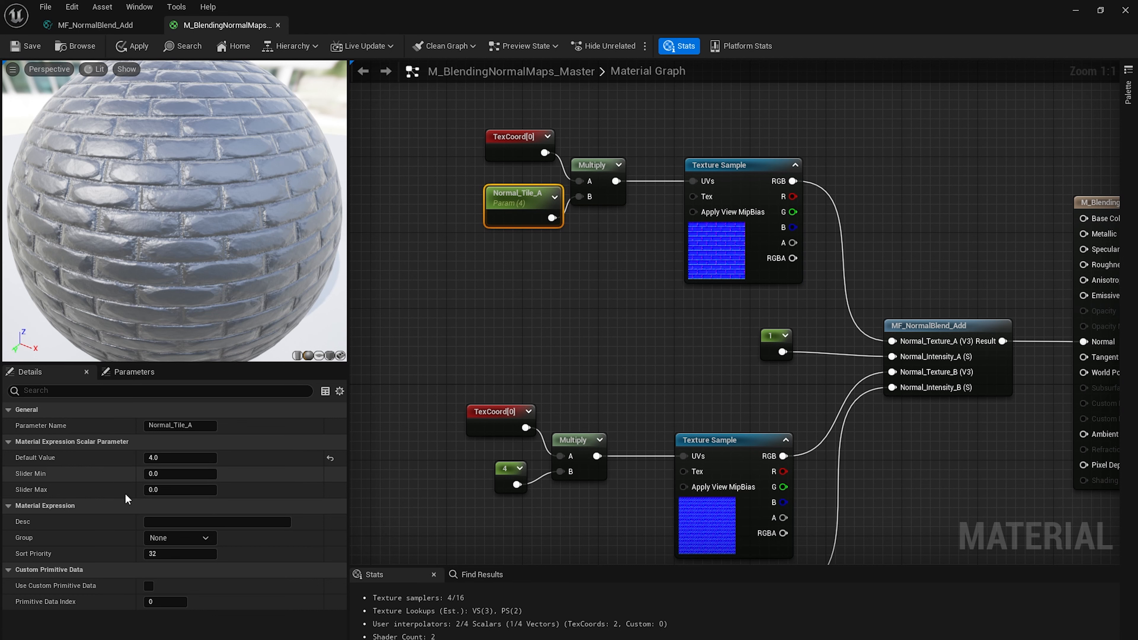
left_click(179, 457)
type("1")
key("Return")
Convert the hewn stone tiling Constant to a parameter named Normal_Tile_B, reusing the copied name
right_click_drag(564, 367, 611, 265)
left_click(552, 377)
right_click(552, 376)
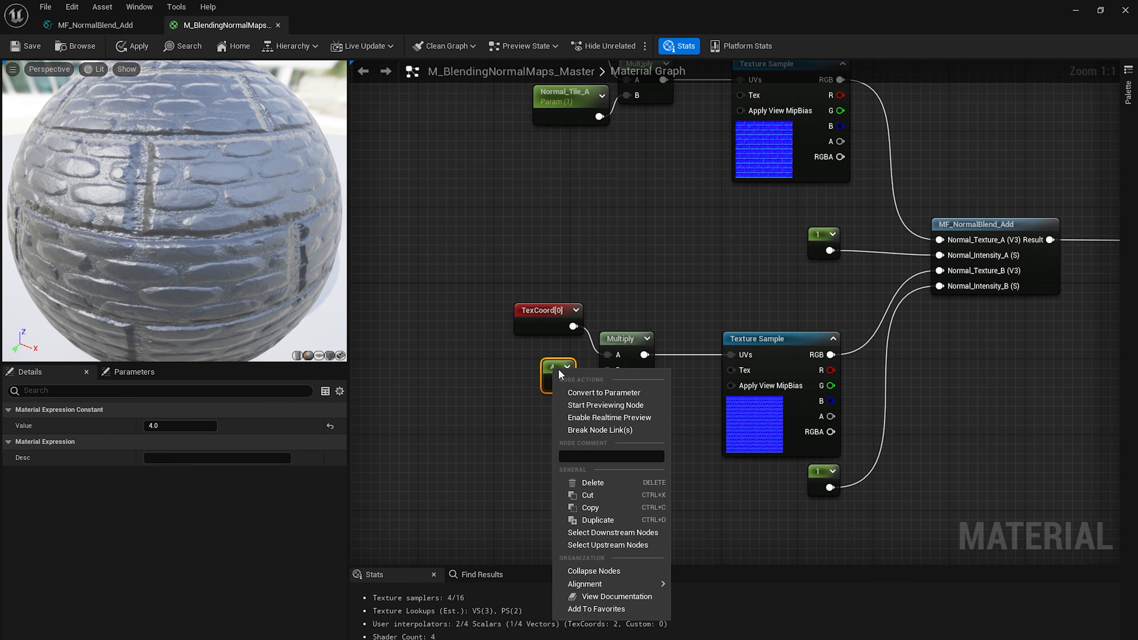
left_click(578, 391)
key("ctrl+v")
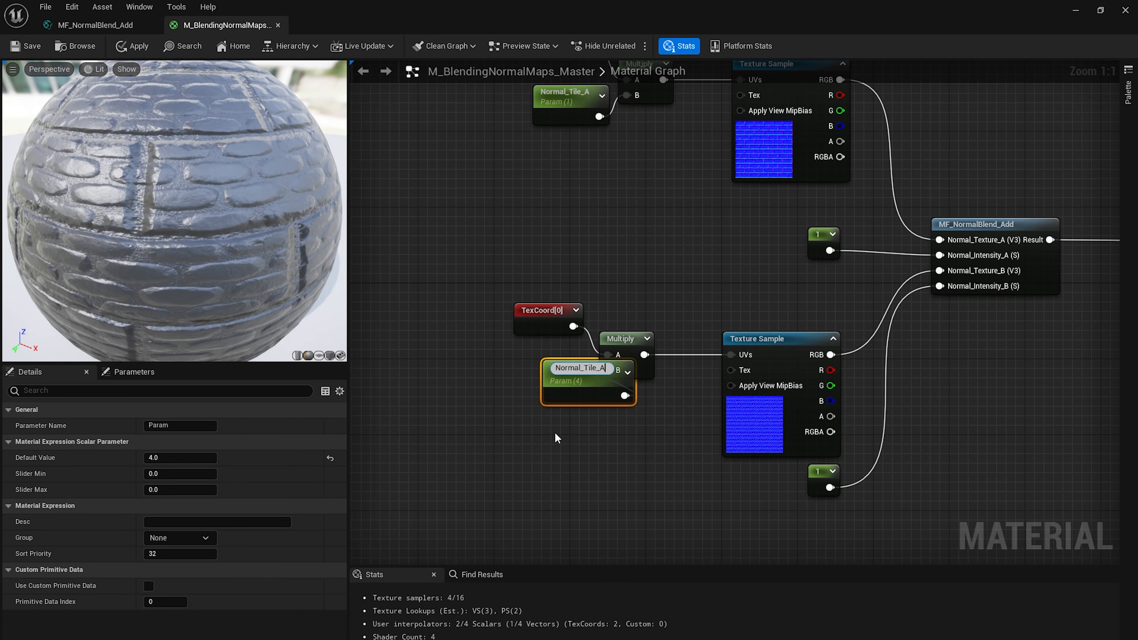
key("BackSpace")
type("B")
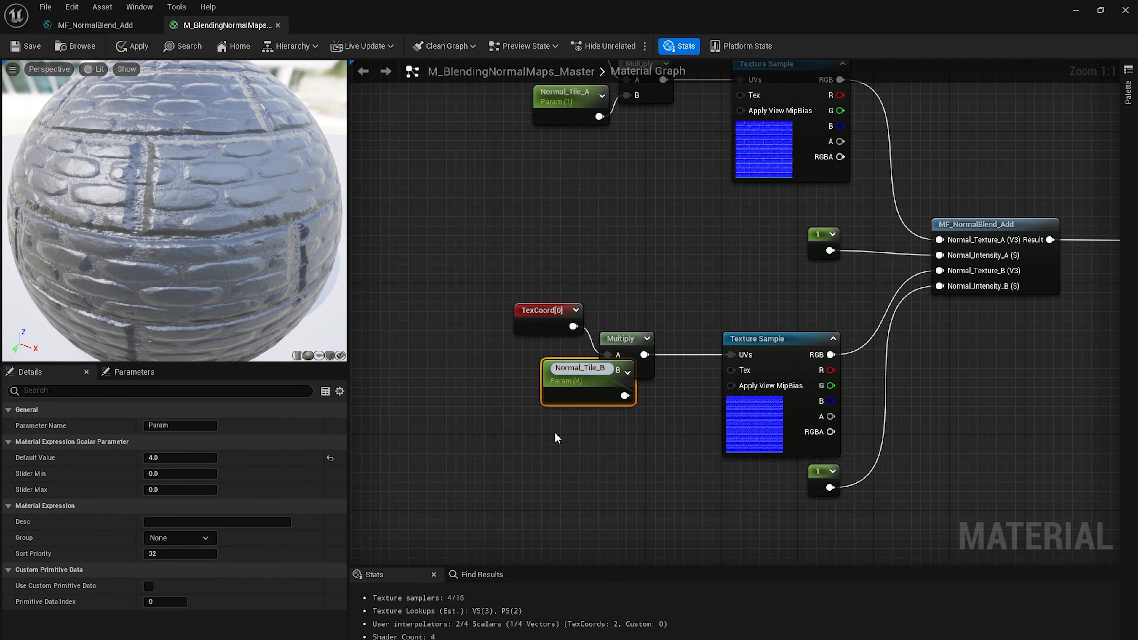
key("Return")
Set the Normal_Tile_B parameter's default value to 1 and move the node clear of the Multiply node
left_click(153, 455)
type("1")
key("Tab")
left_click_drag(587, 381, 549, 382)
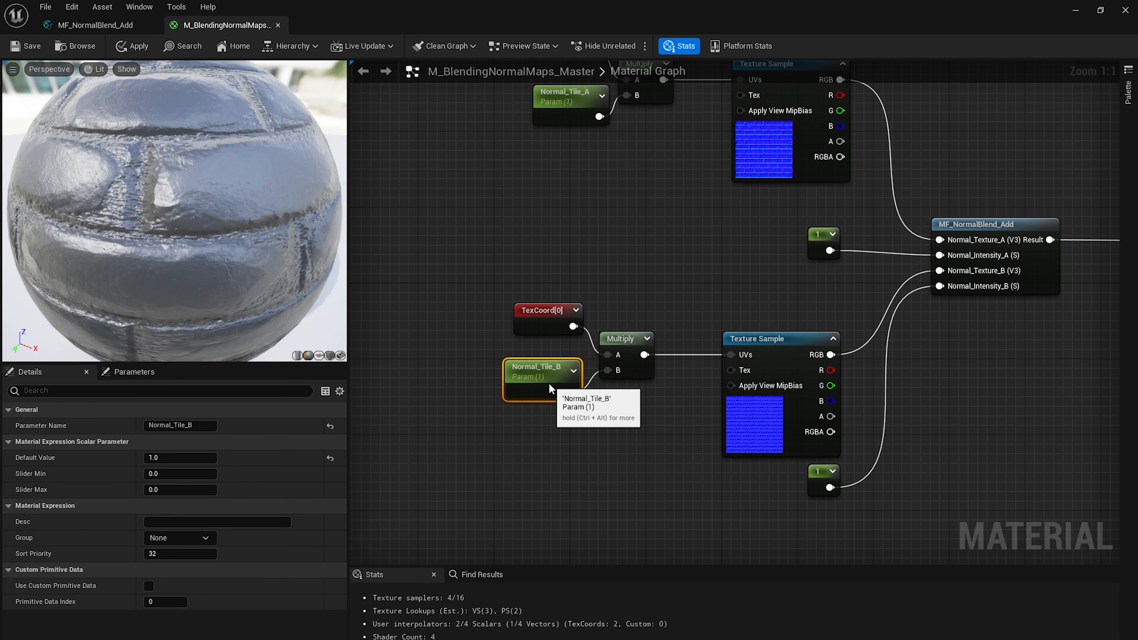
Convert the Constant feeding the Normal_Intensity_A input to a parameter named Normal_A_Intensity
right_click_drag(686, 183, 626, 249)
right_click_drag(740, 308, 636, 278)
left_click(654, 273)
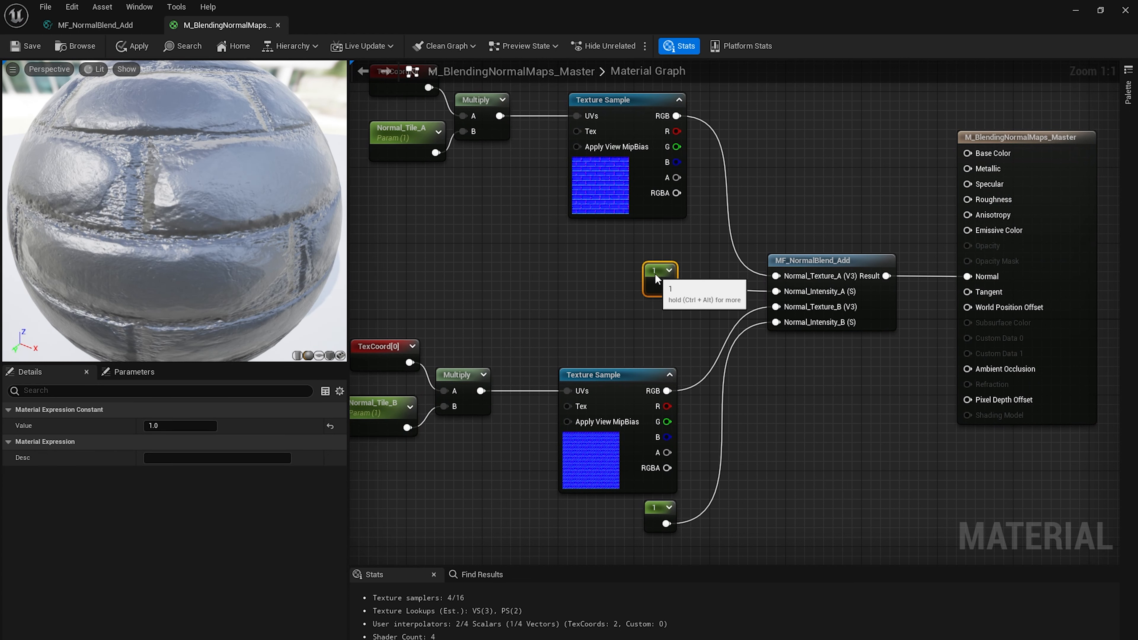
left_click_drag(666, 287, 776, 291)
right_click_drag(701, 544, 744, 585)
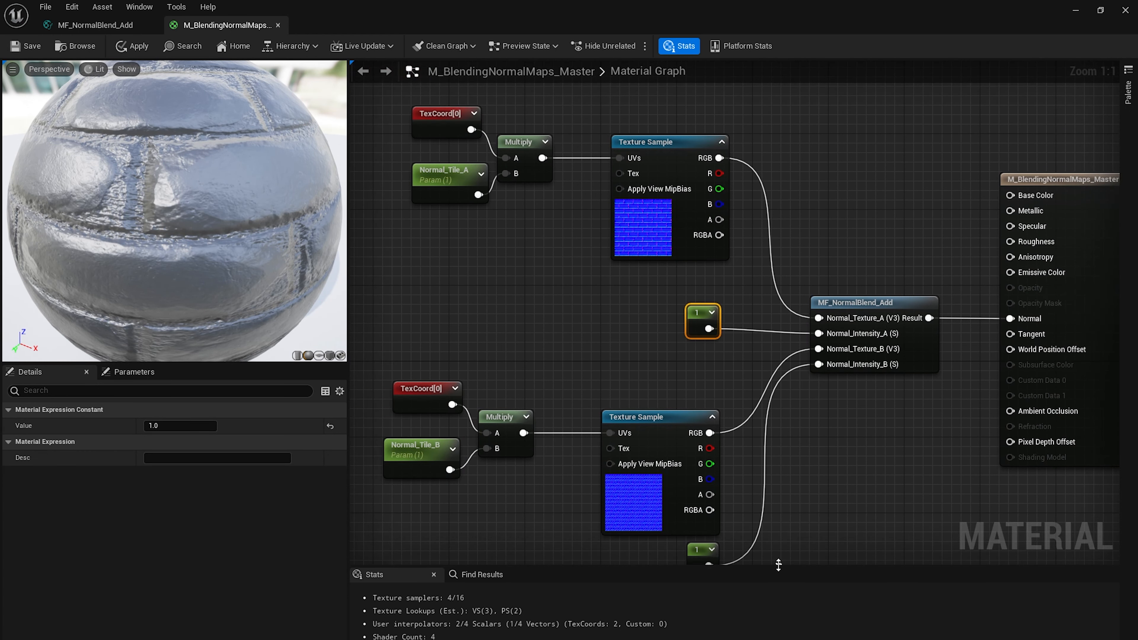
right_click(673, 345)
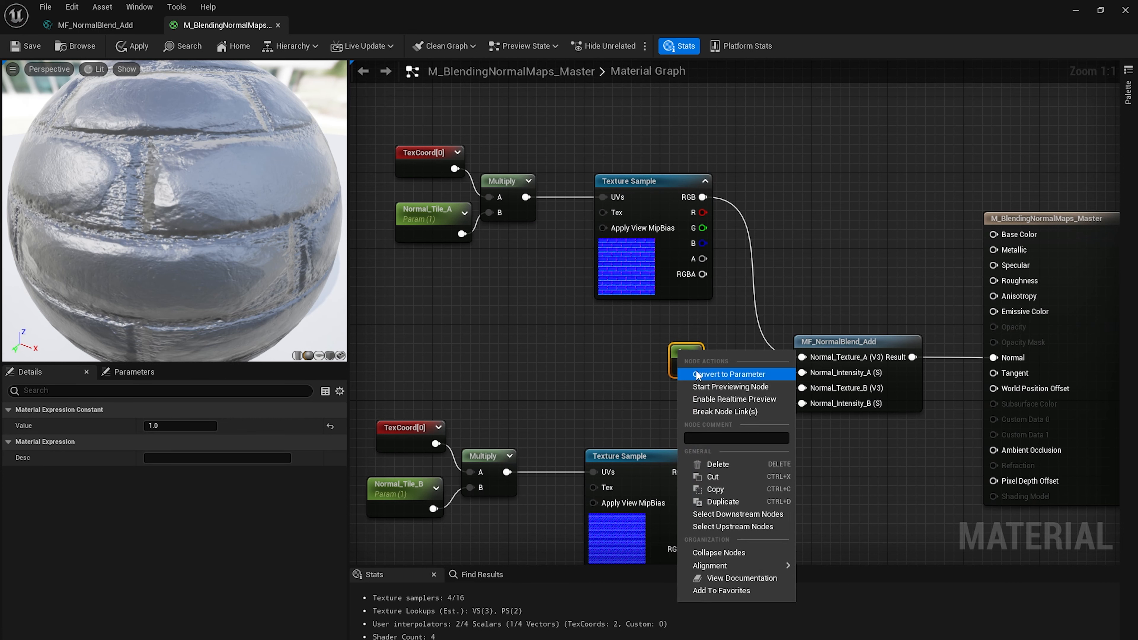
left_click(717, 375)
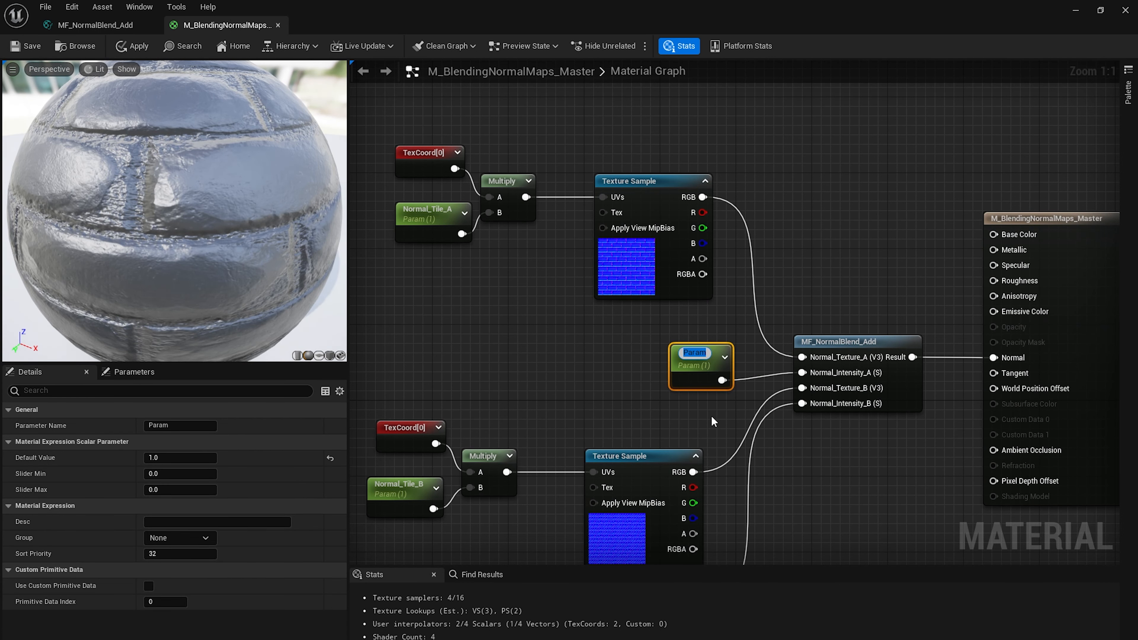
type("Normal")
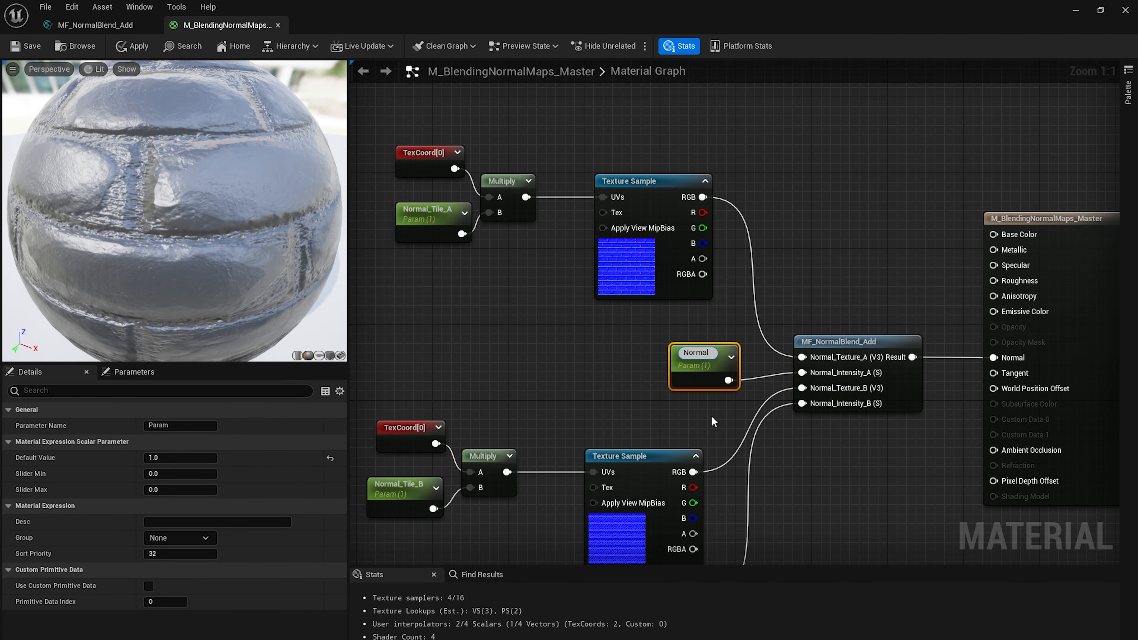
type("_A")
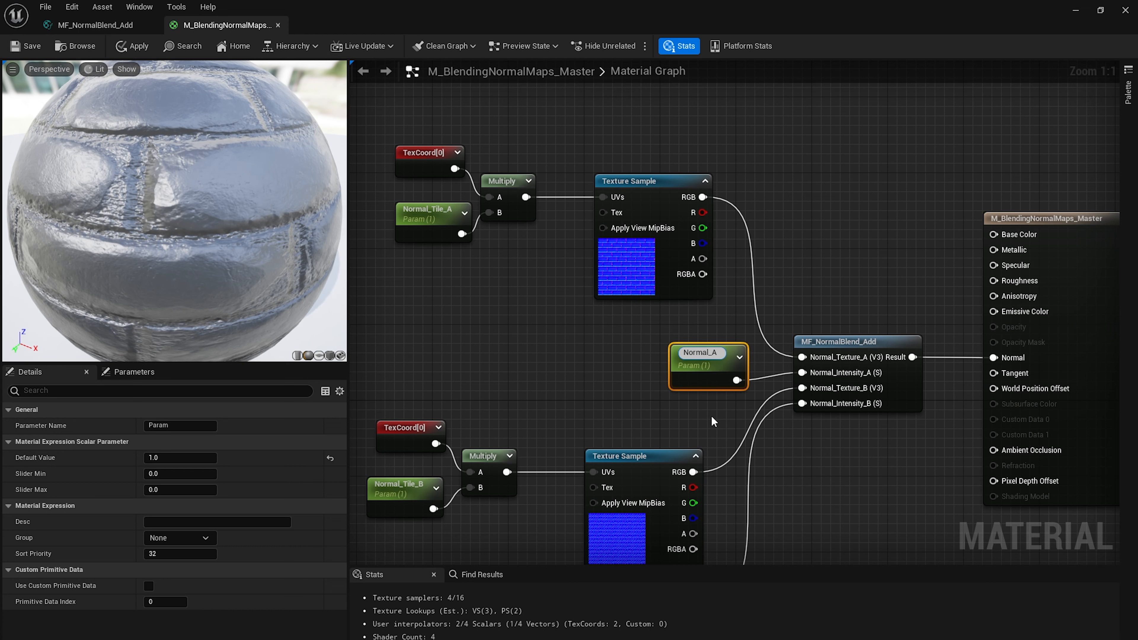
type("_Intensity")
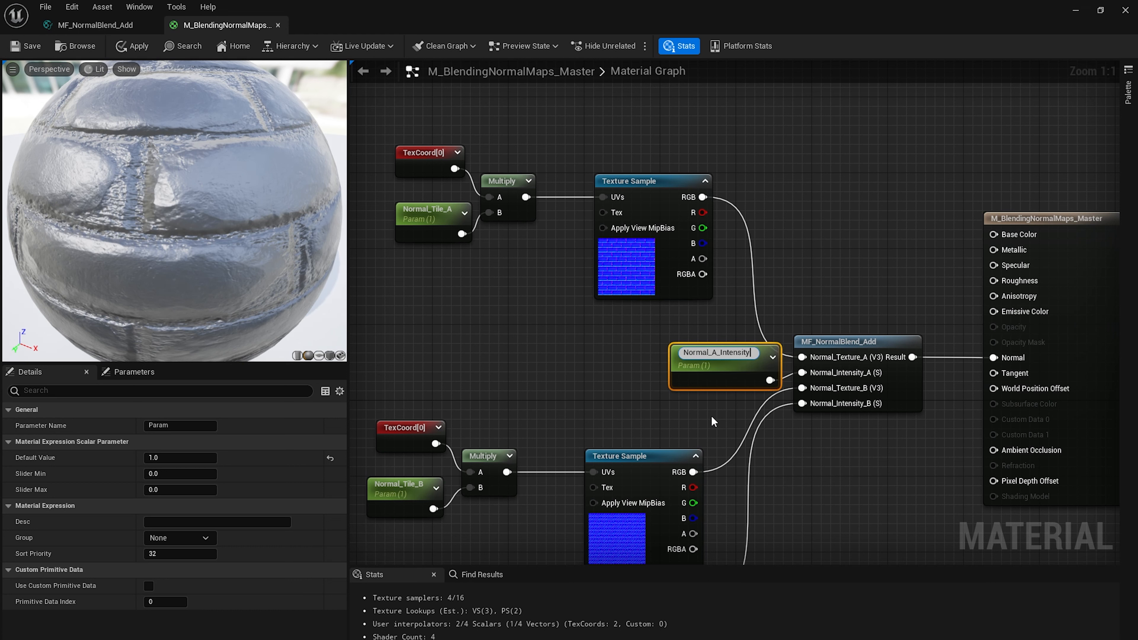
key("Return")
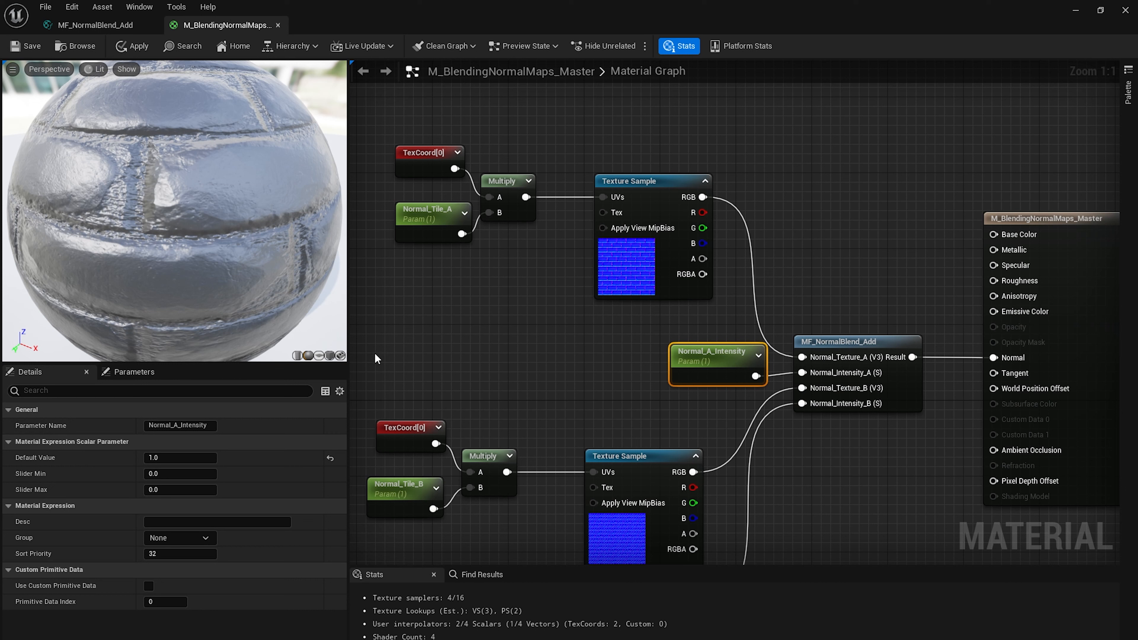
Move the Normal_A_Intensity parameter farther from the MF_NormalBlend_Add node and copy its name for reuse
left_click_drag(727, 370, 672, 370)
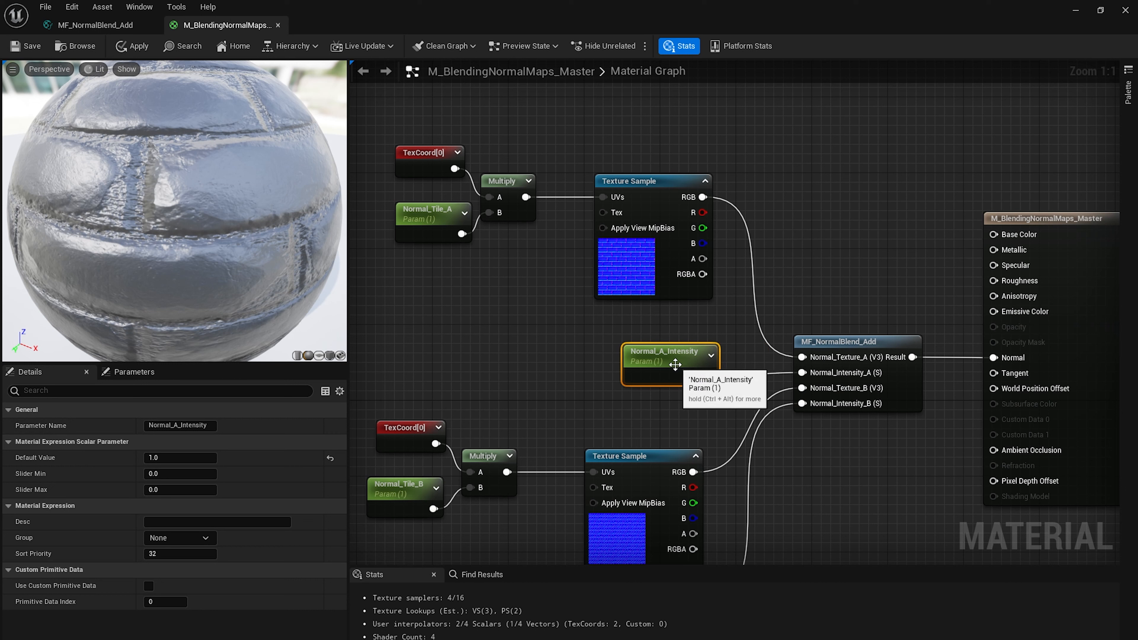
left_click(200, 426)
key("ctrl+c")
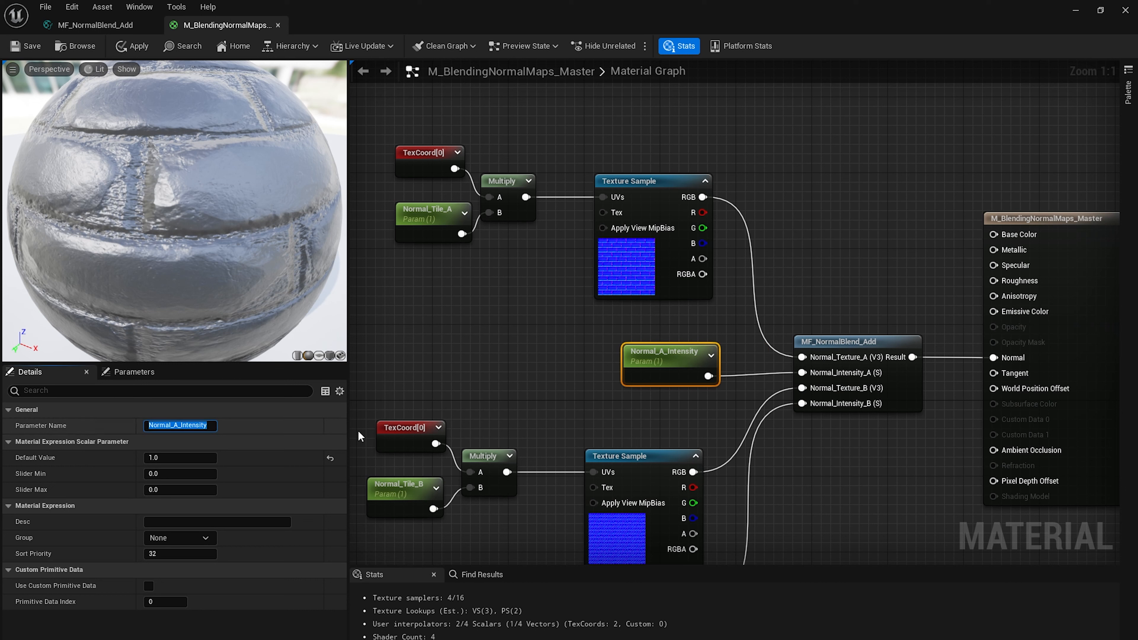
Convert the Constant feeding the Normal_Intensity_B input to a parameter named Normal_B_Intensity, adapting the copied name
right_click_drag(639, 453, 674, 298)
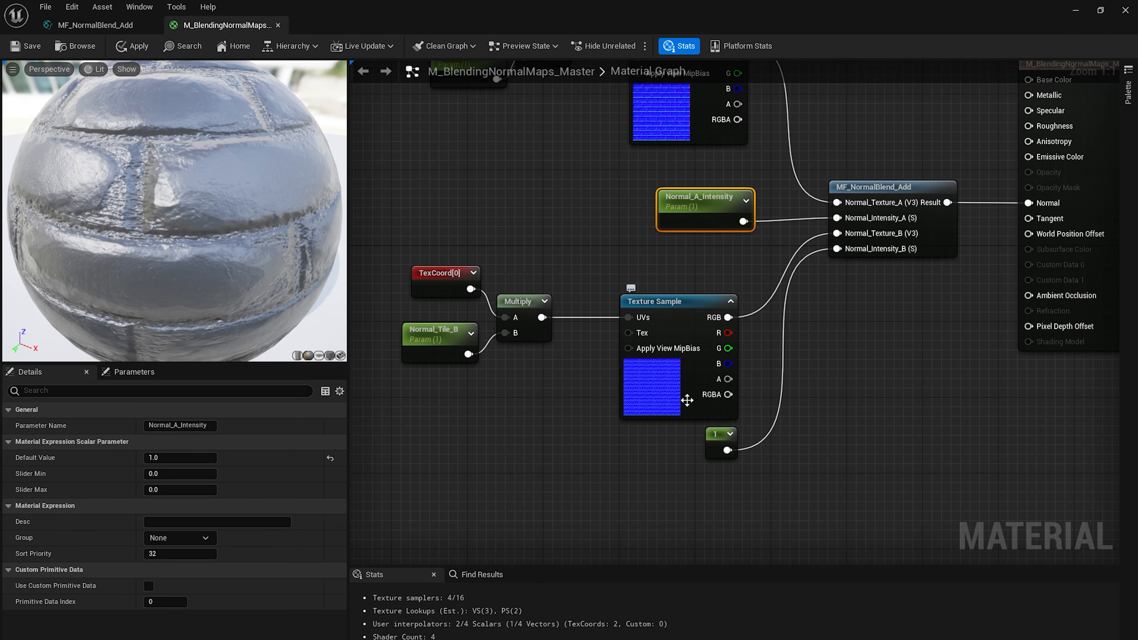
right_click(708, 435)
right_click(706, 442)
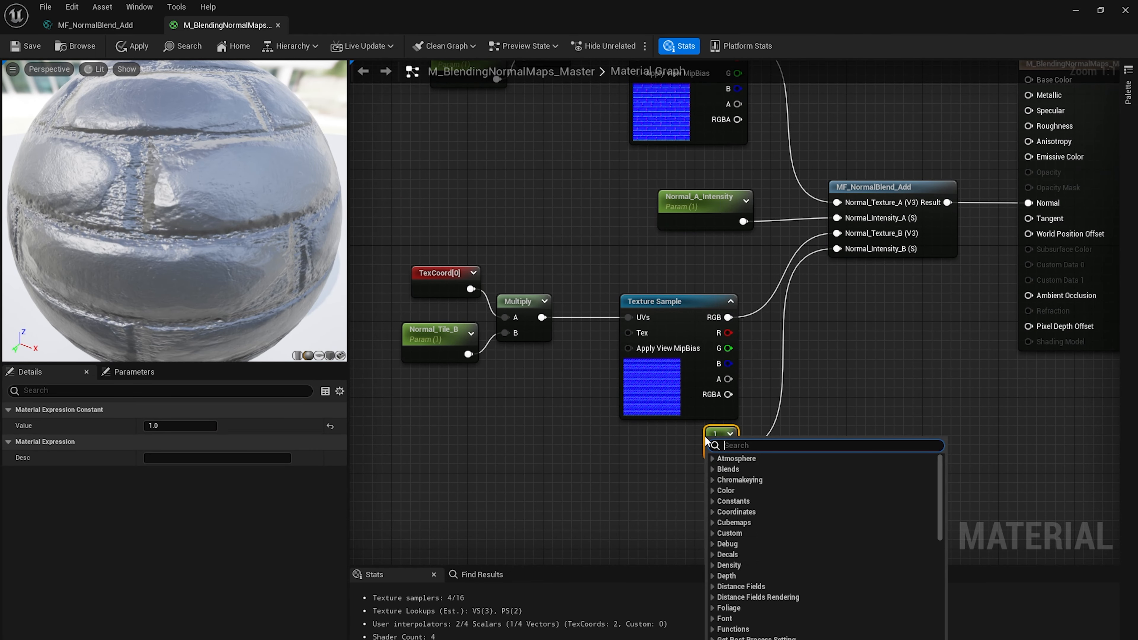
left_click(714, 434)
right_click(715, 434)
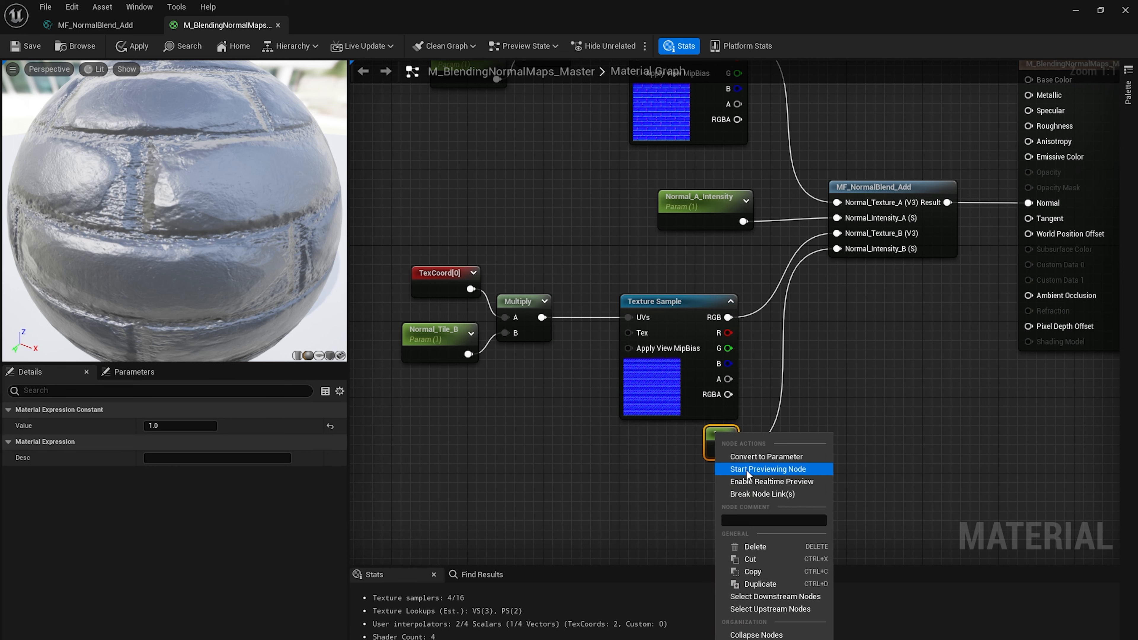
left_click(757, 457)
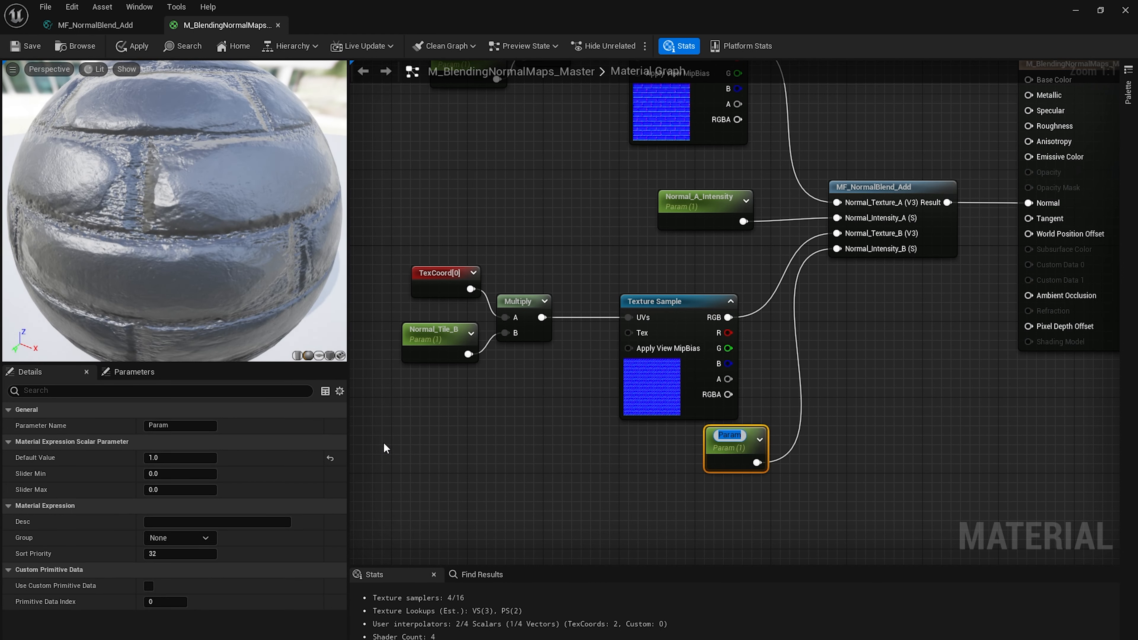
key("ctrl+v")
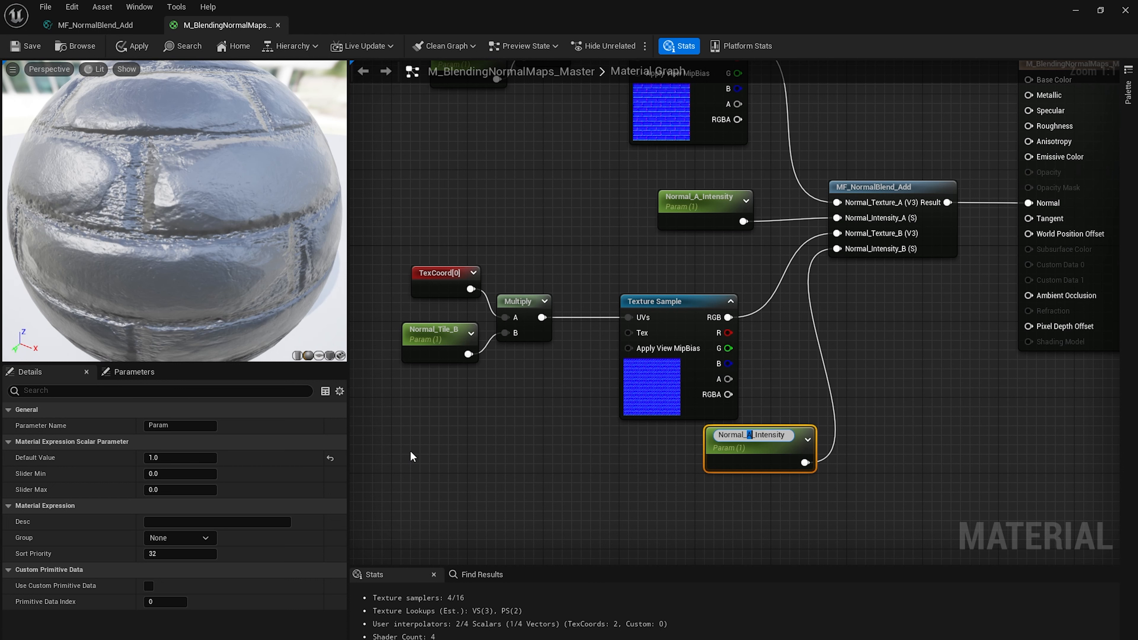
key("Return")
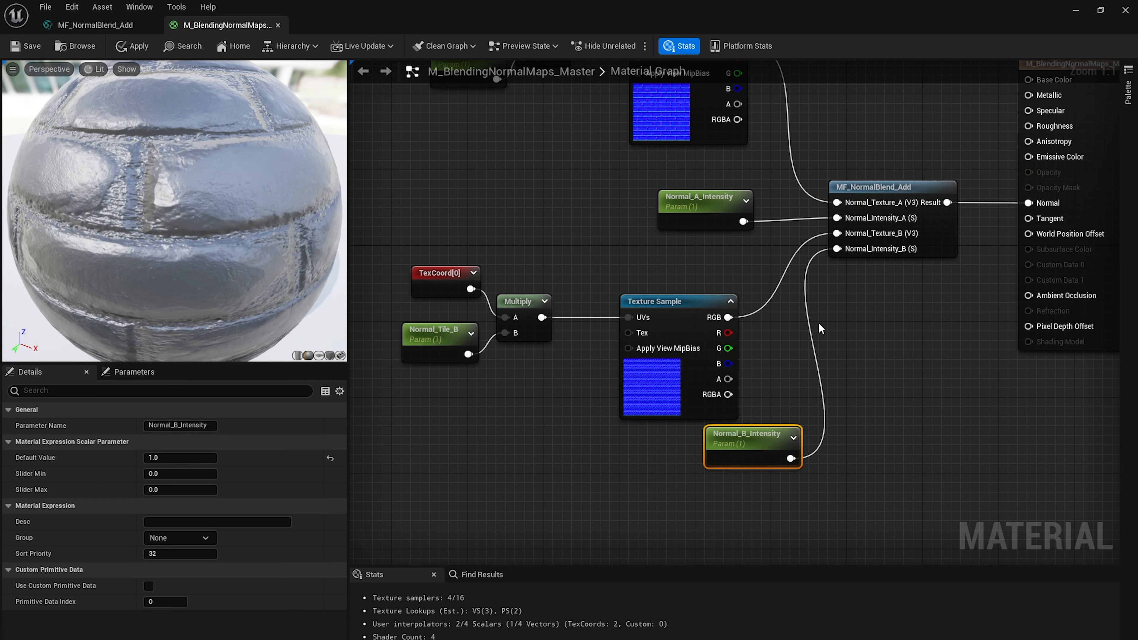
Line up the Normal_B_Intensity and Normal_A_Intensity parameters vertically and save the material
left_click_drag(755, 439, 698, 448)
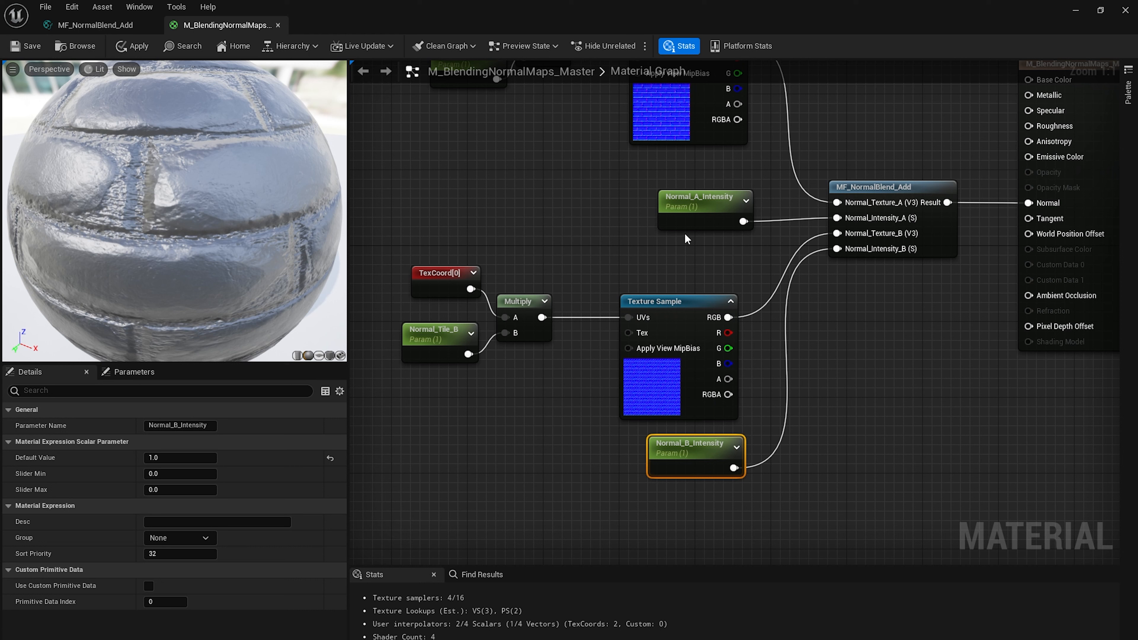
left_click_drag(682, 217, 671, 217)
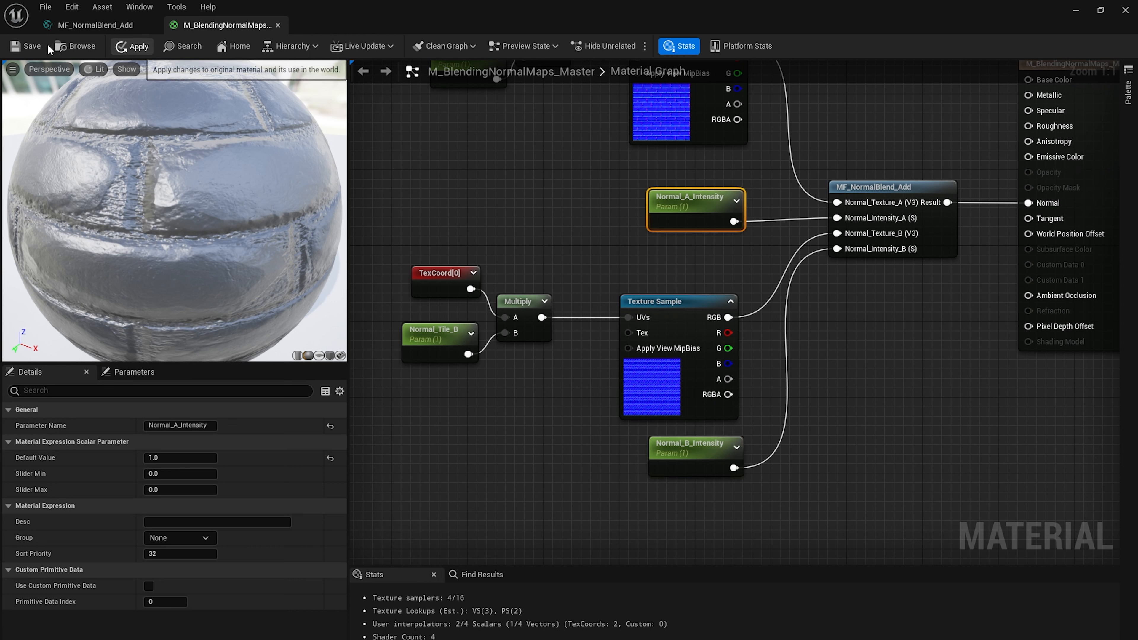
left_click(31, 50)
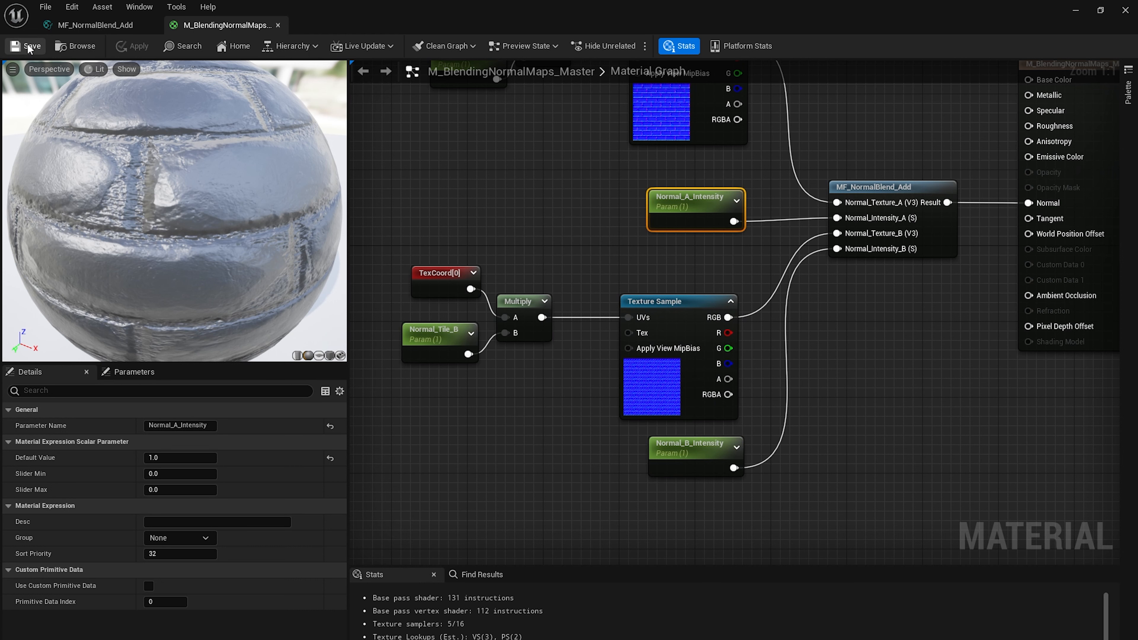
Inspect the blended normals on the preview sphere from close up and from farther away
right_click_drag(949, 234, 834, 379)
left_click_drag(132, 295, 175, 292)
right_click_drag(132, 295, 134, 336)
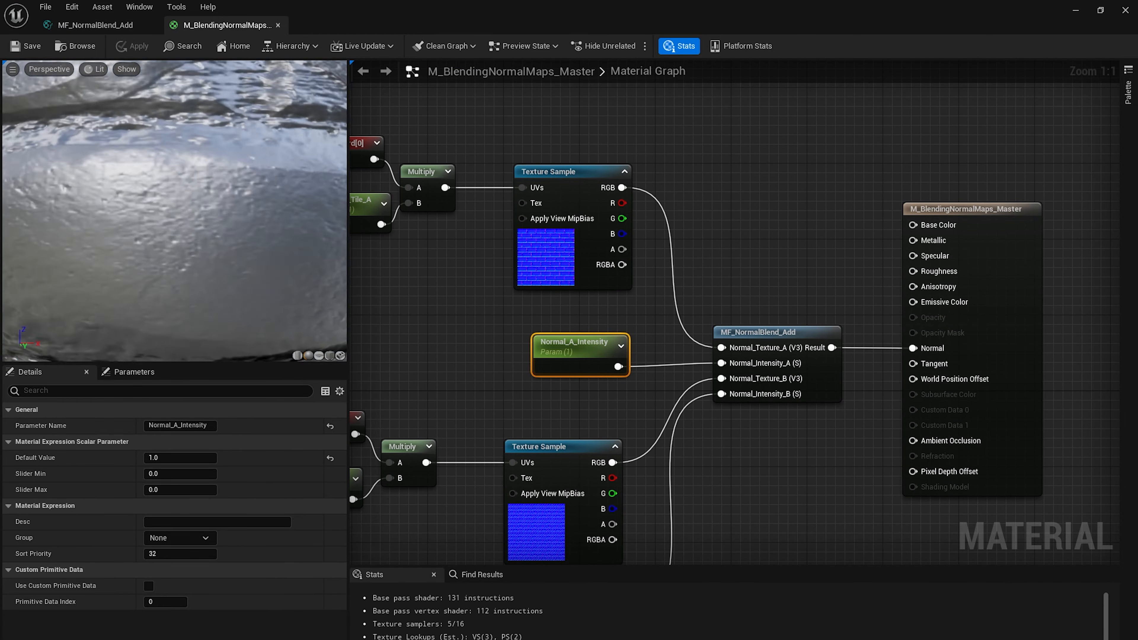
right_click_drag(173, 219, 172, 180)
left_click_drag(173, 219, 172, 242)
scroll(293, 231, "down", 10)
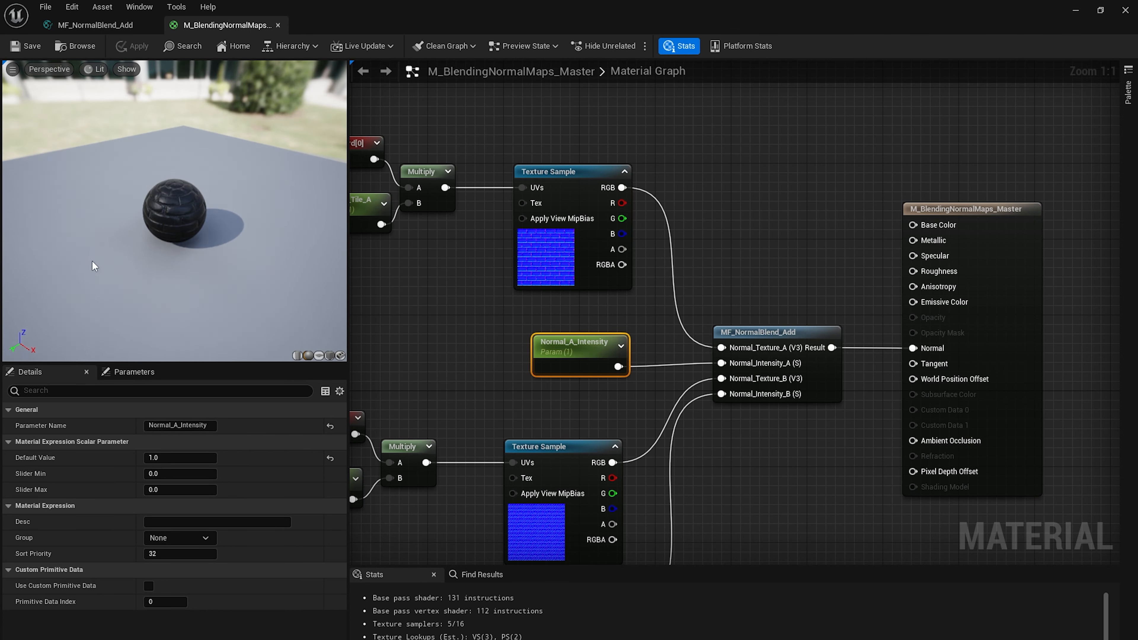
left_click_drag(103, 264, 164, 265)
right_click_drag(103, 265, 103, 309)
right_click_drag(111, 229, 111, 246)
left_click_drag(112, 229, 110, 210)
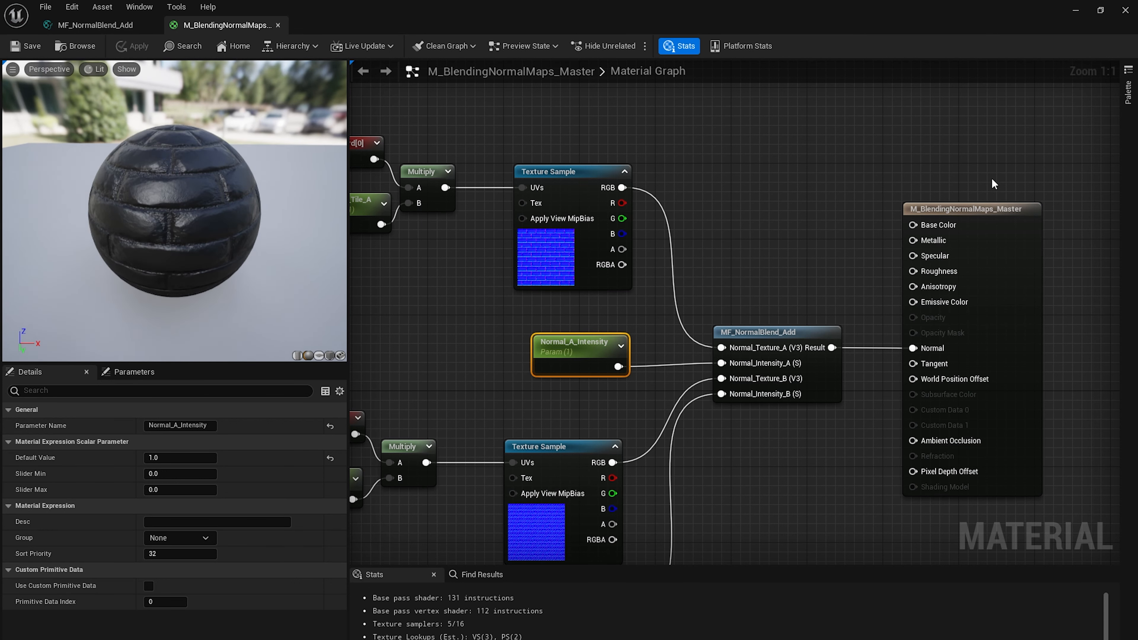
Add a Constant3Vector node above the MF_NormalBlend_Add node and set its color value to 0.5 grey
left_click(786, 126)
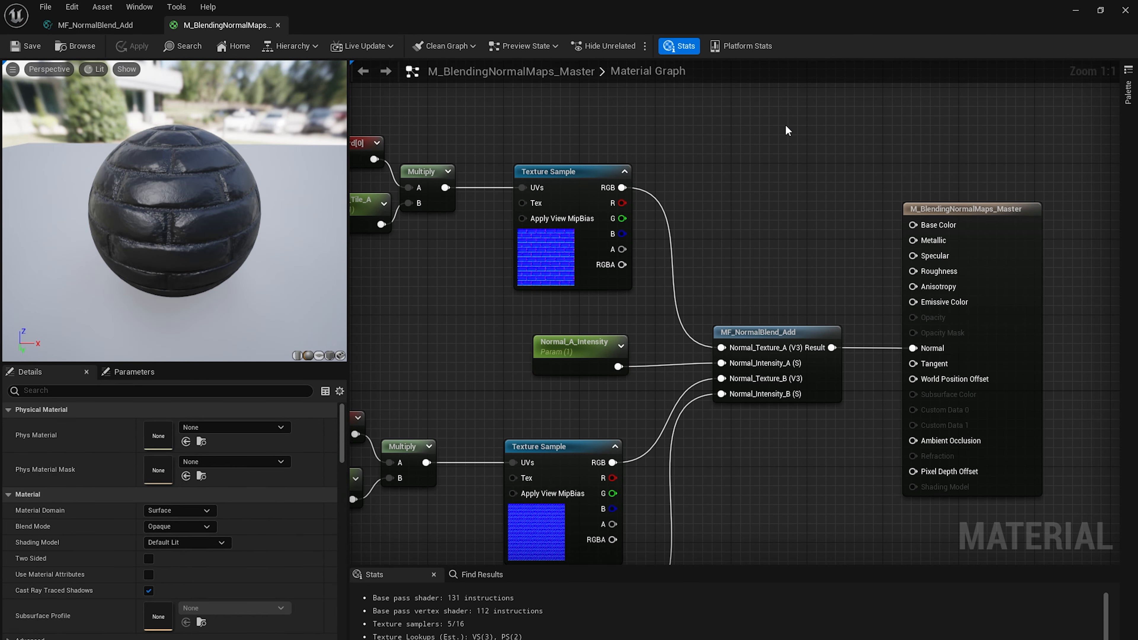
left_click(729, 139)
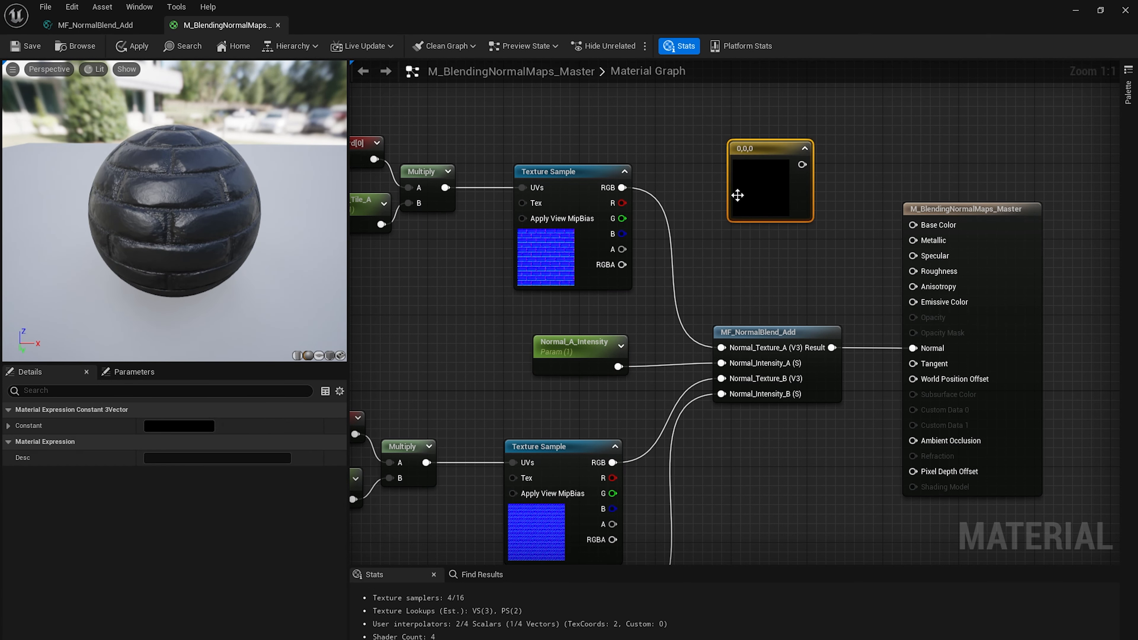
double_click(748, 200)
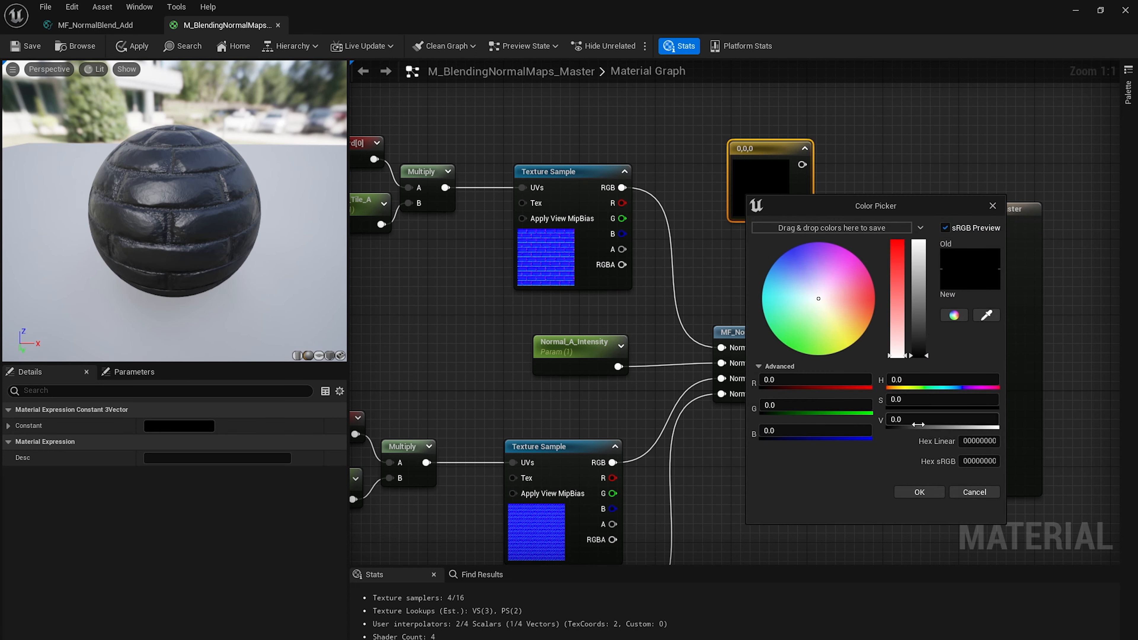
type("0.5")
key("Return")
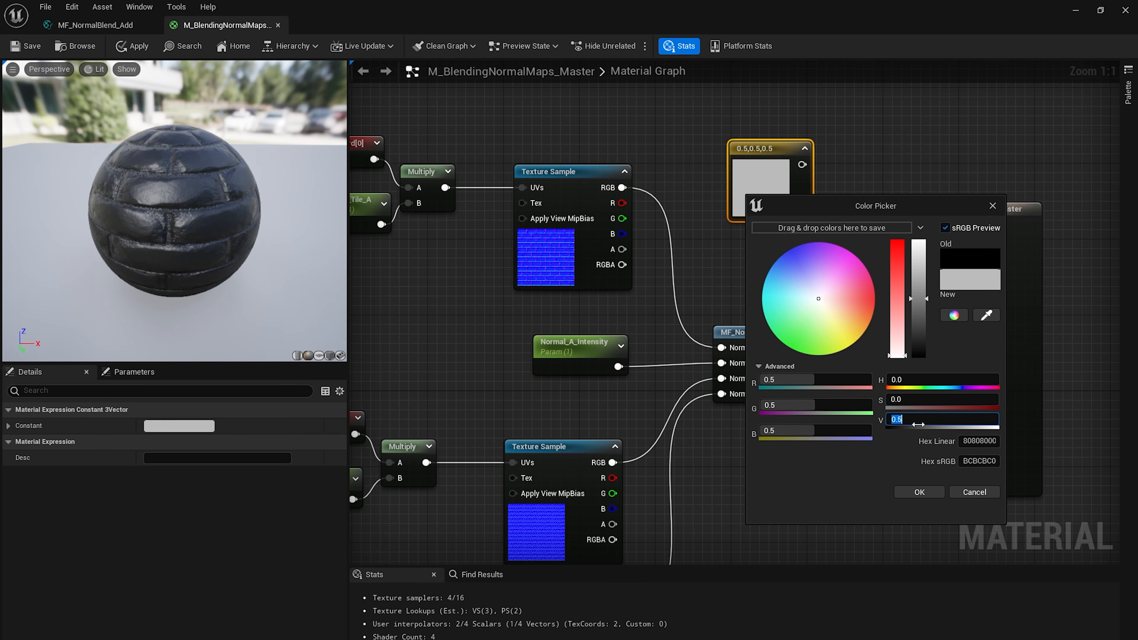
left_click(936, 491)
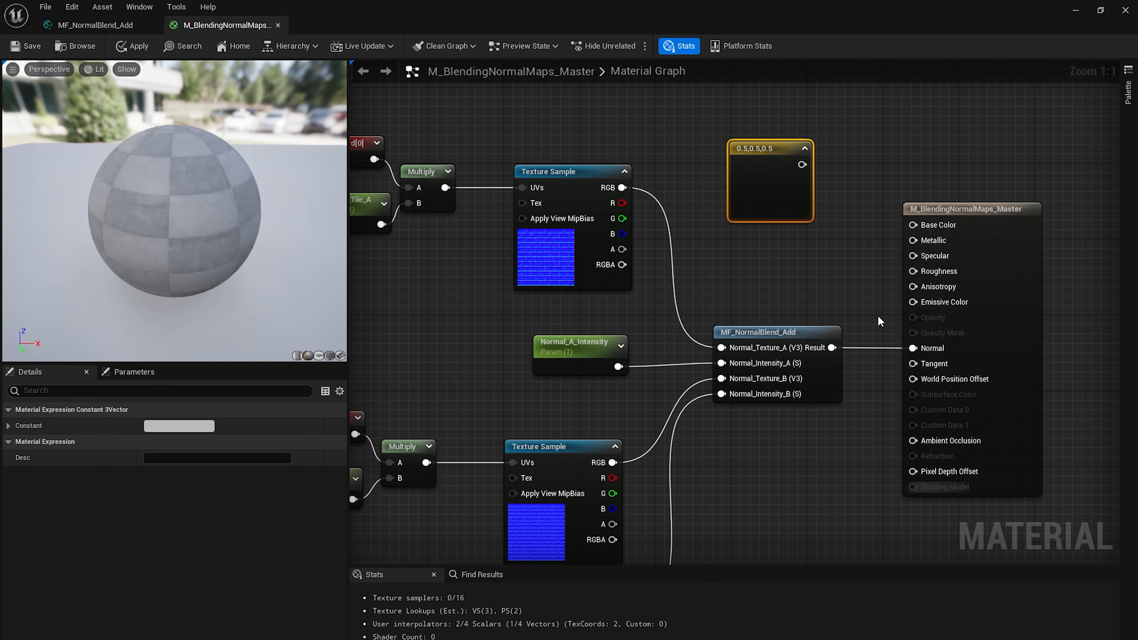
Connect the 0.5 grey Constant3Vector to Base Color, nudge the node upward, and inspect the preview sphere up close
left_click_drag(802, 164, 913, 225)
left_click_drag(783, 209, 786, 193)
right_click_drag(849, 248, 718, 244)
right_click_drag(132, 213, 133, 195)
left_click_drag(133, 195, 175, 184)
left_click_drag(240, 200, 179, 191)
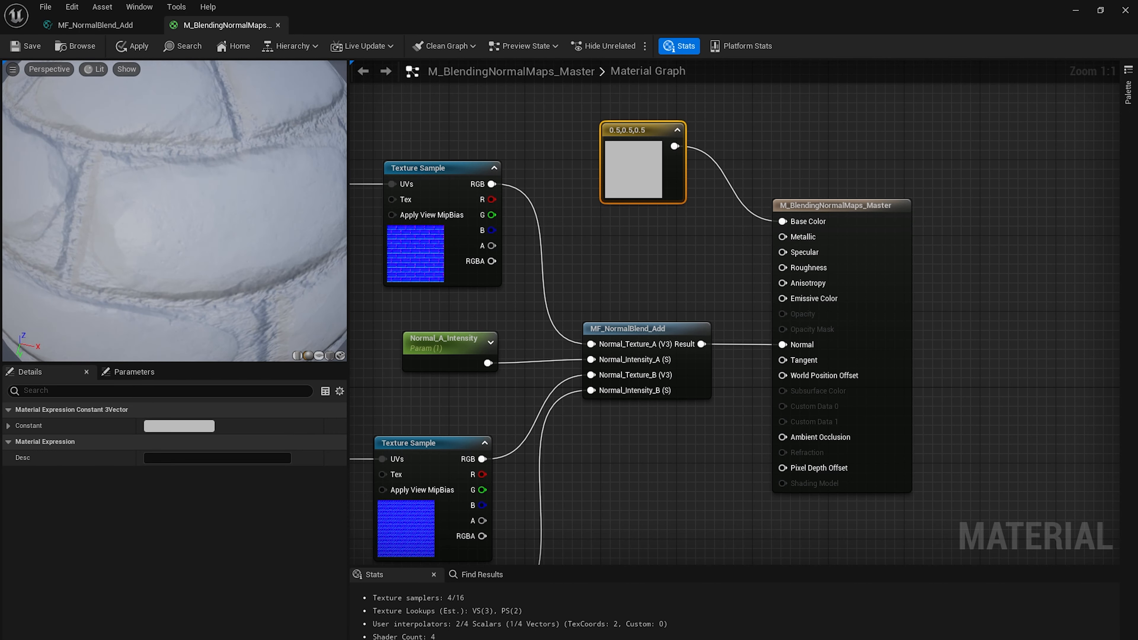
Add a Constant with value 1, connect it to Metallic, and place it just below the grey color node
right_click_drag(684, 224, 746, 213)
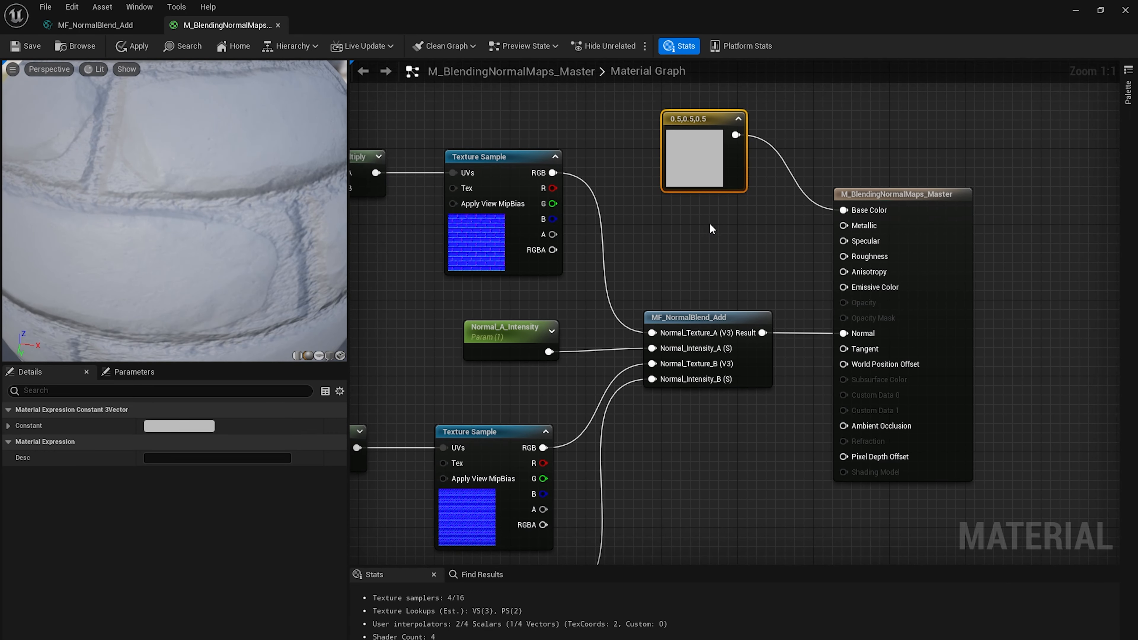
left_click(693, 226)
type("1")
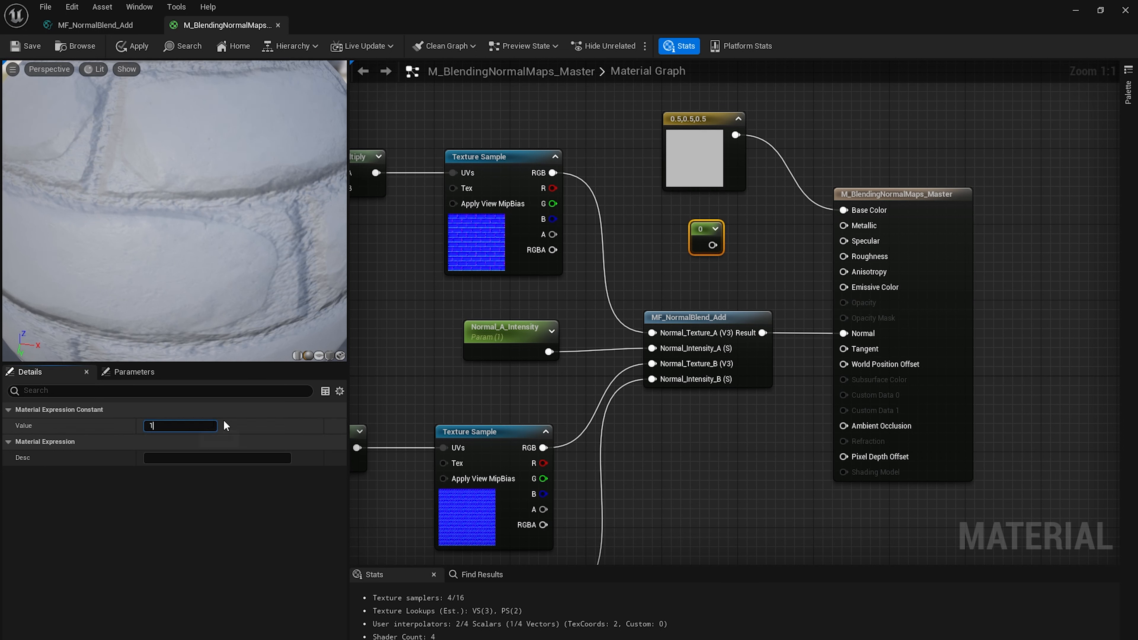
key("Tab")
left_click_drag(712, 245, 844, 225)
left_click_drag(706, 246, 715, 220)
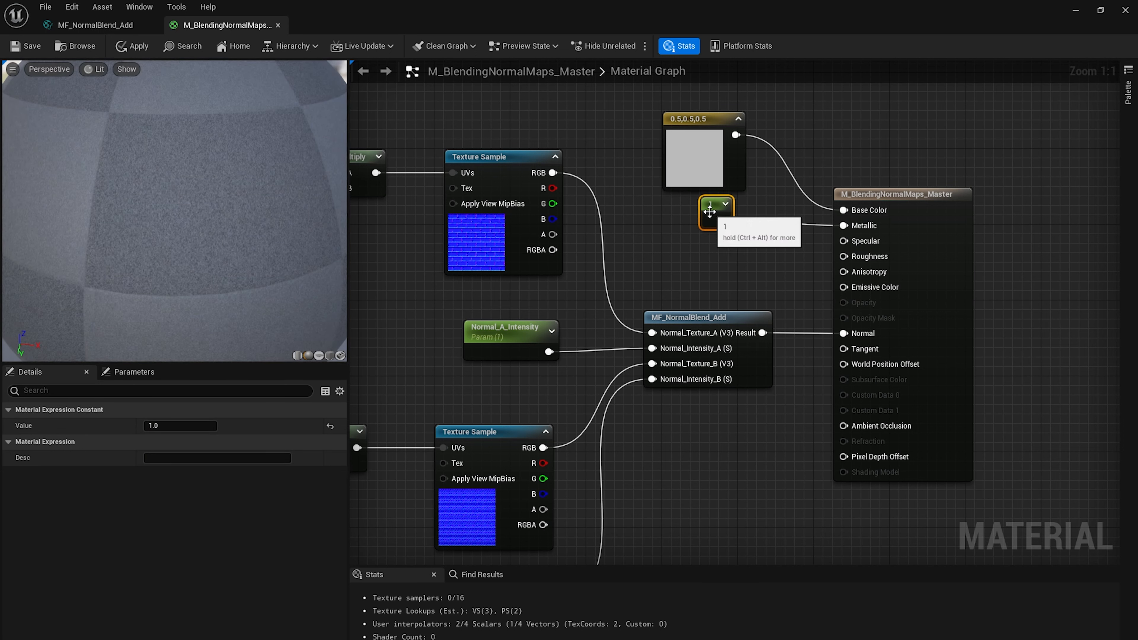
Add a Constant with value 1, connect it to Specular, and place it just below the Metallic constant
left_click_drag(251, 224, 175, 214)
left_click(713, 253)
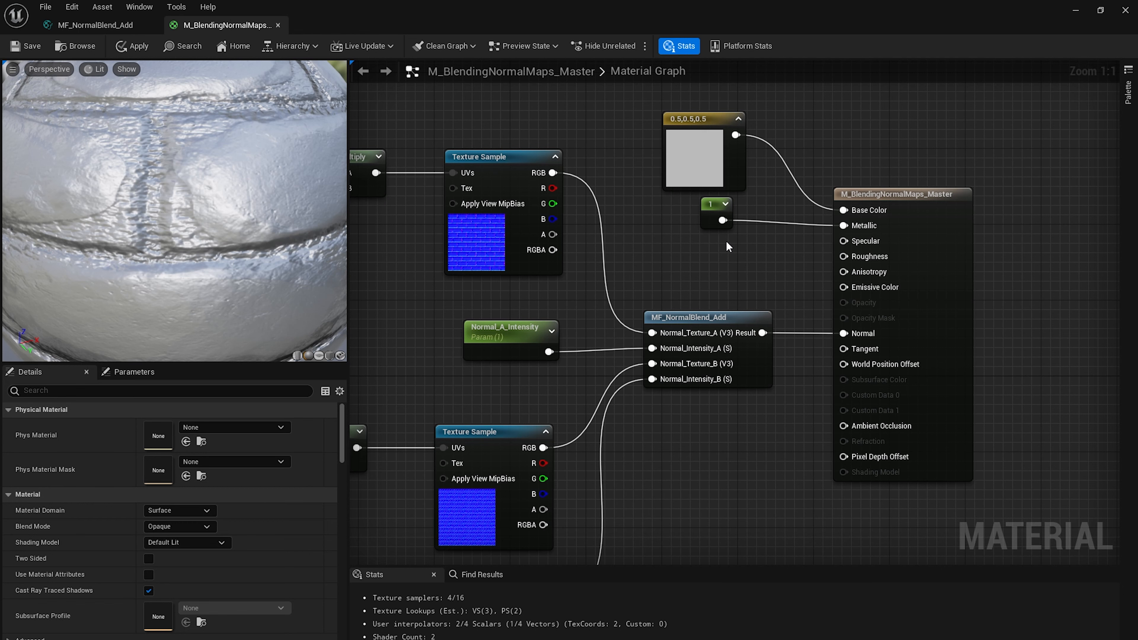
left_click(742, 249)
left_click_drag(749, 266, 844, 241)
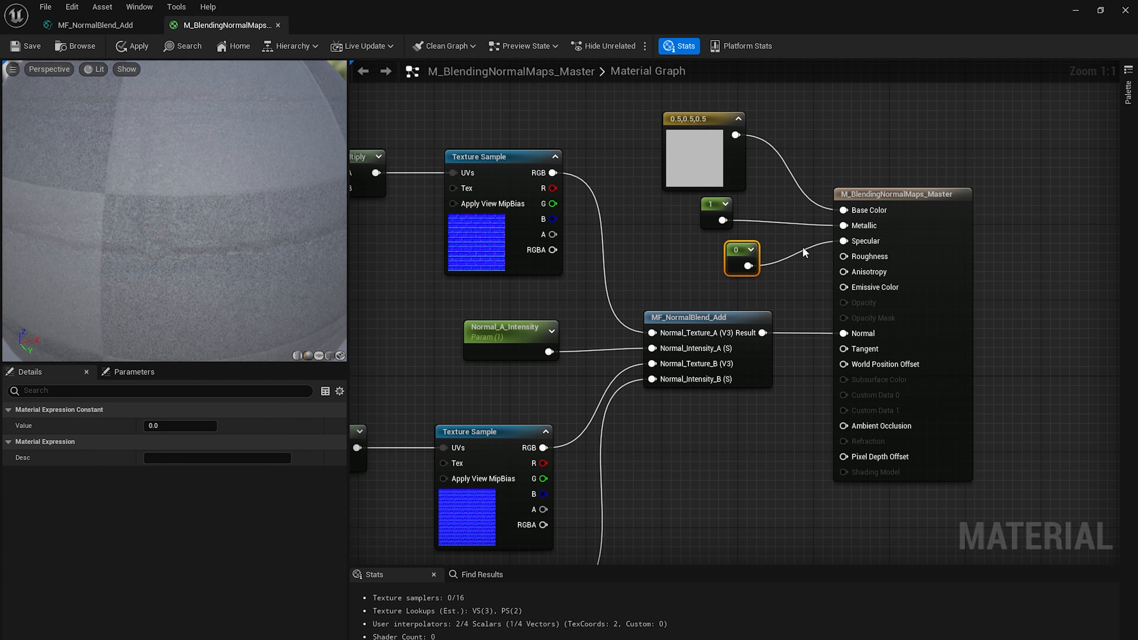
left_click_drag(728, 250, 710, 233)
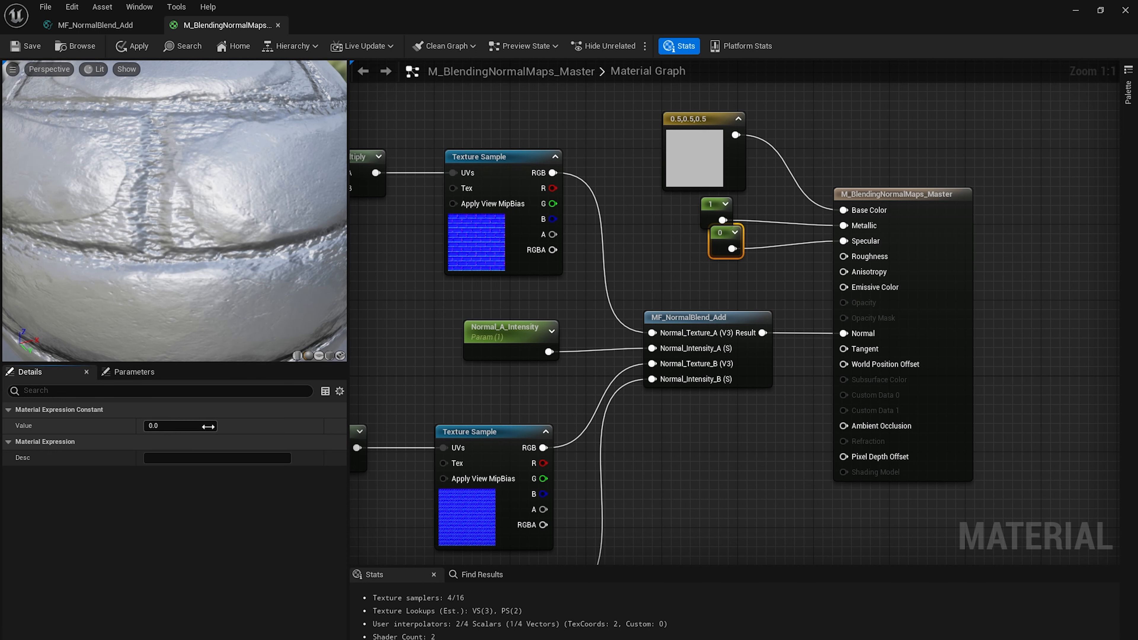
left_click(208, 426)
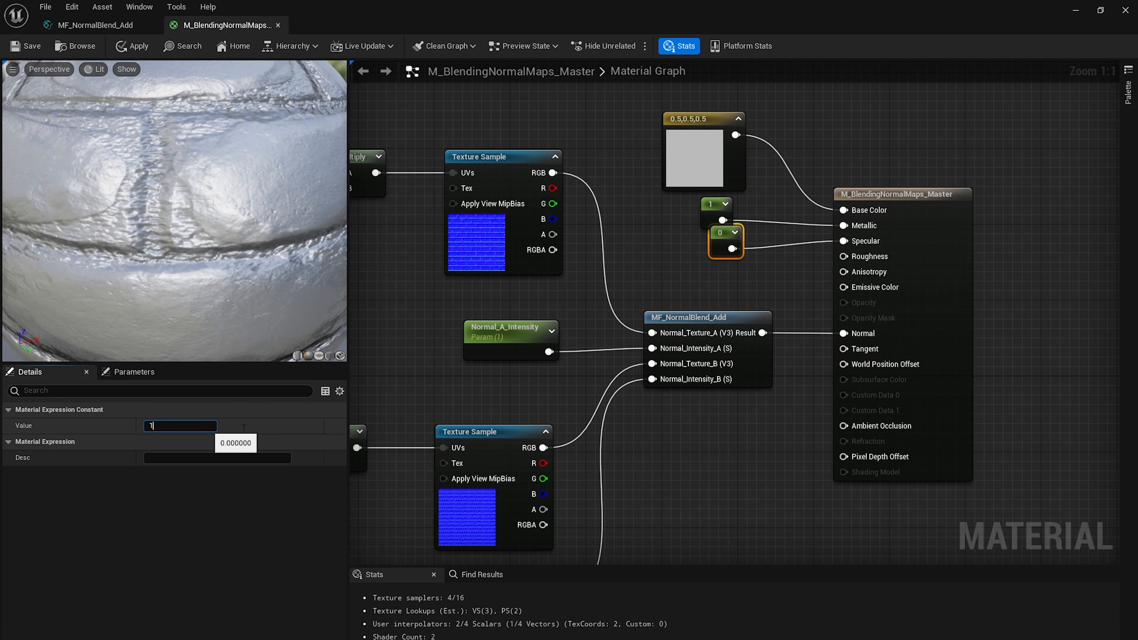
type("1")
key("Return")
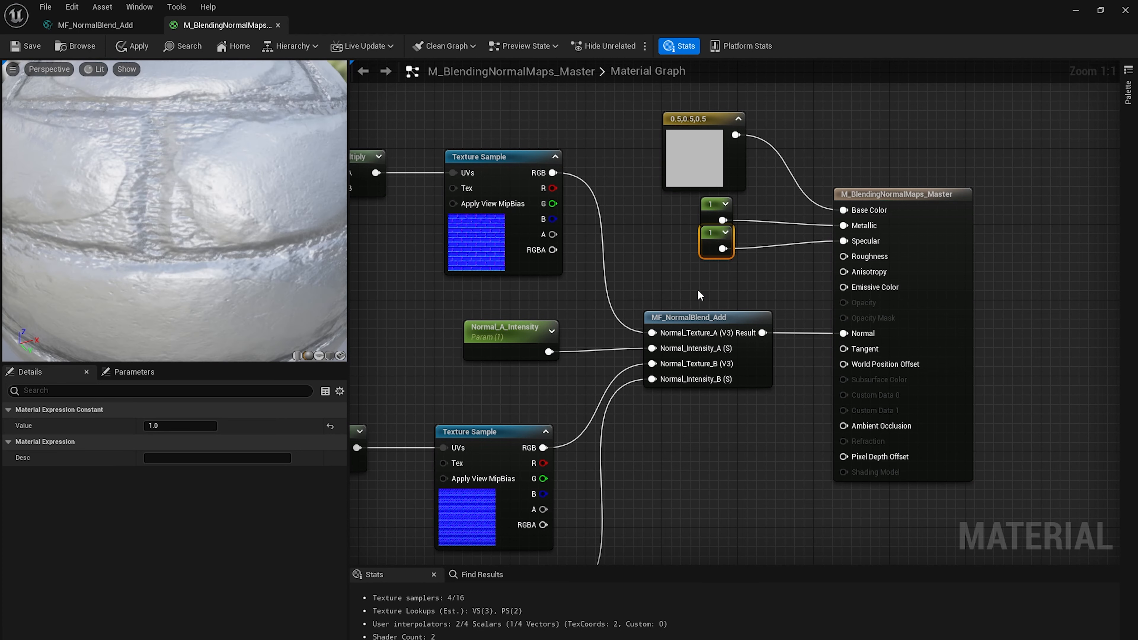
Add a Constant with value 0.3, connect it to Roughness, and stack it below the Specular constant
left_click(709, 272)
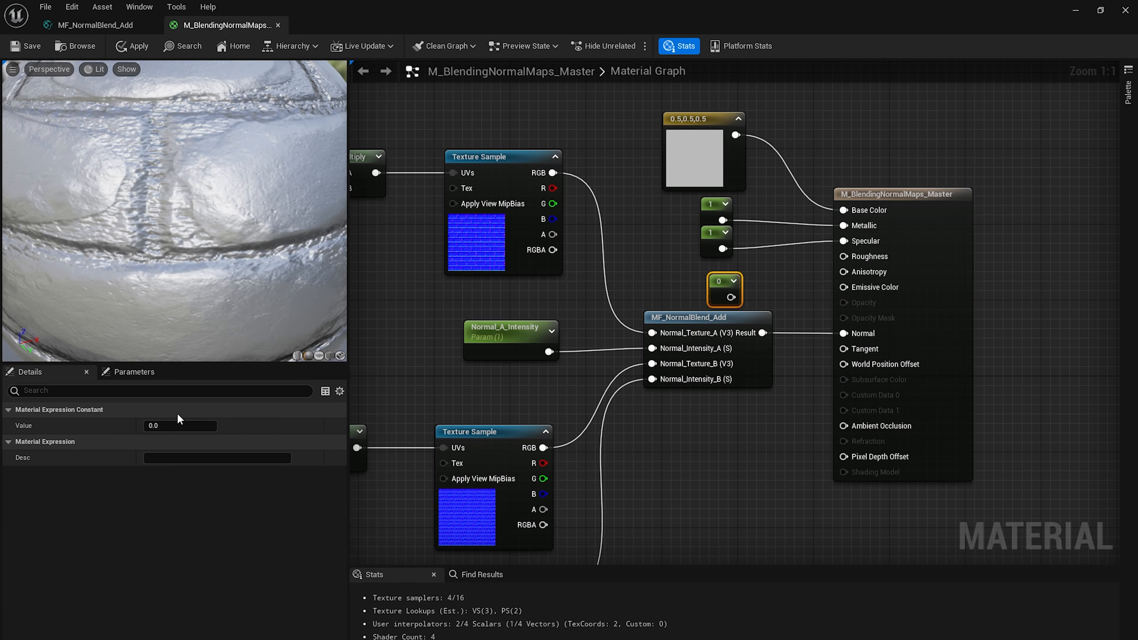
left_click(172, 426)
type(".")
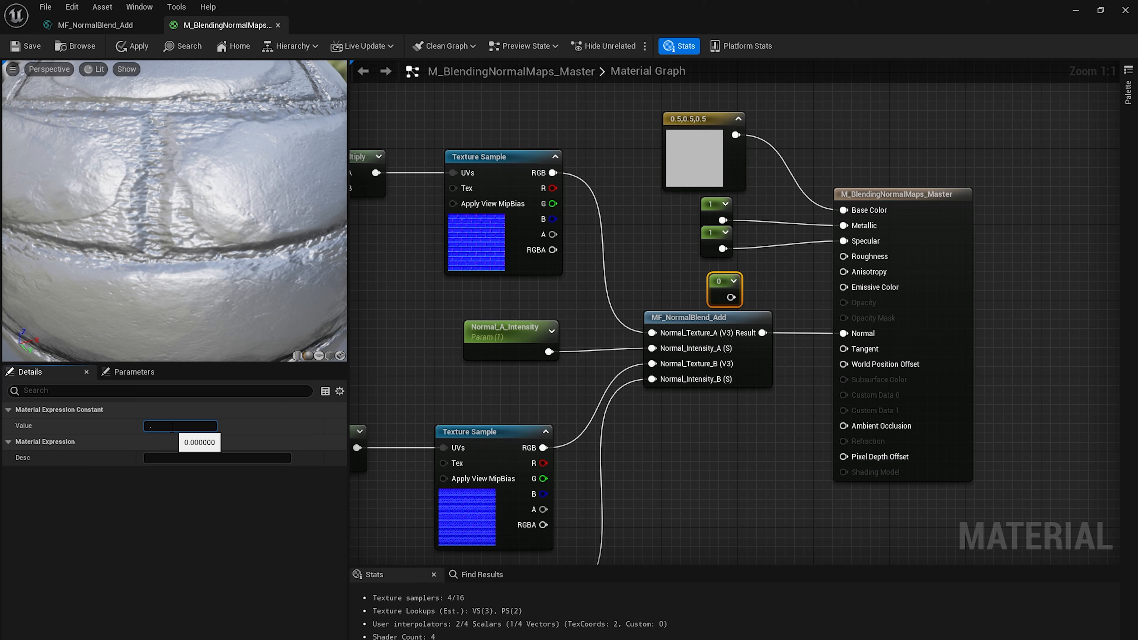
type("3")
key("Return")
left_click(761, 293)
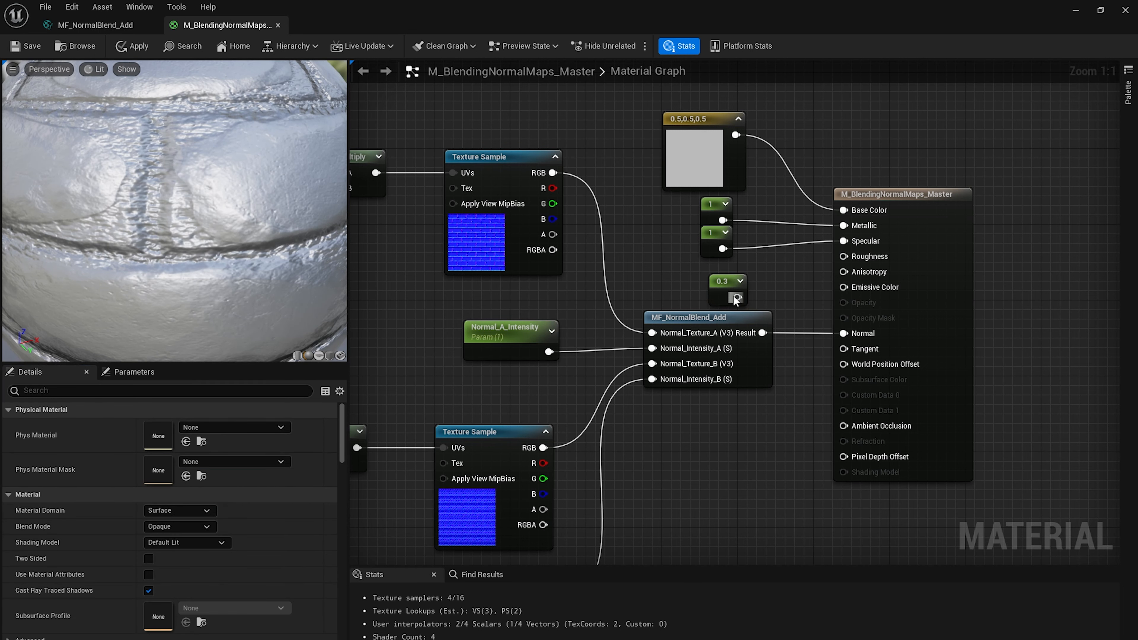
left_click_drag(735, 299, 844, 256)
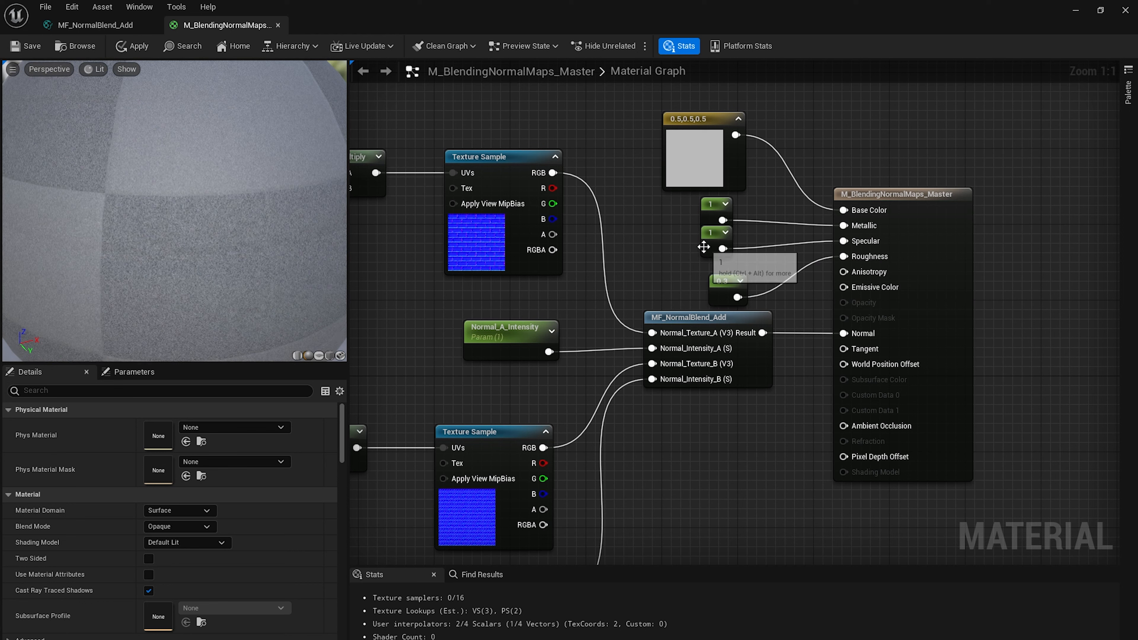
left_click_drag(718, 286, 709, 267)
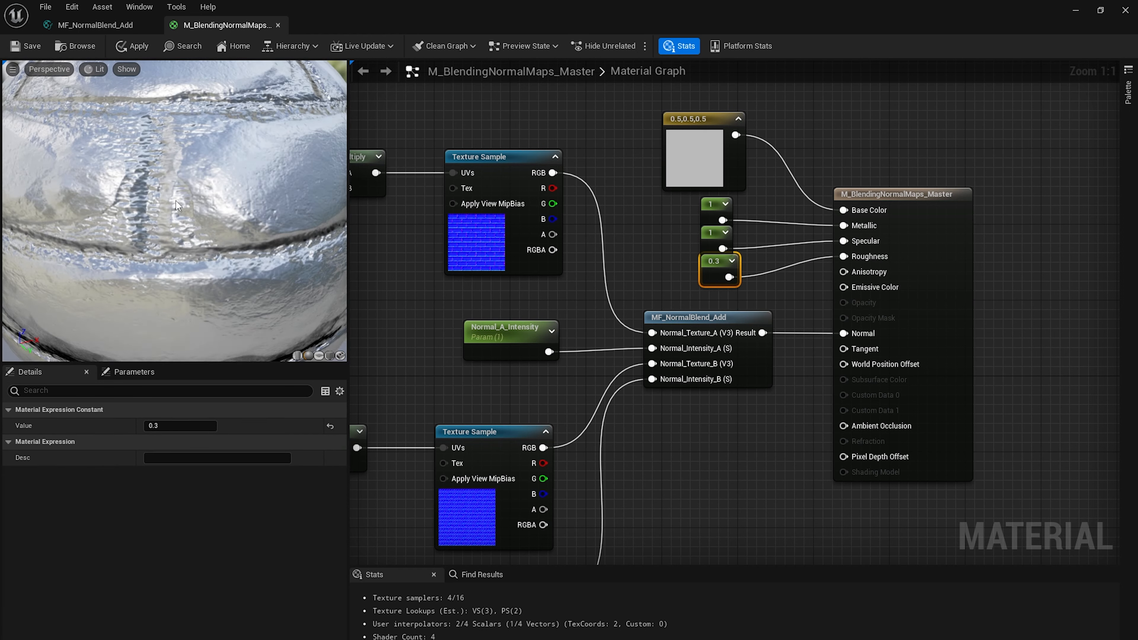
View the whole preview sphere, apply the material changes and save M_BlendingNormalMaps_Master
left_click_drag(176, 201, 169, 254)
scroll(176, 201, "down", 8)
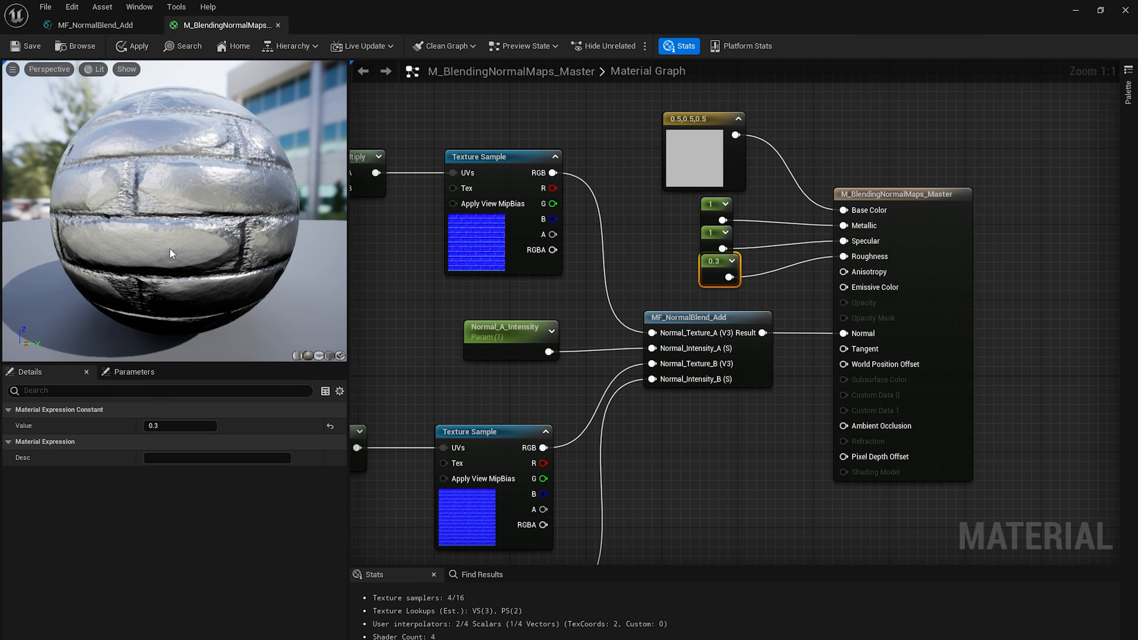
left_click(131, 46)
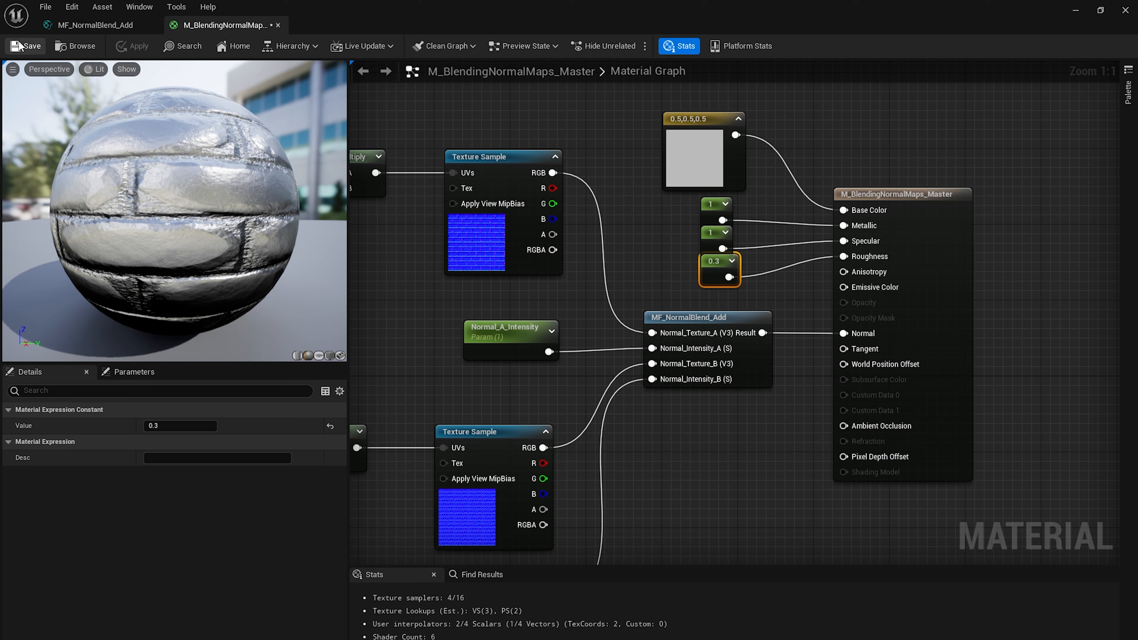
left_click(22, 46)
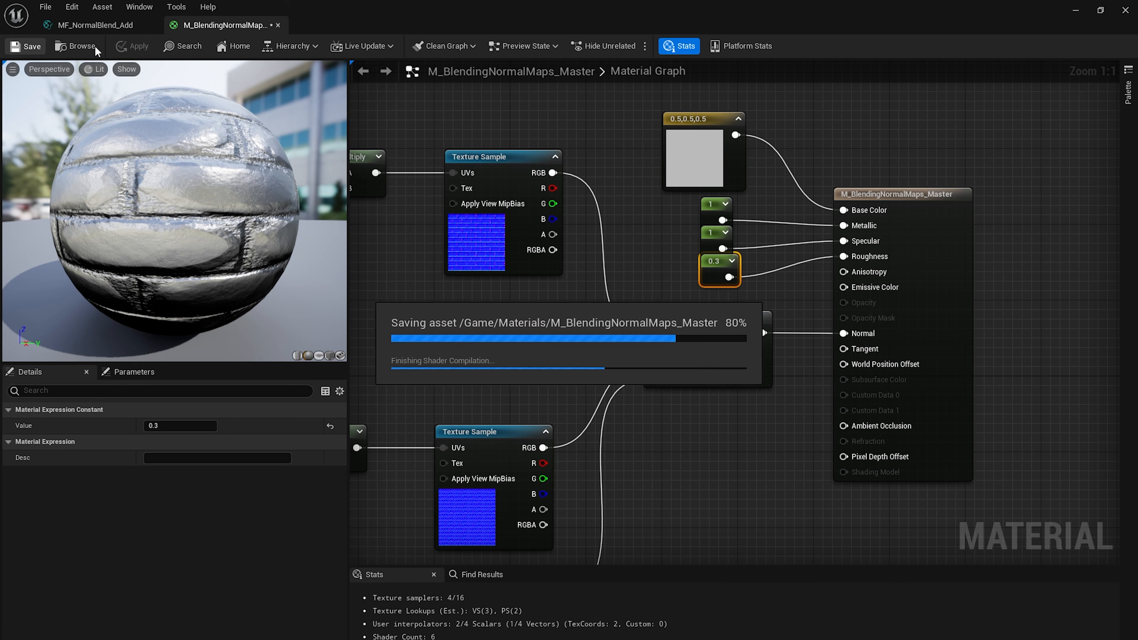
Locate M_BlendingNormalMaps_Master in the Content Browser and create a material instance from it
left_click(79, 45)
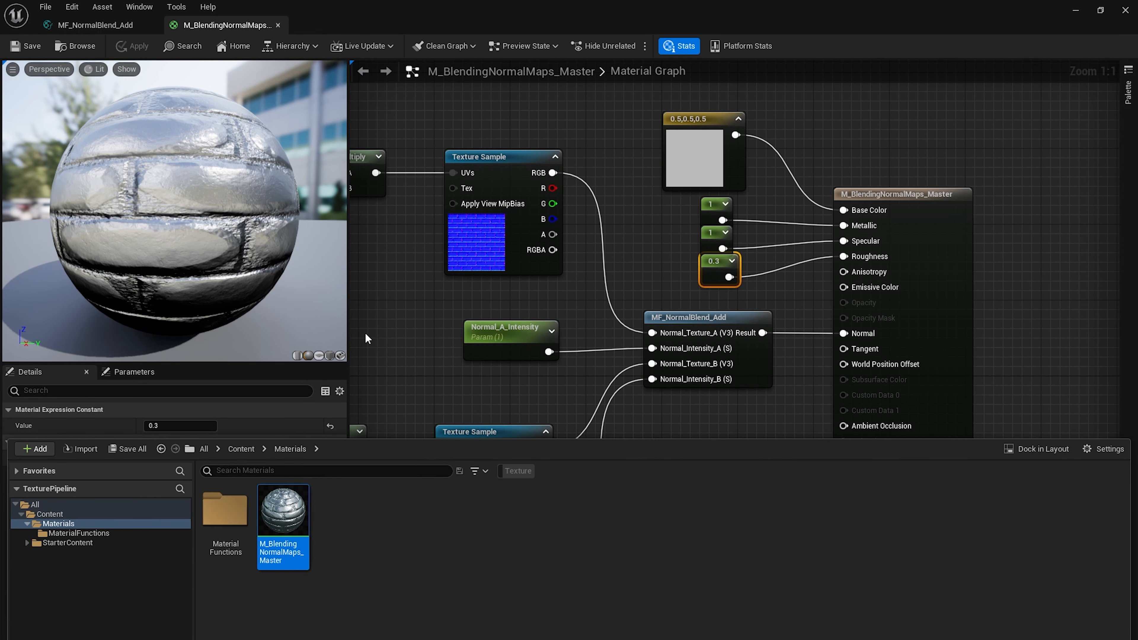
right_click(297, 515)
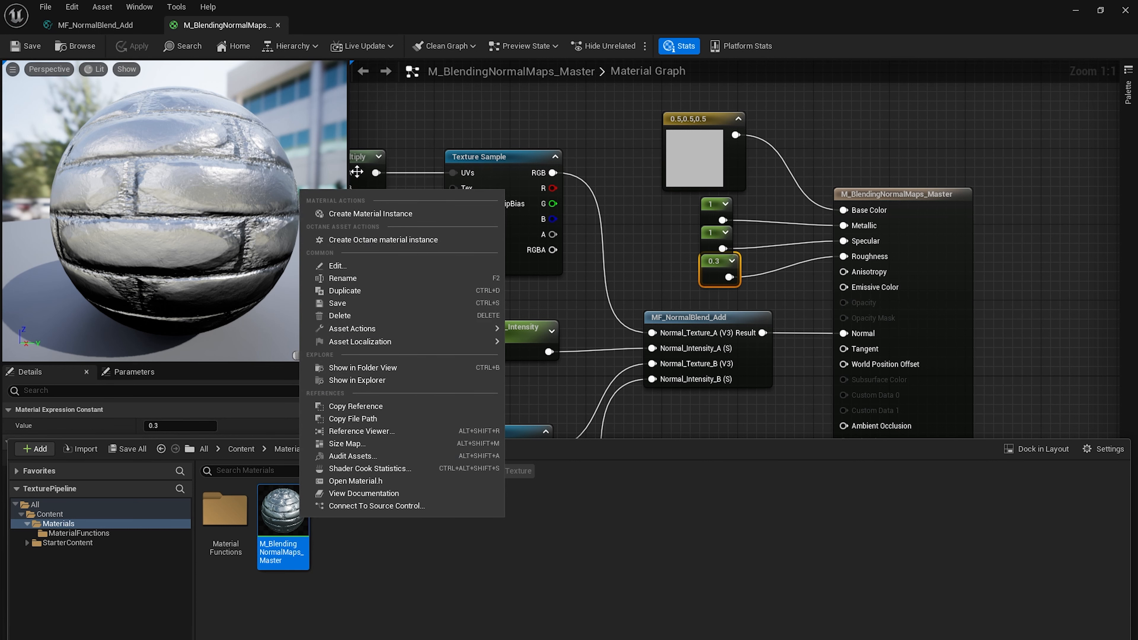
left_click(370, 214)
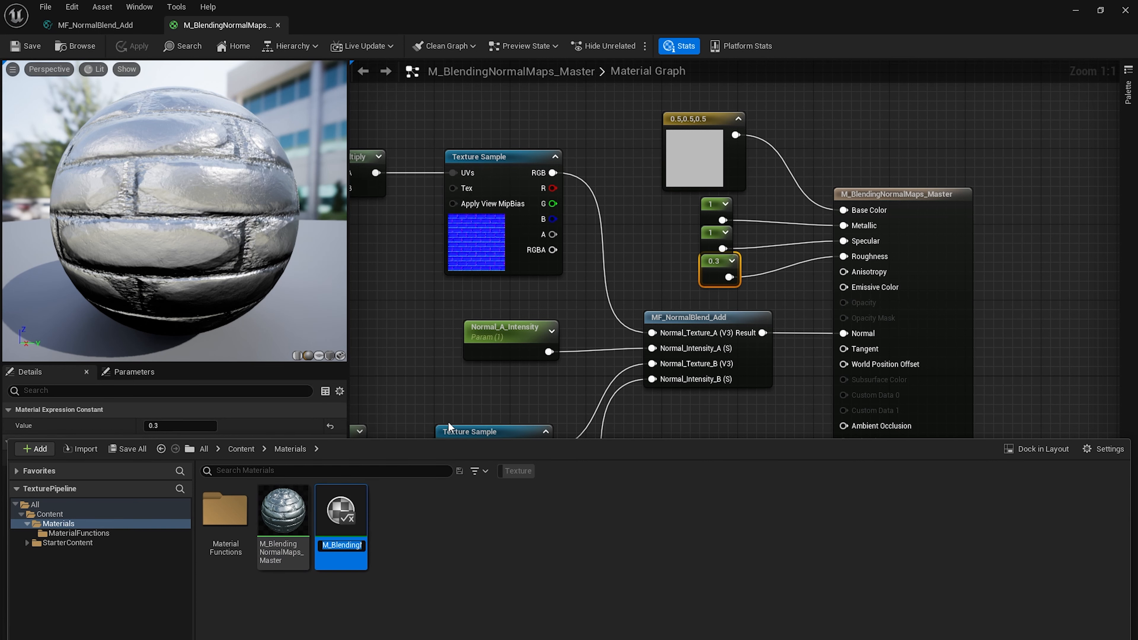
Name the new material instance MI_BlendingNormalMaps_Master_Inst
key("End")
key("Home")
key("Right")
type("I")
key("End")
key("Left")
key("Left")
key("Left")
key("Left")
key("Left")
key("Left")
key("Left")
key("Left")
key("Left")
key("Left")
key("Left")
key("Left")
key("Left")
key("Left")
key("Left")
key("Left")
key("Left")
key("Left")
key("Left")
key("Left")
key("End")
key("BackSpace")
key("BackSpace")
key("BackSpace")
key("BackSpace")
type("Inst")
key("Return")
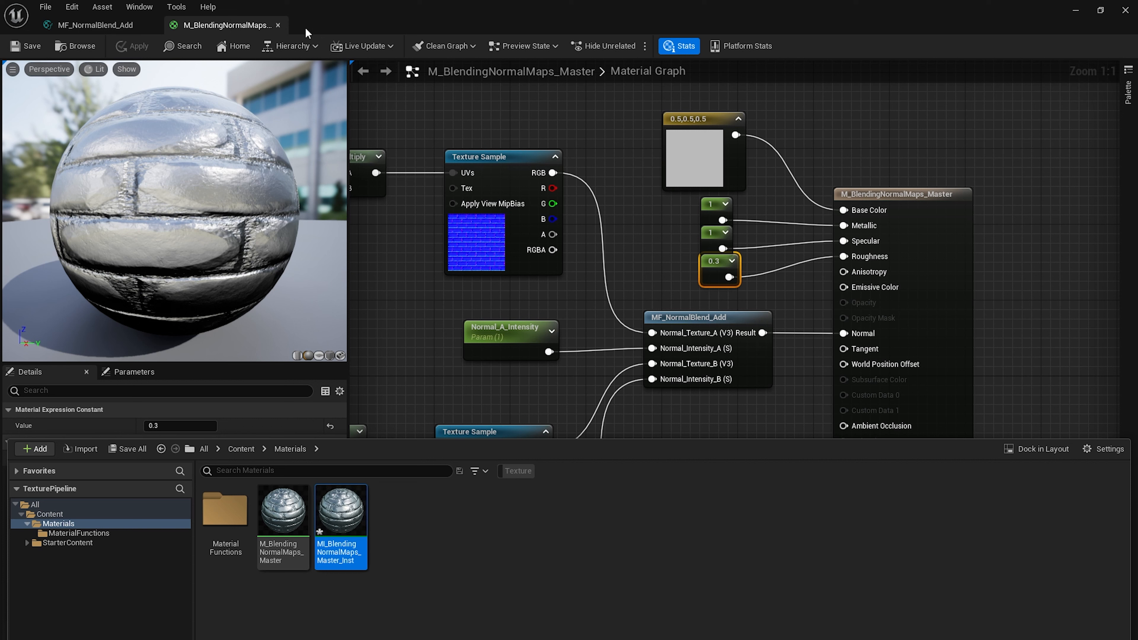
Save the new material instance and open it for editing
left_click(135, 449)
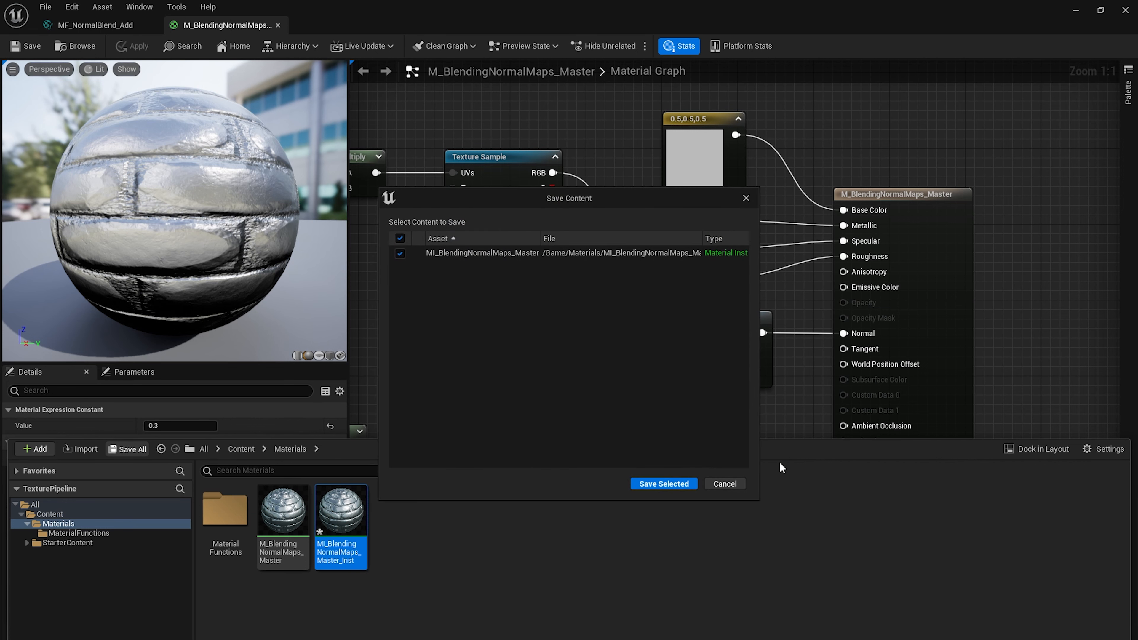
left_click(666, 484)
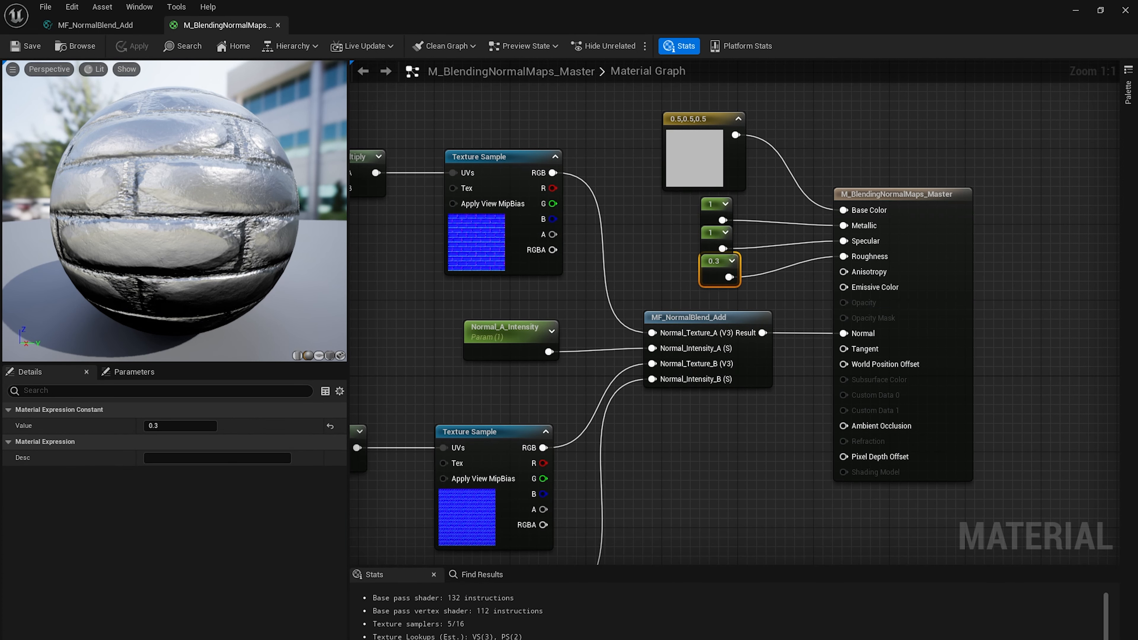
key("ctrl+space")
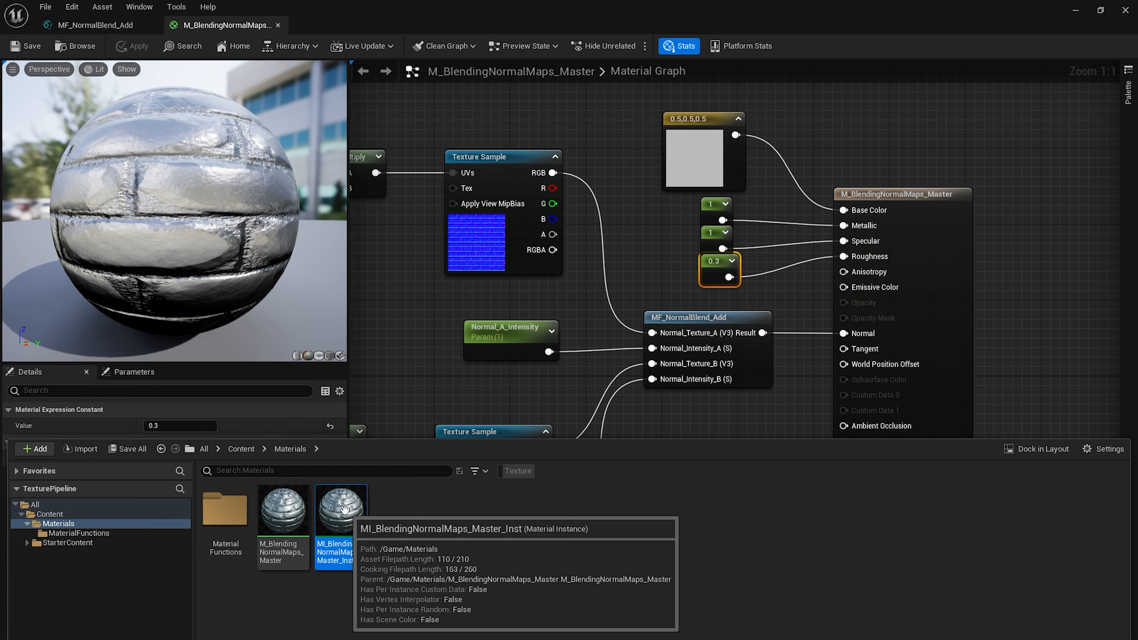
double_click(365, 554)
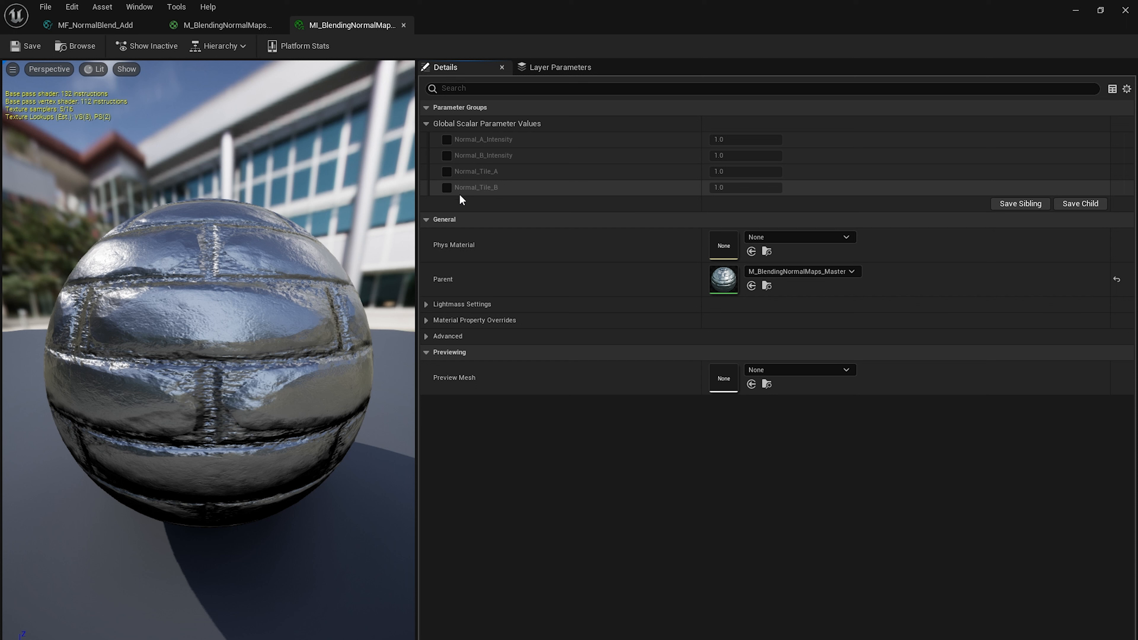
Enable the overrides for Normal_A_Intensity, Normal_B_Intensity, Normal_Tile_A and Normal_Tile_B in the material instance
left_click(446, 140)
left_click(446, 156)
left_click(447, 171)
left_click(447, 187)
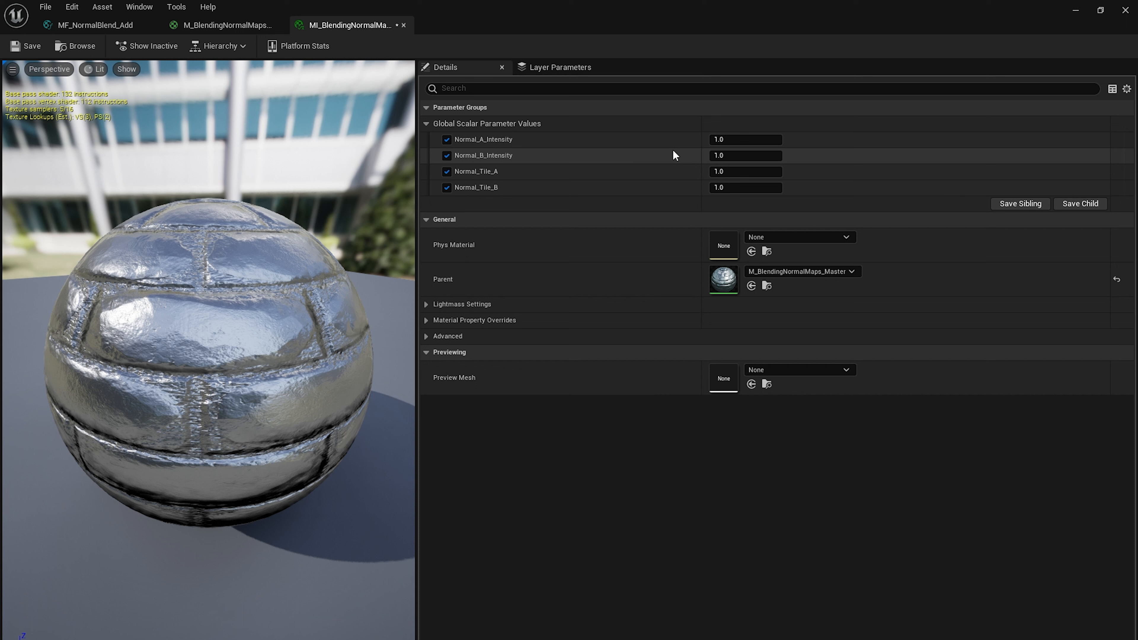
Set Normal_Tile_A to 4 and Normal_Tile_B to 16
left_click(758, 171)
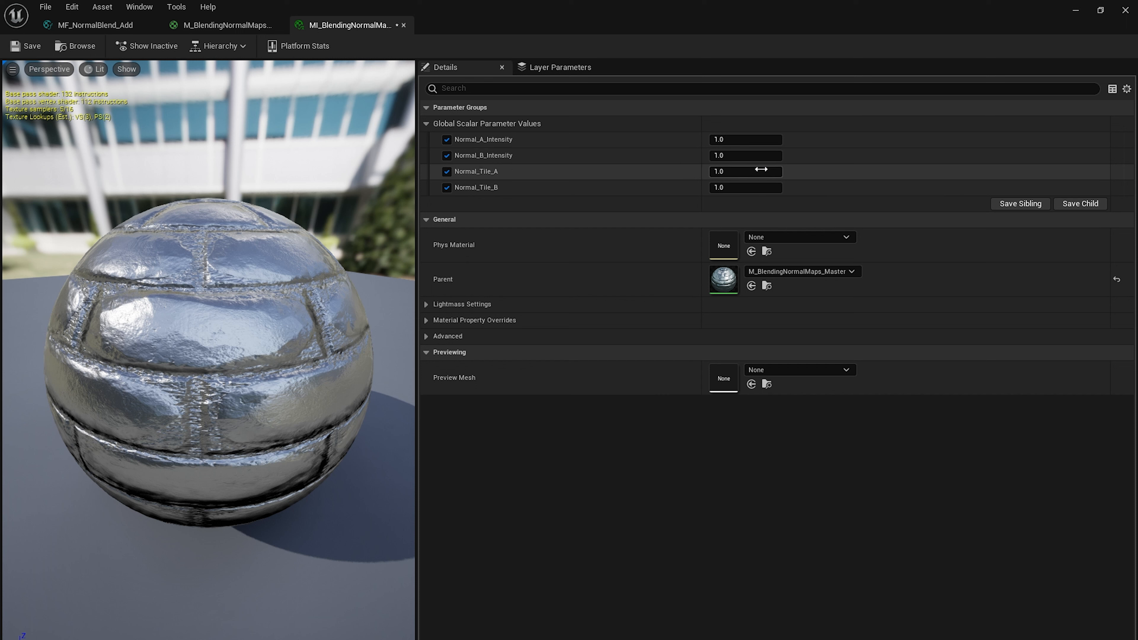
type("4")
key("Return")
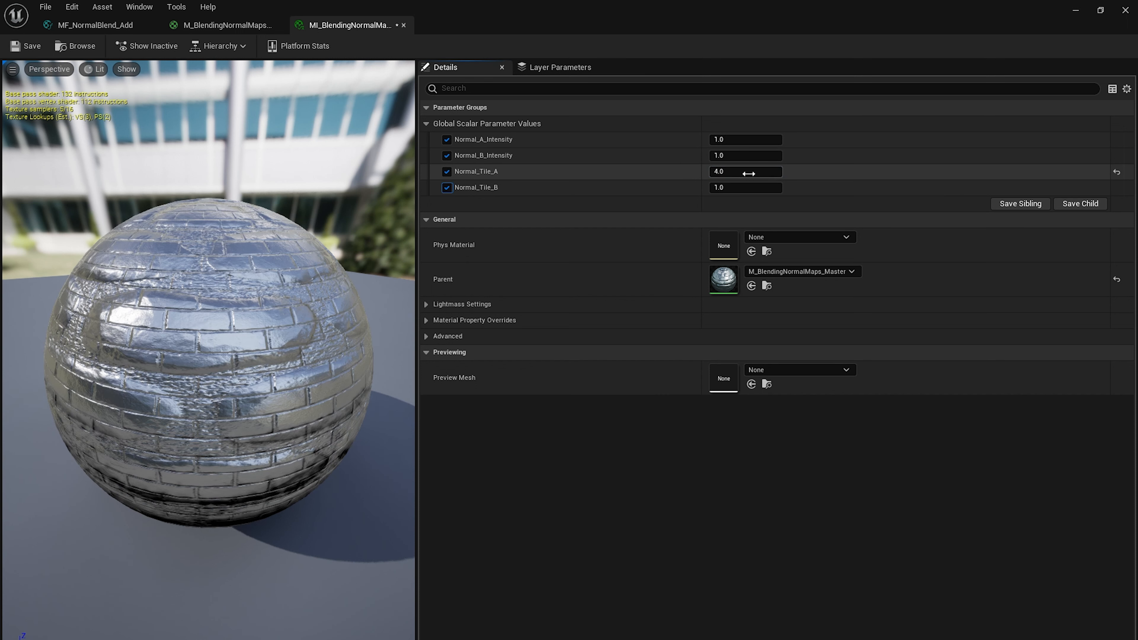
left_click(736, 189)
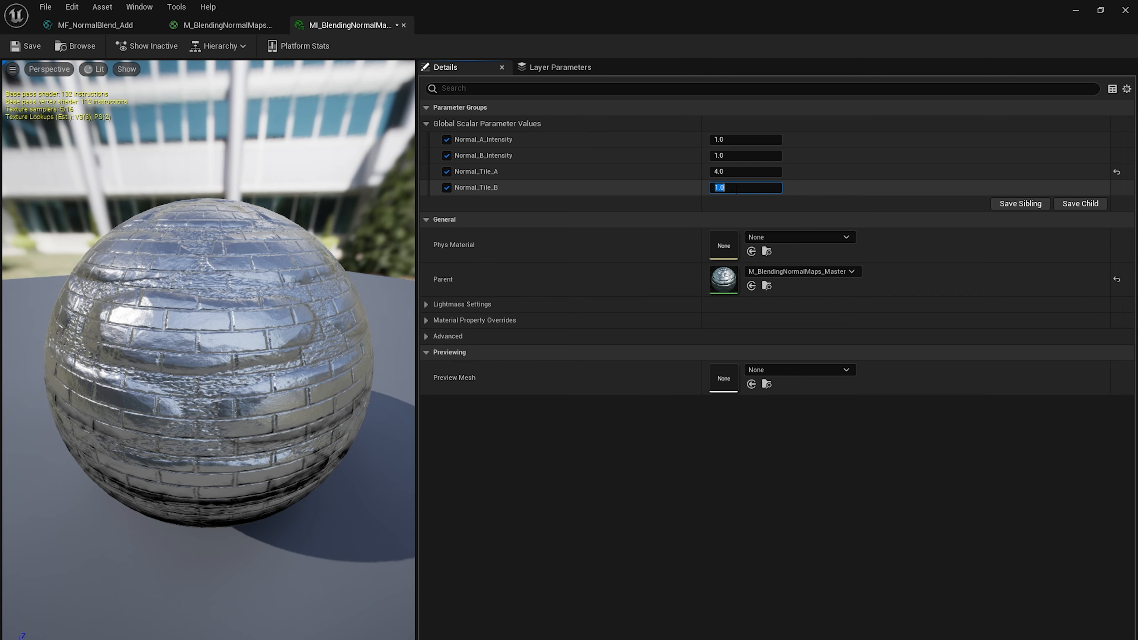
type("16")
key("Return")
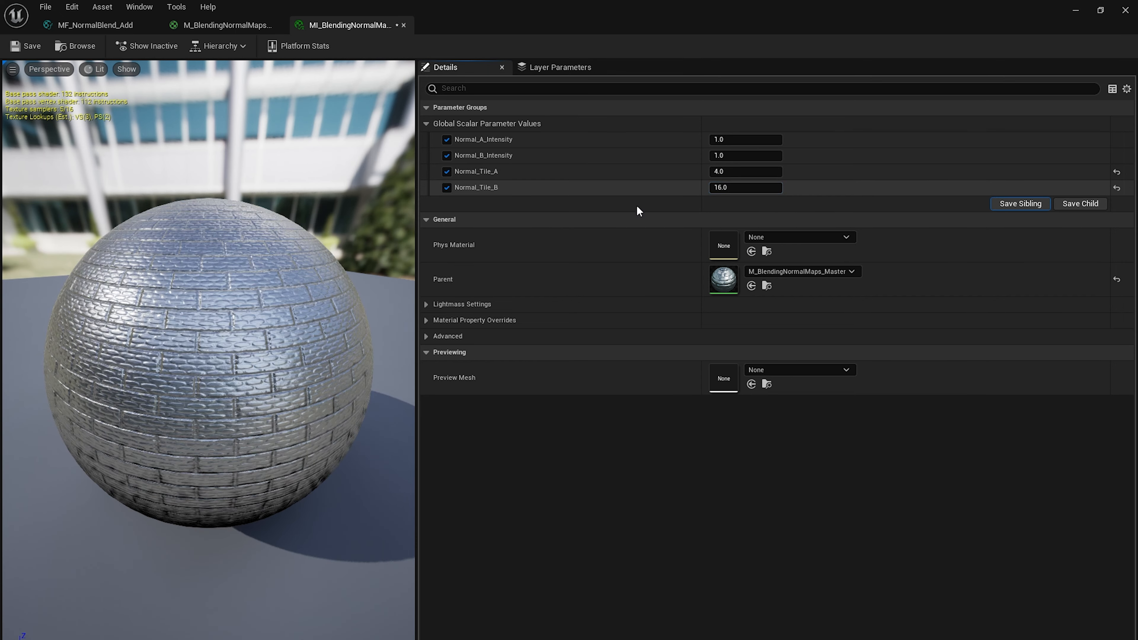
Examine how the two tiled normal maps blend on the preview sphere from close up and from different angles
left_click_drag(287, 278, 341, 314)
right_click_drag(341, 314, 341, 251)
left_click_drag(208, 323, 268, 339)
right_click_drag(269, 339, 269, 269)
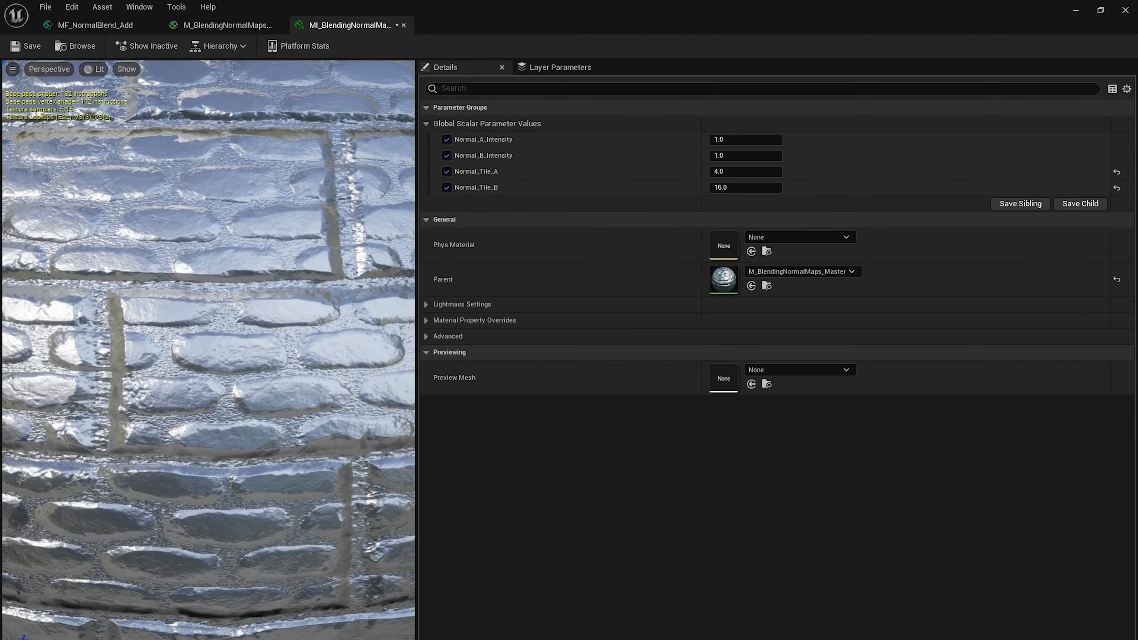
left_click_drag(194, 282, 274, 285)
right_click_drag(193, 280, 193, 345)
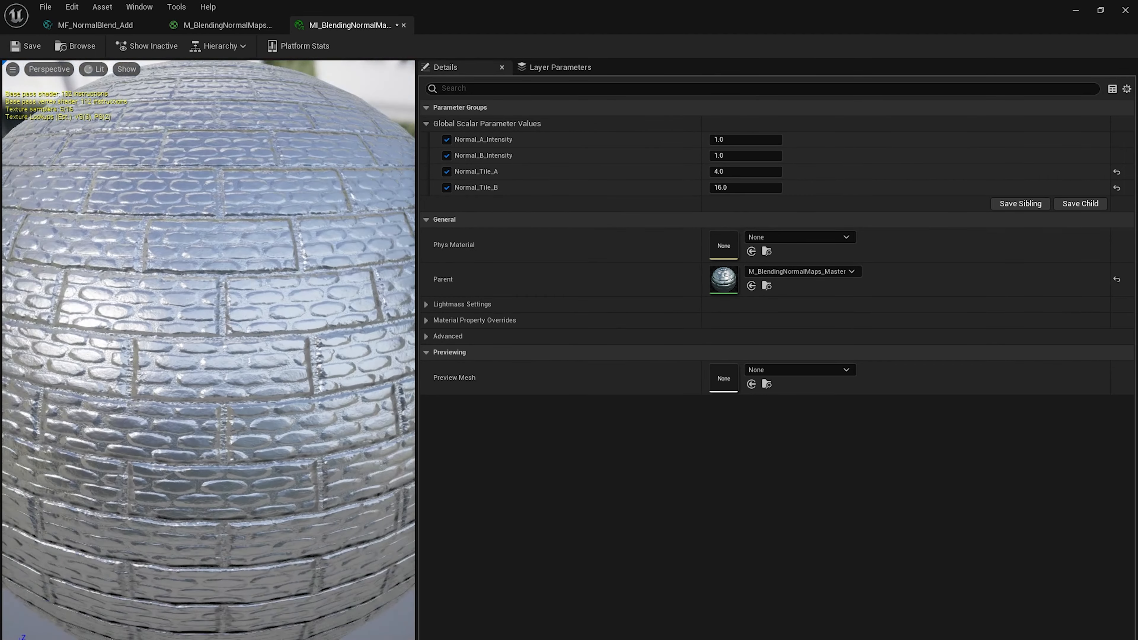
mouse_move(209, 285)
left_mouse_down()
mouse_move(236, 289)
mouse_move(215, 285)
left_mouse_up()
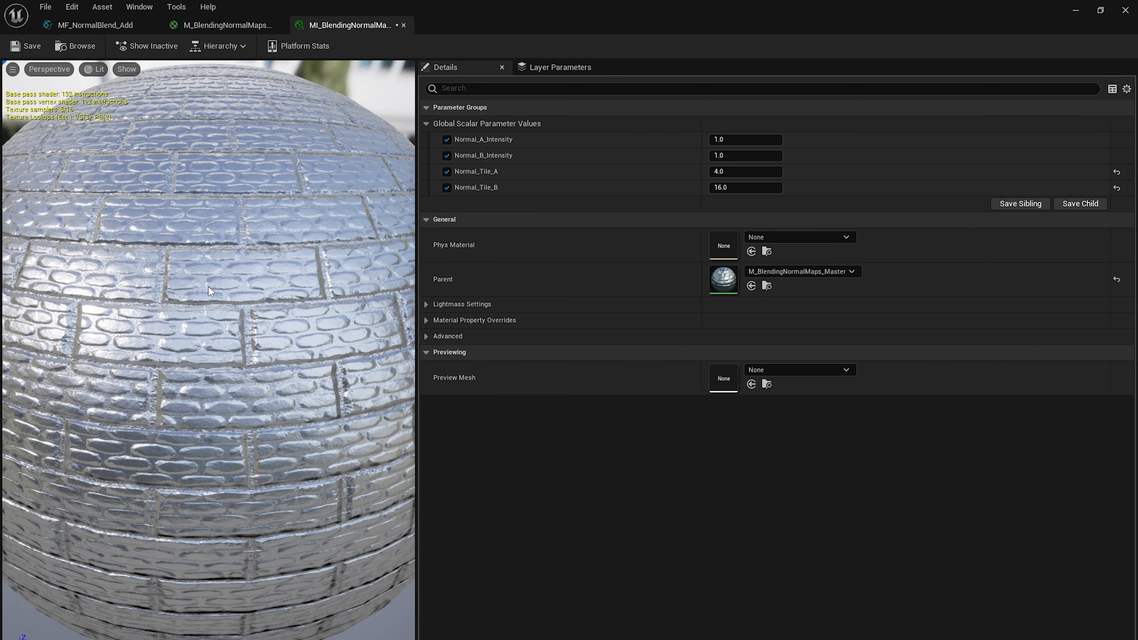
left_click_drag(277, 247, 280, 274)
Set Normal_Tile_B to 48 and inspect the finer detail on the preview sphere
left_click(746, 188)
type("48")
key("Return")
left_click_drag(280, 273, 269, 286)
scroll(209, 350, "up", 3)
scroll(208, 350, "down", 2)
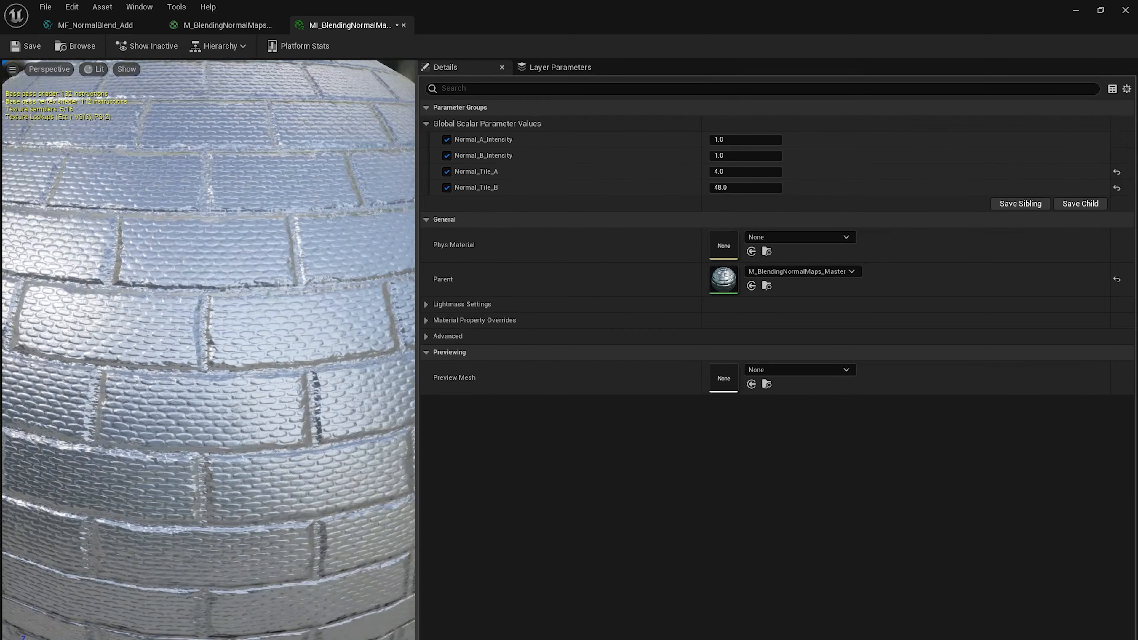
scroll(209, 350, "down", 2)
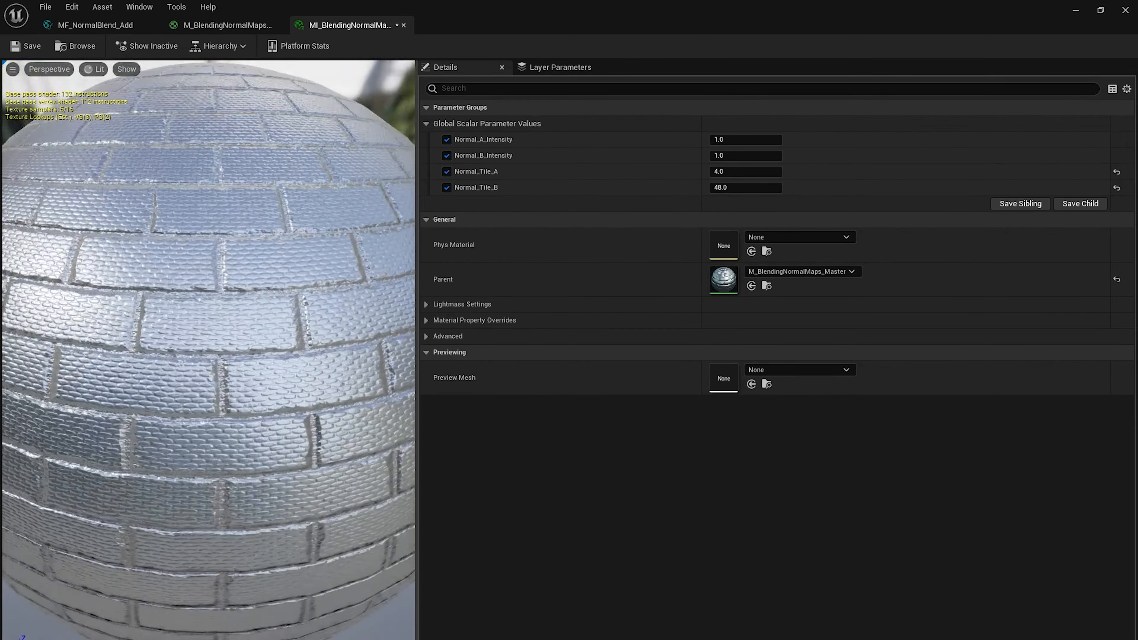